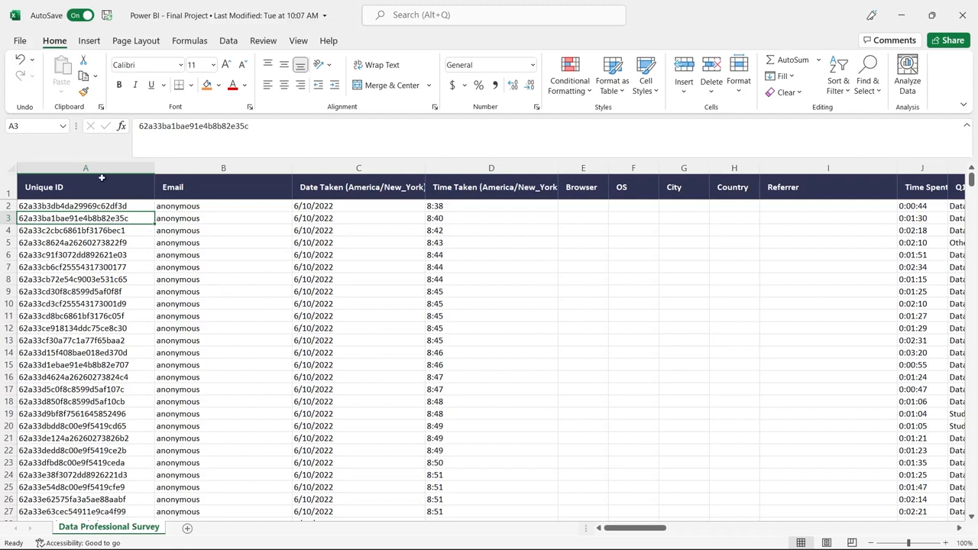
Look over the Unique ID column and the Q1 current role answers in the Data Professional Survey sheet
{"action": "left_click_drag", "start_coordinate": [84, 207], "coordinate": [89, 278]}
{"action": "left_click", "coordinate": [516, 317]}
{"action": "left_click_drag", "start_coordinate": [639, 531], "coordinate": [750, 518]}
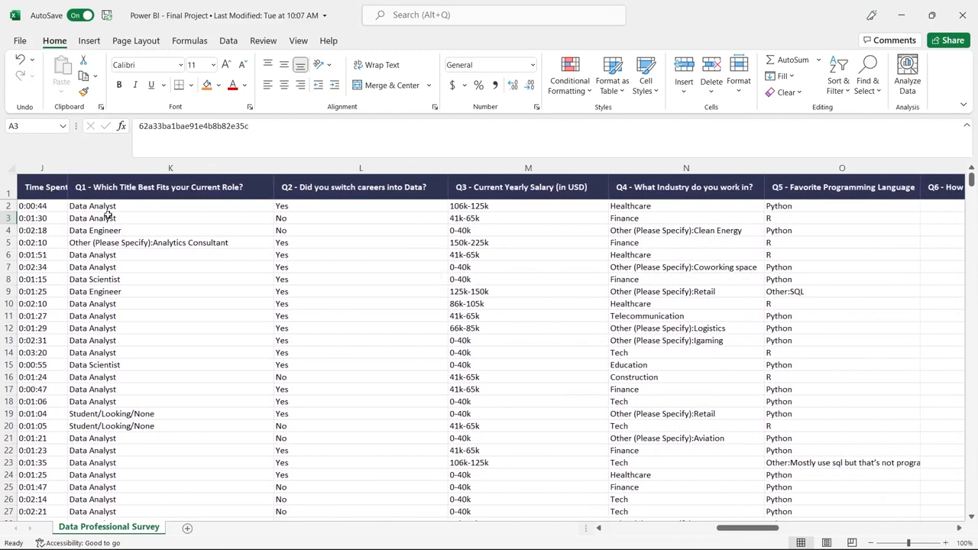
{"action": "left_click", "coordinate": [151, 207]}
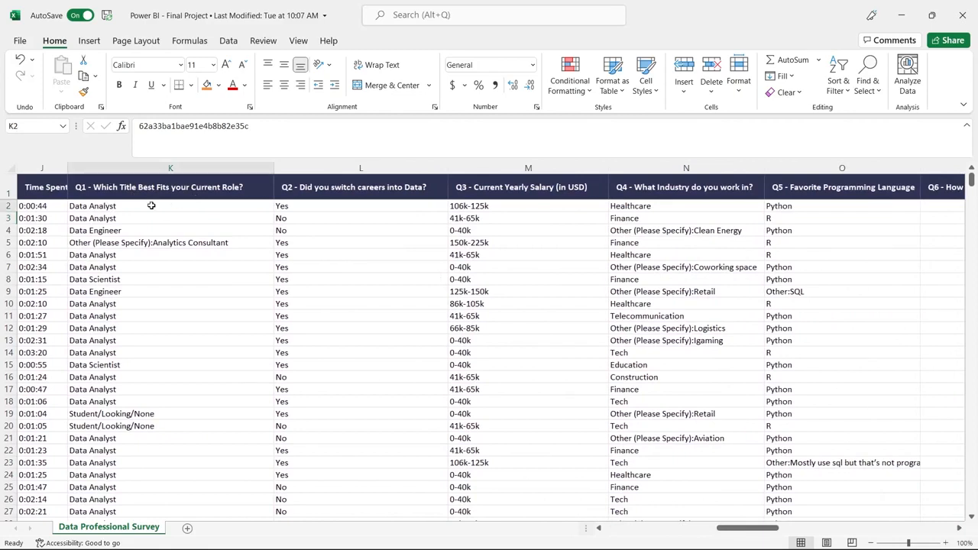
{"action": "left_click", "coordinate": [151, 229]}
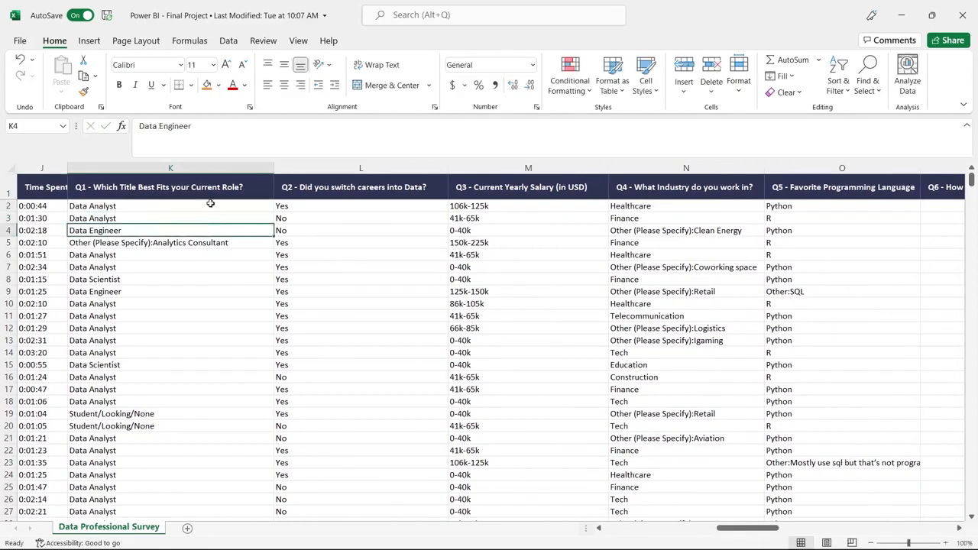
Turn on column filters for the header row of the survey sheet
{"action": "left_click", "coordinate": [9, 193]}
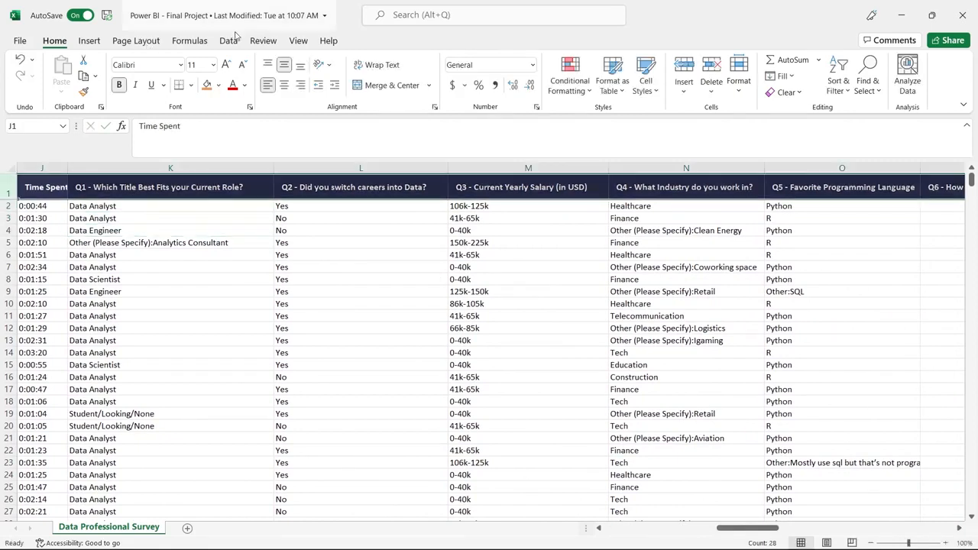
{"action": "left_click", "coordinate": [230, 40]}
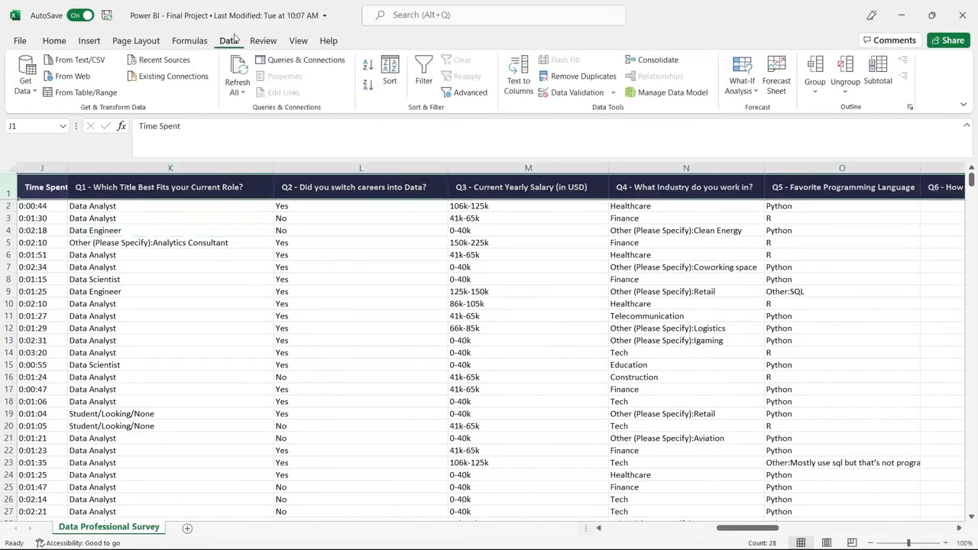
{"action": "left_click", "coordinate": [424, 77]}
Examine the distinct answers in the filter lists of Q1 (current role) and Q3 (yearly salary) without applying a filter
{"action": "left_click", "coordinate": [244, 242]}
{"action": "left_click", "coordinate": [267, 193]}
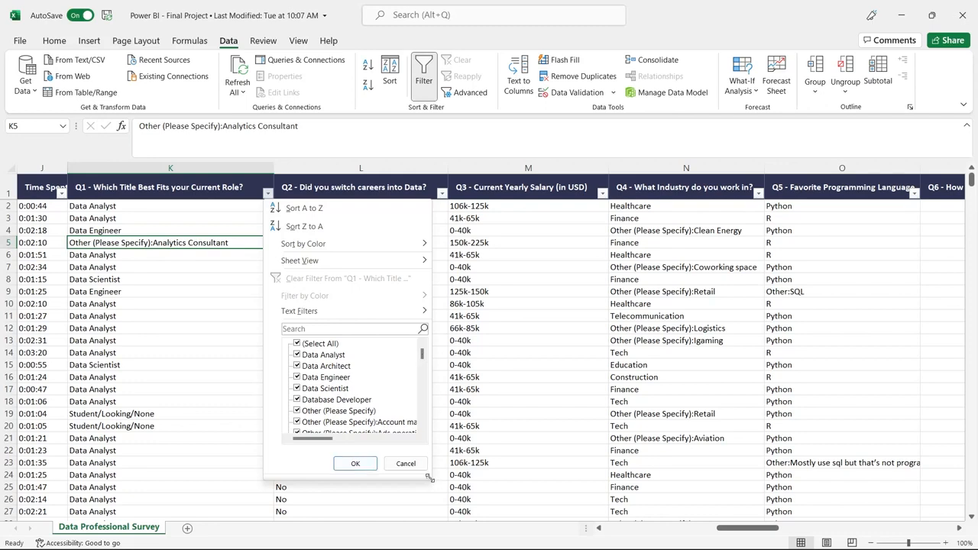
{"action": "left_click_drag", "start_coordinate": [430, 478], "coordinate": [550, 508]}
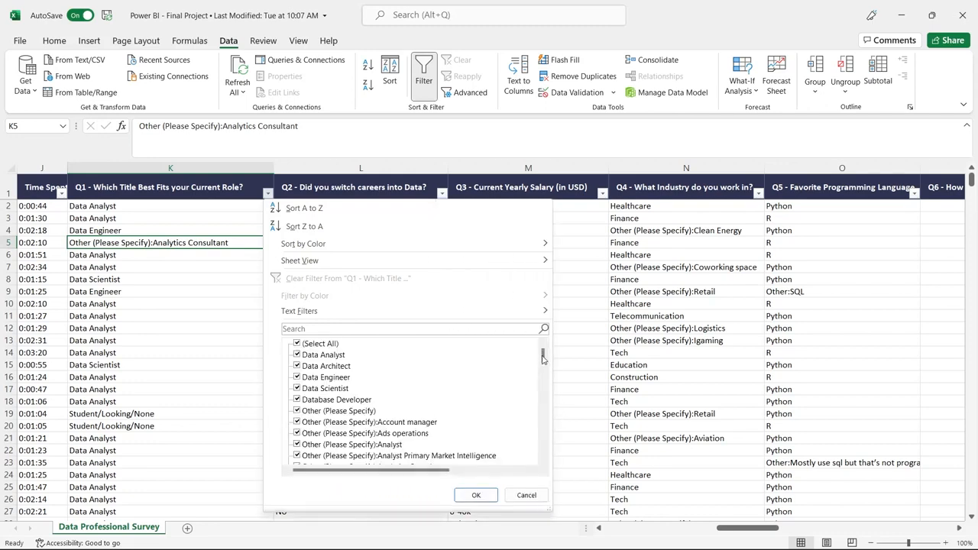
{"action": "left_click_drag", "start_coordinate": [542, 355], "coordinate": [546, 331]}
{"action": "left_click", "coordinate": [529, 498]}
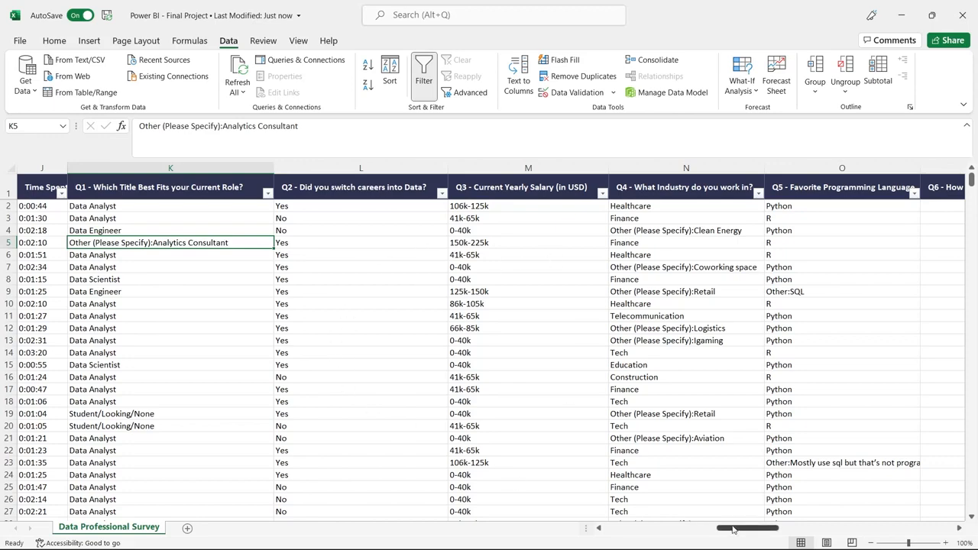
{"action": "left_click_drag", "start_coordinate": [736, 531], "coordinate": [760, 531]}
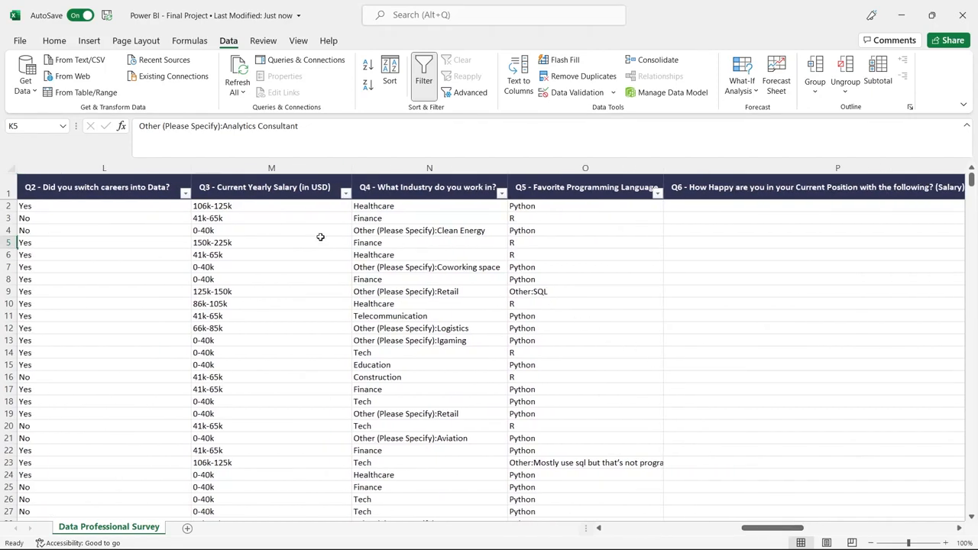
{"action": "left_click", "coordinate": [346, 194]}
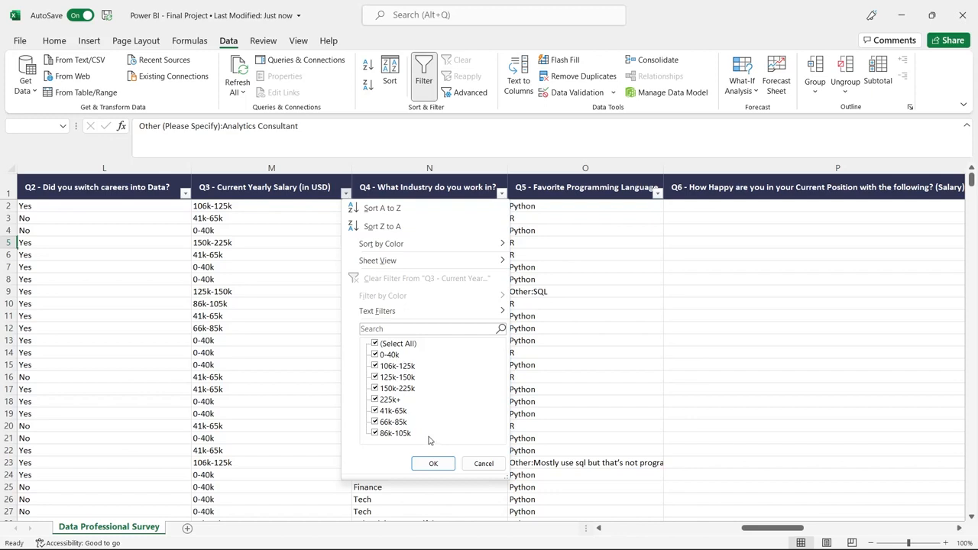
{"action": "left_click", "coordinate": [481, 463]}
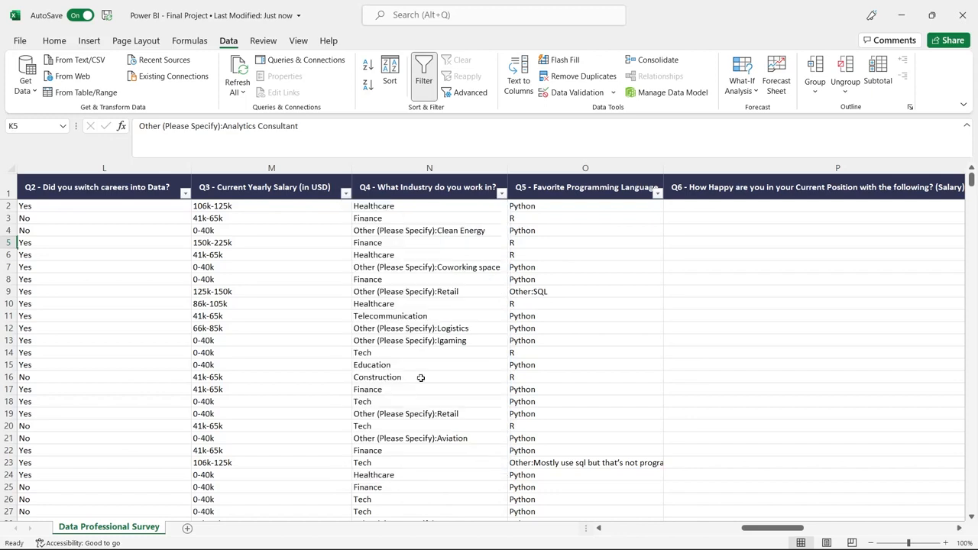
Examine the Q6 happiness ratings for salary, work/life balance, coworkers, management, upward mobility and learning new things
{"action": "left_click_drag", "start_coordinate": [763, 528], "coordinate": [766, 529]}
{"action": "left_click_drag", "start_coordinate": [763, 529], "coordinate": [813, 531]}
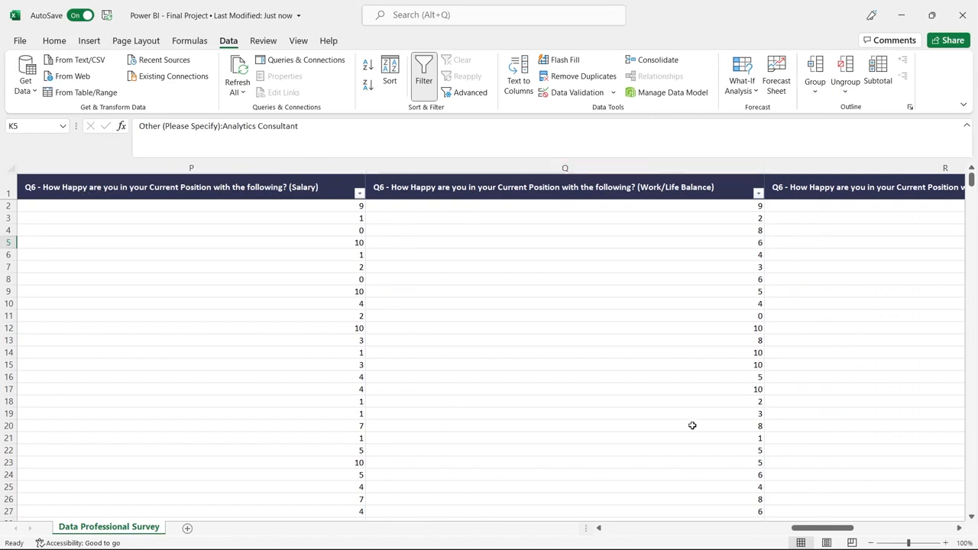
{"action": "left_click_drag", "start_coordinate": [836, 531], "coordinate": [858, 531]}
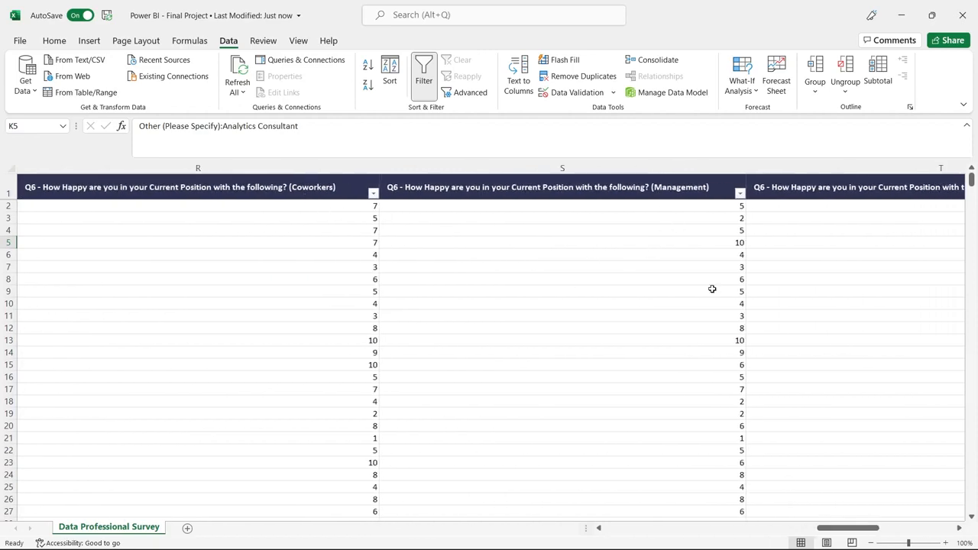
{"action": "scroll", "coordinate": [710, 285], "scroll_direction": "right", "scroll_amount": 2}
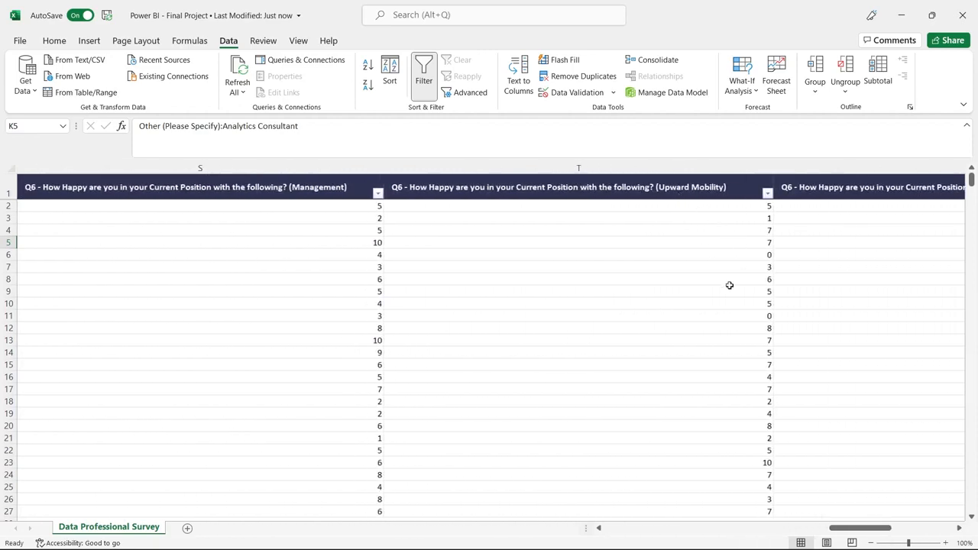
{"action": "scroll", "coordinate": [729, 284], "scroll_direction": "right", "scroll_amount": 2}
{"action": "scroll", "coordinate": [731, 247], "scroll_direction": "right", "scroll_amount": 2}
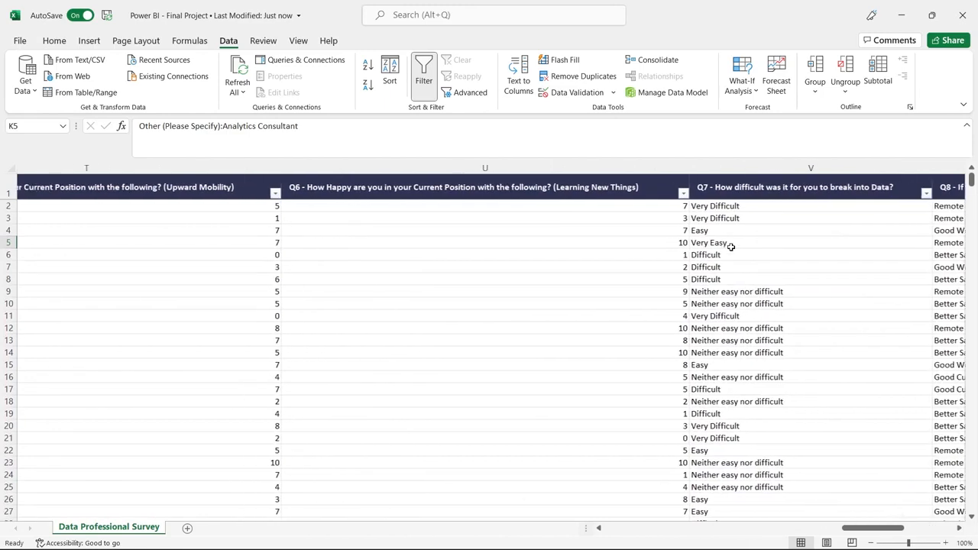
{"action": "scroll", "coordinate": [731, 246], "scroll_direction": "left", "scroll_amount": 2}
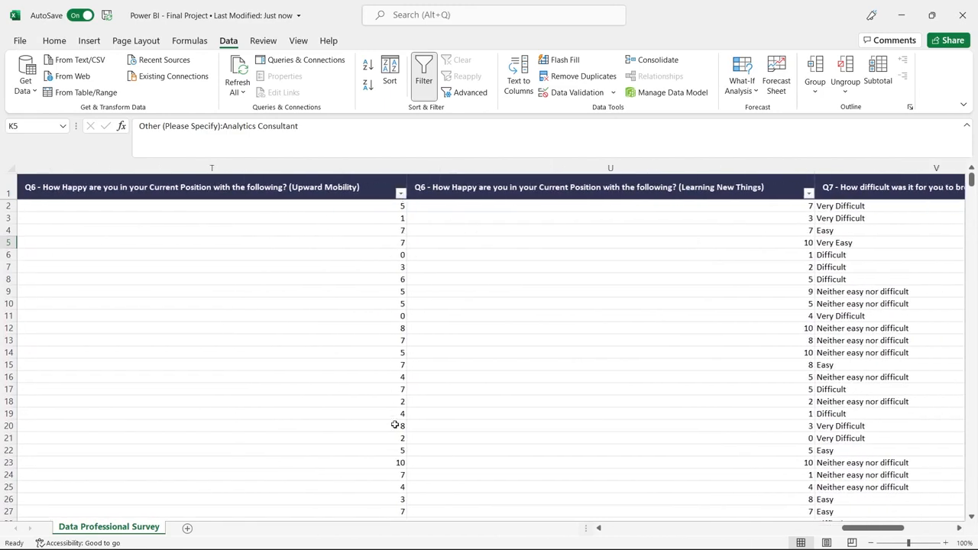
{"action": "left_click", "coordinate": [383, 464]}
{"action": "left_click", "coordinate": [398, 318]}
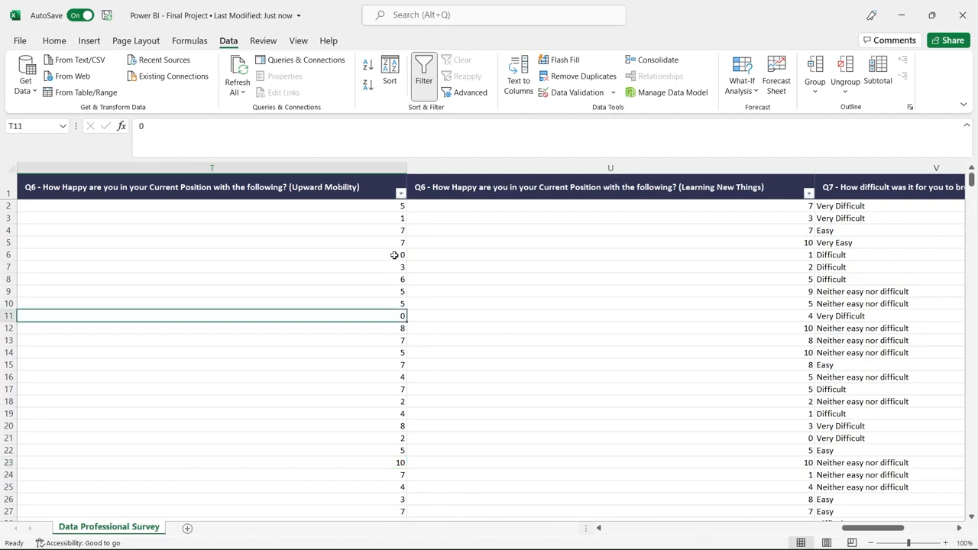
{"action": "left_click", "coordinate": [395, 220]}
{"action": "left_click", "coordinate": [539, 314]}
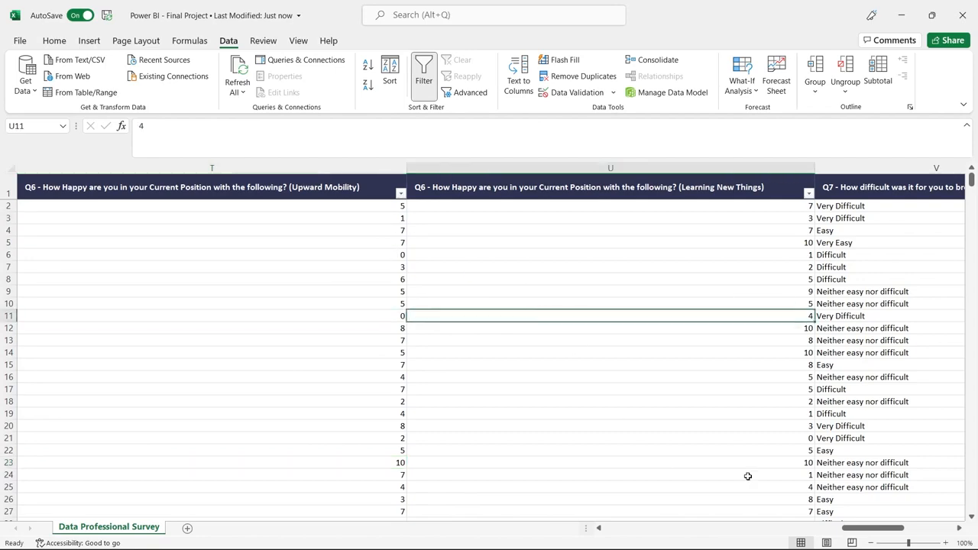
Examine the Q7 answers on the difficulty of breaking into data and the full list of ages in the Q10 filter
{"action": "left_click_drag", "start_coordinate": [872, 528], "coordinate": [897, 528]}
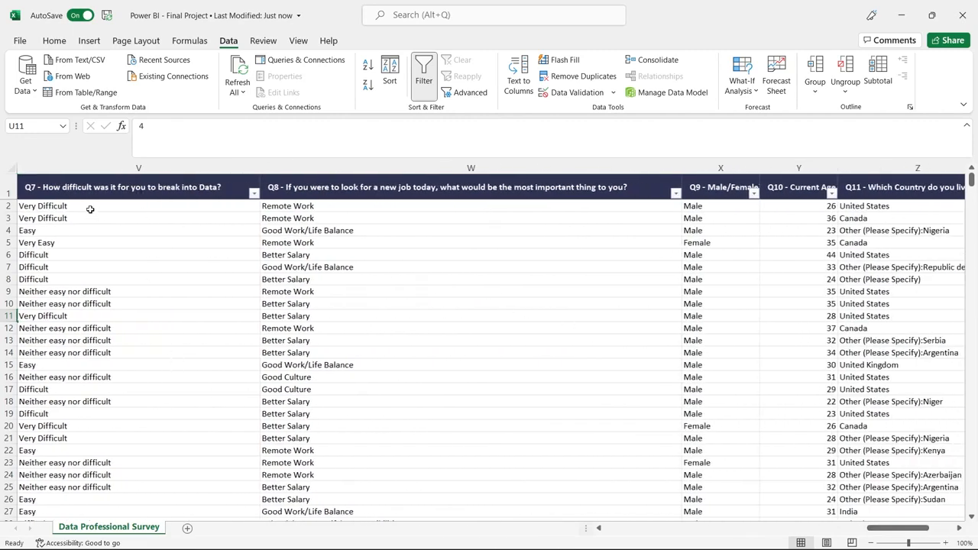
{"action": "left_click_drag", "start_coordinate": [89, 210], "coordinate": [92, 251]}
{"action": "left_click", "coordinate": [92, 252]}
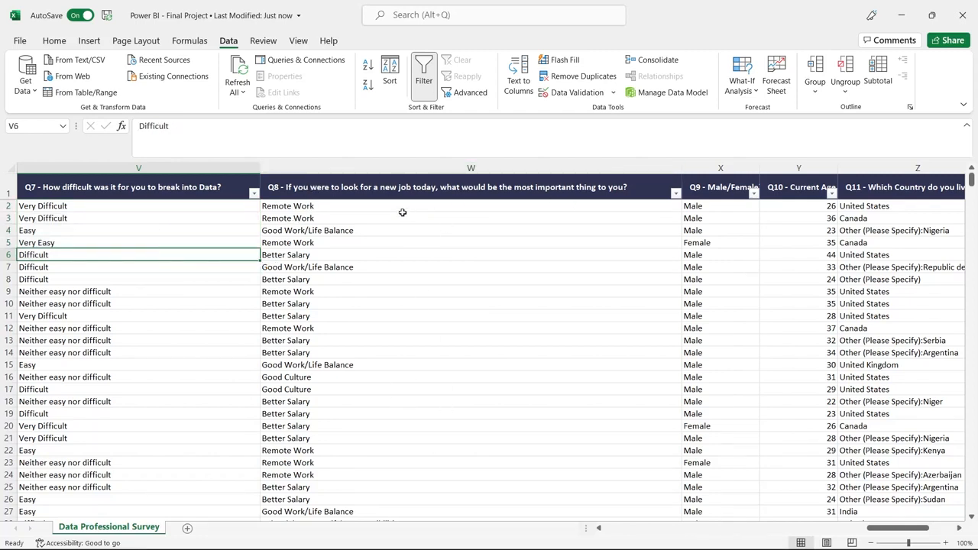
{"action": "left_click_drag", "start_coordinate": [883, 532], "coordinate": [911, 529]}
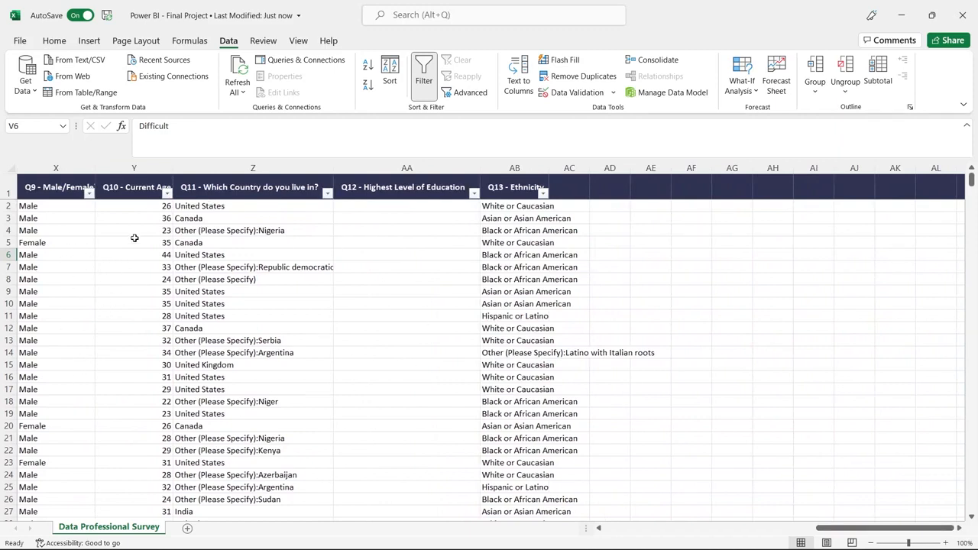
{"action": "left_click", "coordinate": [166, 192]}
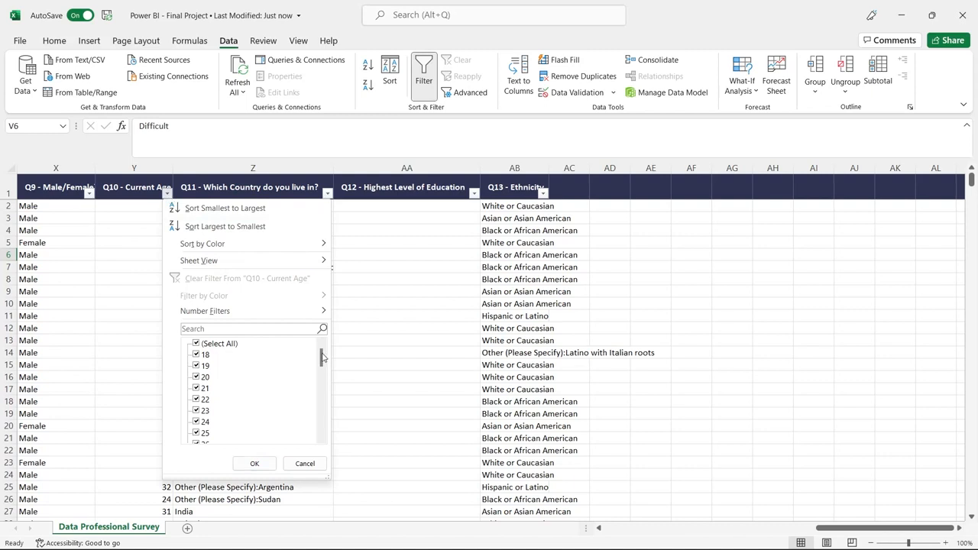
{"action": "left_click_drag", "start_coordinate": [323, 357], "coordinate": [324, 435]}
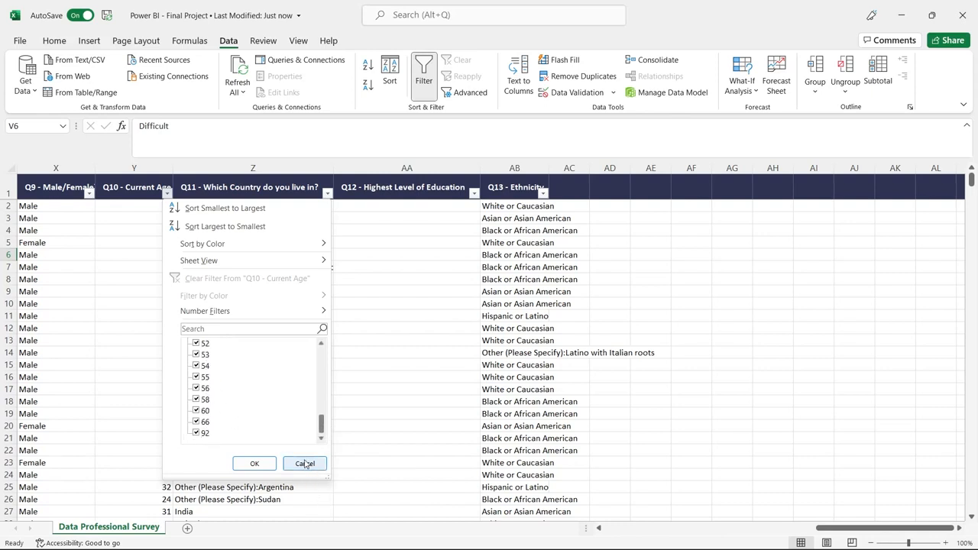
Filter the Q10 current age column to show only age 92, and undo the filter
{"action": "left_click", "coordinate": [320, 356]}
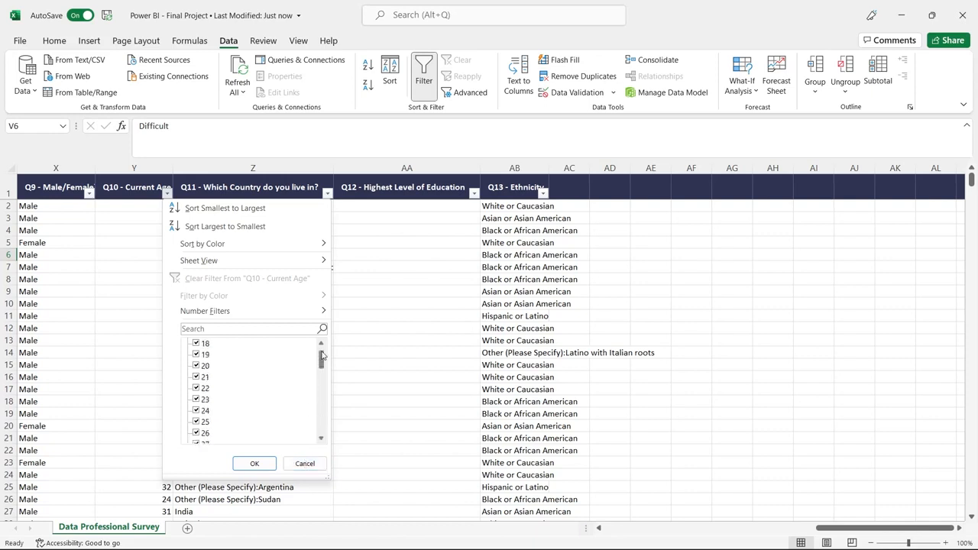
{"action": "left_click_drag", "start_coordinate": [323, 355], "coordinate": [322, 437]}
{"action": "left_click", "coordinate": [232, 344]}
{"action": "left_click", "coordinate": [196, 434]}
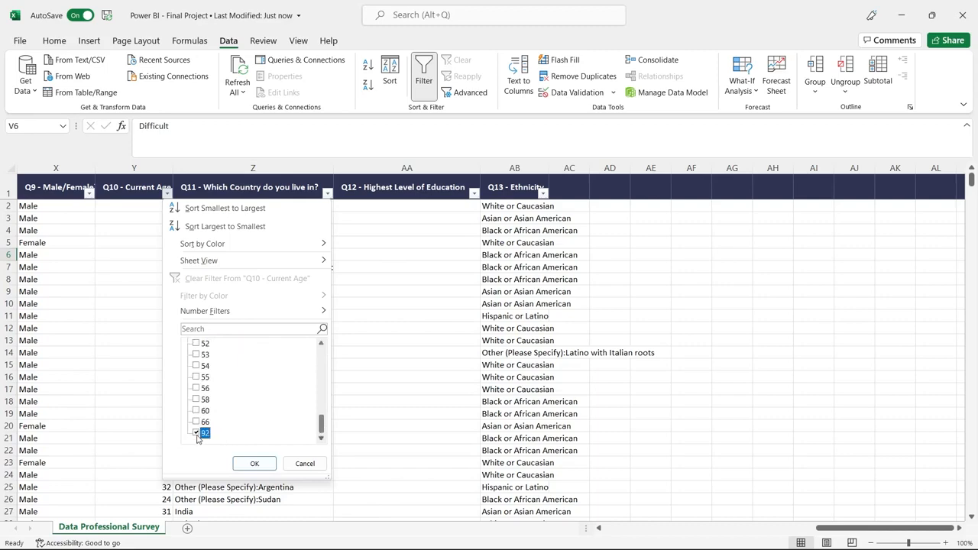
{"action": "left_click", "coordinate": [255, 463]}
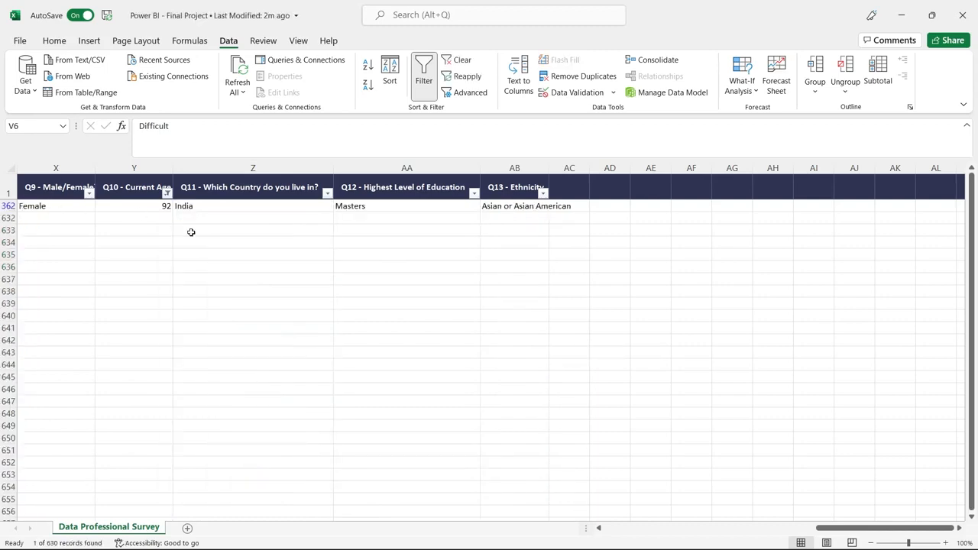
{"action": "key", "text": "ctrl+z"}
{"action": "left_click", "coordinate": [473, 289]}
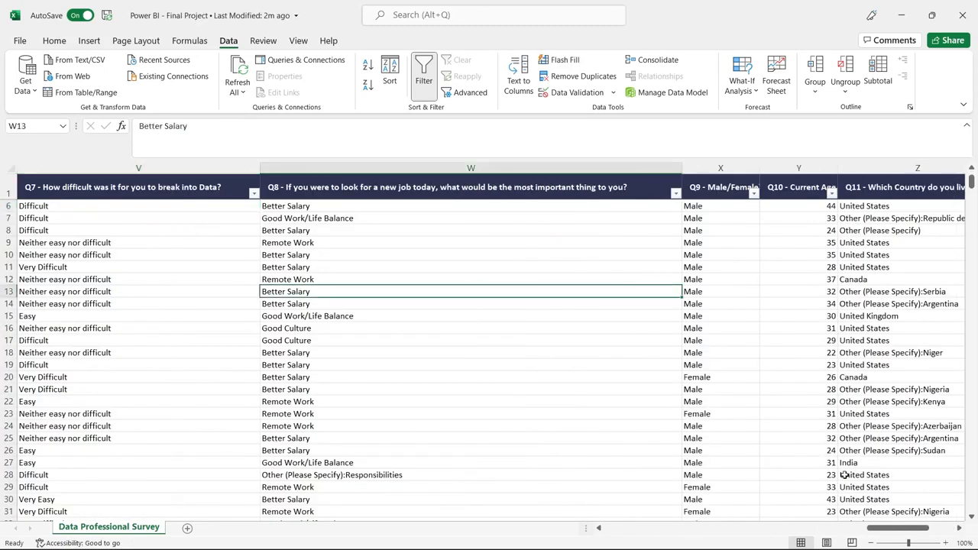
Look over the last survey questions and the first columns, and close the workbook
{"action": "left_click_drag", "start_coordinate": [919, 528], "coordinate": [948, 527]}
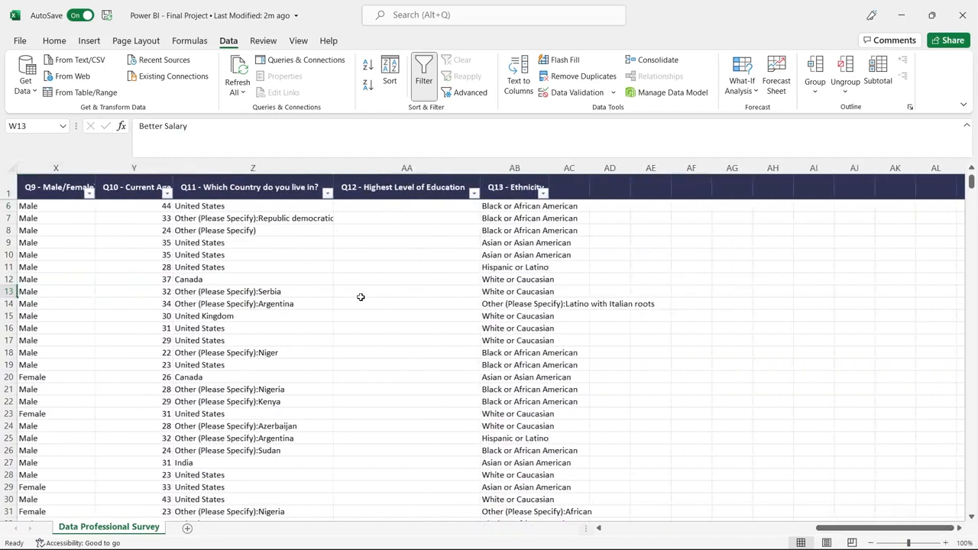
{"action": "left_click_drag", "start_coordinate": [864, 530], "coordinate": [627, 528]}
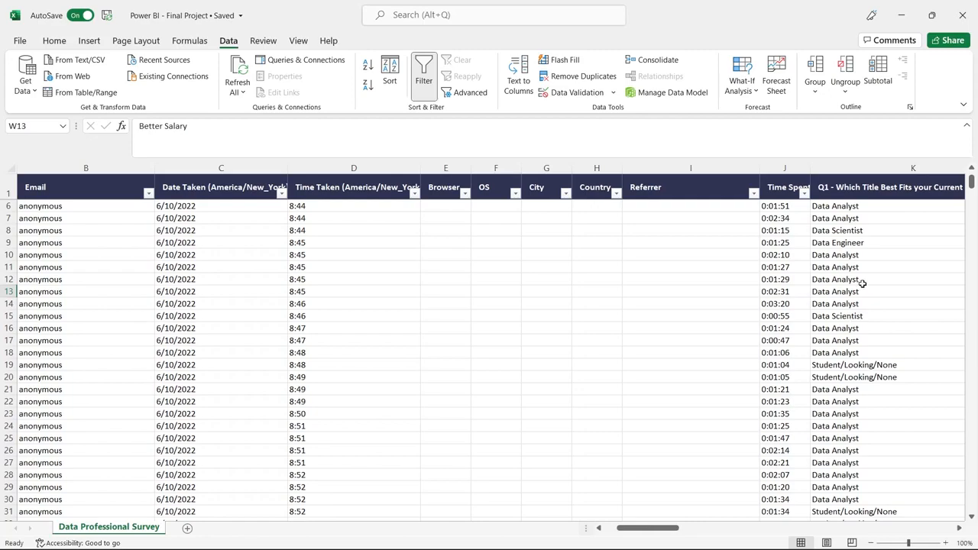
{"action": "left_click", "coordinate": [962, 15]}
In Power BI Desktop, import the Power BI - Final Project Excel workbook and open its Data Professional Survey sheet for data transformation
{"action": "left_click", "coordinate": [260, 327]}
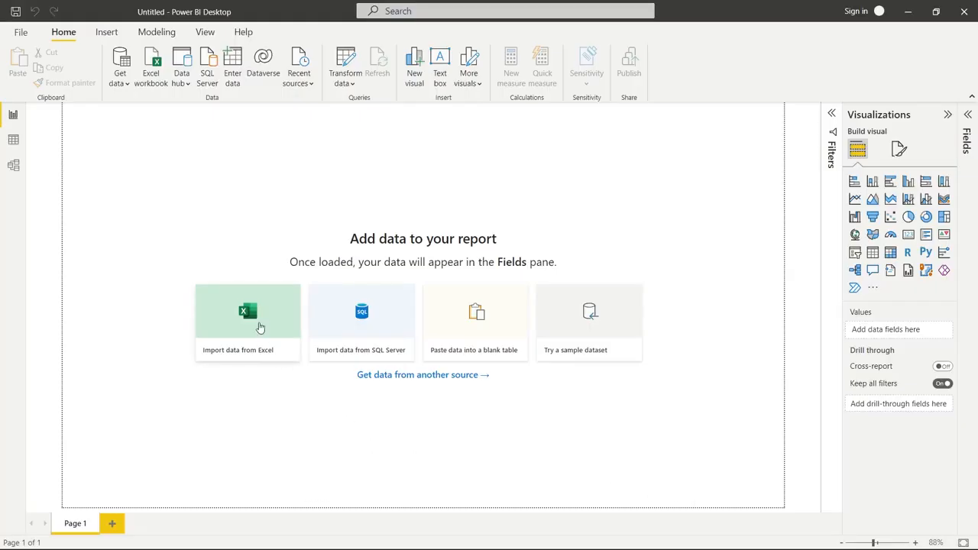
{"action": "left_click", "coordinate": [223, 290]}
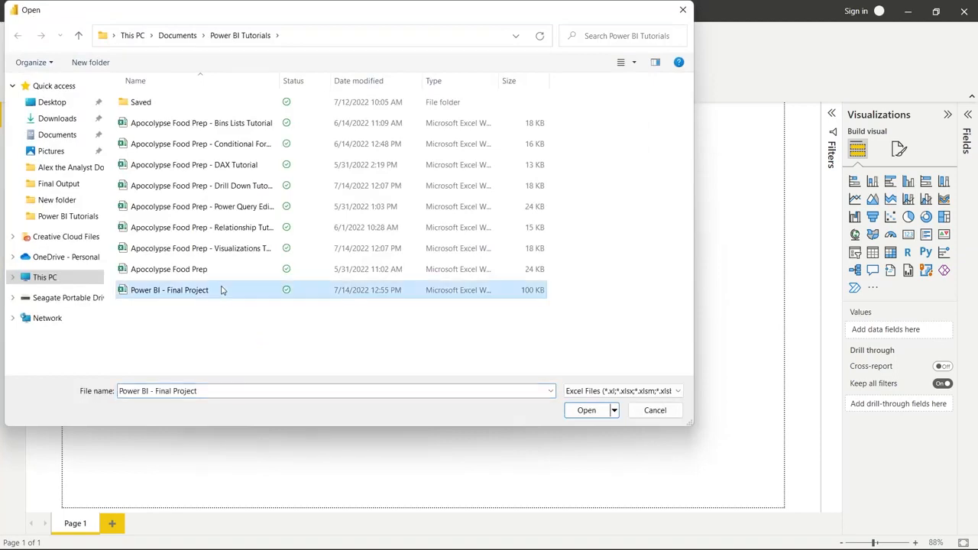
{"action": "left_click", "coordinate": [586, 410]}
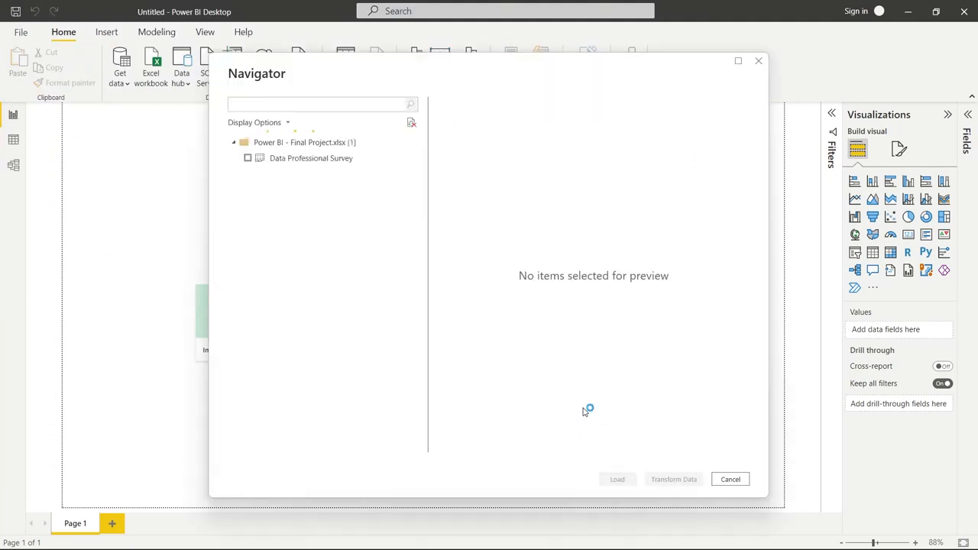
{"action": "left_click", "coordinate": [248, 158]}
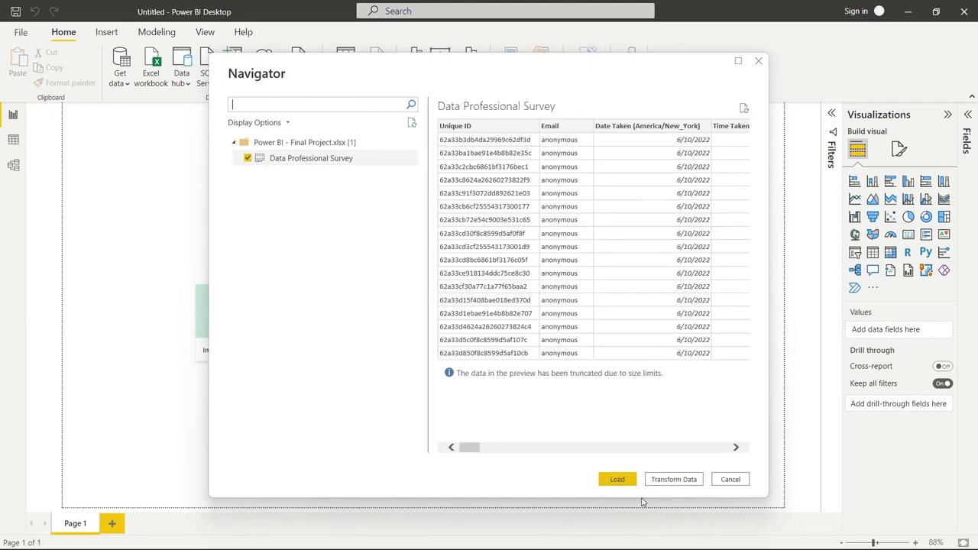
{"action": "left_click", "coordinate": [676, 479]}
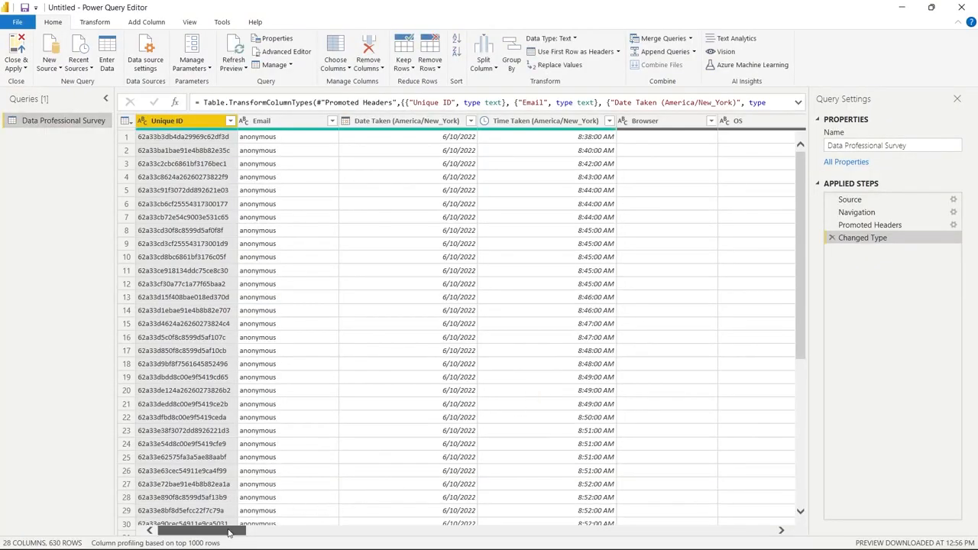
Remove the empty Browser, OS, City, Country and Referrer columns from the Data Professional Survey query
{"action": "mouse_move", "coordinate": [230, 532]}
{"action": "left_mouse_down"}
{"action": "mouse_move", "coordinate": [377, 522]}
{"action": "mouse_move", "coordinate": [229, 522]}
{"action": "left_mouse_up"}
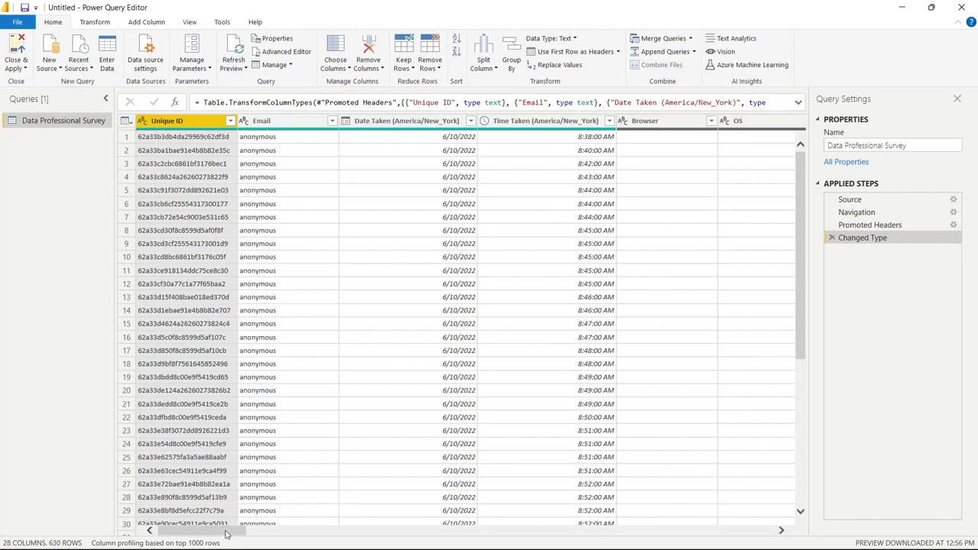
{"action": "left_click_drag", "start_coordinate": [227, 533], "coordinate": [291, 530]}
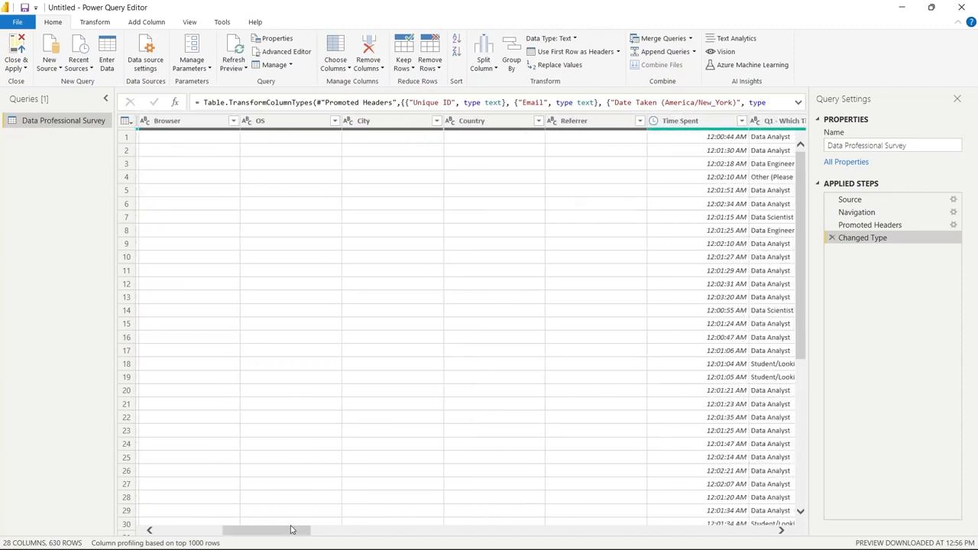
{"action": "left_click", "coordinate": [190, 124]}
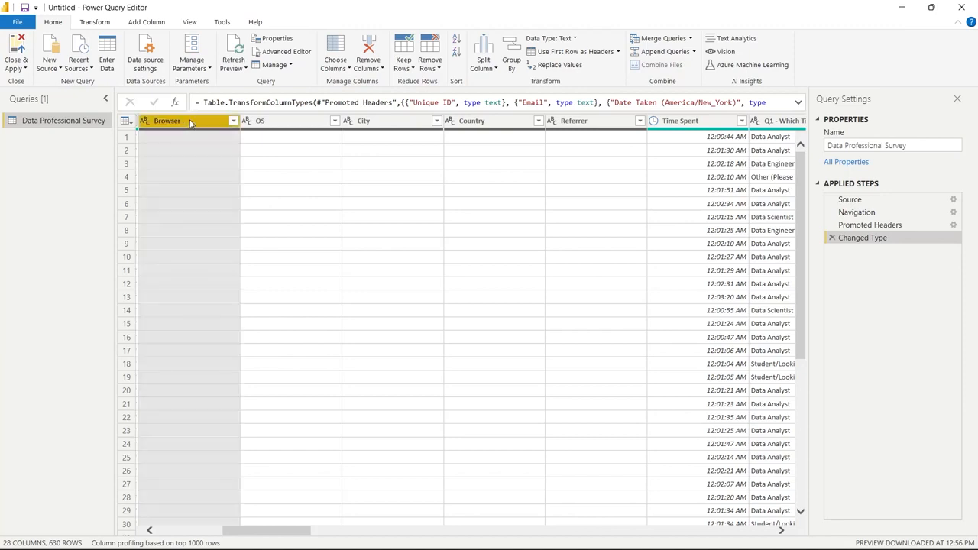
{"action": "left_click", "coordinate": [600, 126], "text": "shift"}
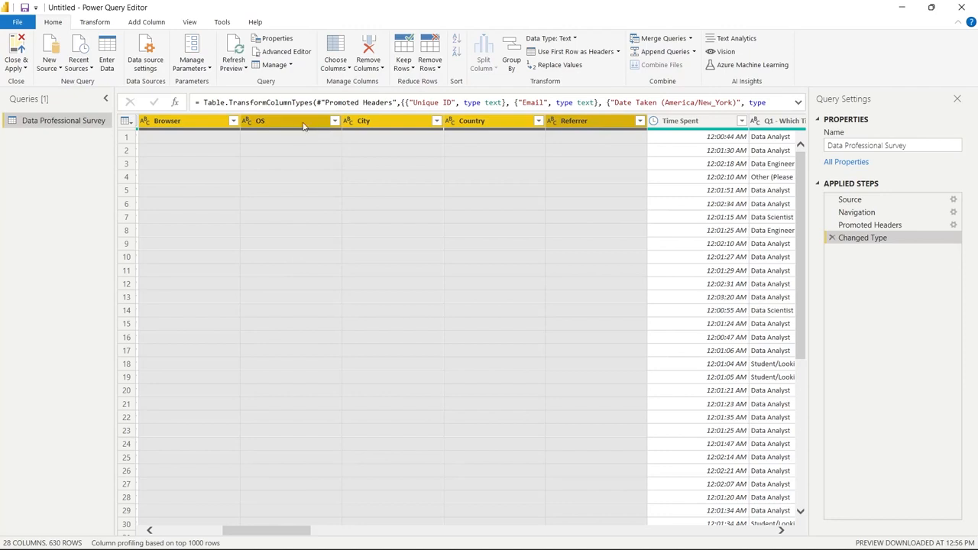
{"action": "left_click", "coordinate": [368, 47]}
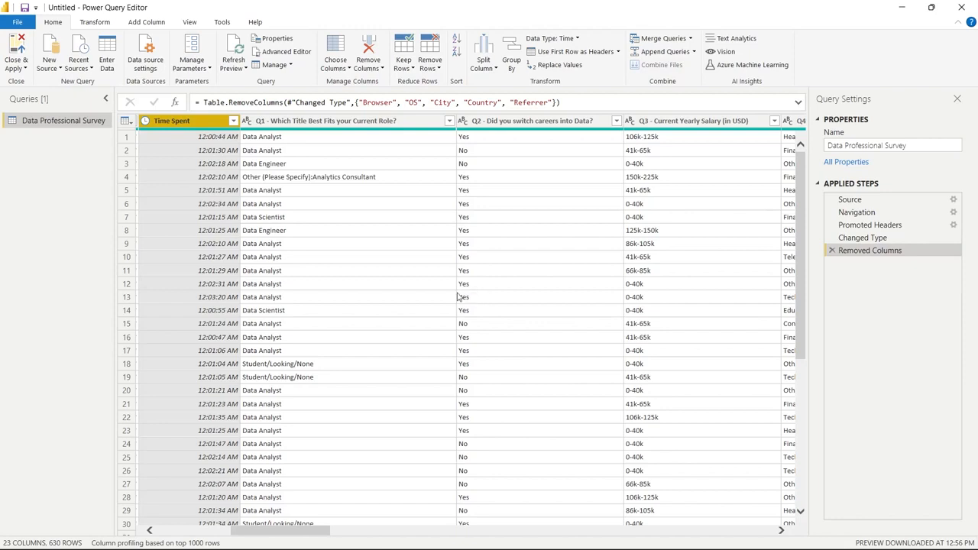
Examine the full list of job titles in the filter of the Q1 current role column
{"action": "left_click", "coordinate": [384, 291]}
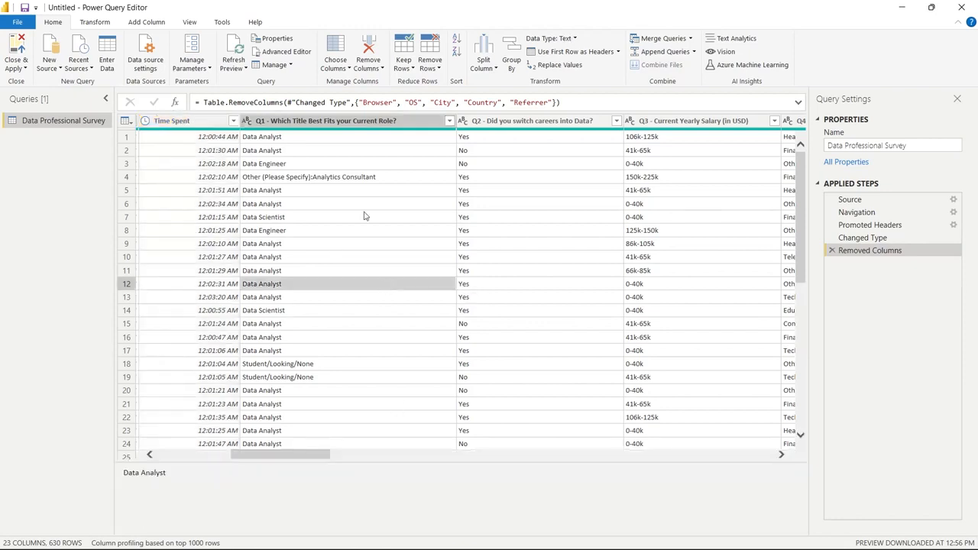
{"action": "left_click", "coordinate": [392, 122]}
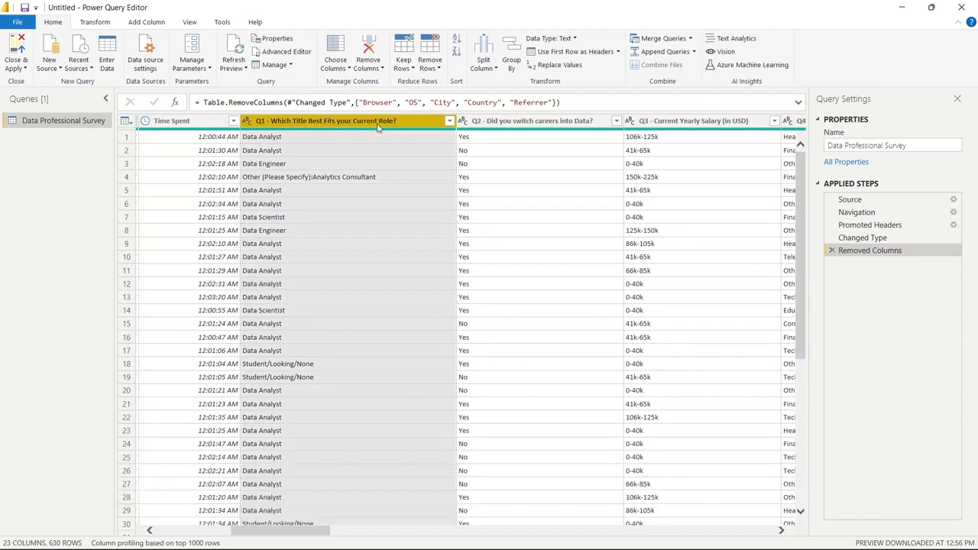
{"action": "left_click", "coordinate": [356, 208]}
{"action": "left_click", "coordinate": [449, 121]}
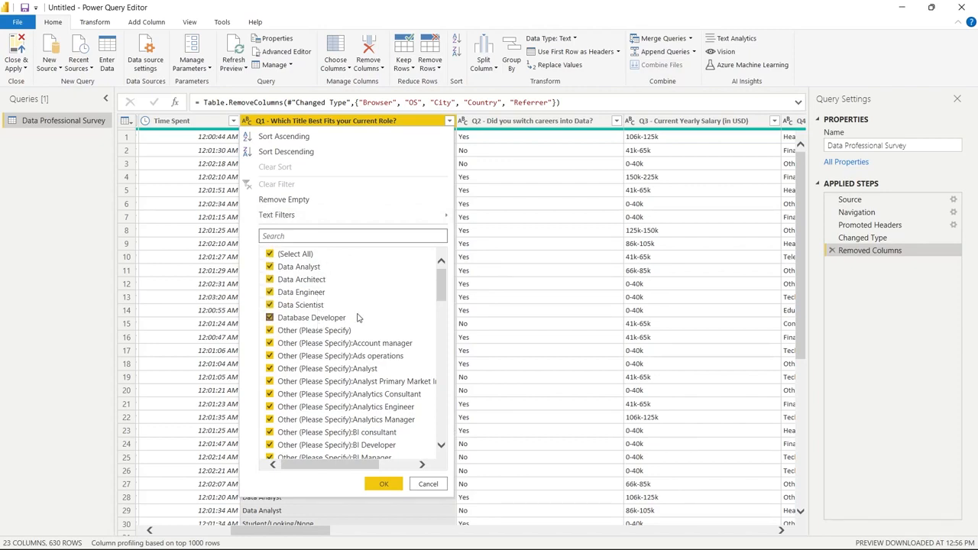
{"action": "left_click_drag", "start_coordinate": [443, 289], "coordinate": [444, 445]}
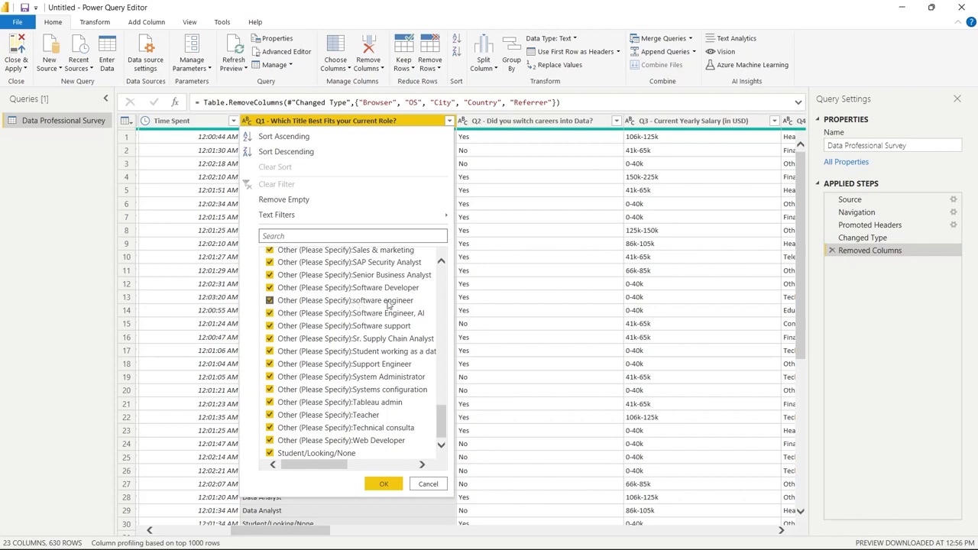
{"action": "left_click_drag", "start_coordinate": [442, 420], "coordinate": [442, 397]}
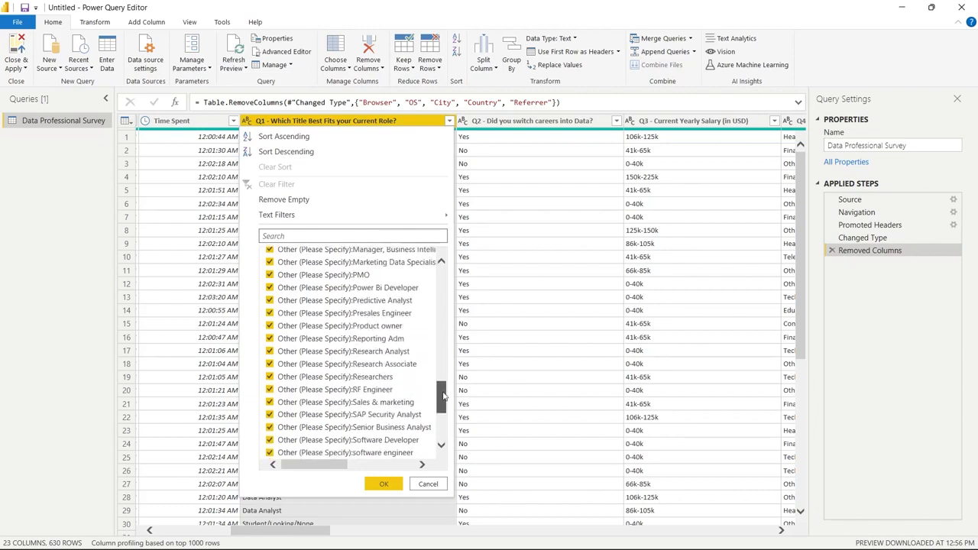
{"action": "left_click_drag", "start_coordinate": [439, 394], "coordinate": [439, 333]}
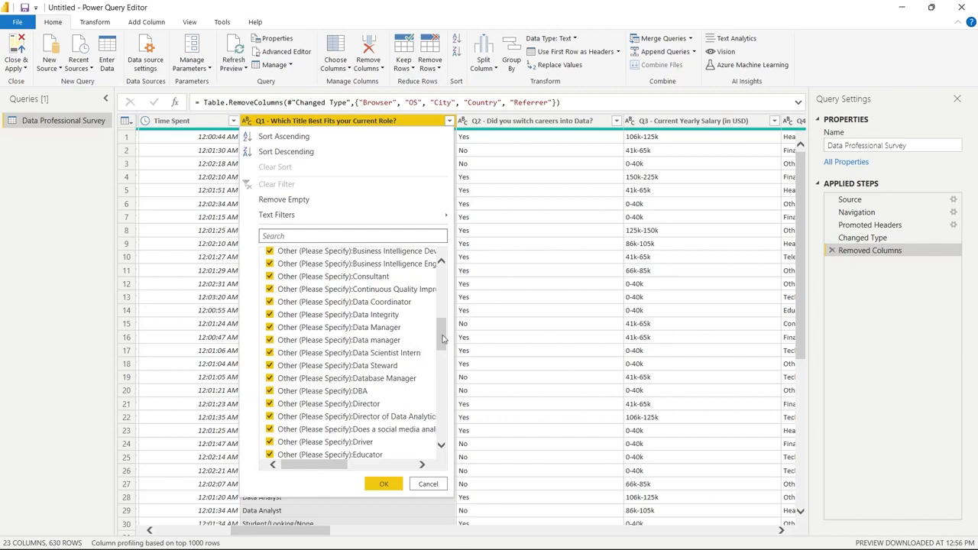
{"action": "left_click_drag", "start_coordinate": [439, 329], "coordinate": [441, 277]}
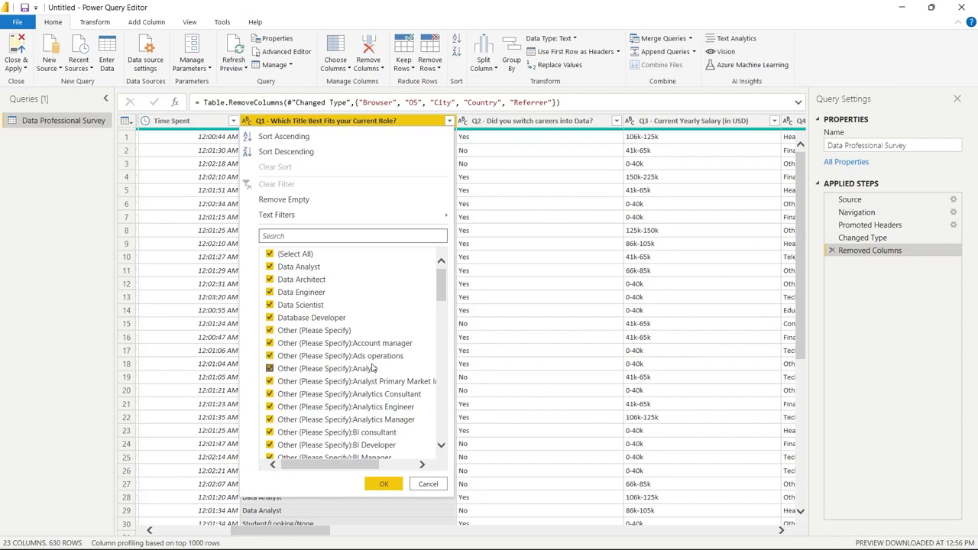
{"action": "left_click", "coordinate": [428, 484]}
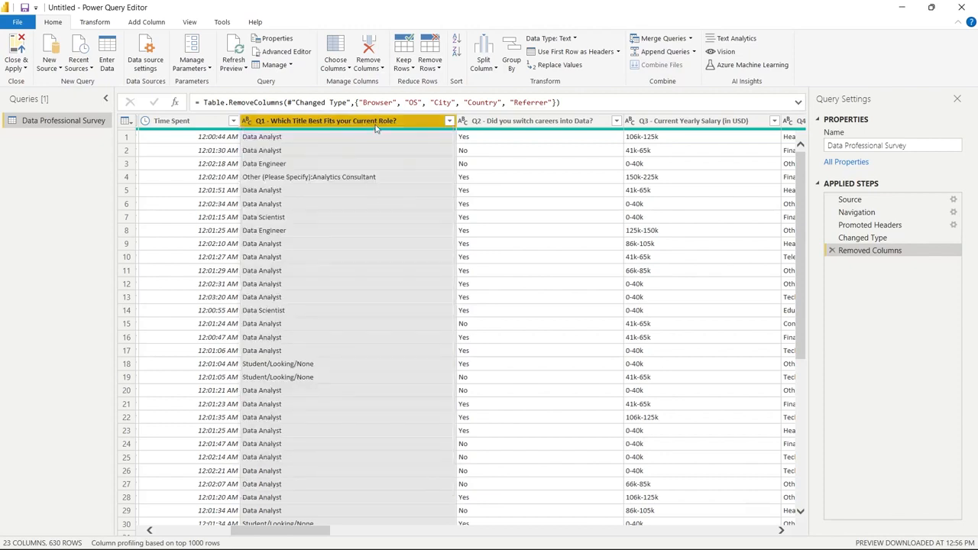
Split the Q1 current role column by the custom delimiter "(" at the left-most delimiter only
{"action": "left_click", "coordinate": [488, 68]}
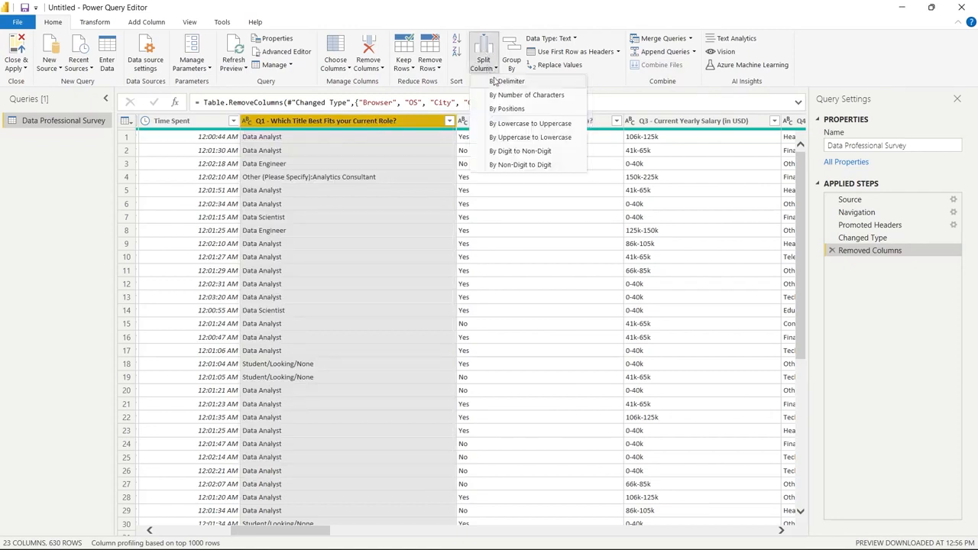
{"action": "left_click", "coordinate": [497, 81]}
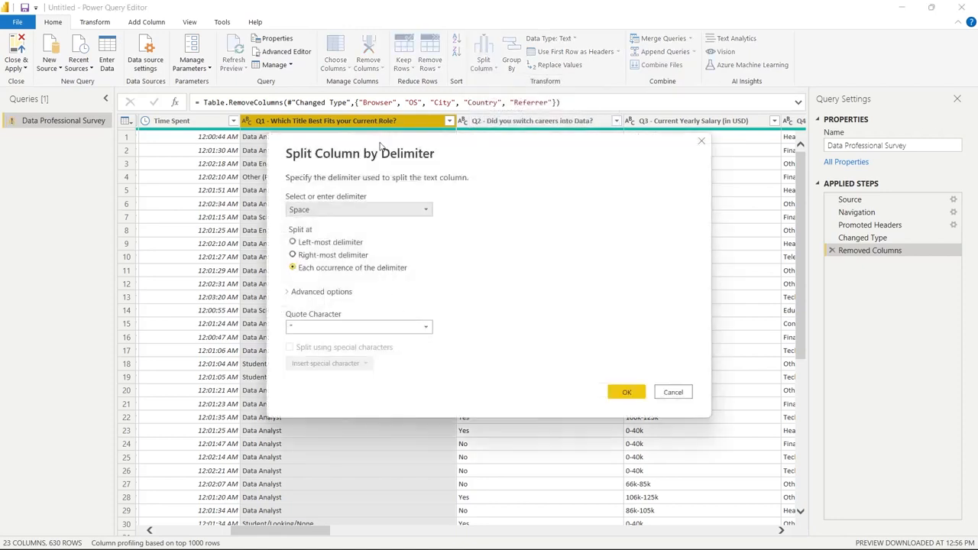
{"action": "left_click_drag", "start_coordinate": [382, 147], "coordinate": [551, 143]}
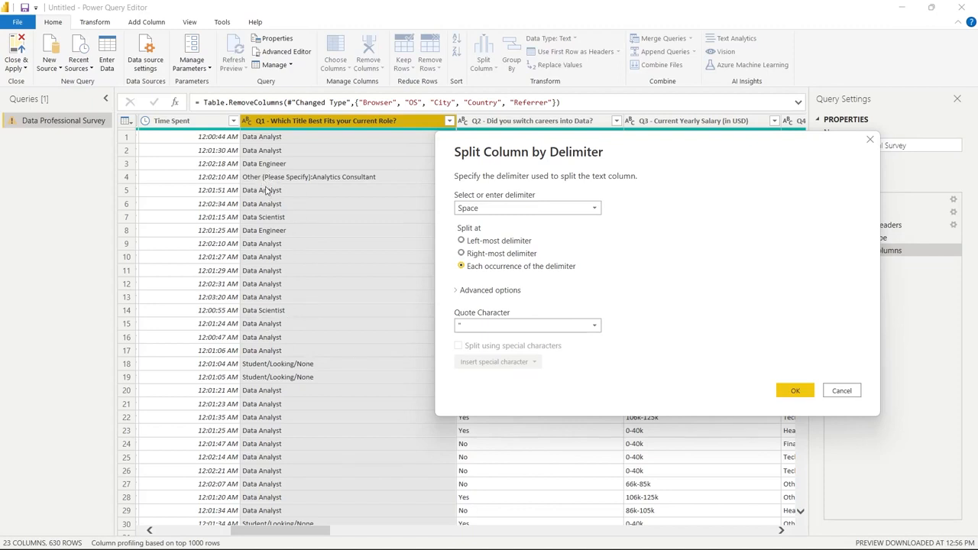
{"action": "left_click", "coordinate": [492, 211]}
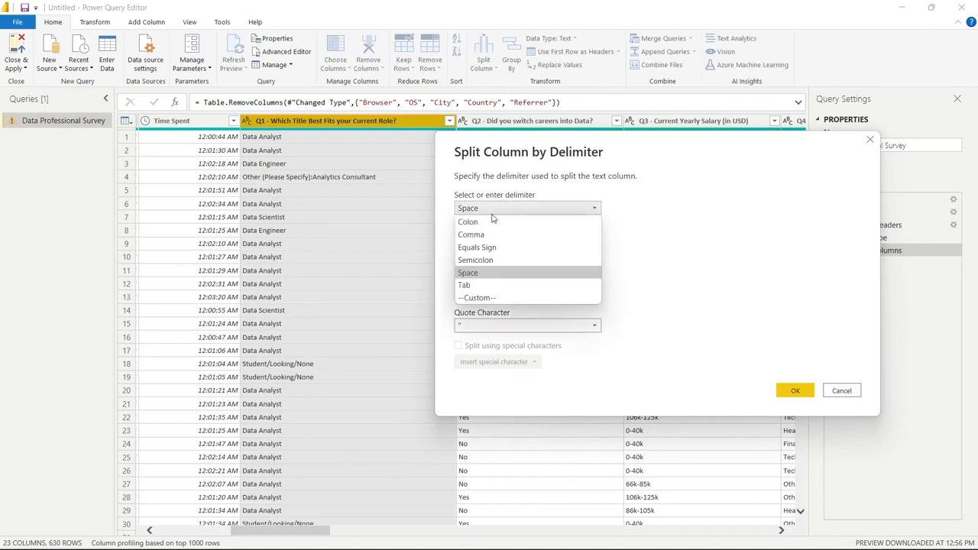
{"action": "left_click", "coordinate": [498, 298]}
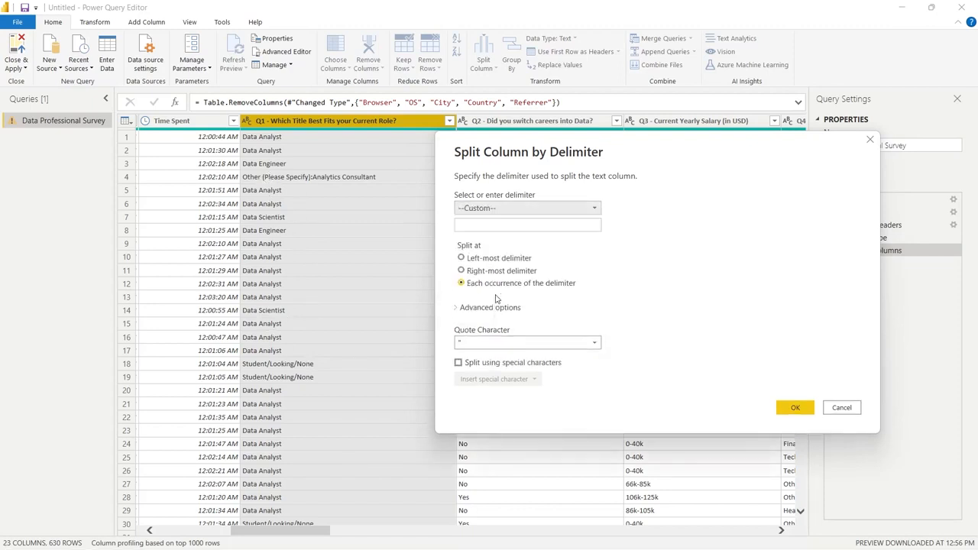
{"action": "left_click", "coordinate": [520, 226]}
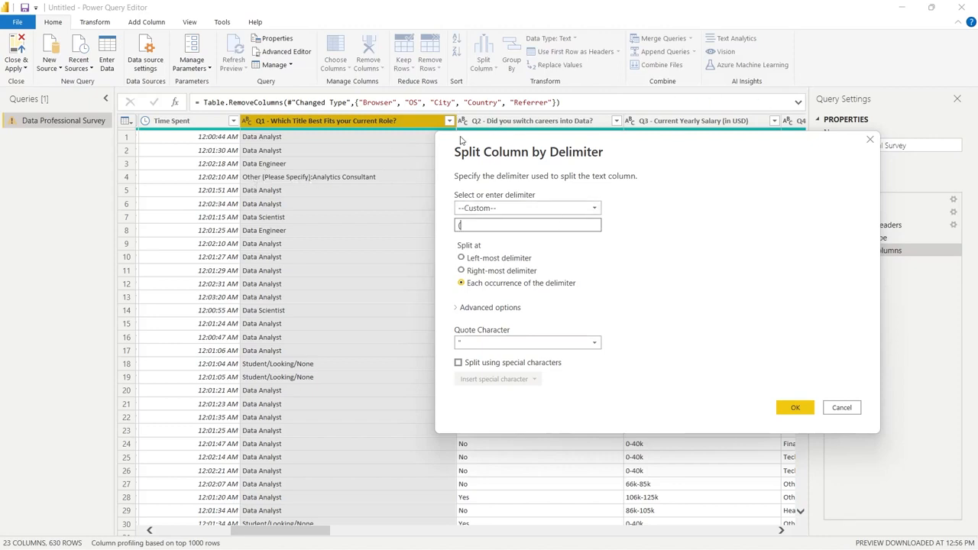
{"action": "left_click", "coordinate": [462, 259]}
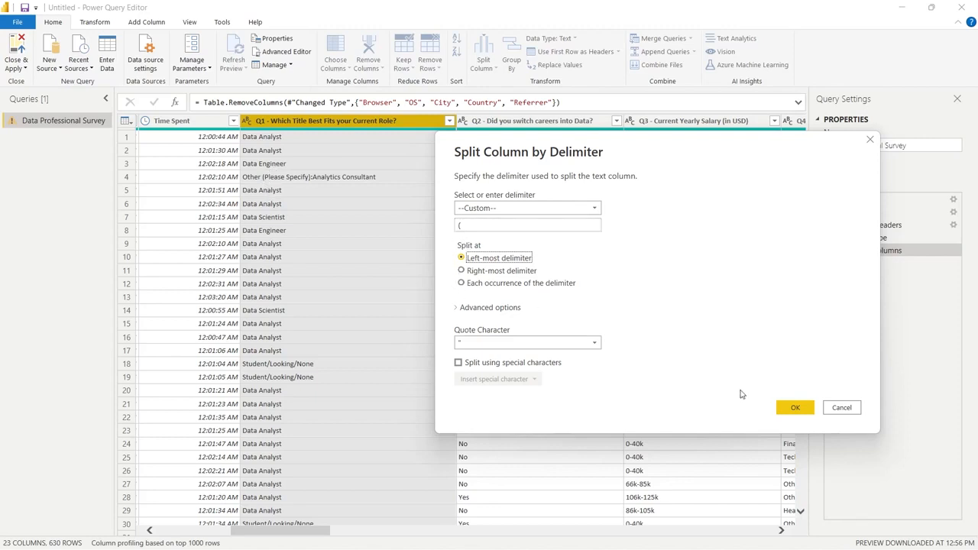
{"action": "left_click", "coordinate": [796, 408]}
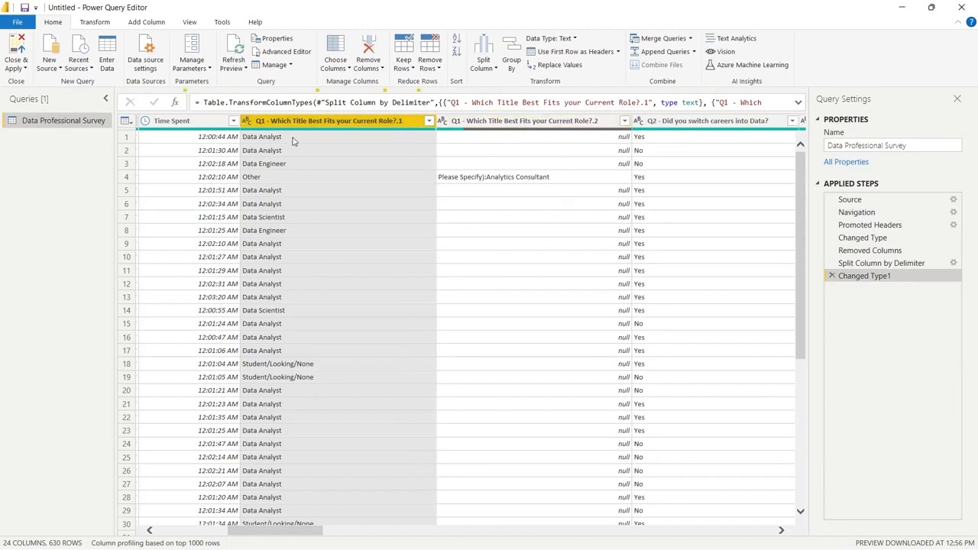
Check the distinct job titles in the first Q1 split column and remove the second one holding the specified text
{"action": "left_click", "coordinate": [423, 176]}
{"action": "left_click", "coordinate": [429, 121]}
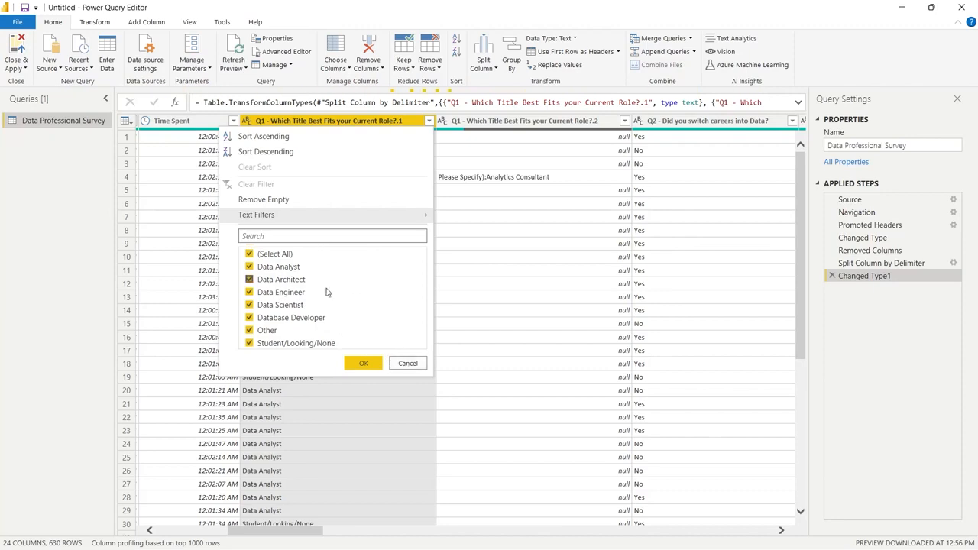
{"action": "left_click", "coordinate": [407, 363]}
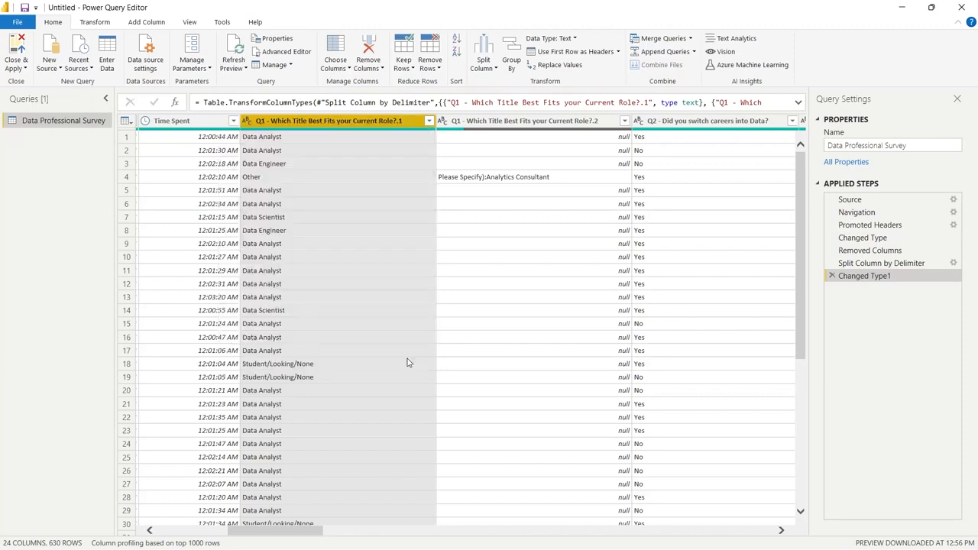
{"action": "left_click", "coordinate": [575, 126]}
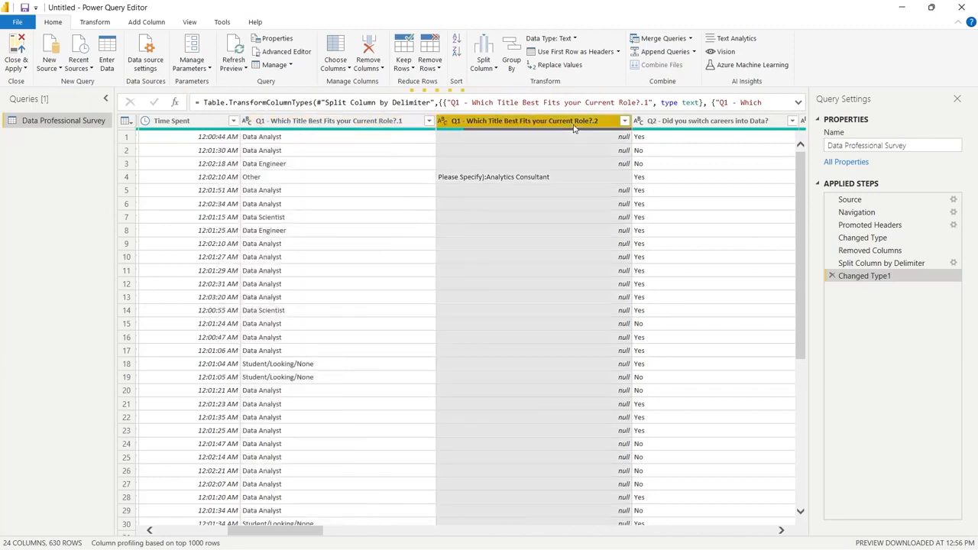
{"action": "left_click", "coordinate": [374, 45]}
{"action": "left_click", "coordinate": [456, 272]}
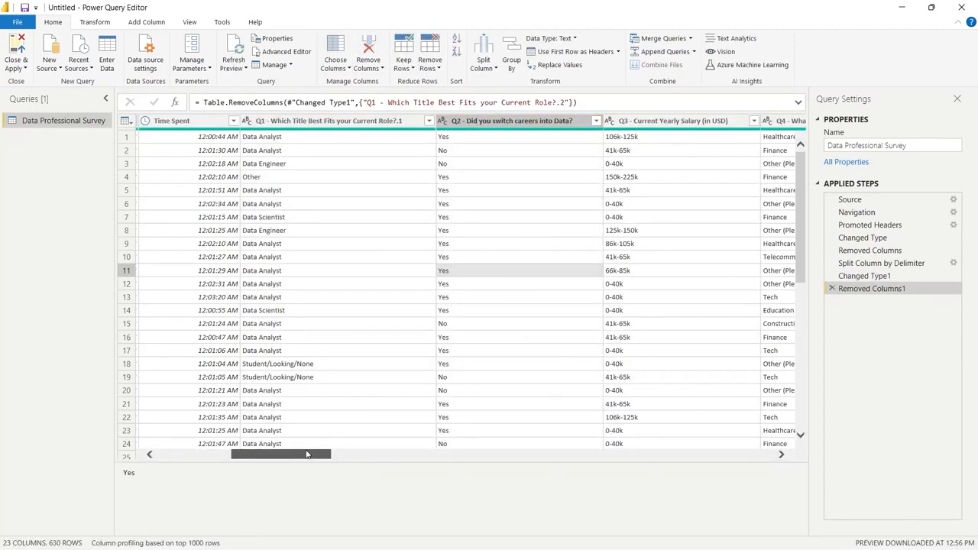
Review the distinct answers in the Q5 Favorite Programming Language column and split it by colon at the left-most delimiter
{"action": "left_click_drag", "start_coordinate": [306, 454], "coordinate": [384, 461]}
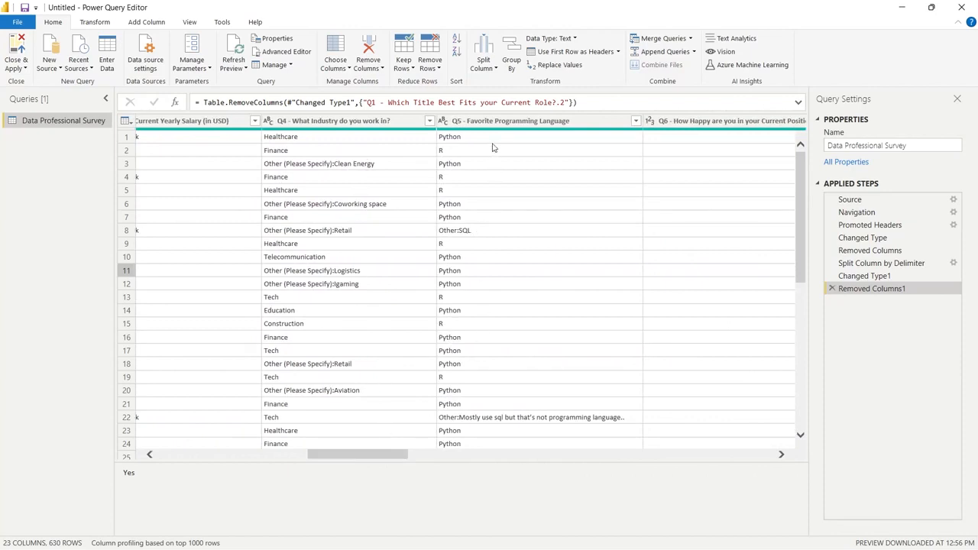
{"action": "left_click", "coordinate": [563, 404]}
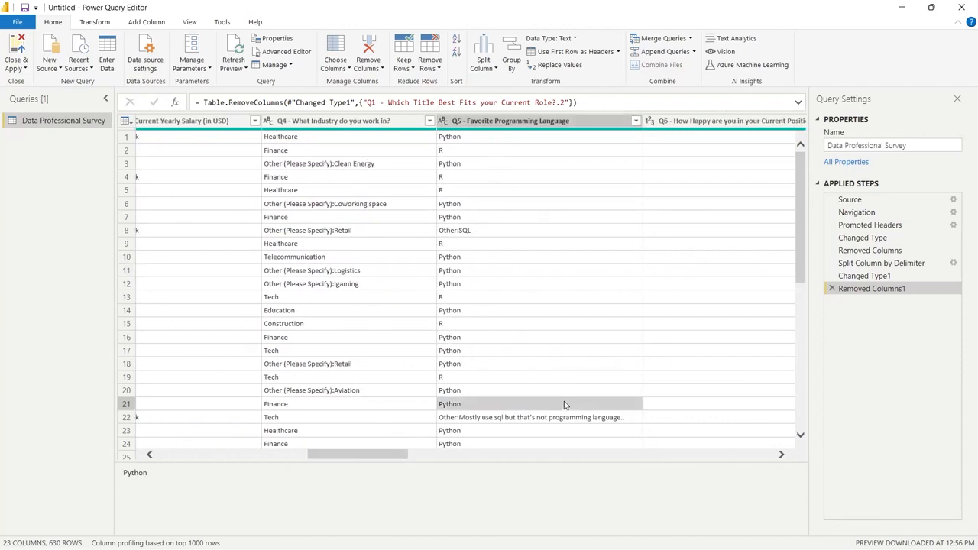
{"action": "left_click", "coordinate": [636, 120]}
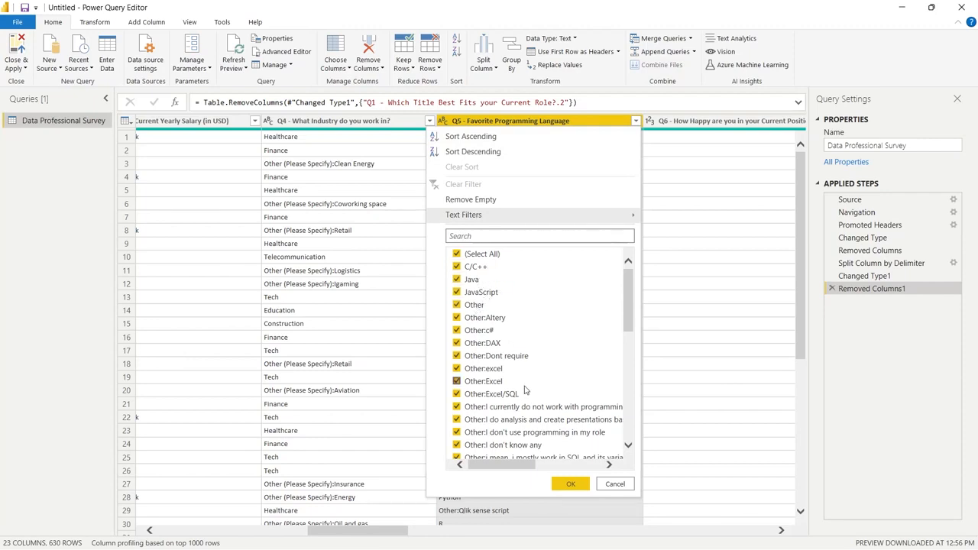
{"action": "left_click_drag", "start_coordinate": [627, 306], "coordinate": [630, 398]}
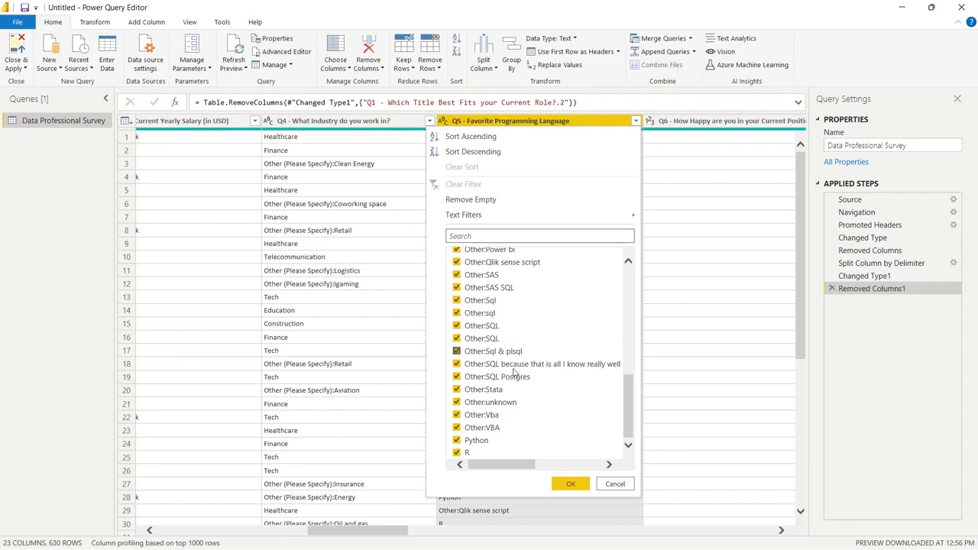
{"action": "left_click", "coordinate": [615, 484]}
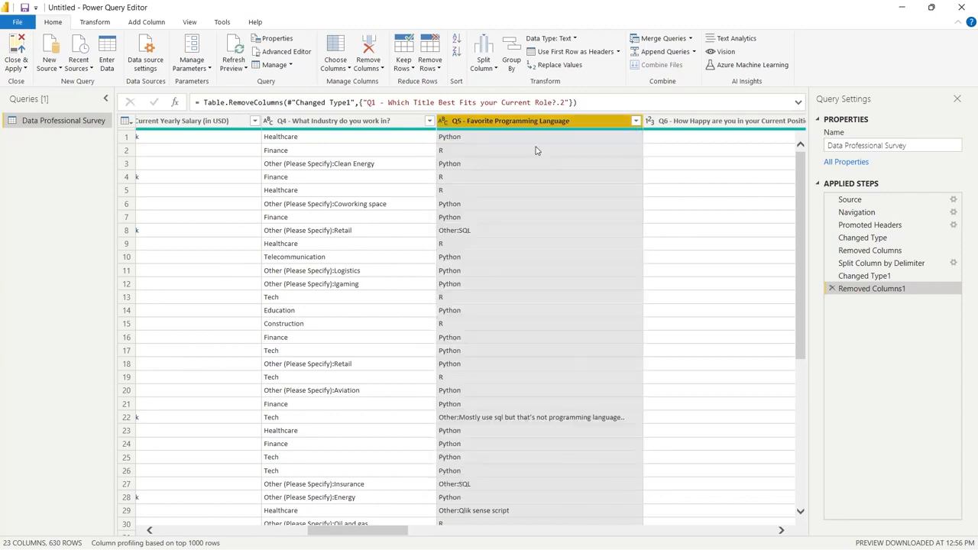
{"action": "left_click", "coordinate": [484, 61]}
{"action": "left_click", "coordinate": [504, 81]}
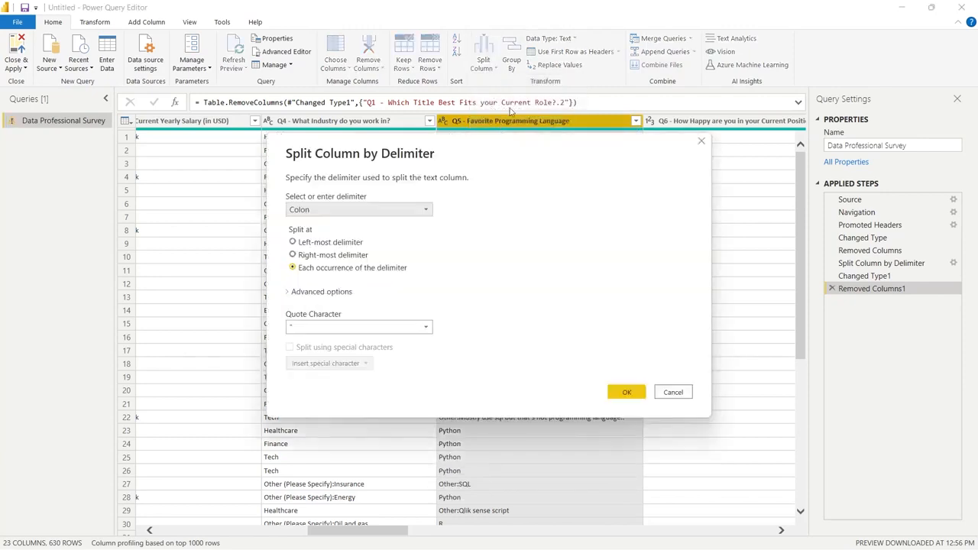
{"action": "left_click_drag", "start_coordinate": [431, 150], "coordinate": [614, 133]}
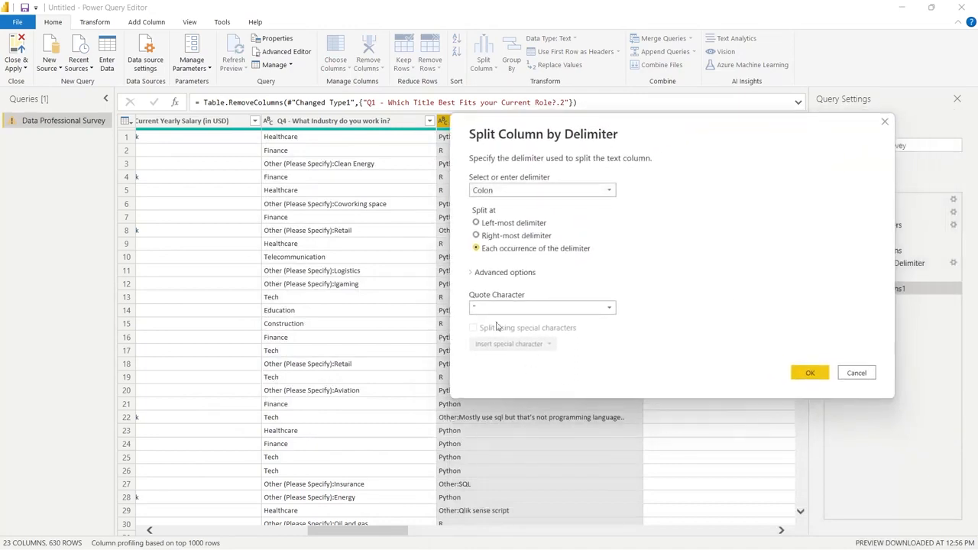
{"action": "left_click", "coordinate": [476, 222]}
{"action": "left_click", "coordinate": [810, 373]}
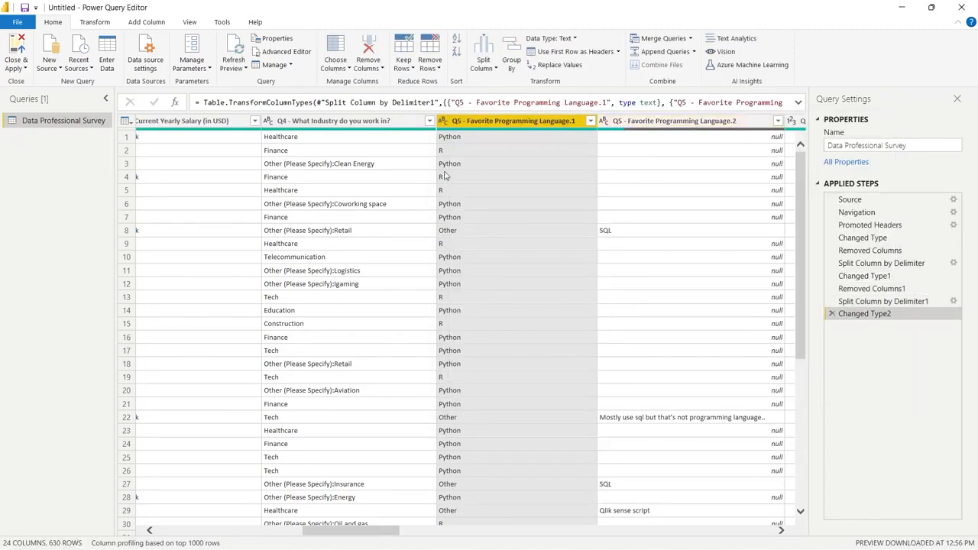
Check the distinct answers in the first Q5 Favorite Programming Language split column and remove the second one holding the specified text
{"action": "left_click", "coordinate": [591, 121]}
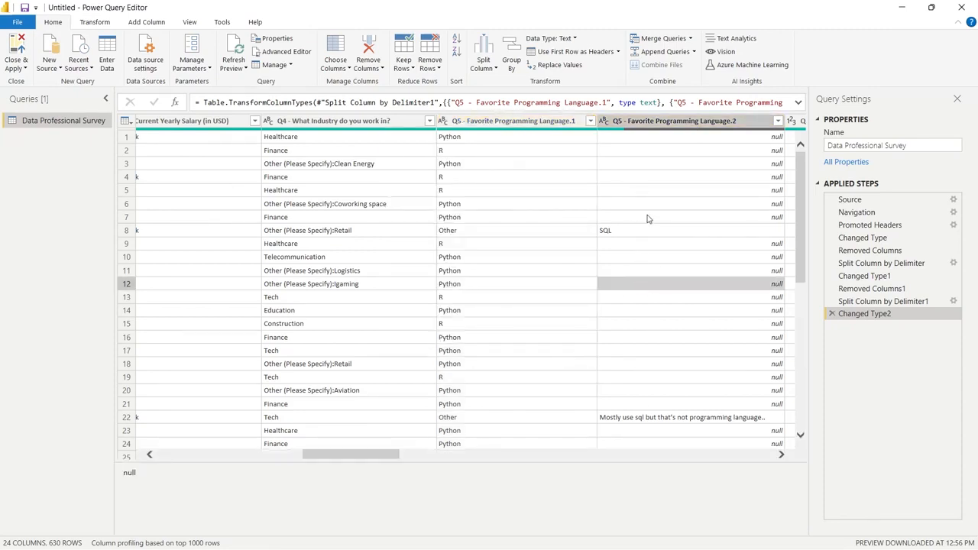
{"action": "left_click", "coordinate": [698, 122]}
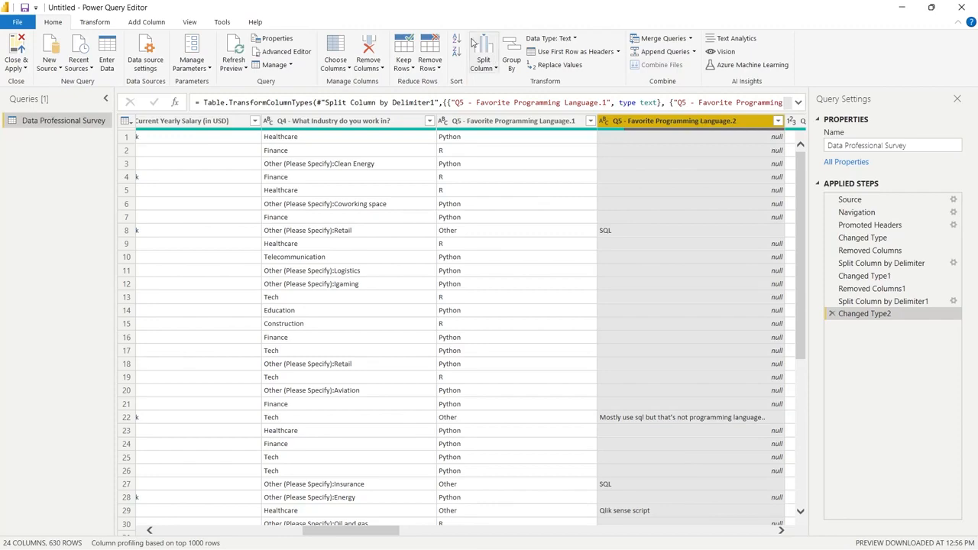
{"action": "left_click", "coordinate": [369, 54]}
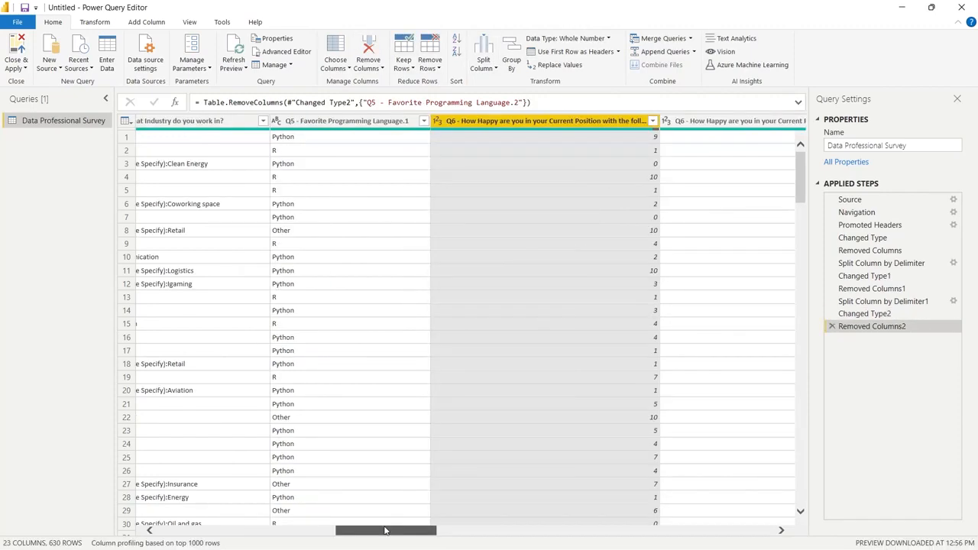
Duplicate the Q3 Current Yearly Salary (in USD) column
{"action": "left_click_drag", "start_coordinate": [388, 531], "coordinate": [319, 533]}
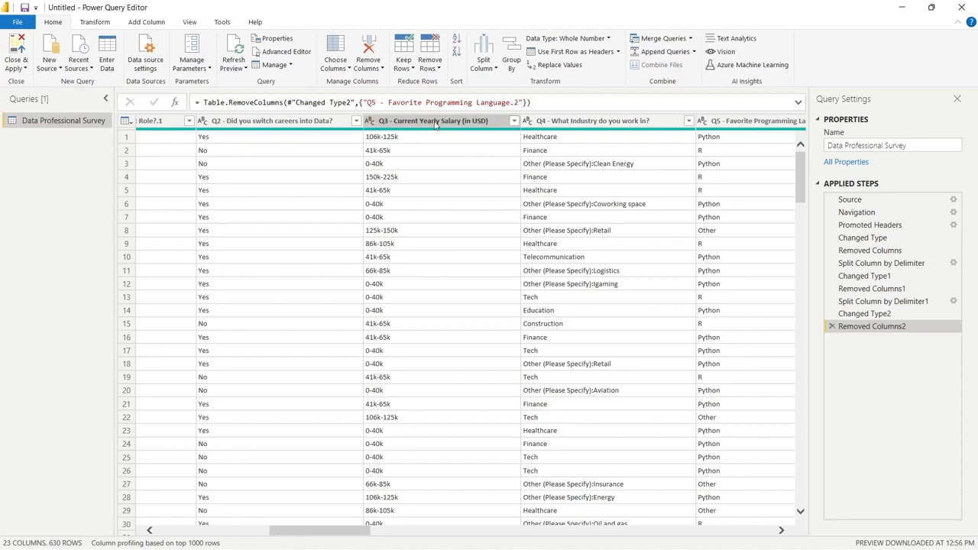
{"action": "right_click", "coordinate": [436, 123]}
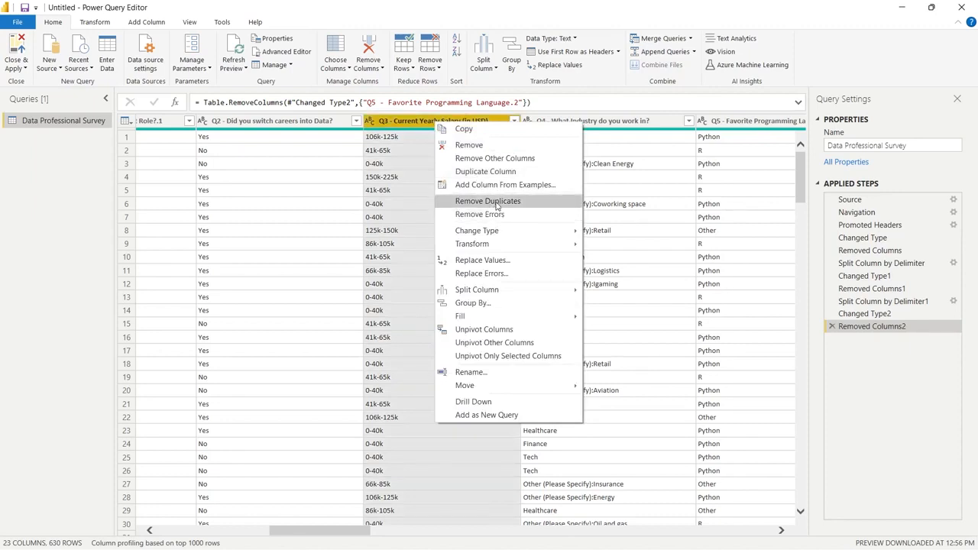
{"action": "left_click", "coordinate": [501, 171]}
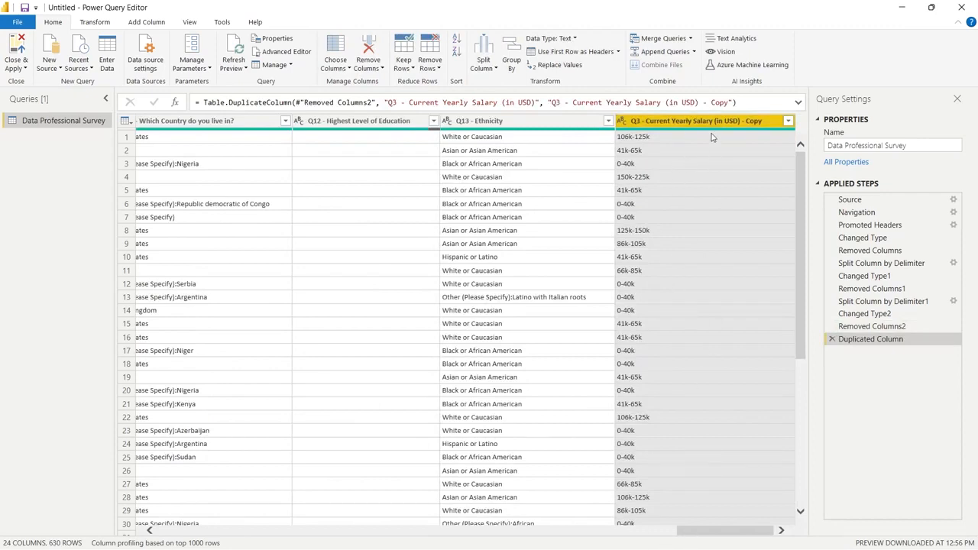
Split the duplicated Q3 Current Yearly Salary column by digit to non-digit
{"action": "left_click_drag", "start_coordinate": [728, 530], "coordinate": [771, 499]}
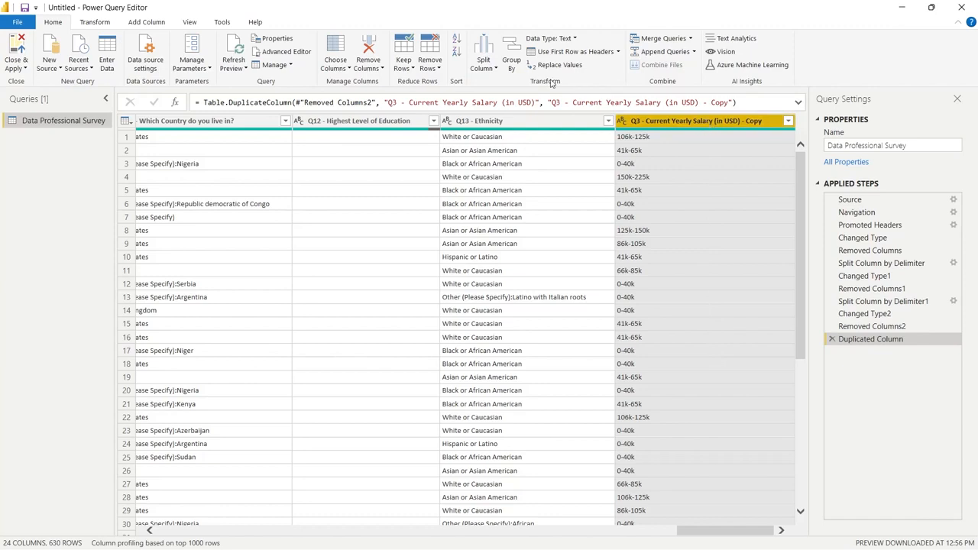
{"action": "left_click", "coordinate": [486, 47]}
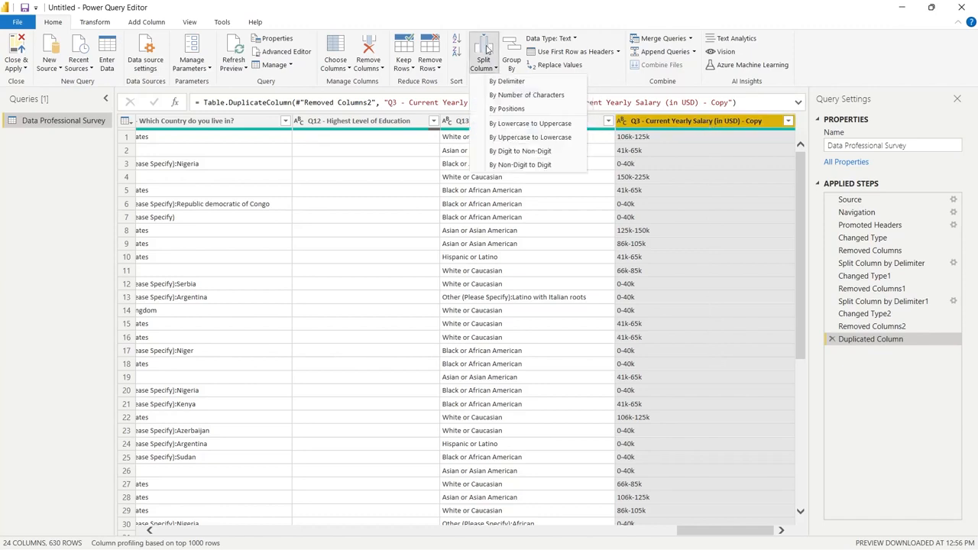
{"action": "left_click", "coordinate": [528, 153]}
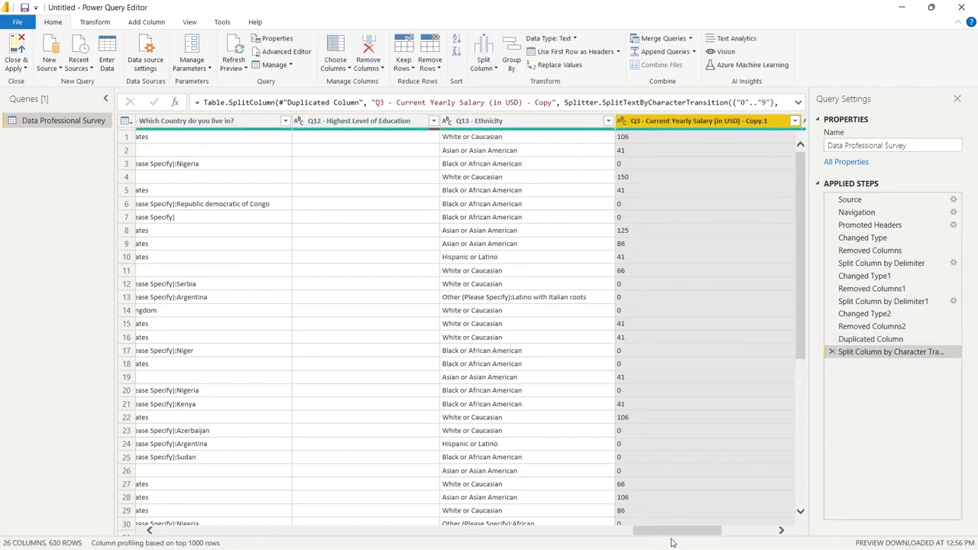
Review the distinct values in the first and second split columns of the duplicated Q3 salary
{"action": "left_click_drag", "start_coordinate": [671, 532], "coordinate": [729, 536]}
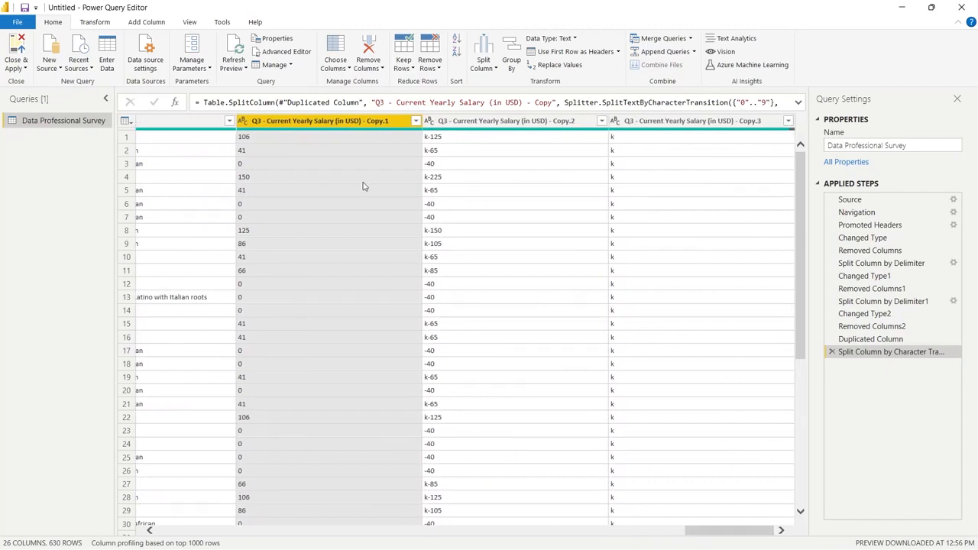
{"action": "left_click", "coordinate": [349, 147]}
{"action": "left_click", "coordinate": [416, 121]}
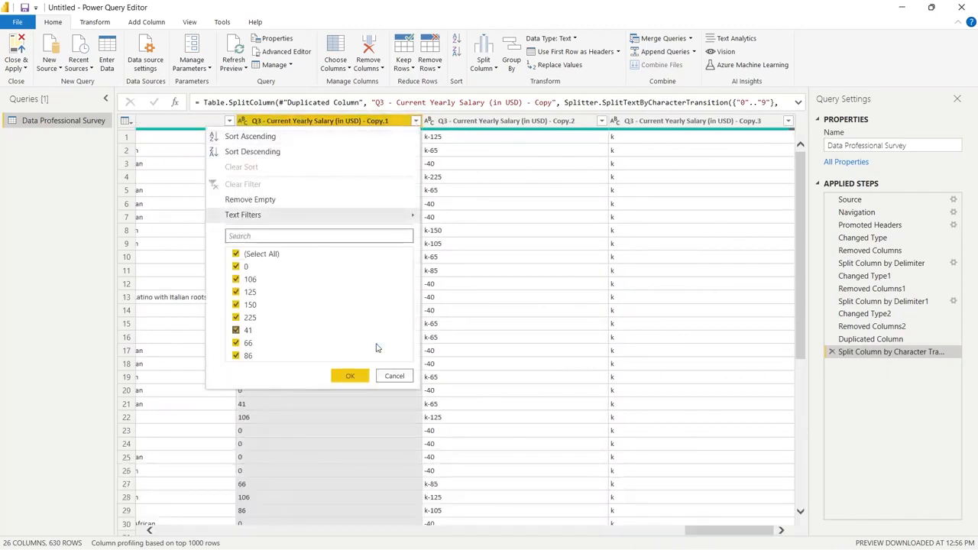
{"action": "left_click", "coordinate": [502, 203]}
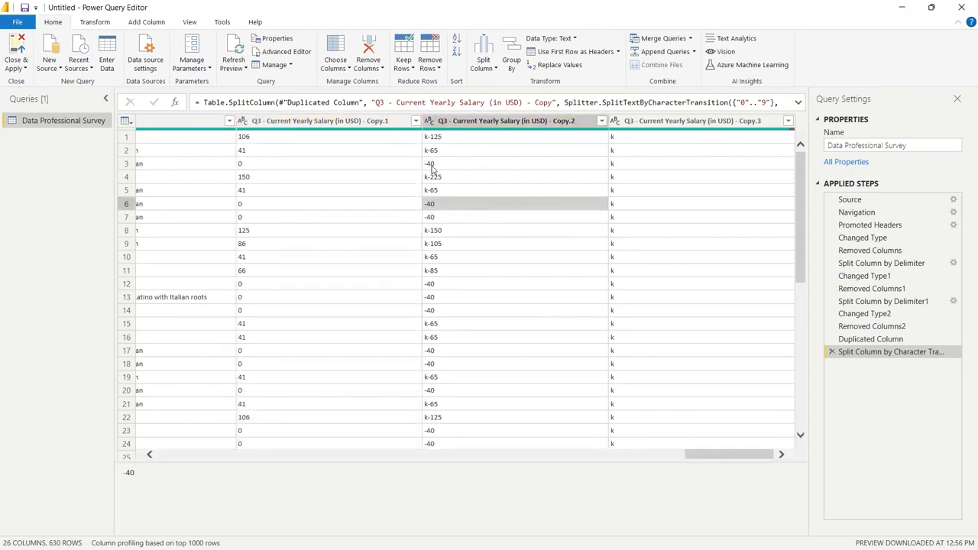
{"action": "left_click", "coordinate": [601, 120]}
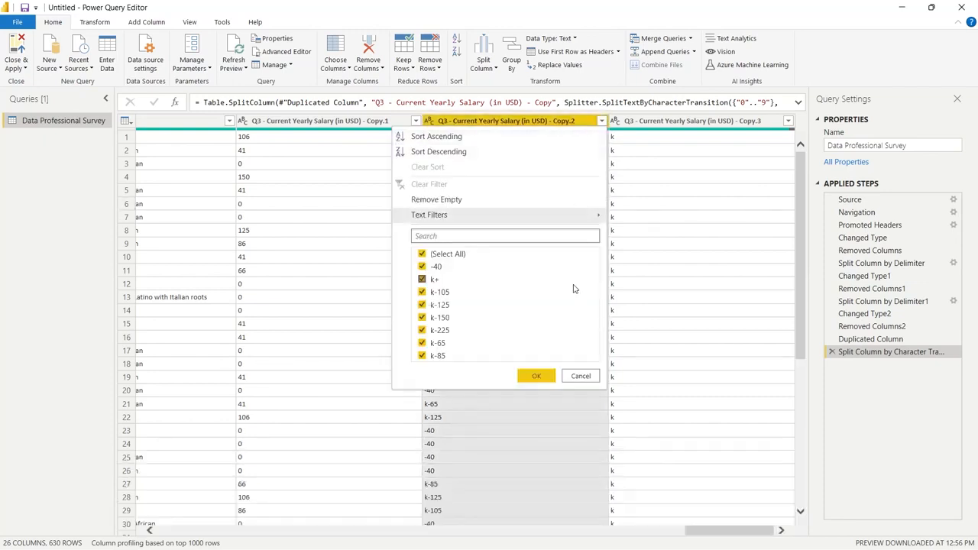
{"action": "left_click", "coordinate": [648, 242]}
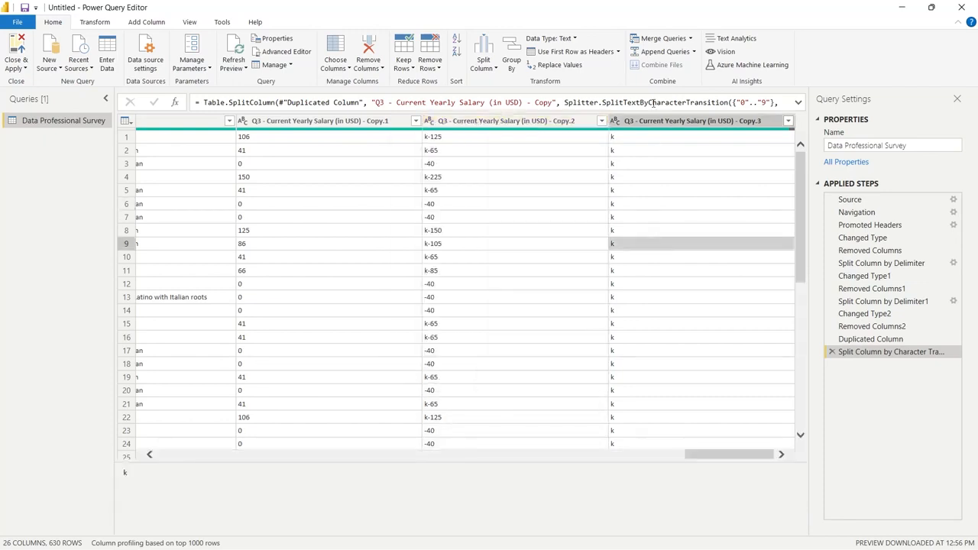
Check the third split column of the duplicated Q3 salary and remove it
{"action": "left_click", "coordinate": [788, 121]}
{"action": "left_click", "coordinate": [762, 126]}
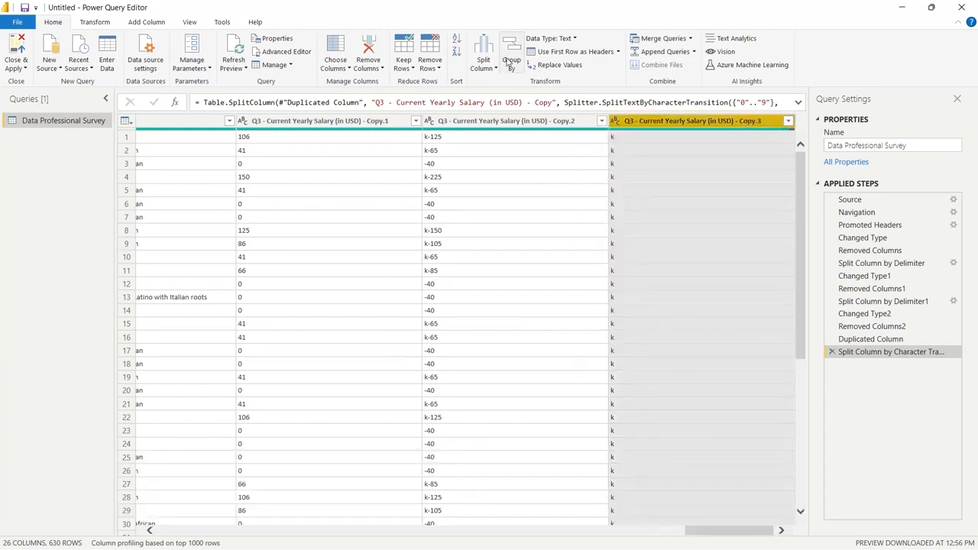
{"action": "left_click", "coordinate": [370, 47]}
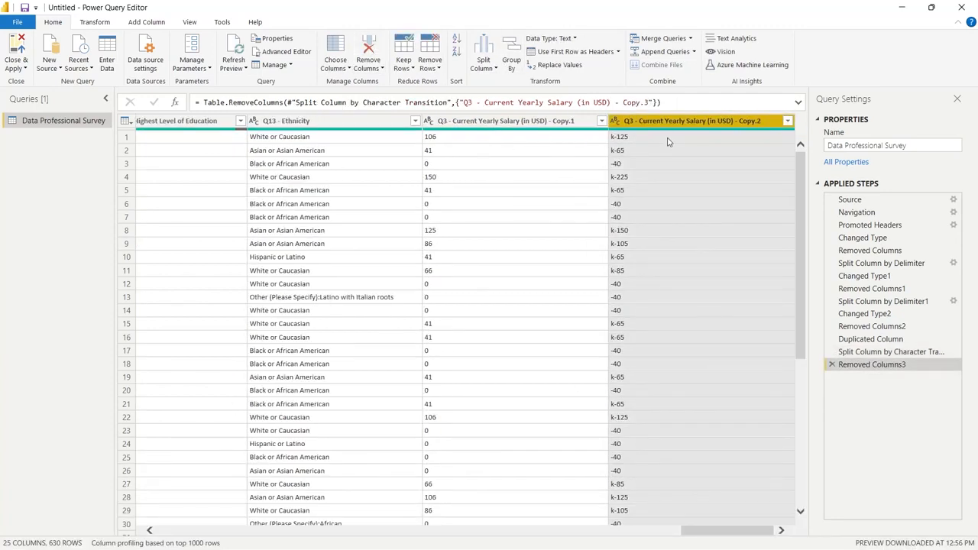
Replace "k" and "-" with nothing in the second split salary column and check its distinct values
{"action": "right_click", "coordinate": [690, 123]}
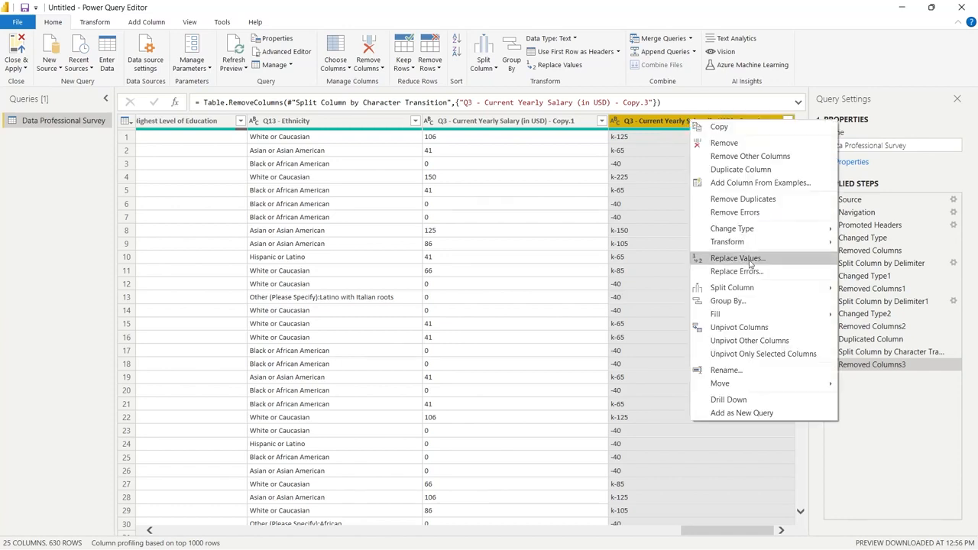
{"action": "left_click", "coordinate": [737, 258]}
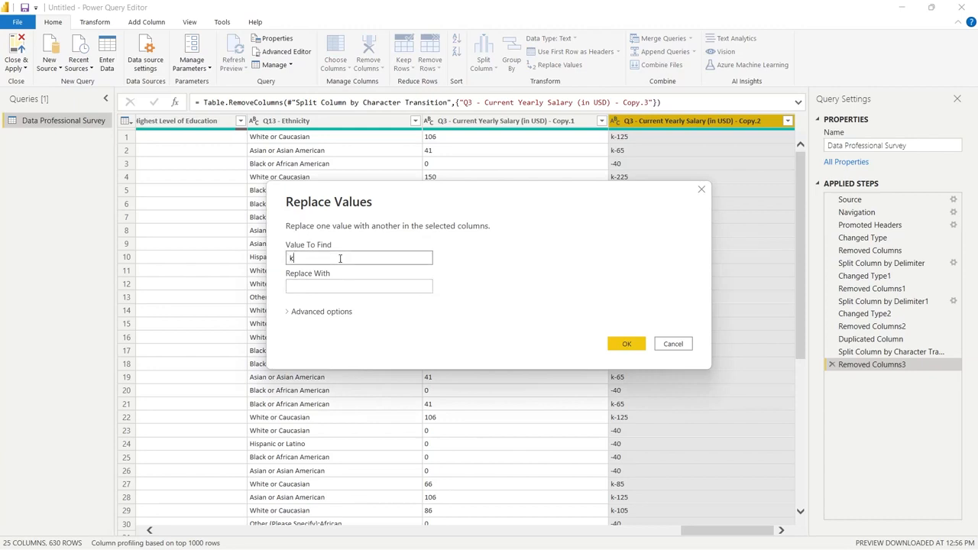
{"action": "left_click", "coordinate": [337, 284]}
{"action": "left_click", "coordinate": [626, 345]}
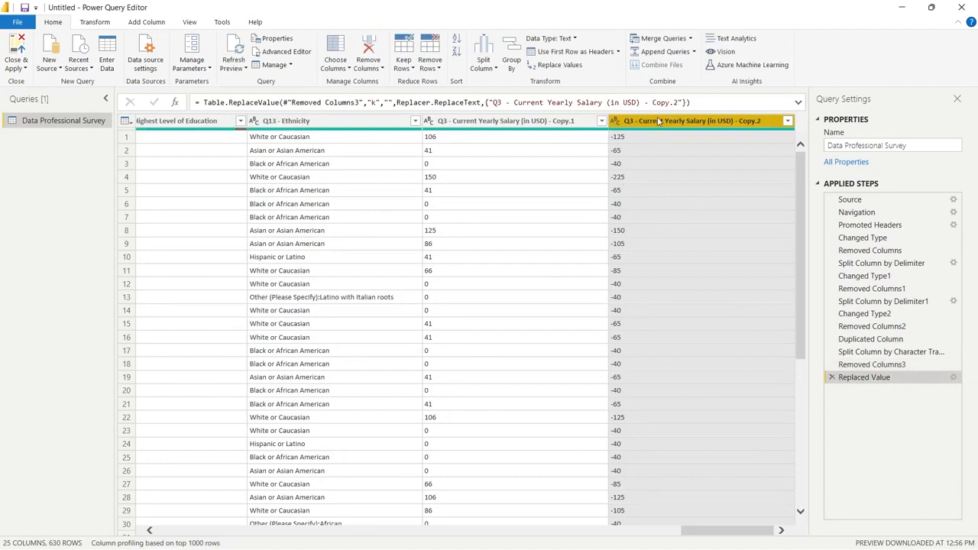
{"action": "right_click", "coordinate": [658, 122]}
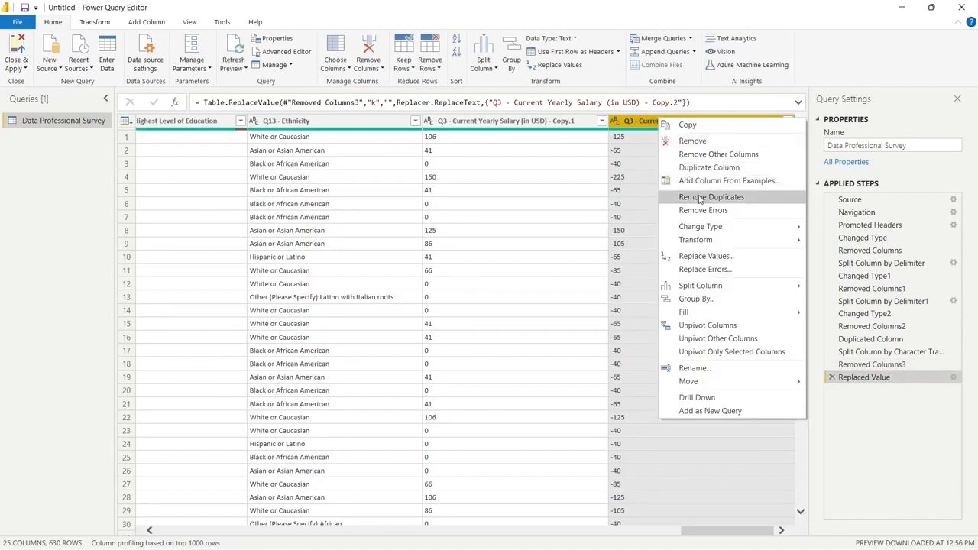
{"action": "left_click", "coordinate": [723, 257]}
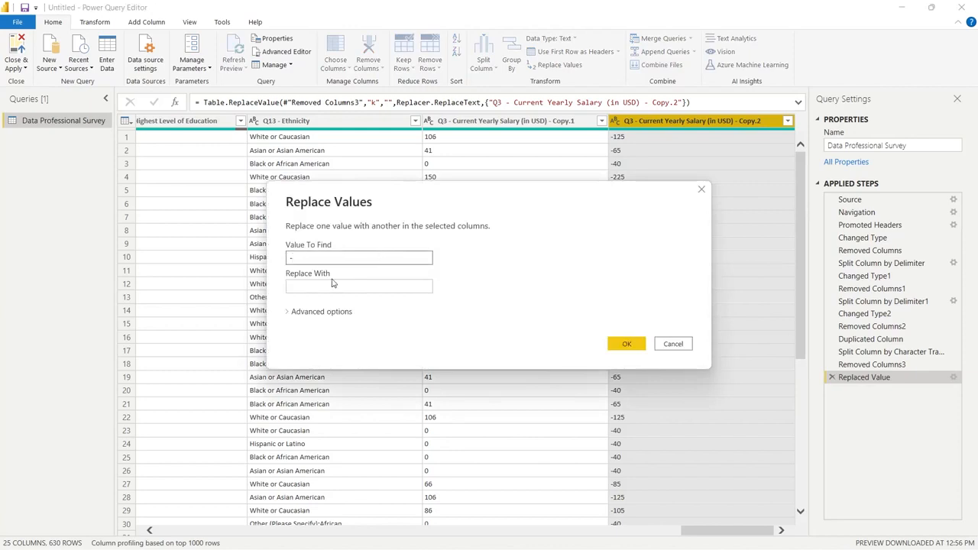
{"action": "left_click", "coordinate": [622, 345]}
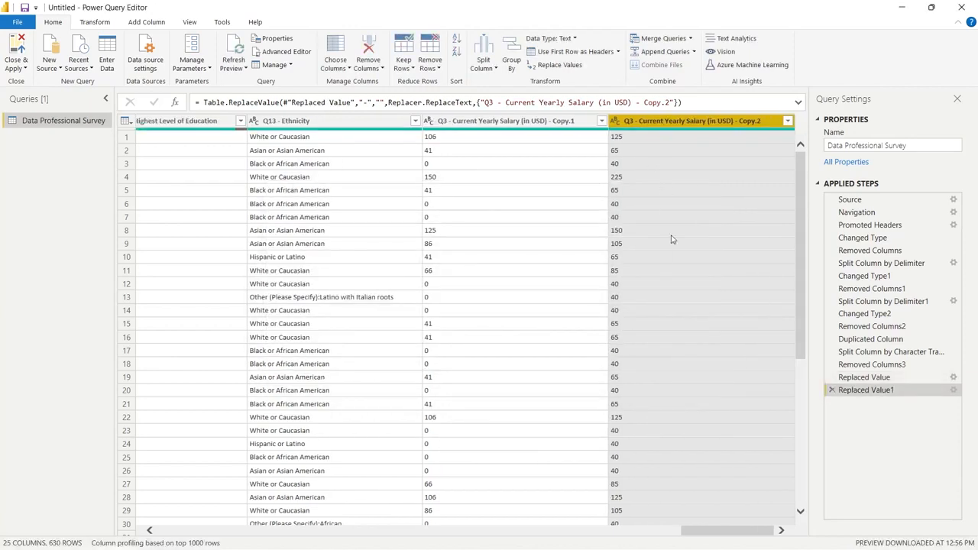
{"action": "left_click", "coordinate": [787, 120]}
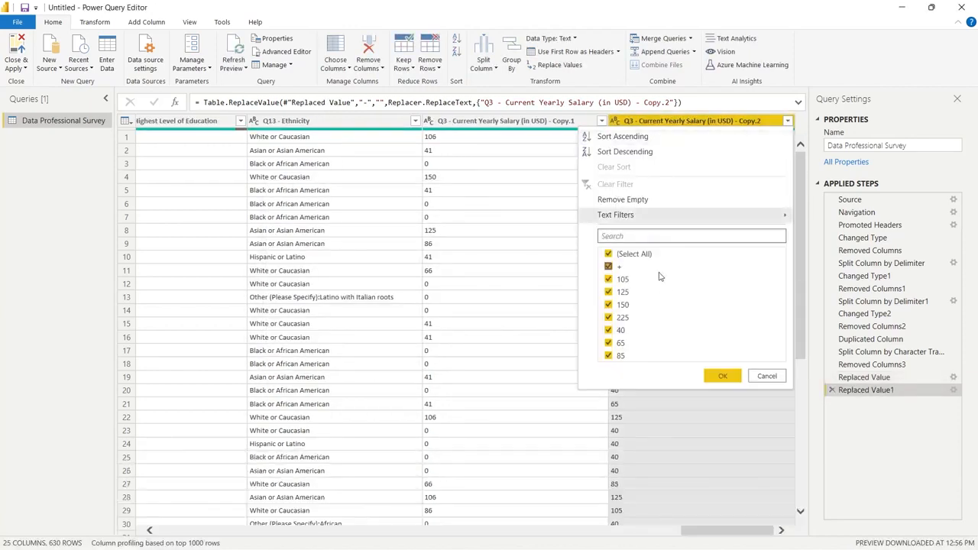
{"action": "left_click", "coordinate": [765, 375]}
{"action": "right_click", "coordinate": [695, 123]}
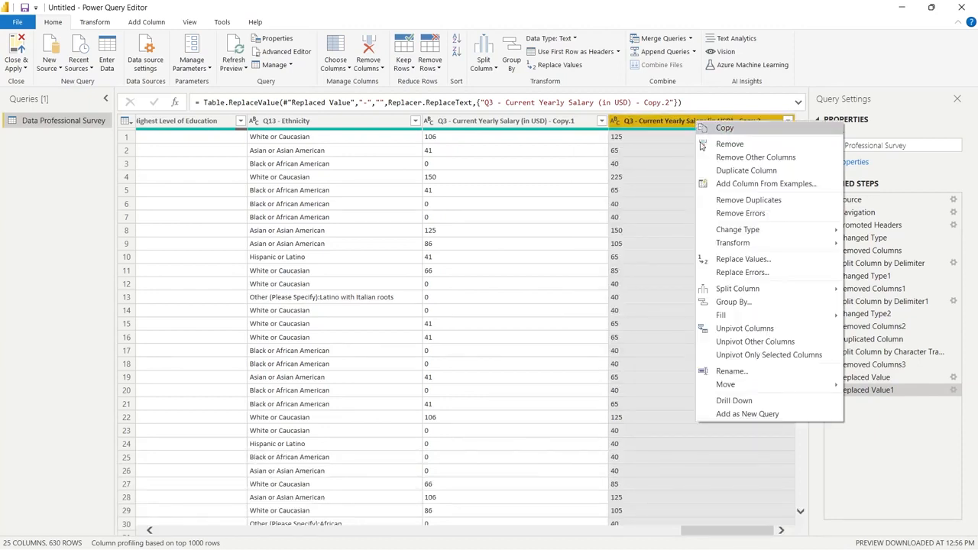
{"action": "mouse_move", "coordinate": [720, 231]}
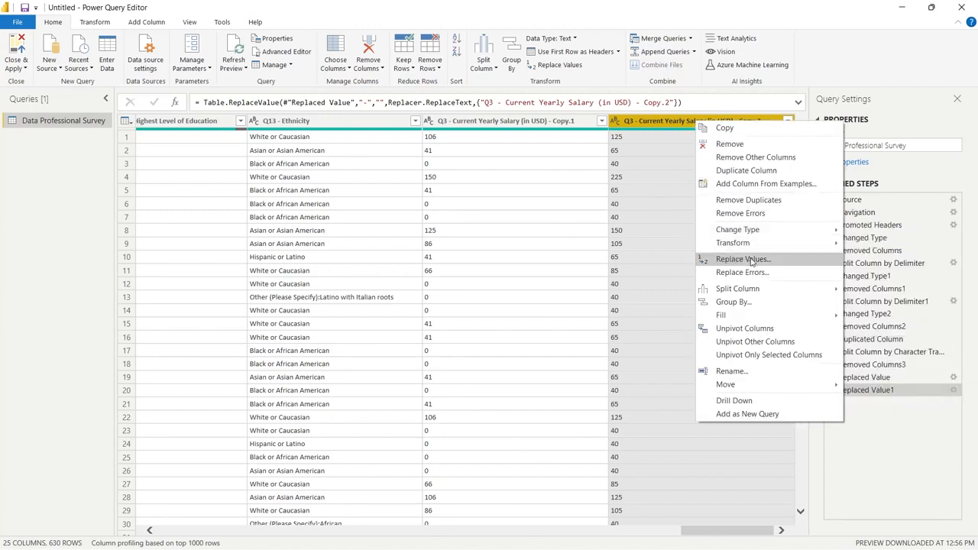
{"action": "left_click", "coordinate": [755, 260]}
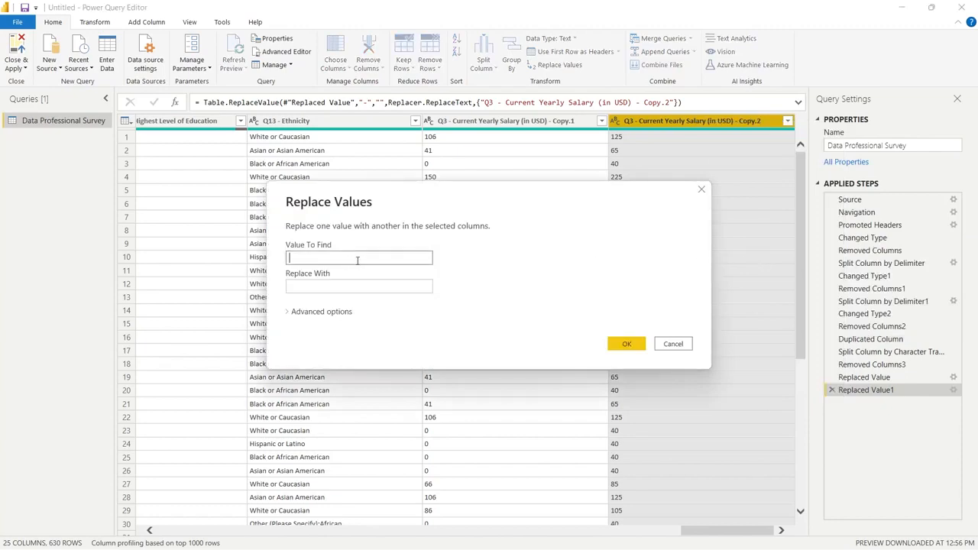
{"action": "left_click", "coordinate": [702, 189]}
Look for the "+" entries in the second split salary column and filter it to show only those rows
{"action": "scroll", "coordinate": [704, 192], "scroll_direction": "down", "scroll_amount": 20}
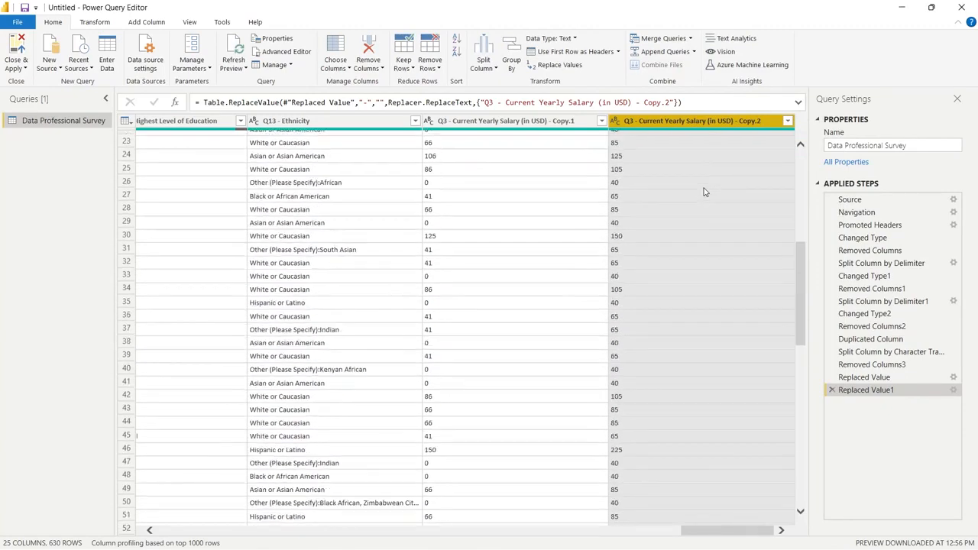
{"action": "scroll", "coordinate": [705, 192], "scroll_direction": "down", "scroll_amount": 20}
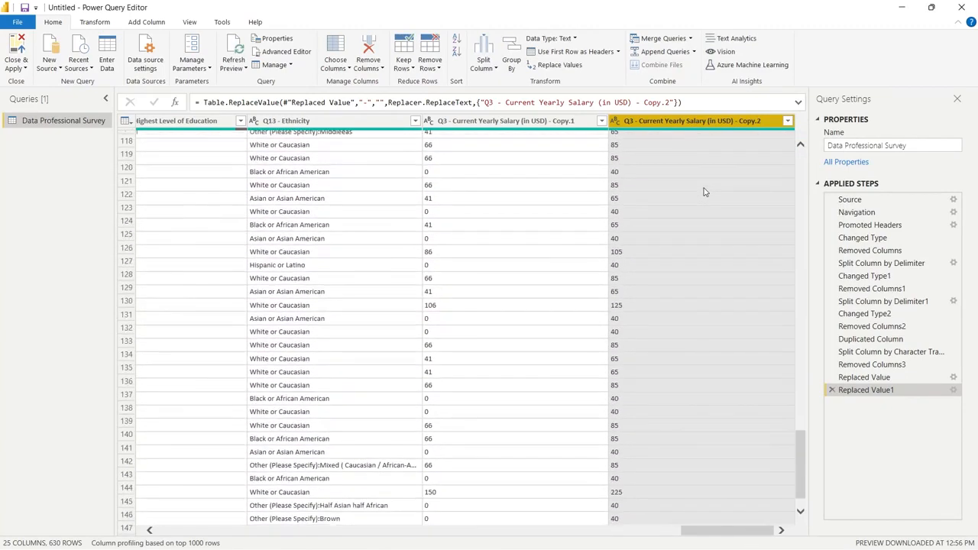
{"action": "scroll", "coordinate": [705, 192], "scroll_direction": "down", "scroll_amount": 20}
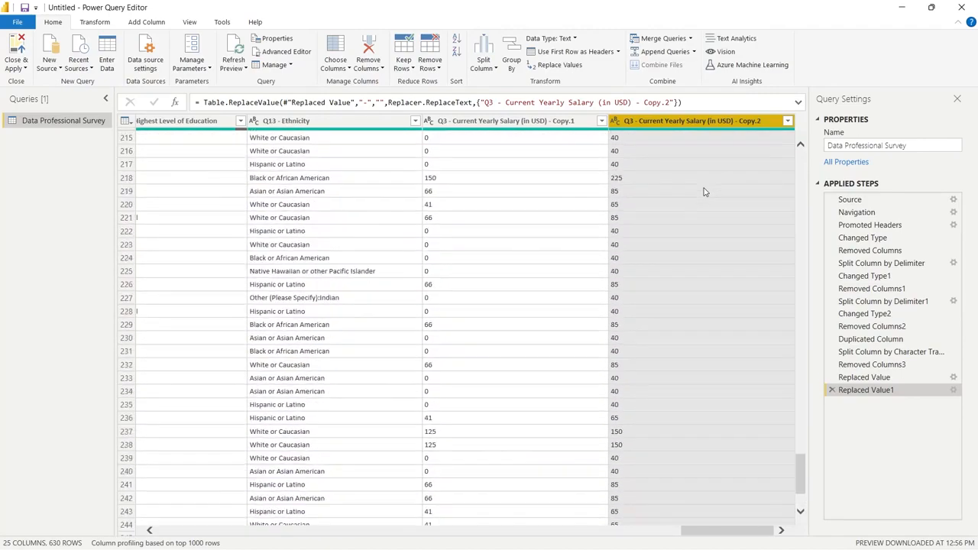
{"action": "left_click", "coordinate": [787, 121]}
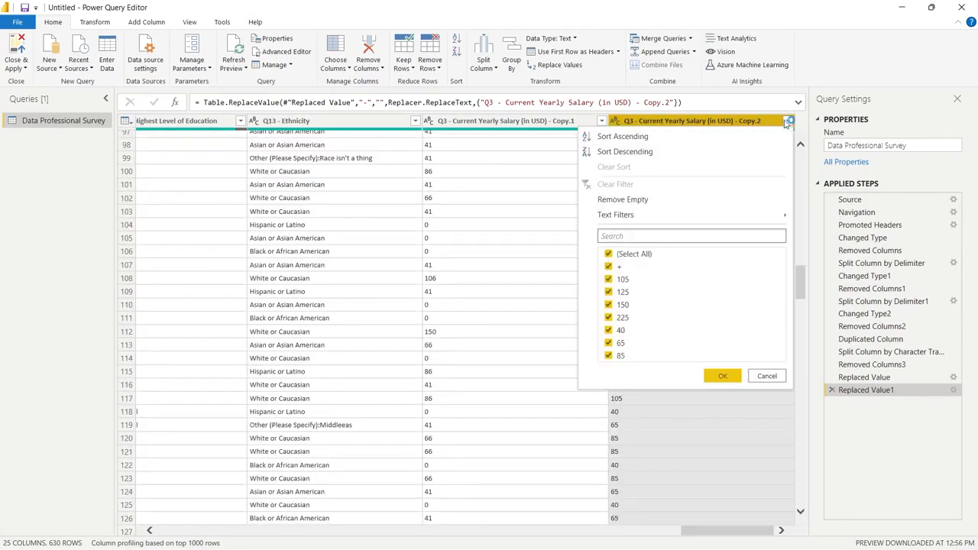
{"action": "left_click", "coordinate": [620, 254]}
{"action": "left_click", "coordinate": [608, 266]}
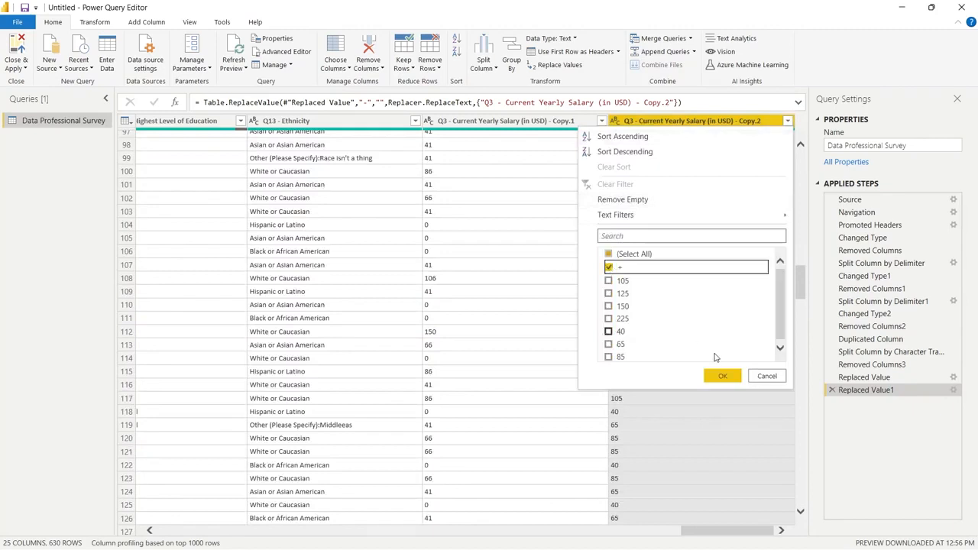
{"action": "left_click", "coordinate": [735, 380]}
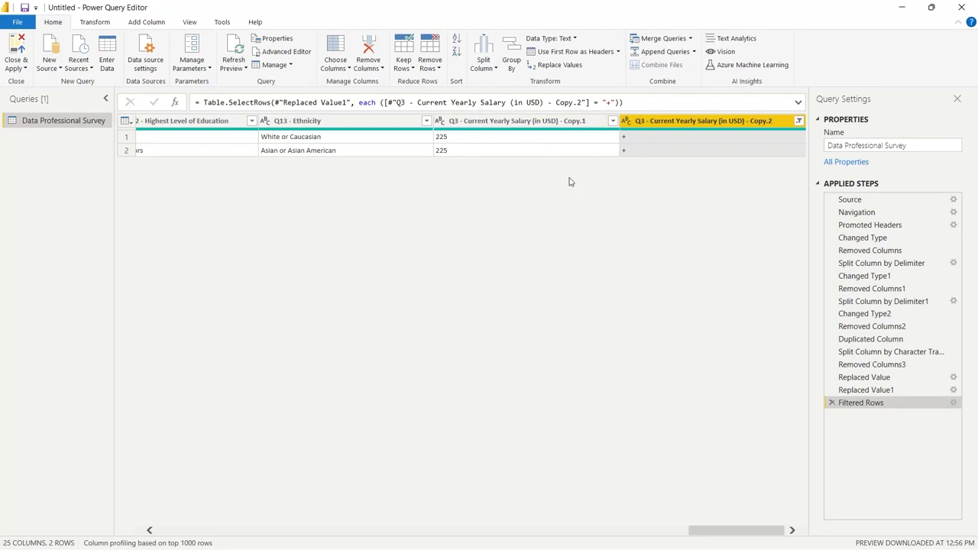
Replace "+" with 225 in the Q3 salary Copy.2 column and check its distinct values
{"action": "left_click", "coordinate": [798, 121]}
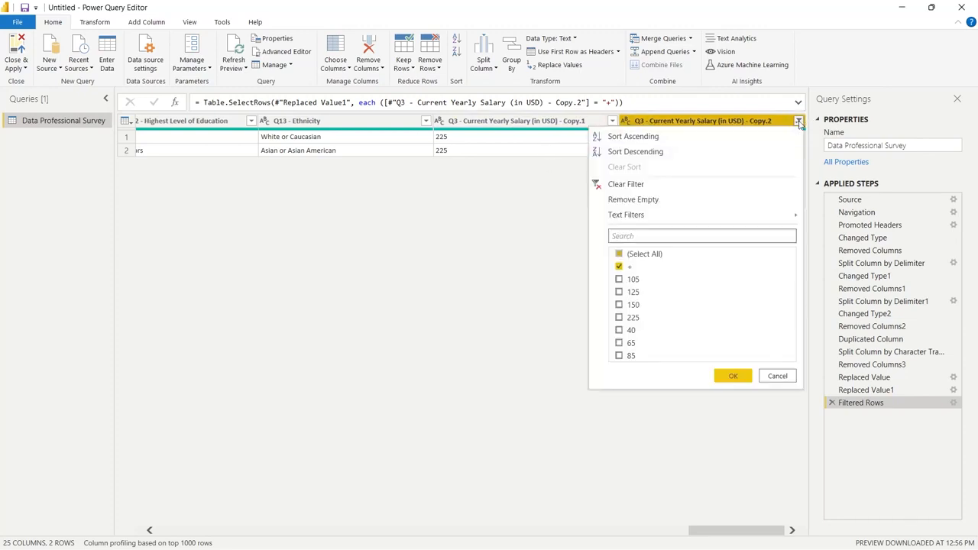
{"action": "left_click", "coordinate": [762, 126]}
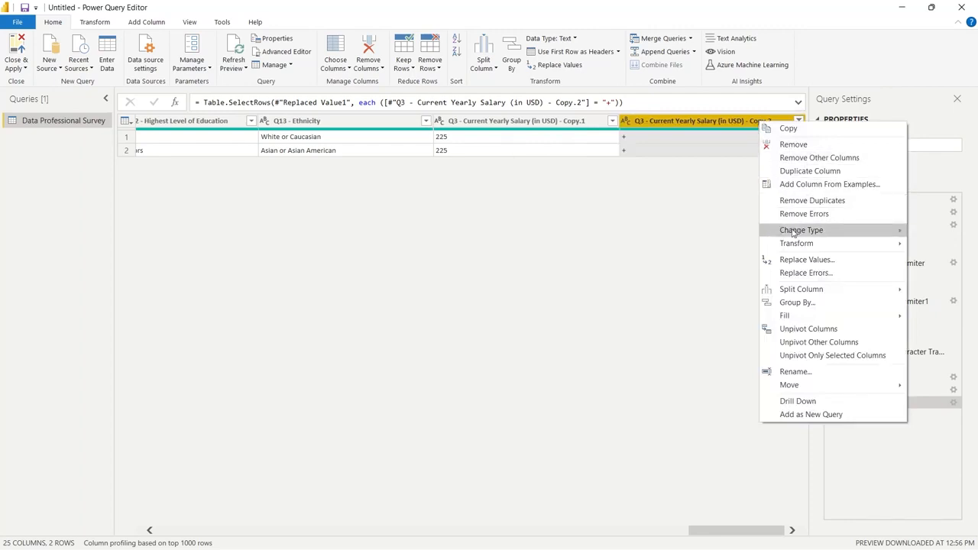
{"action": "left_click", "coordinate": [809, 264]}
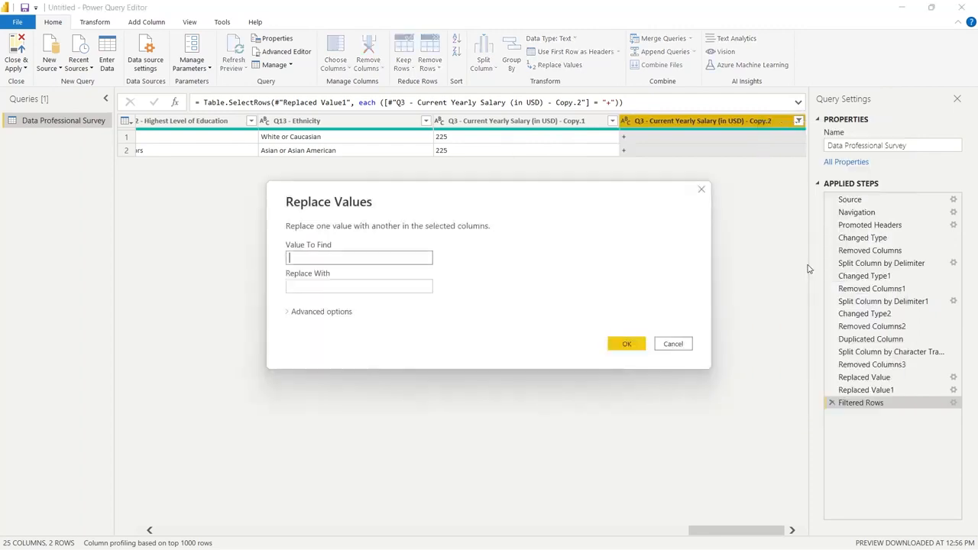
{"action": "left_click", "coordinate": [404, 286]}
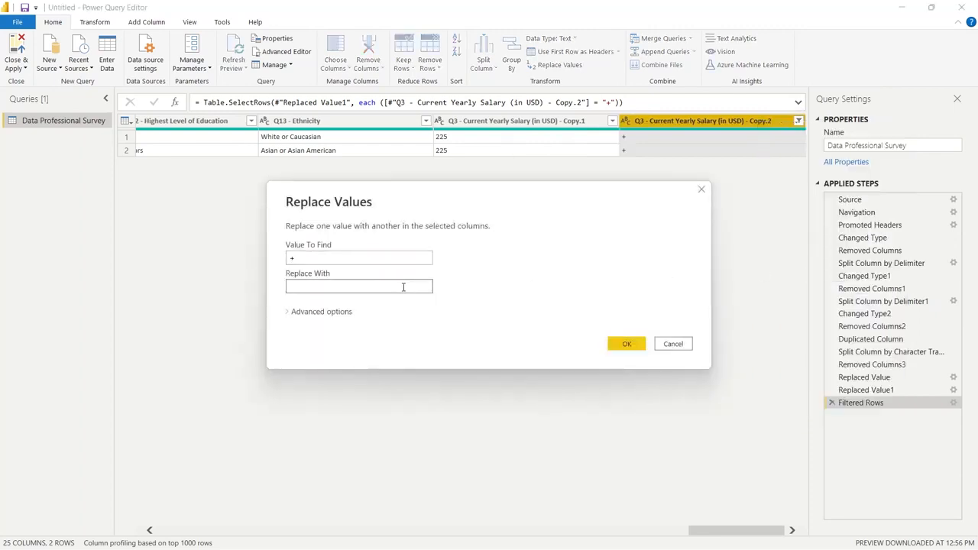
{"action": "left_click", "coordinate": [628, 344]}
{"action": "left_click", "coordinate": [798, 121]}
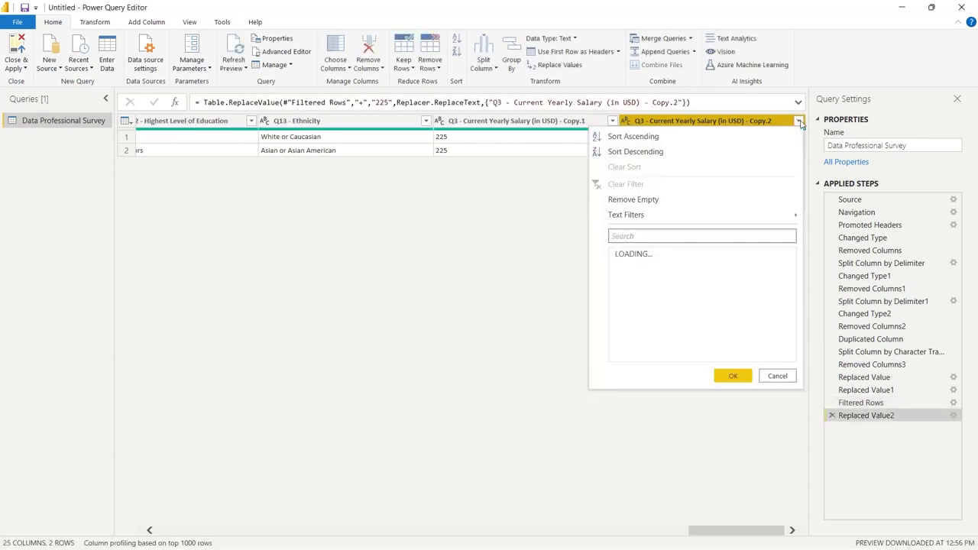
{"action": "left_click", "coordinate": [660, 254]}
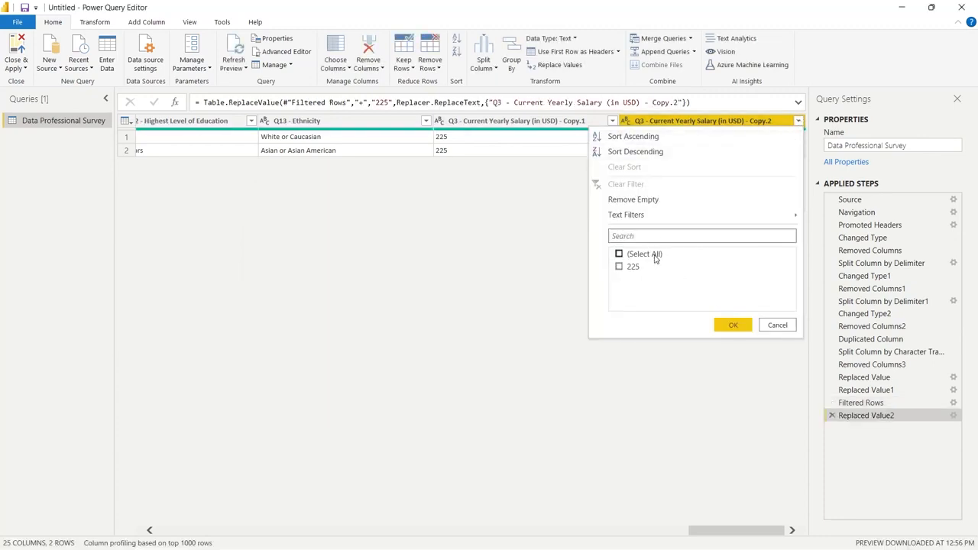
{"action": "left_click", "coordinate": [655, 255]}
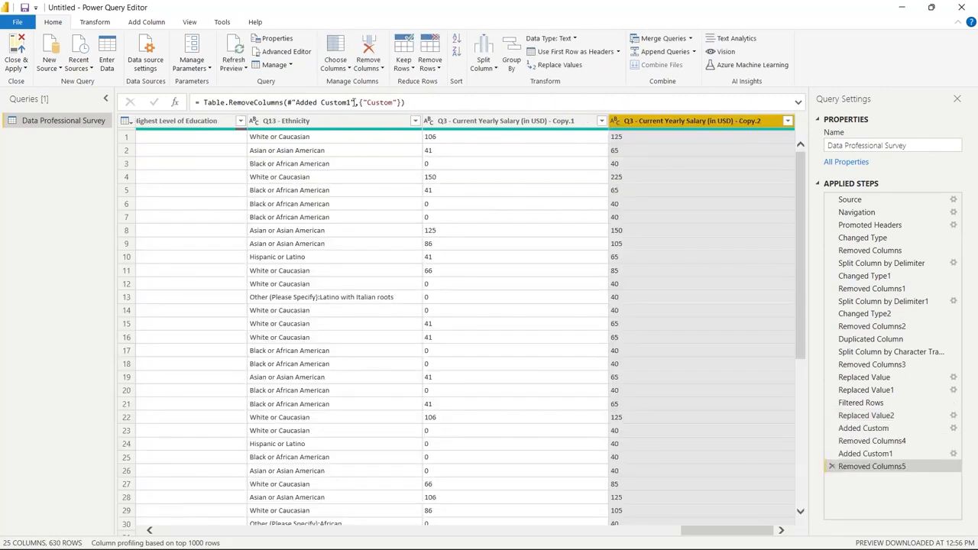
Start a new custom column and name it Average Salary
{"action": "left_click", "coordinate": [145, 23]}
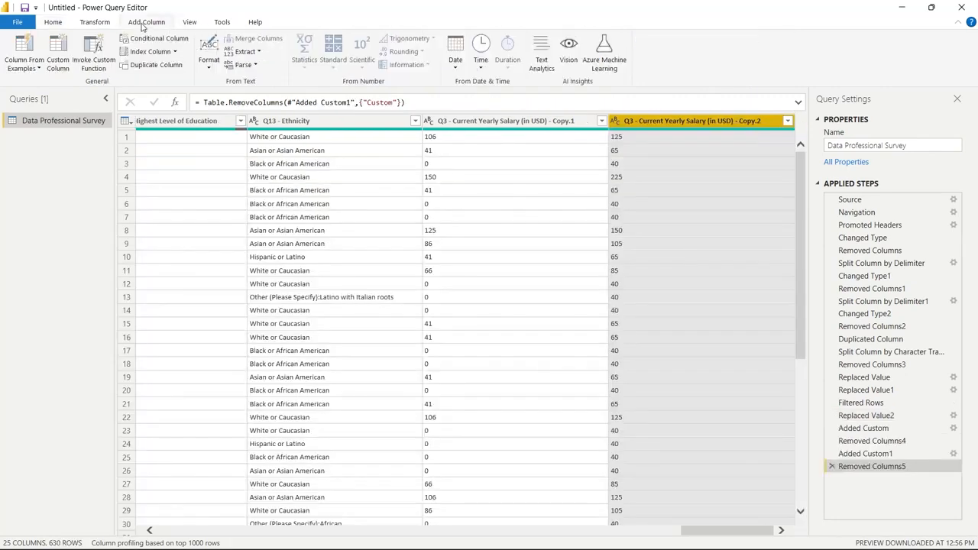
{"action": "left_click", "coordinate": [57, 55]}
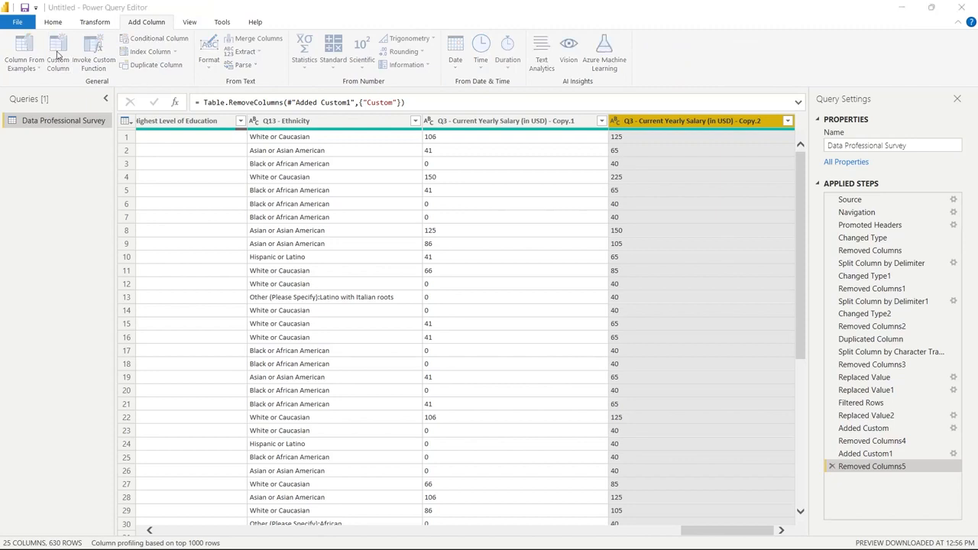
{"action": "scroll", "coordinate": [606, 317], "scroll_direction": "down", "scroll_amount": 5}
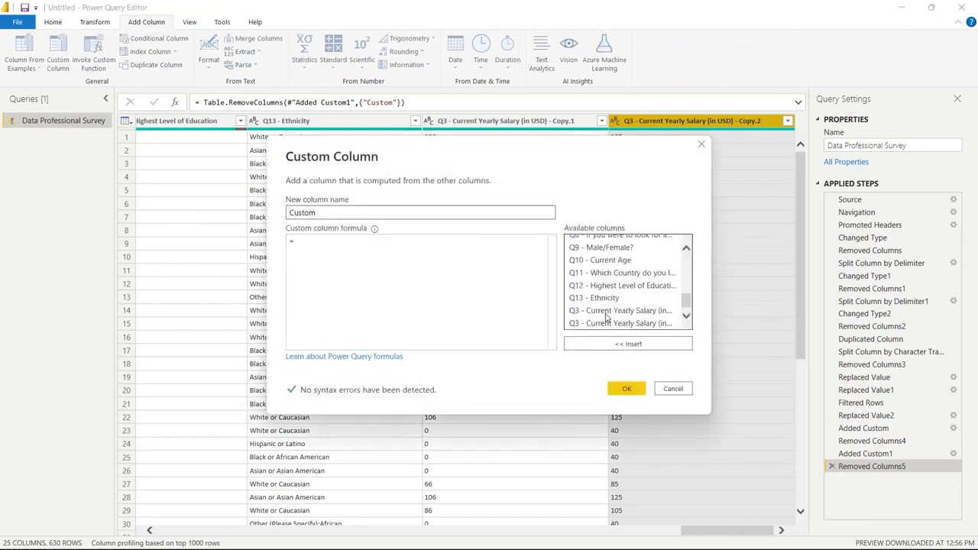
{"action": "left_click_drag", "start_coordinate": [377, 214], "coordinate": [284, 214]}
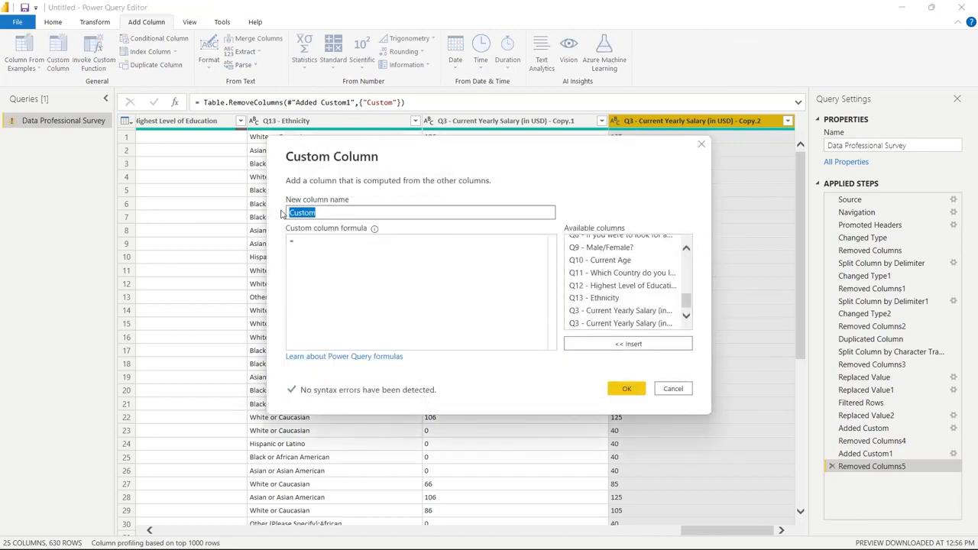
{"action": "type", "text": "Av"}
{"action": "type", "text": "erage Incom"}
Define Average Salary as the sum of the Q3 salary Copy.1 and Copy.2 columns divided by 2, and add the column
{"action": "left_click", "coordinate": [621, 310]}
{"action": "left_click", "coordinate": [621, 343]}
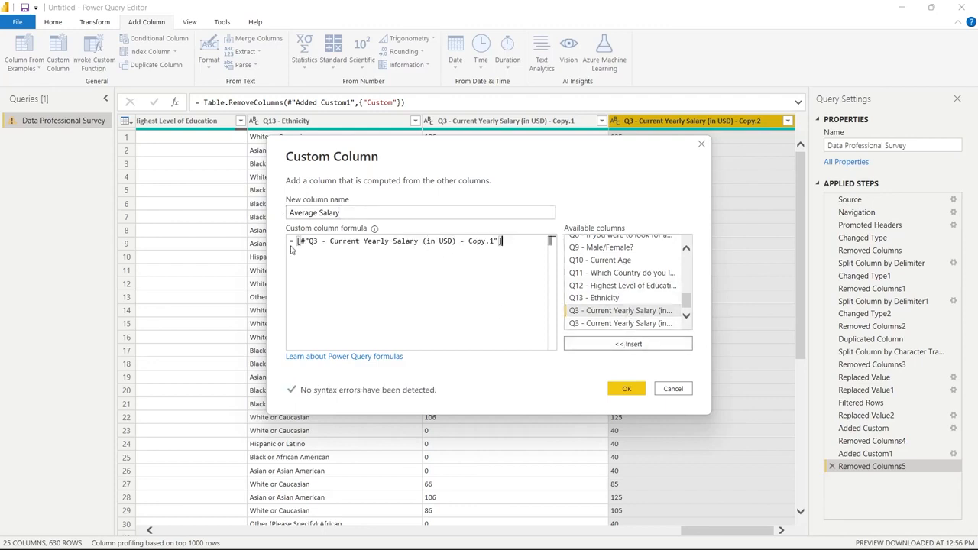
{"action": "type", "text": "("}
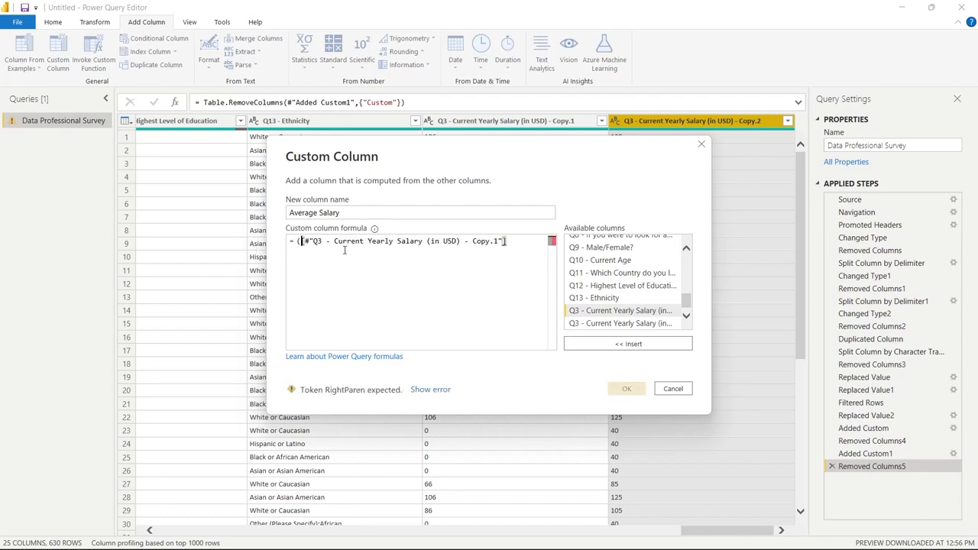
{"action": "left_click", "coordinate": [531, 244]}
{"action": "type", "text": "+"}
{"action": "left_click", "coordinate": [592, 323]}
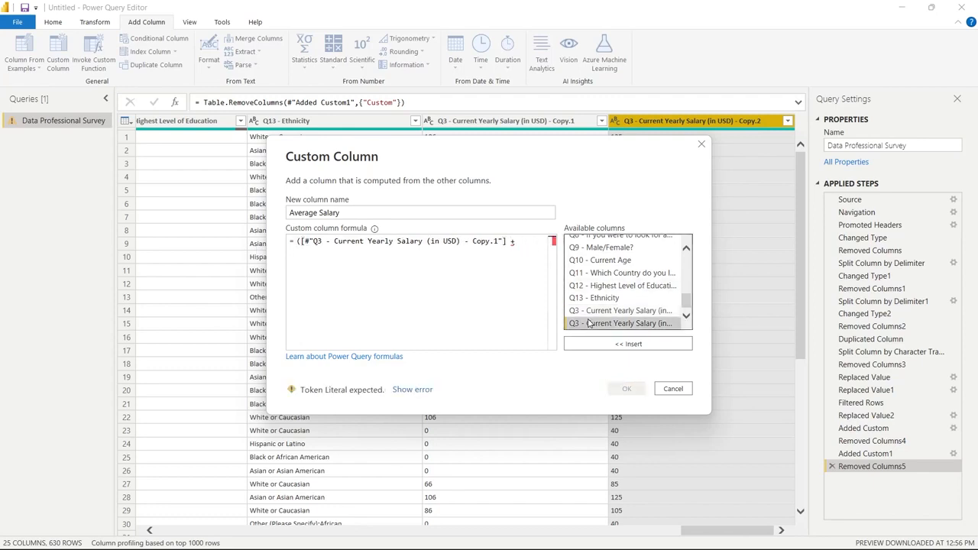
{"action": "left_click", "coordinate": [598, 343]}
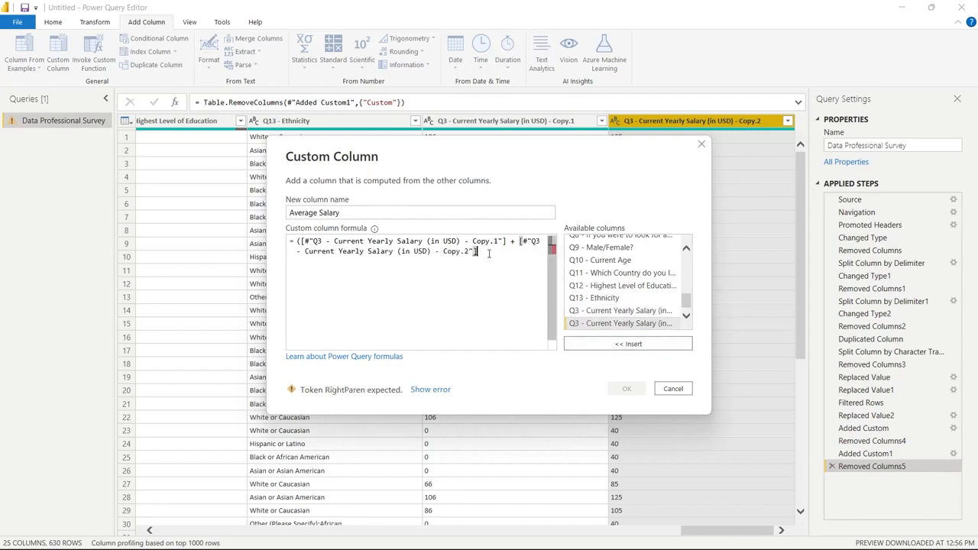
{"action": "type", "text": ") / 2"}
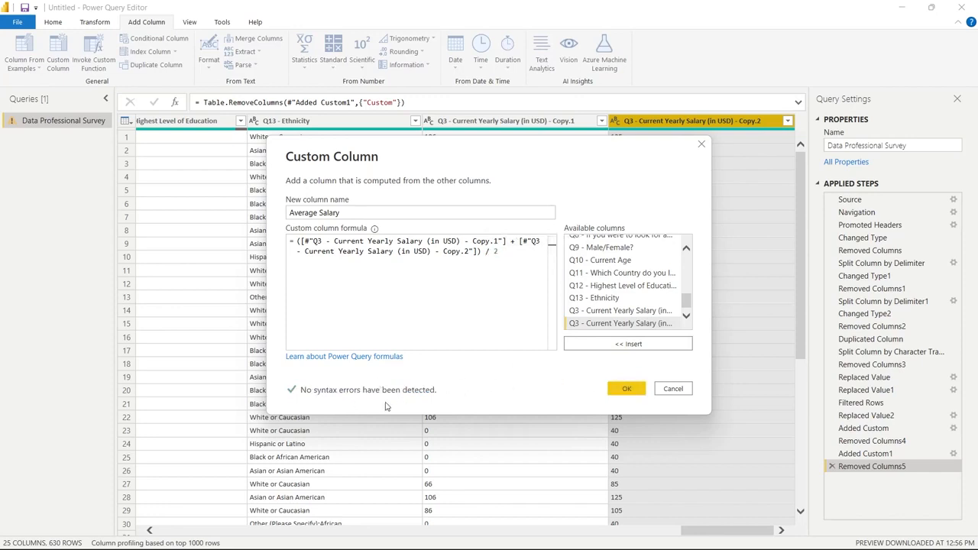
{"action": "left_click", "coordinate": [627, 389]}
Inspect the error details in Average Salary and change the Q3 salary Copy.2 and Copy.1 columns to Whole Number
{"action": "left_click", "coordinate": [723, 190]}
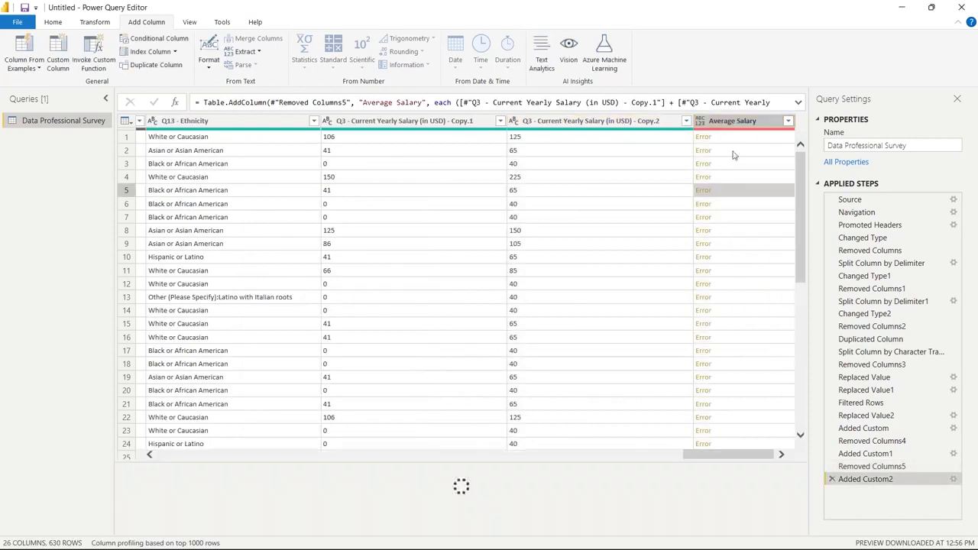
{"action": "left_click", "coordinate": [737, 136]}
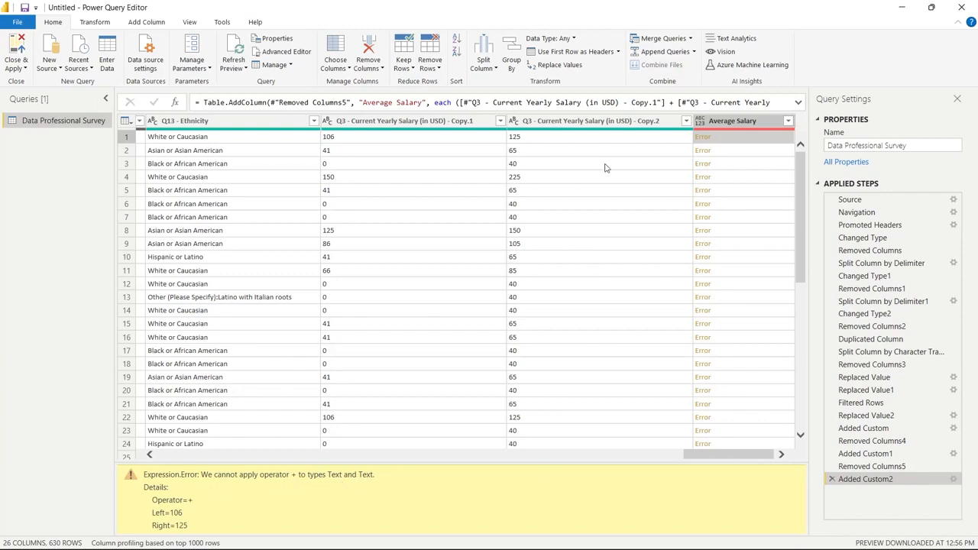
{"action": "left_click", "coordinate": [535, 122]}
{"action": "left_click", "coordinate": [515, 121]}
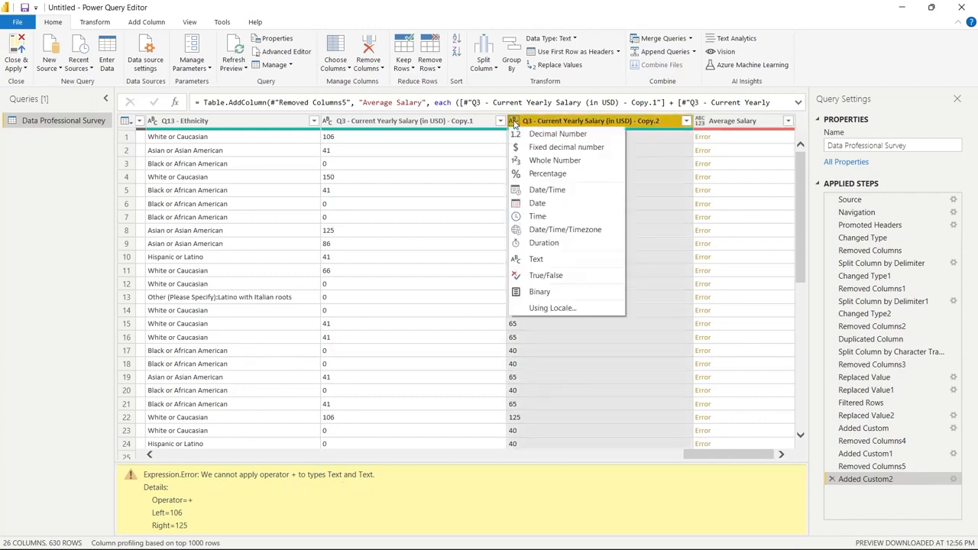
{"action": "left_click", "coordinate": [535, 162]}
{"action": "left_click", "coordinate": [397, 123]}
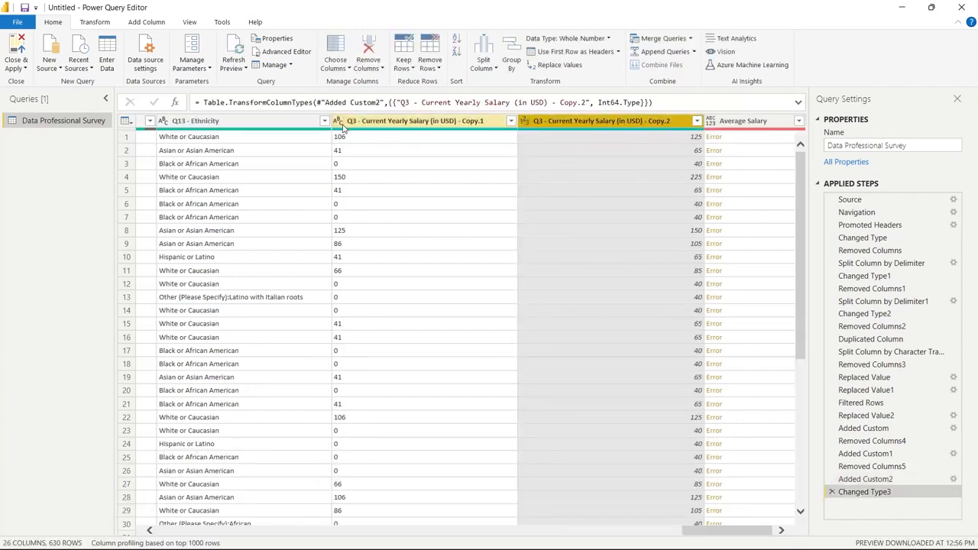
{"action": "left_click", "coordinate": [338, 121]}
{"action": "left_click", "coordinate": [379, 160]}
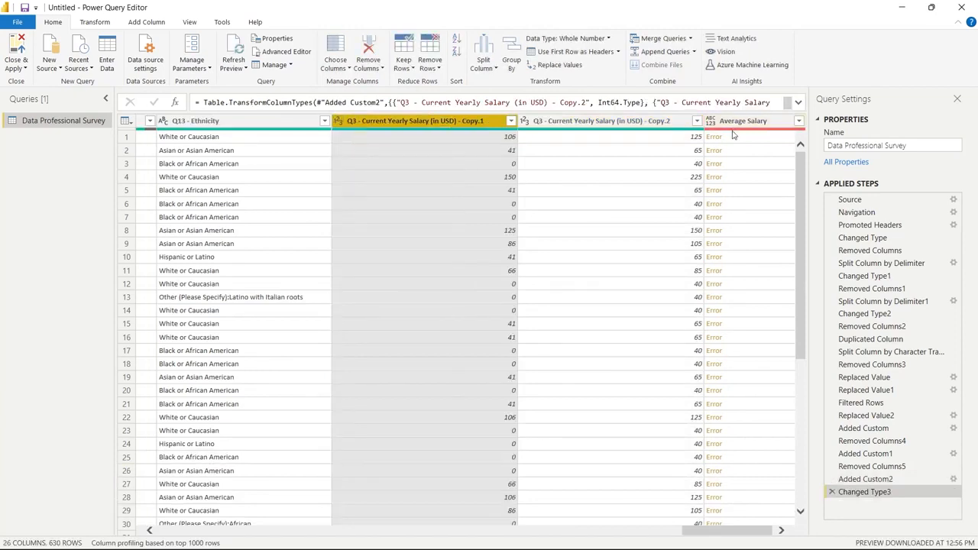
Recheck the error details in the first Average Salary row and reapply the type-change formula as it is
{"action": "left_click", "coordinate": [734, 137]}
{"action": "left_click", "coordinate": [707, 101]}
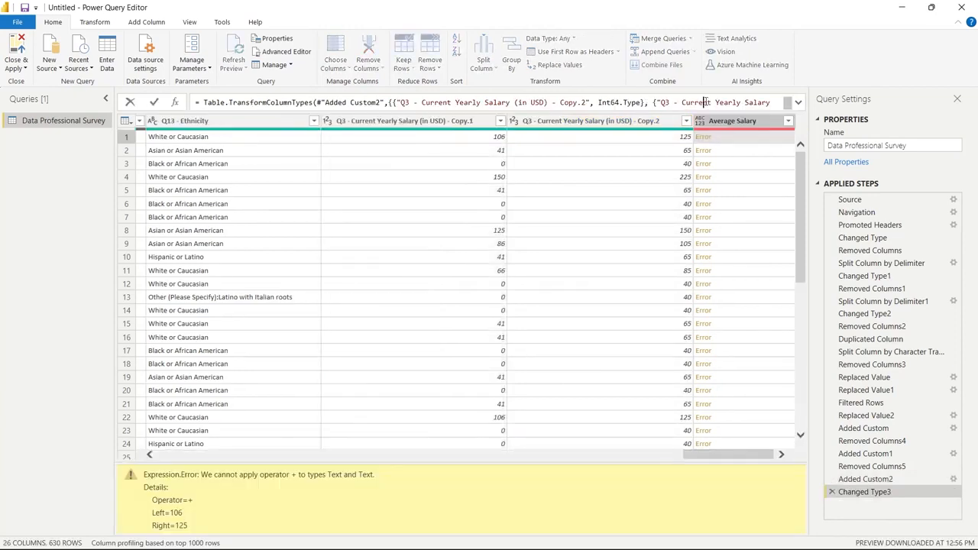
{"action": "left_click", "coordinate": [153, 102]}
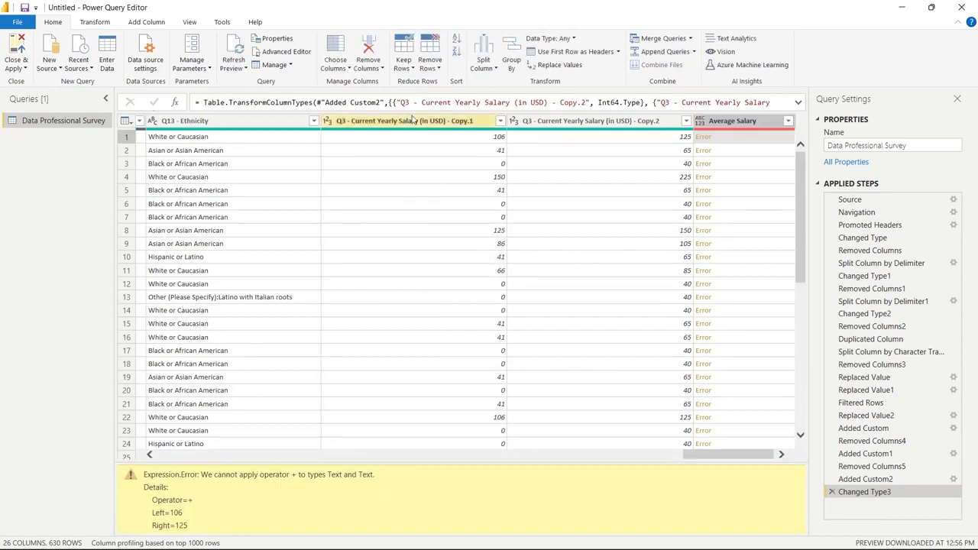
{"action": "left_click", "coordinate": [738, 122]}
{"action": "left_click", "coordinate": [645, 120]}
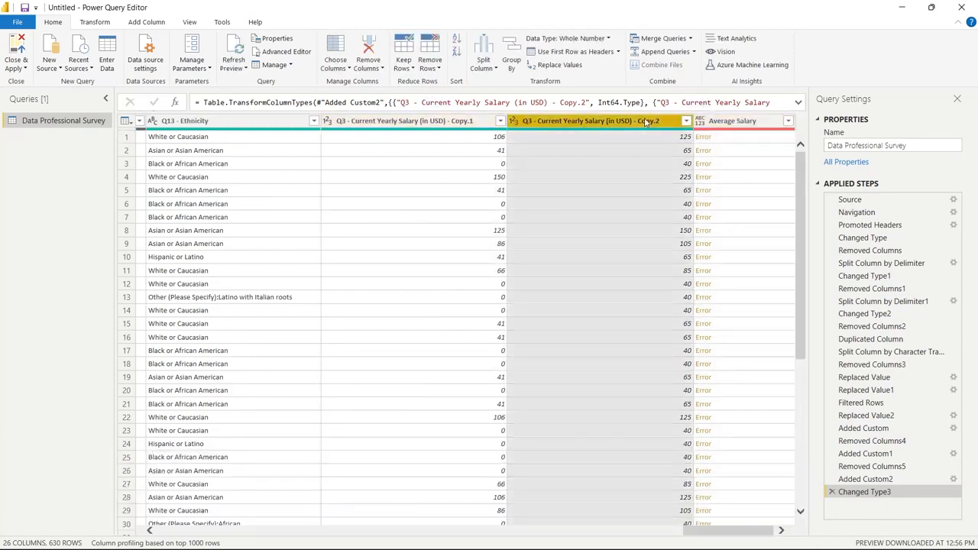
Add another custom column, keeping the name Custom, that sums the Q3 salary Copy.1 and Copy.2 columns and divides by 2
{"action": "left_click", "coordinate": [101, 26]}
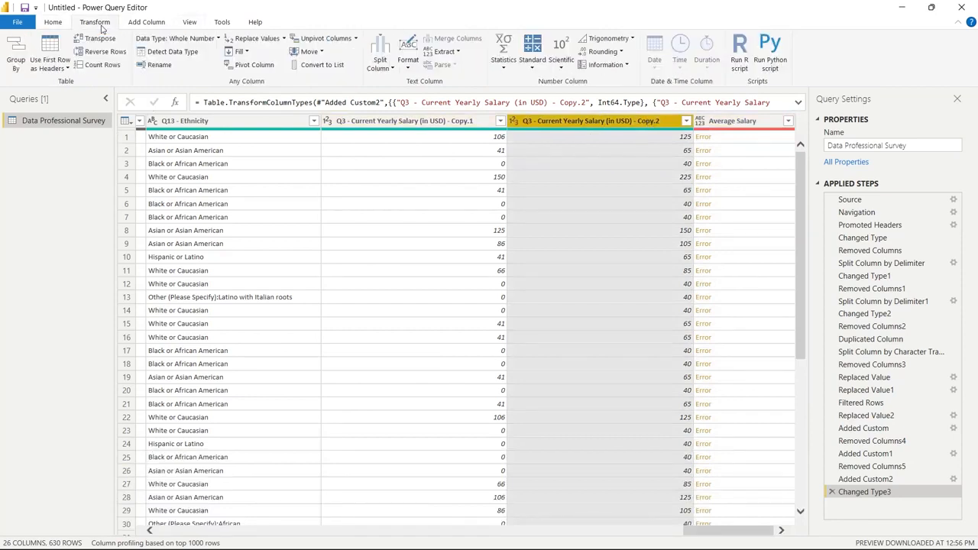
{"action": "left_click", "coordinate": [133, 23]}
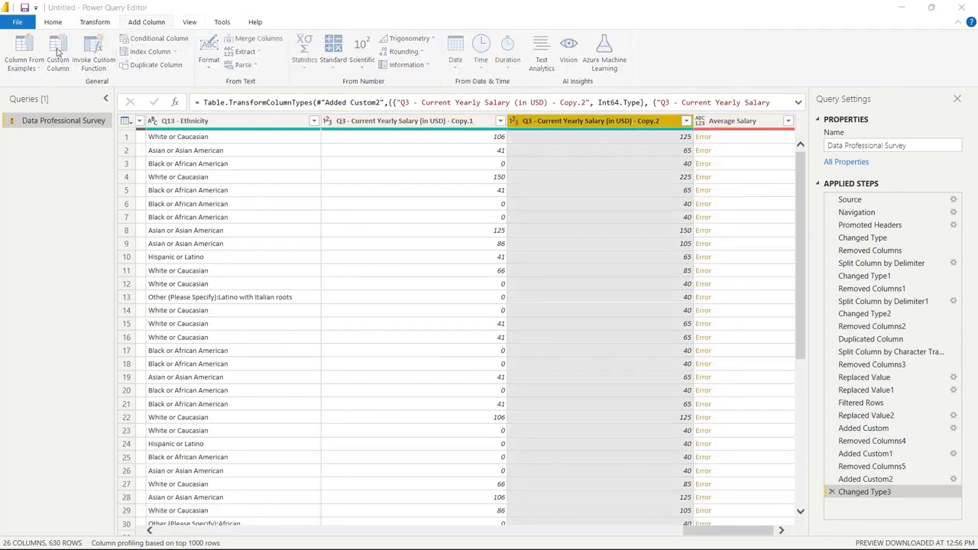
{"action": "left_click", "coordinate": [57, 51]}
{"action": "scroll", "coordinate": [625, 321], "scroll_direction": "down", "scroll_amount": 6}
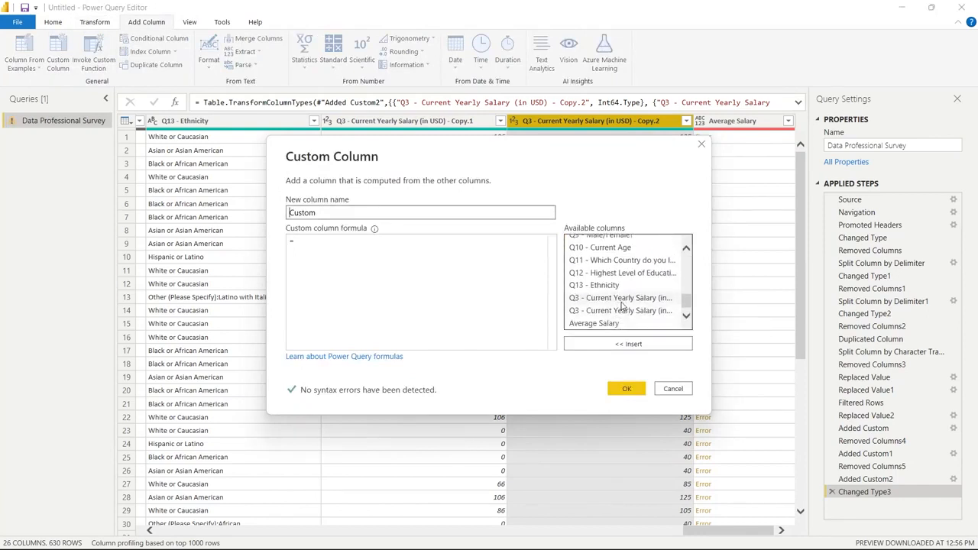
{"action": "left_click", "coordinate": [623, 302]}
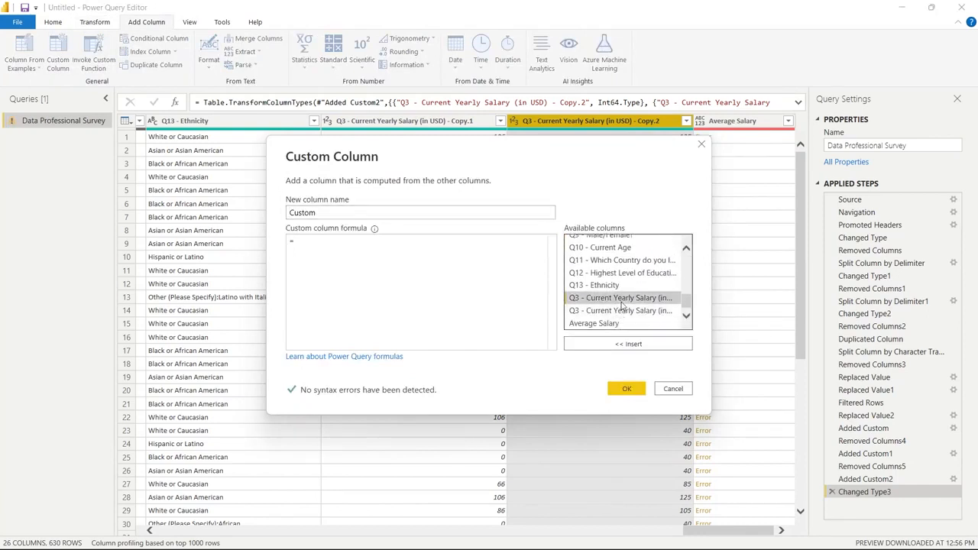
{"action": "left_click", "coordinate": [633, 344]}
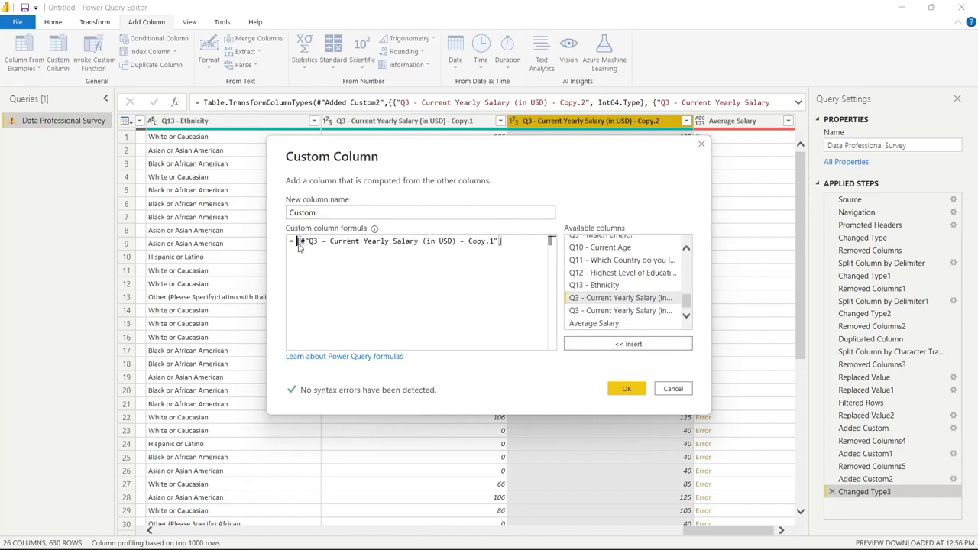
{"action": "type", "text": "{"}
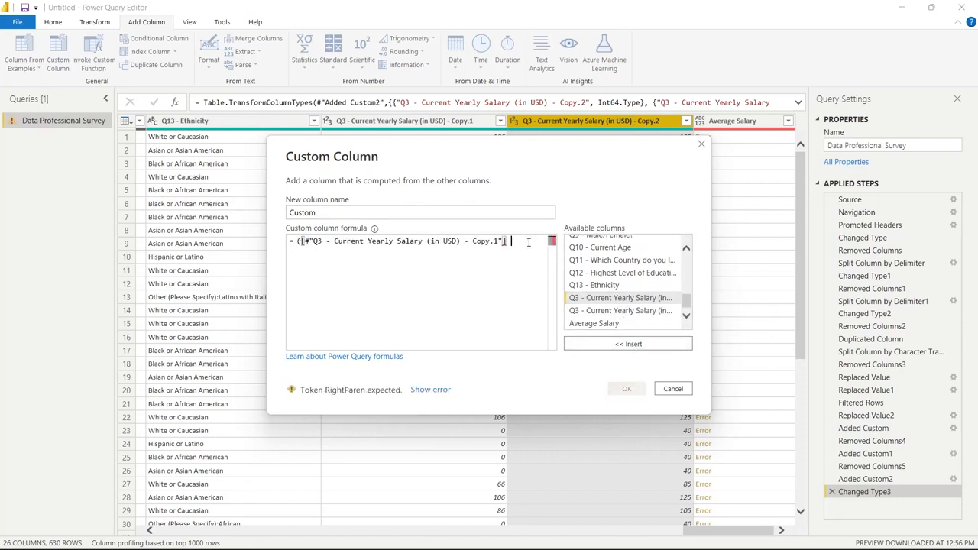
{"action": "type", "text": "+"}
{"action": "left_click", "coordinate": [584, 311]}
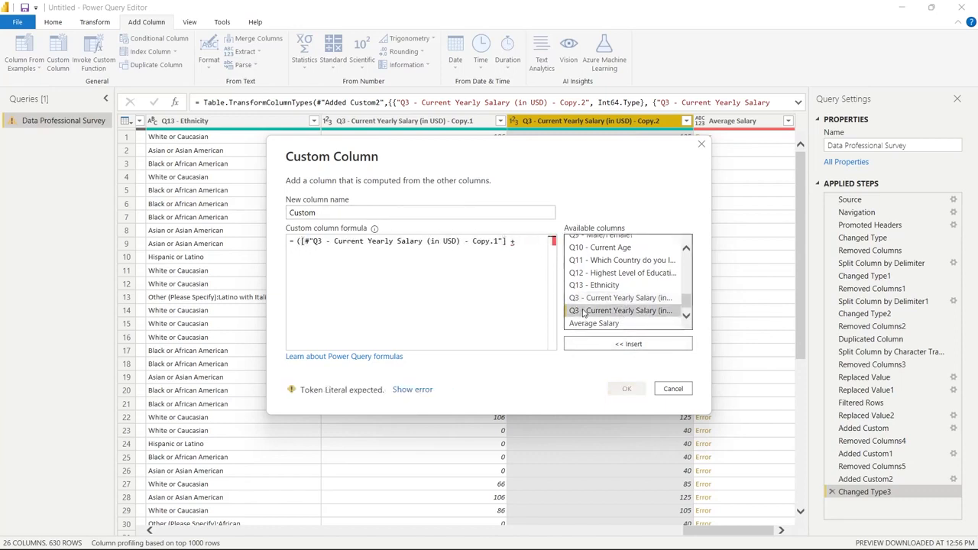
{"action": "left_click", "coordinate": [606, 344]}
{"action": "type", "text": ") - Copy.2"}
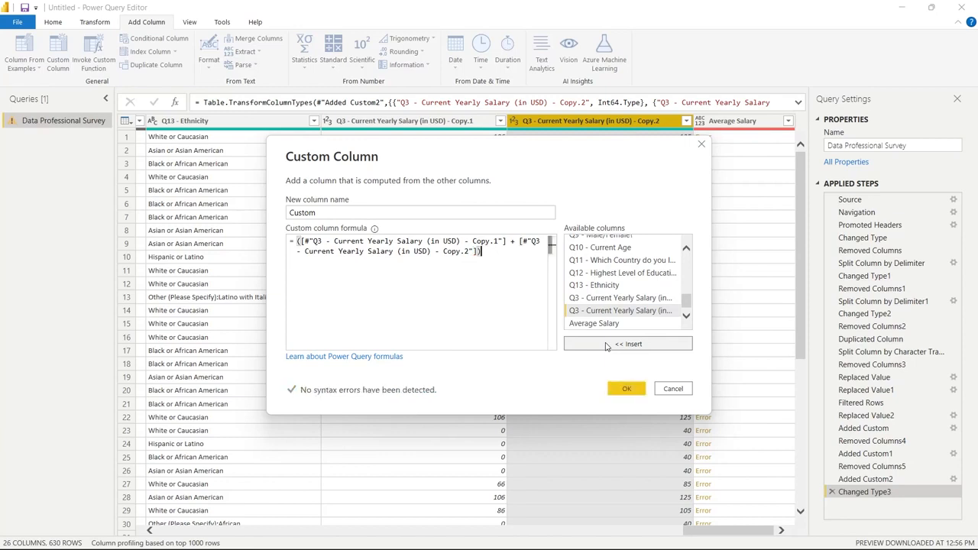
{"action": "type", "text": " / 2"}
{"action": "left_click", "coordinate": [626, 388]}
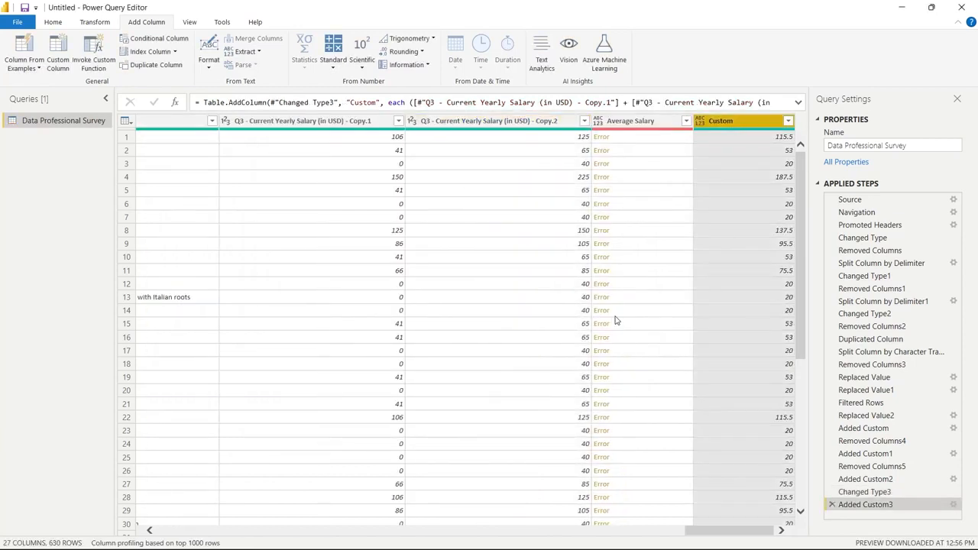
Remove the error-filled Average Salary column and the Q3 salary Copy.1 and Copy.2 columns from the survey
{"action": "left_click", "coordinate": [666, 125]}
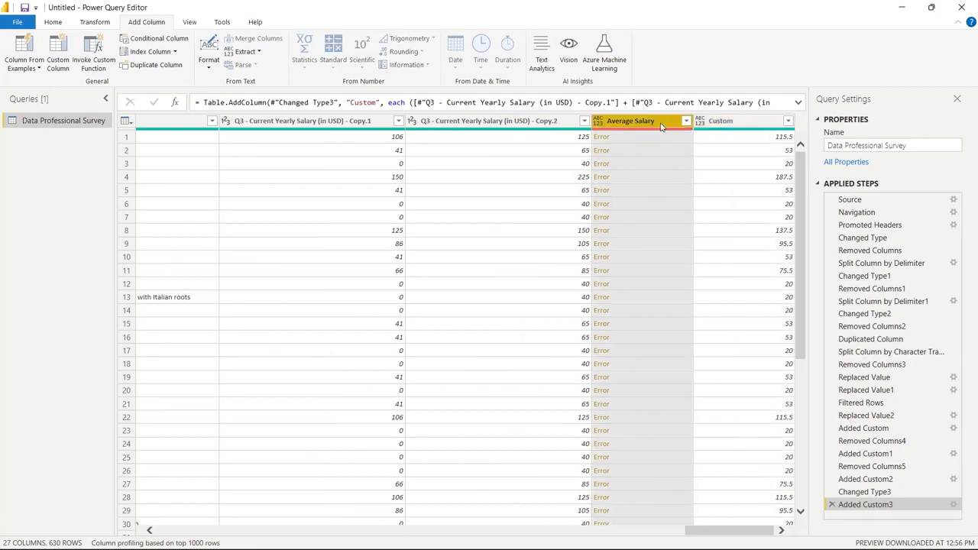
{"action": "left_click", "coordinate": [59, 20]}
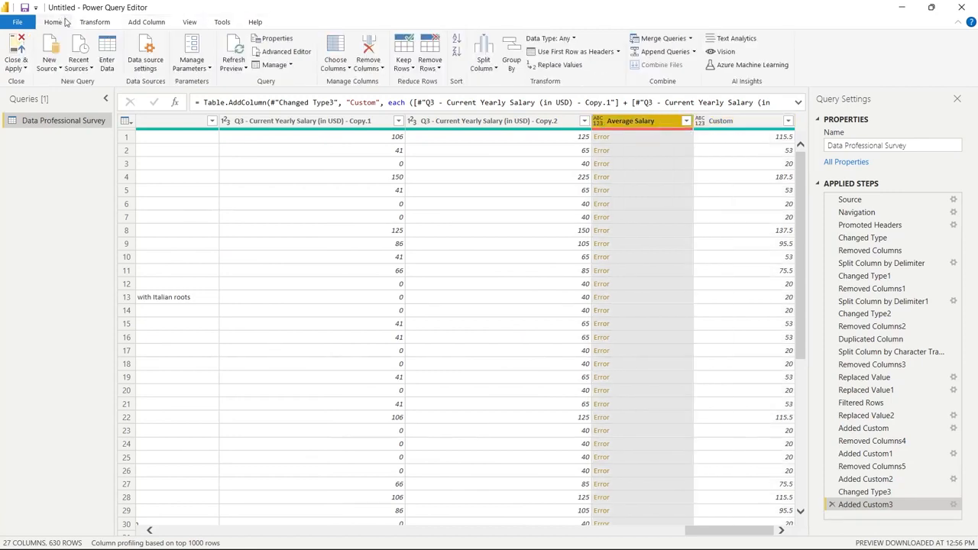
{"action": "left_click", "coordinate": [365, 43]}
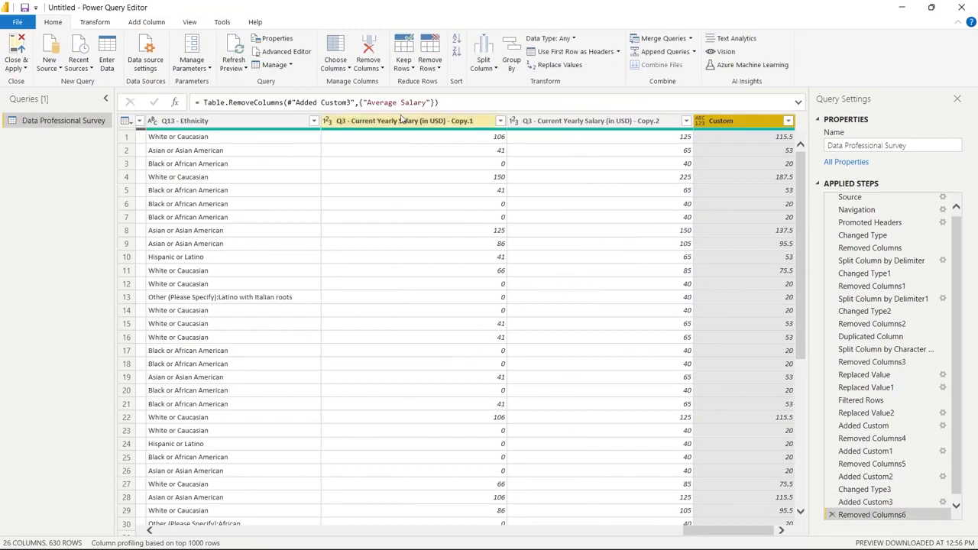
{"action": "left_click", "coordinate": [403, 120]}
{"action": "left_click", "coordinate": [556, 123], "text": "ctrl"}
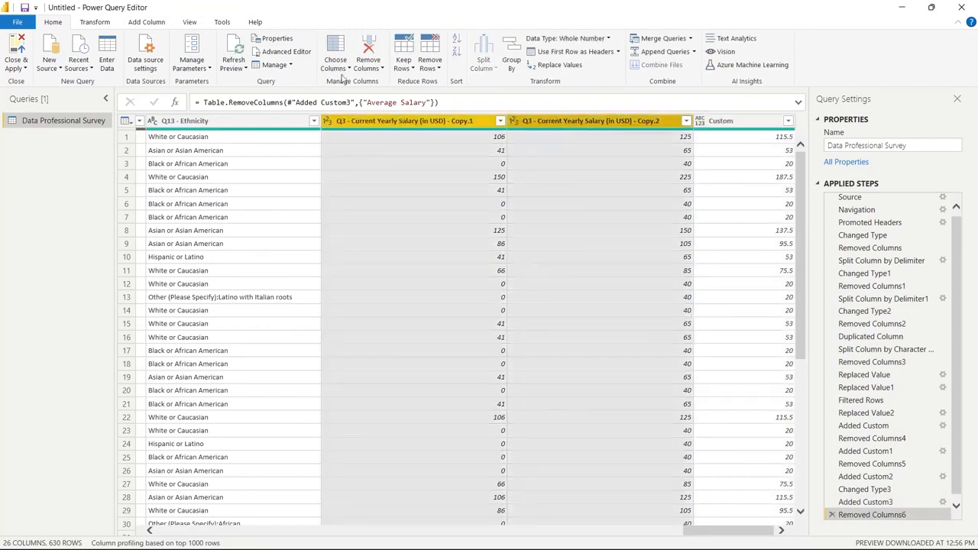
{"action": "left_click", "coordinate": [368, 46]}
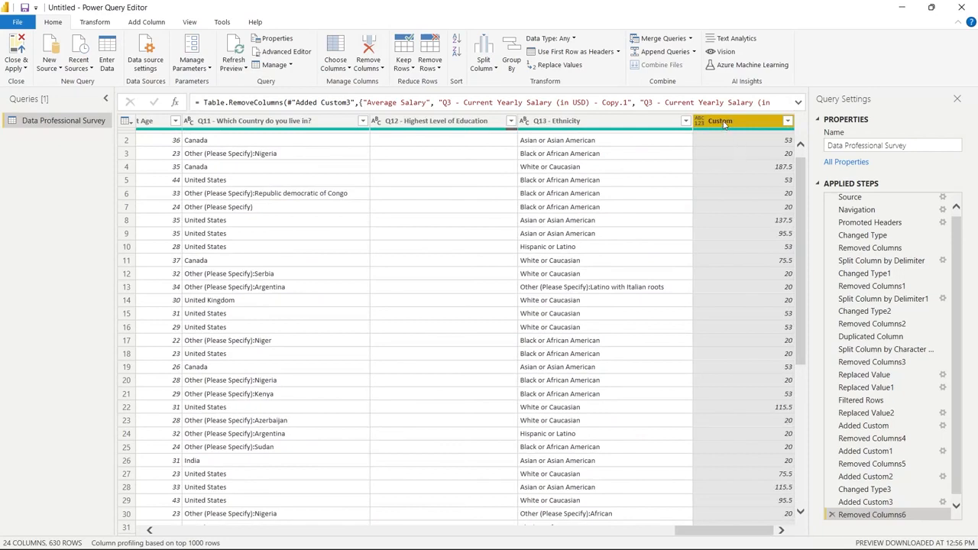
Rename the Custom column as Average Salary
{"action": "double_click", "coordinate": [723, 122]}
{"action": "type", "text": "Ave"}
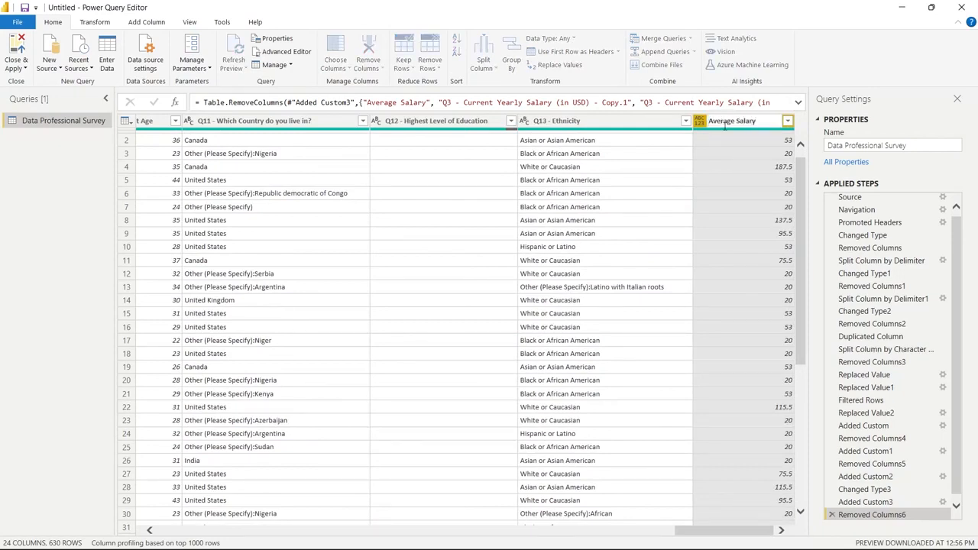
{"action": "type", "text": "rage Salary"}
{"action": "key", "text": "Return"}
{"action": "left_click", "coordinate": [728, 178]}
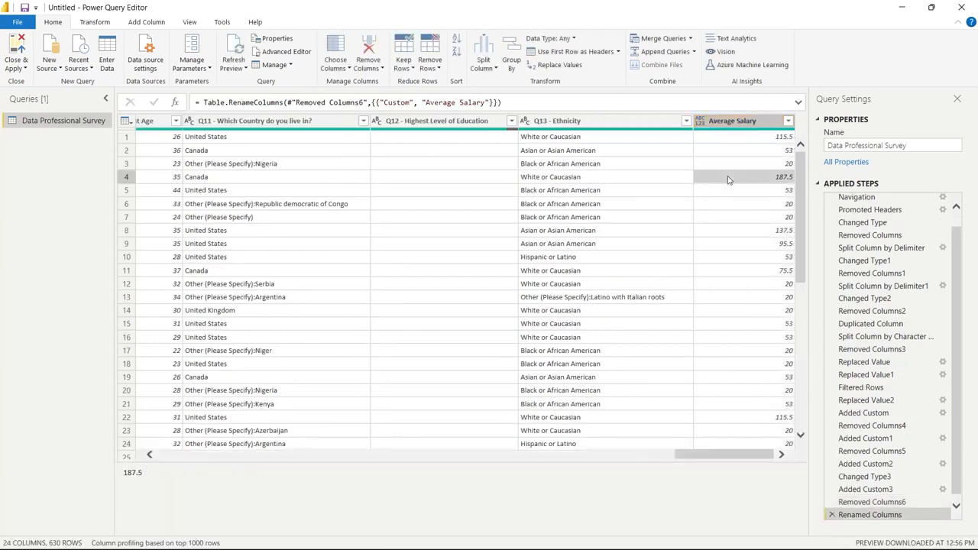
Move the Average Salary column so it sits directly after Q3 - Current Yearly Salary (in USD)
{"action": "left_click", "coordinate": [757, 122]}
{"action": "left_click_drag", "start_coordinate": [757, 122], "coordinate": [217, 145]}
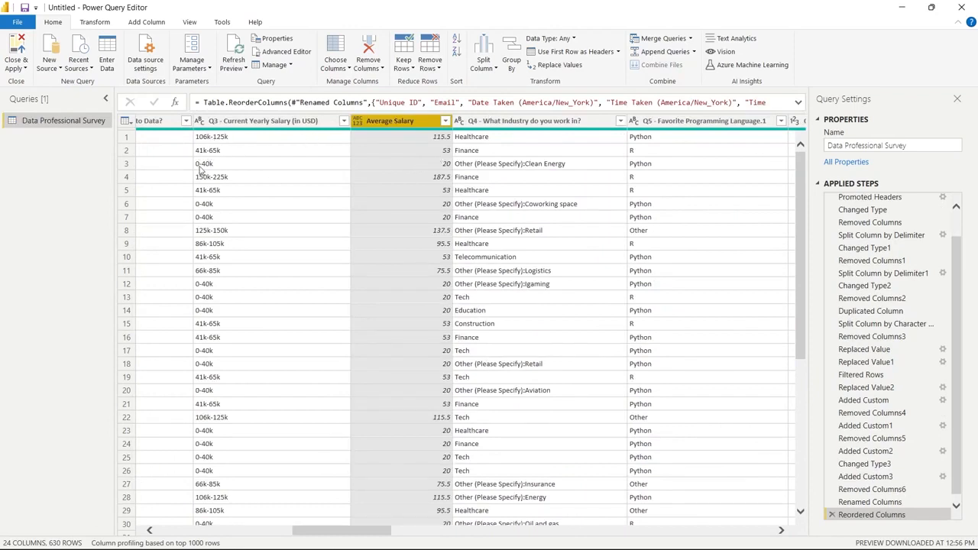
{"action": "left_click", "coordinate": [423, 164]}
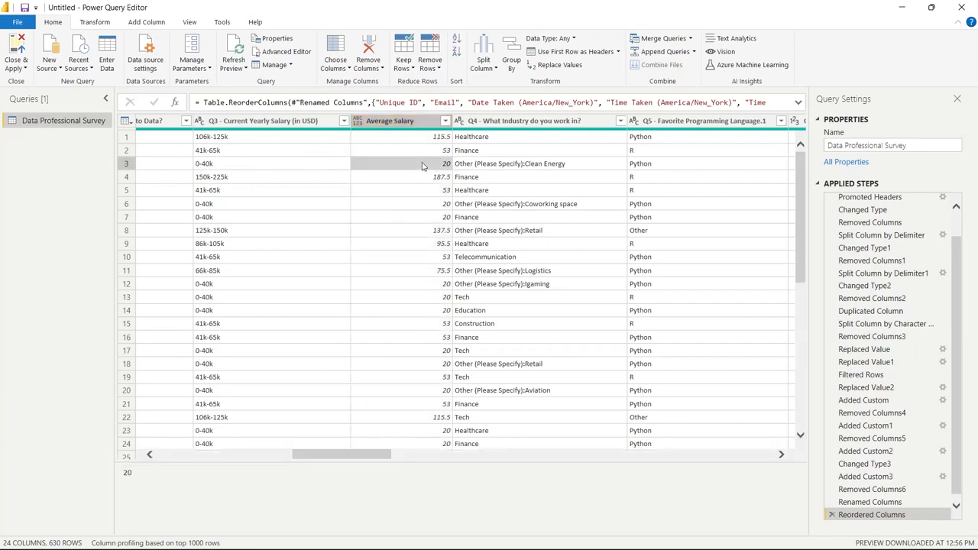
{"action": "left_click", "coordinate": [423, 123]}
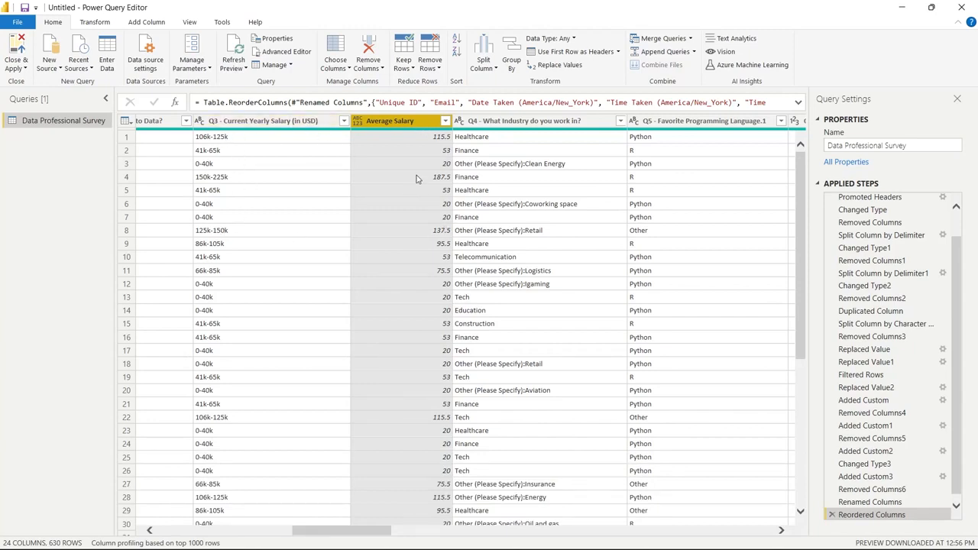
{"action": "left_click", "coordinate": [403, 258]}
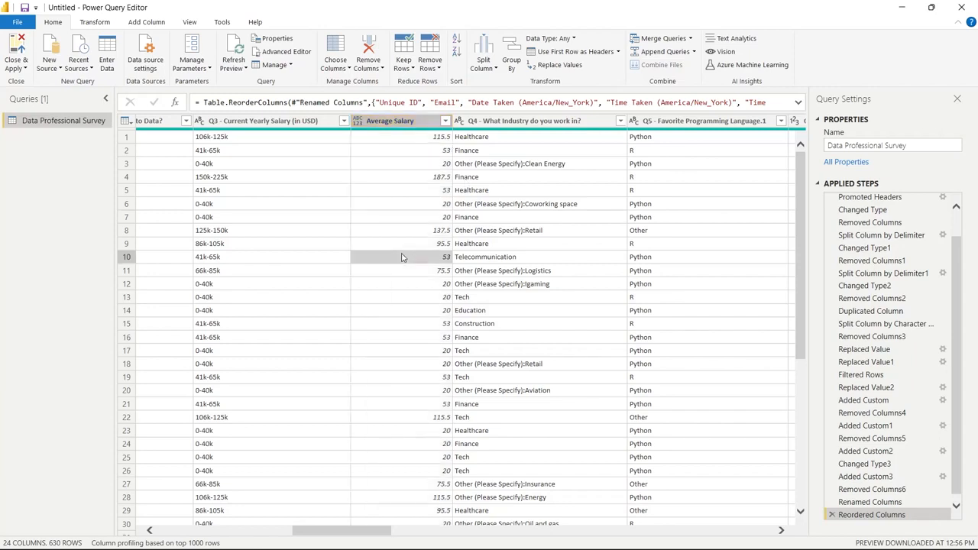
{"action": "left_click", "coordinate": [418, 127]}
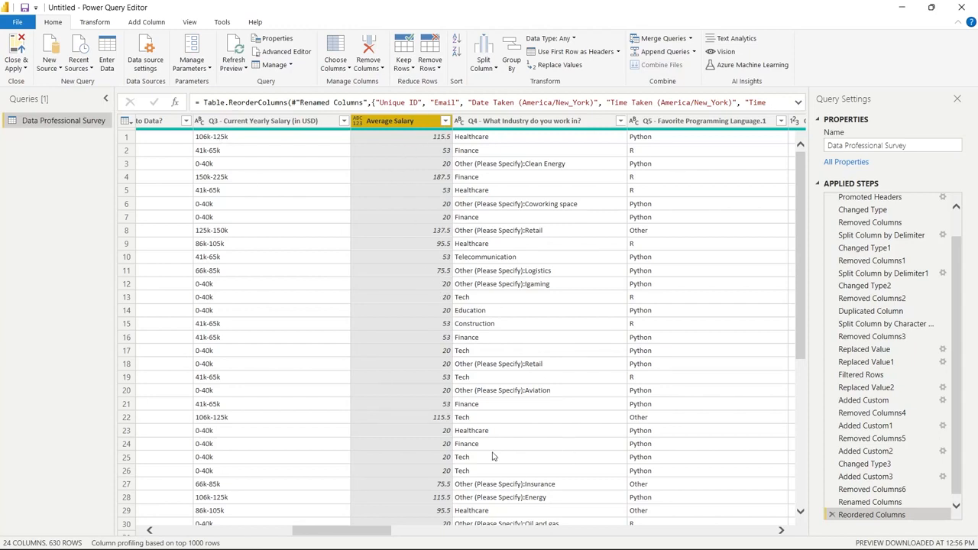
Review the Q11 country answers, then split that column at the opening parenthesis and remove the resulting second column
{"action": "left_click", "coordinate": [530, 124]}
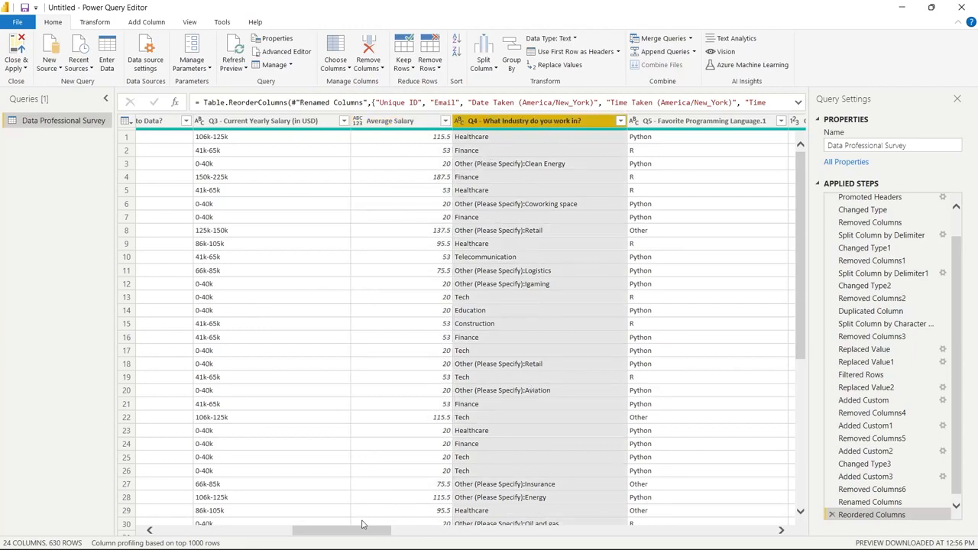
{"action": "left_click_drag", "start_coordinate": [348, 536], "coordinate": [771, 506]}
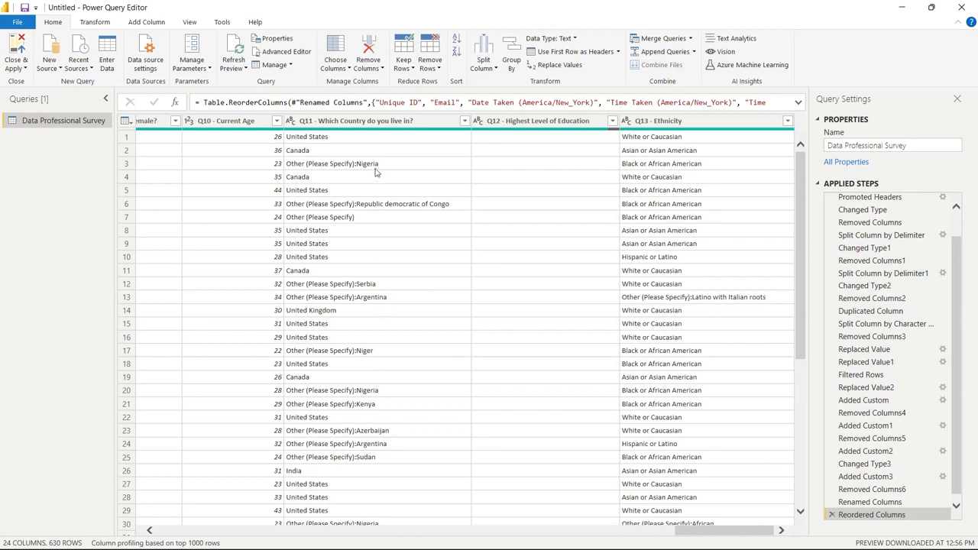
{"action": "left_click", "coordinate": [464, 121]}
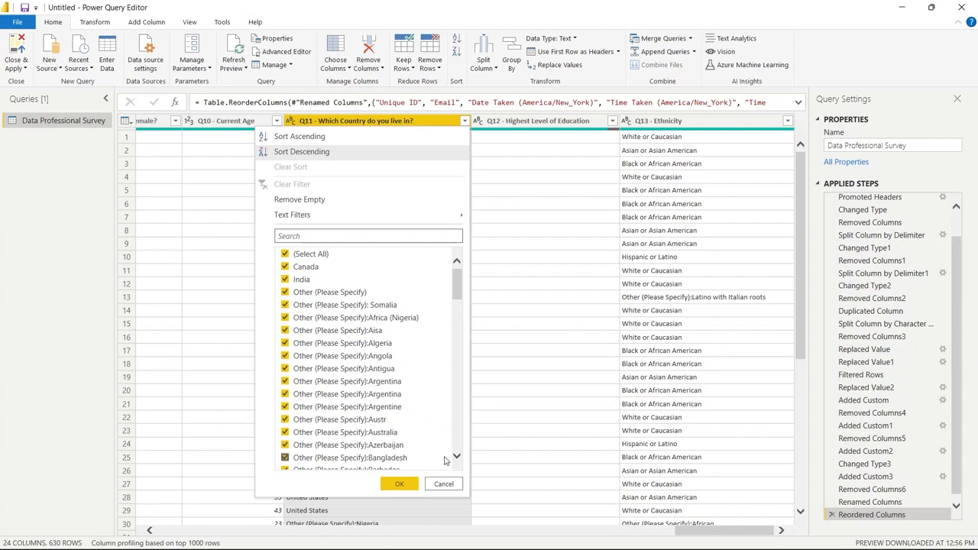
{"action": "left_click", "coordinate": [443, 484]}
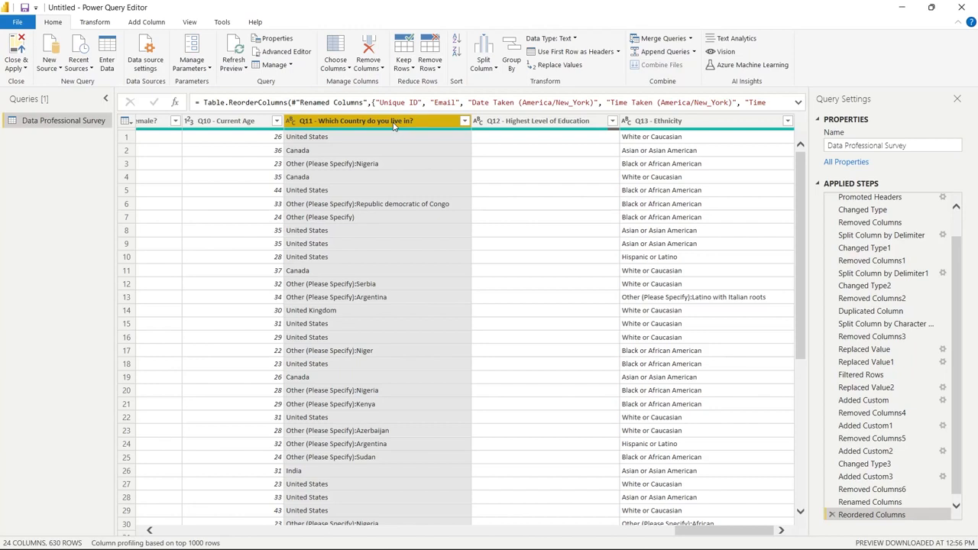
{"action": "left_click", "coordinate": [483, 59]}
{"action": "left_click", "coordinate": [500, 88]}
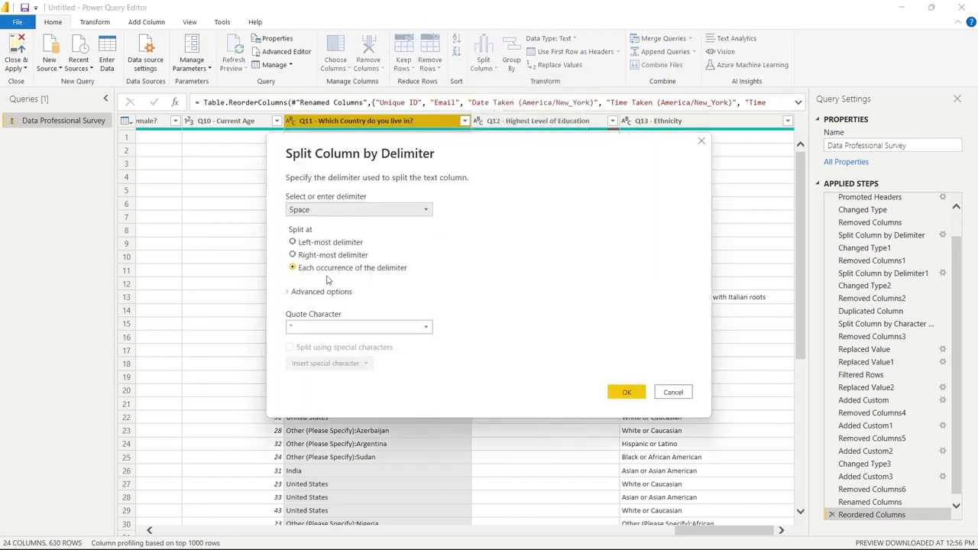
{"action": "left_click", "coordinate": [359, 210]}
{"action": "left_click", "coordinate": [321, 298]}
{"action": "left_click", "coordinate": [321, 260]}
{"action": "left_click", "coordinate": [627, 409]}
{"action": "left_click", "coordinate": [535, 122]}
{"action": "key", "text": "Delete"}
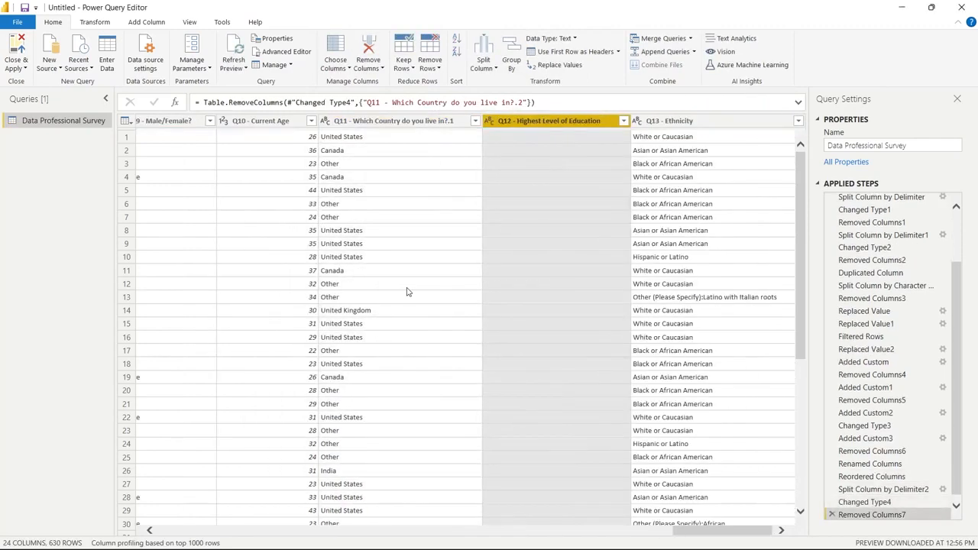
Split the Q4 - What Industry do you work in? column by the custom delimiter "("
{"action": "scroll", "coordinate": [408, 290], "scroll_direction": "left", "scroll_amount": 15}
{"action": "scroll", "coordinate": [408, 290], "scroll_direction": "right", "scroll_amount": 5}
{"action": "left_click", "coordinate": [372, 123]}
{"action": "left_click", "coordinate": [483, 60]}
{"action": "left_click", "coordinate": [501, 84]}
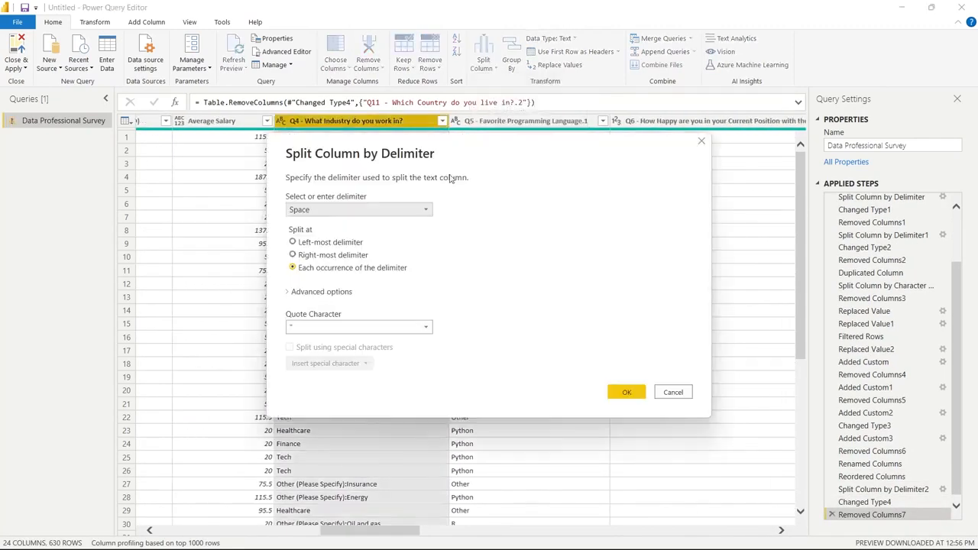
{"action": "left_click", "coordinate": [358, 209]}
{"action": "left_click", "coordinate": [321, 299]}
{"action": "type", "text": "("}
{"action": "left_click", "coordinate": [626, 410]}
Remove the second Q4 industry column and check the distinct values left in the first one
{"action": "left_click", "coordinate": [519, 122]}
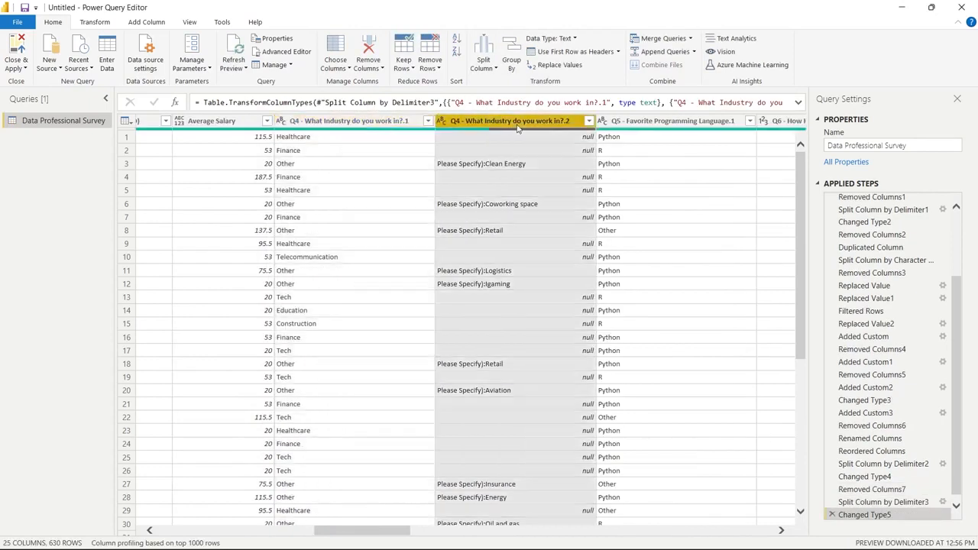
{"action": "left_click", "coordinate": [368, 55]}
{"action": "left_click", "coordinate": [370, 123]}
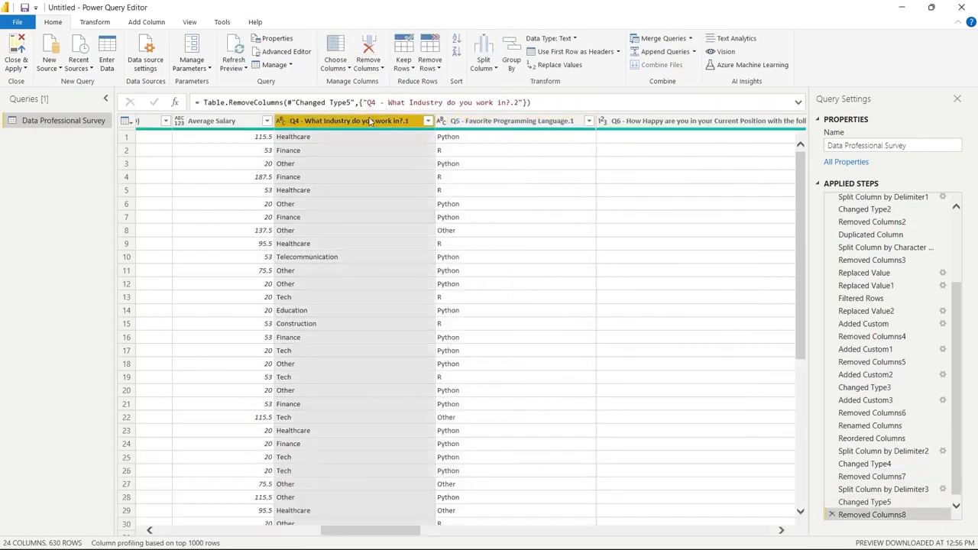
{"action": "left_click", "coordinate": [428, 121]}
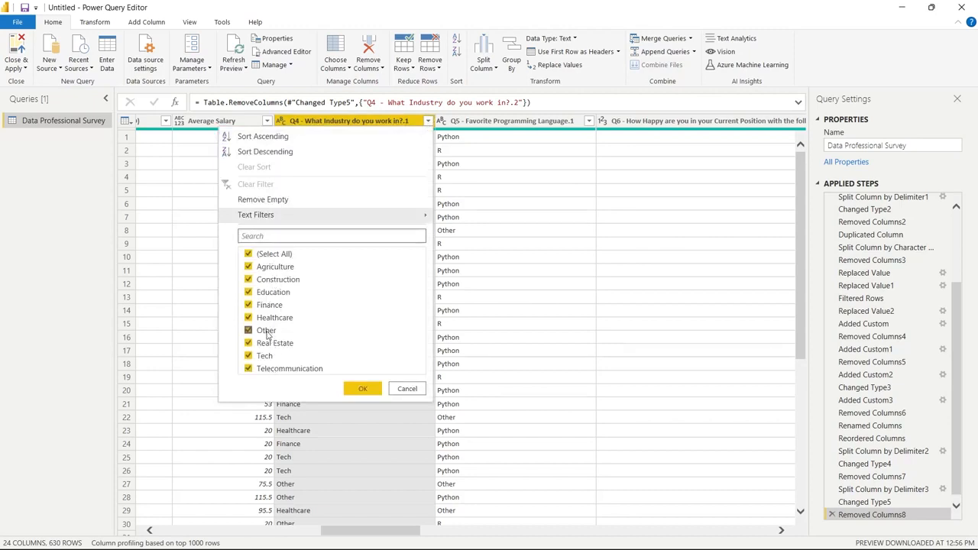
{"action": "left_click", "coordinate": [405, 391]}
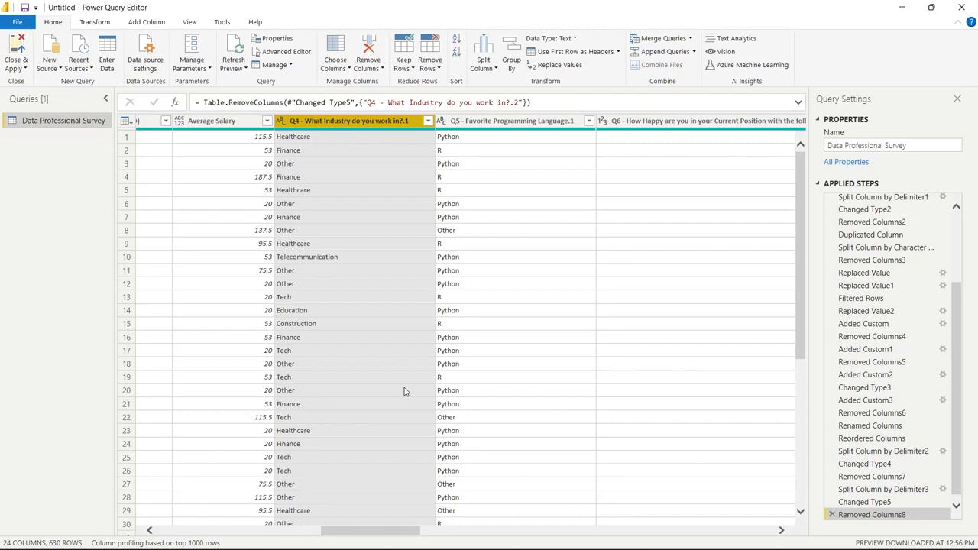
Close and apply the query changes, then look over the loaded survey fields and data table before returning to the report page
{"action": "left_click", "coordinate": [17, 47]}
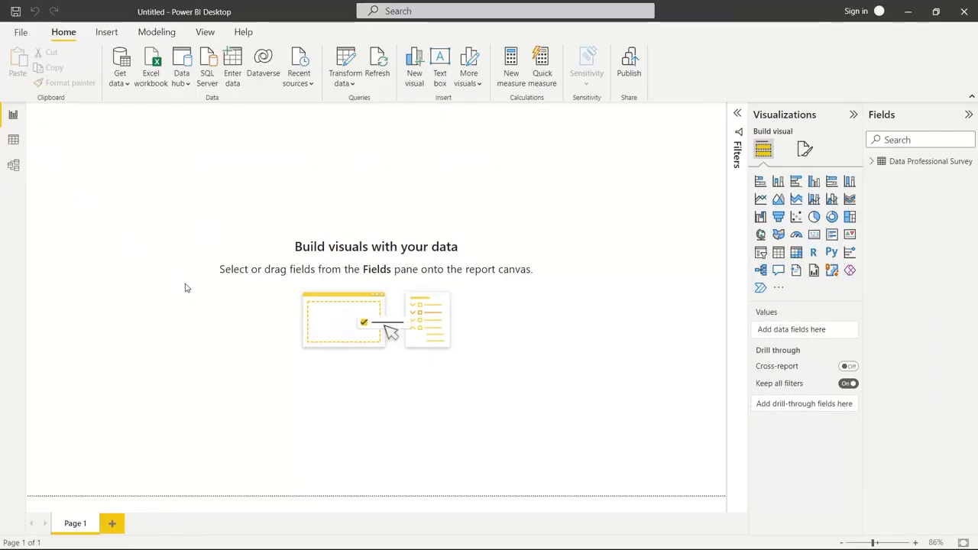
{"action": "left_click", "coordinate": [871, 162]}
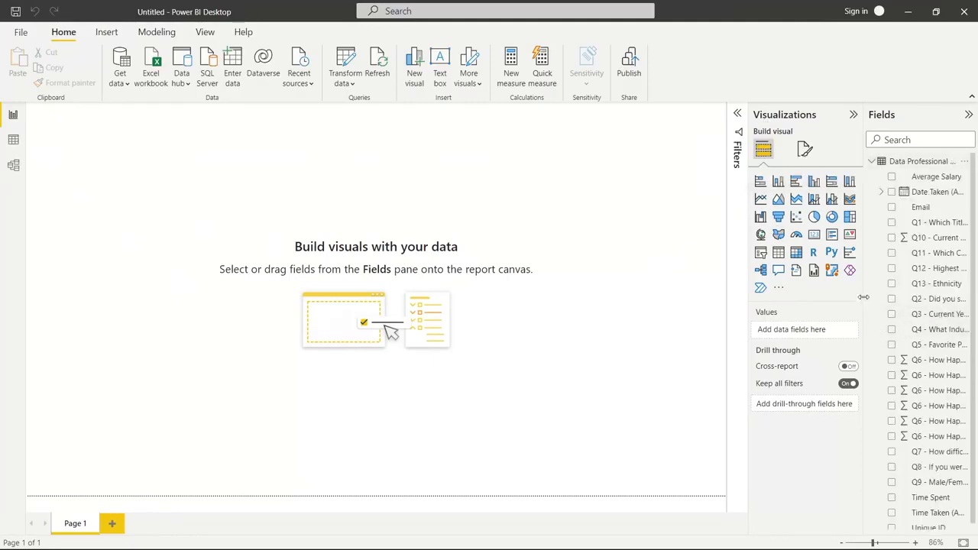
{"action": "mouse_move", "coordinate": [864, 296]}
{"action": "left_mouse_down"}
{"action": "mouse_move", "coordinate": [796, 298]}
{"action": "mouse_move", "coordinate": [851, 304]}
{"action": "left_mouse_up"}
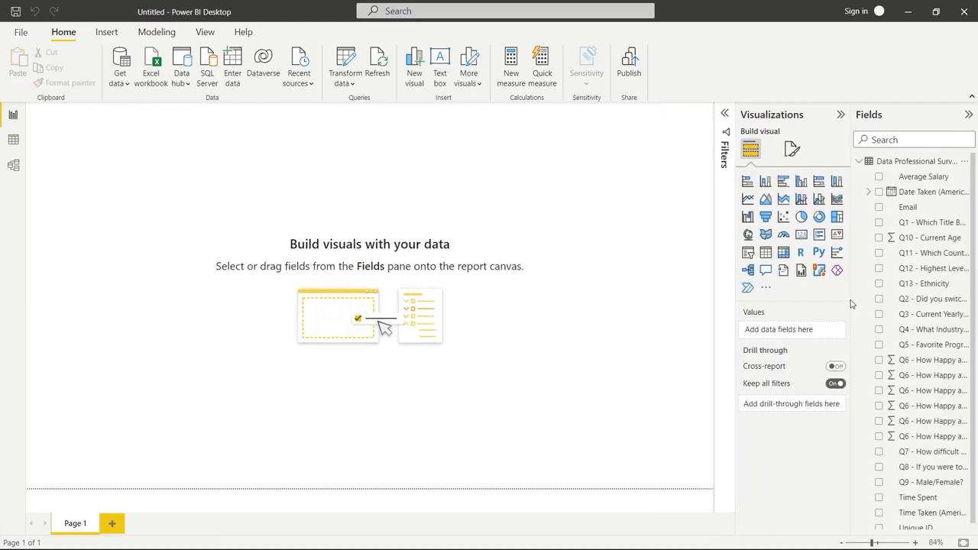
{"action": "left_click", "coordinate": [13, 140]}
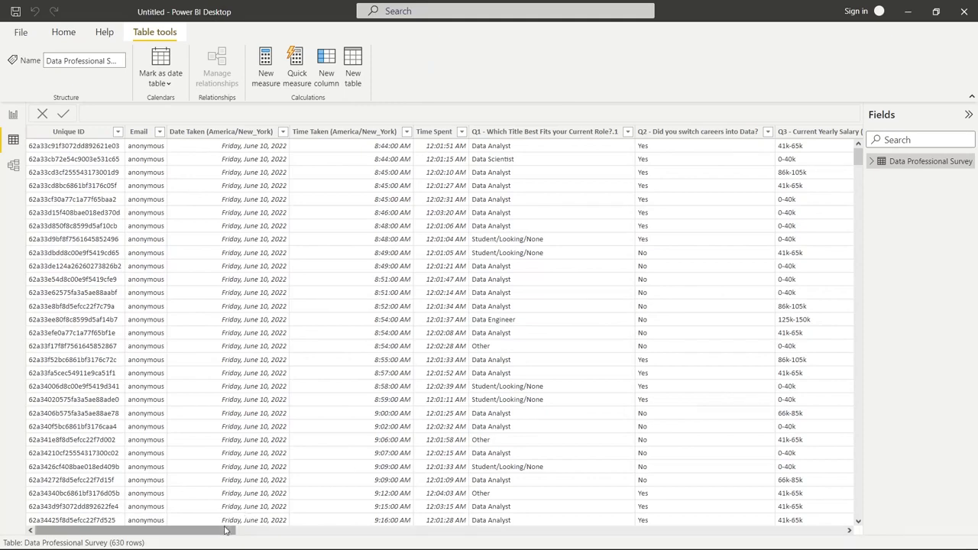
{"action": "left_click_drag", "start_coordinate": [228, 529], "coordinate": [46, 528]}
{"action": "left_click", "coordinate": [13, 115]}
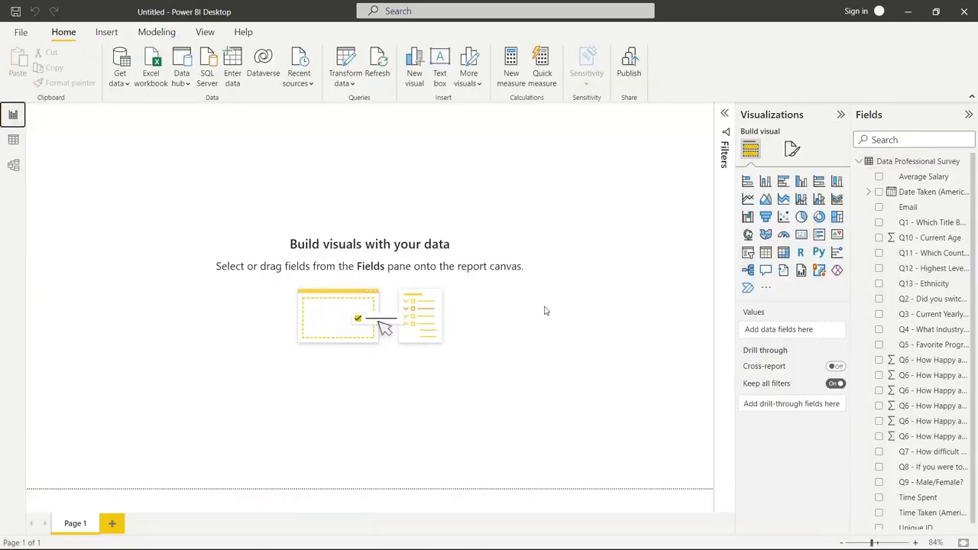
Add a text box as a thin banner across the full page width, containing the title "Data Professional Survey Breakdown"
{"action": "left_click", "coordinate": [441, 74]}
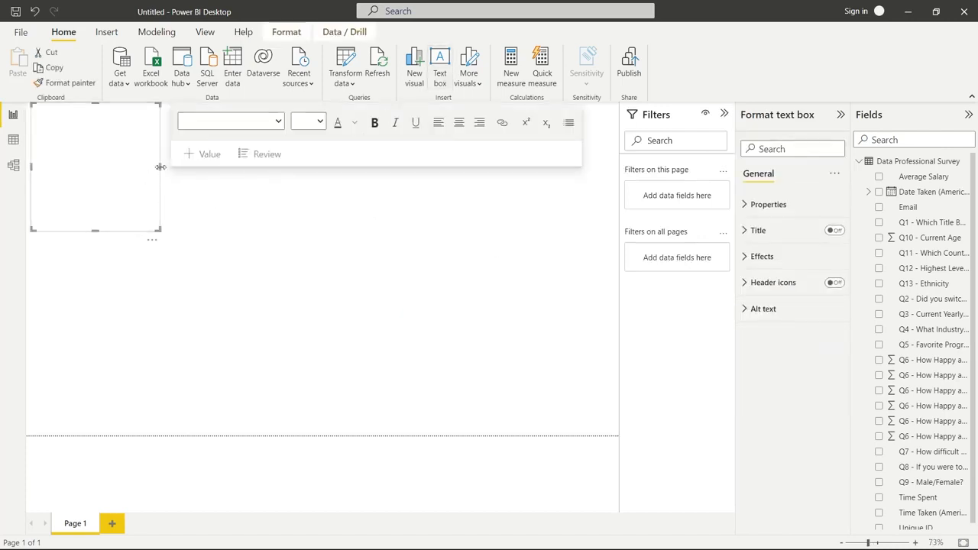
{"action": "left_click_drag", "start_coordinate": [159, 167], "coordinate": [617, 183]}
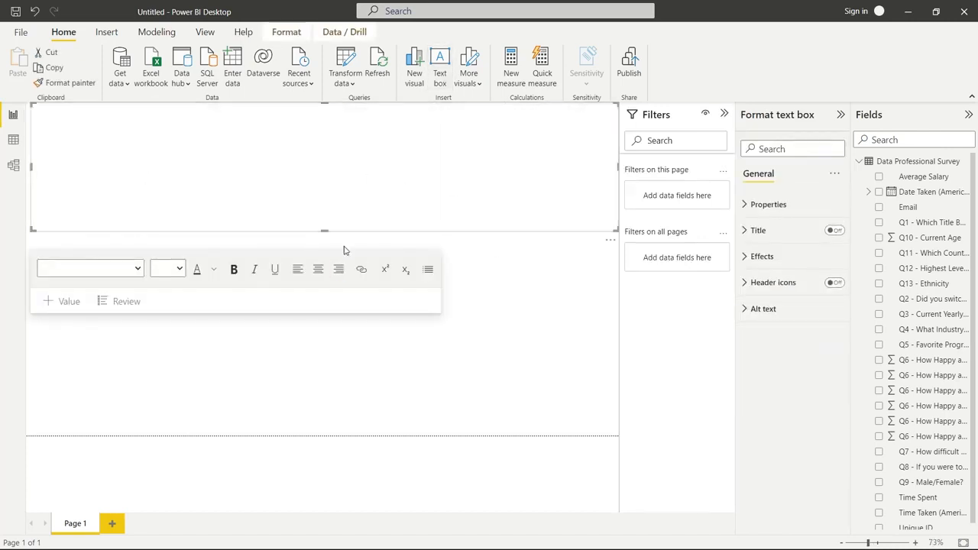
{"action": "left_click_drag", "start_coordinate": [324, 231], "coordinate": [332, 138]}
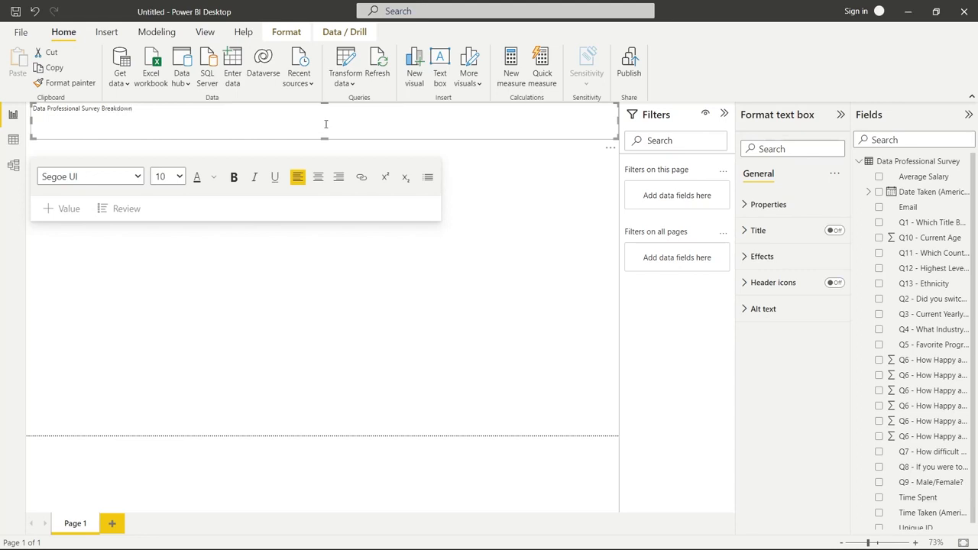
Format the banner title at size 36, bold and centered
{"action": "key", "text": "ctrl+a"}
{"action": "left_click", "coordinate": [178, 176]}
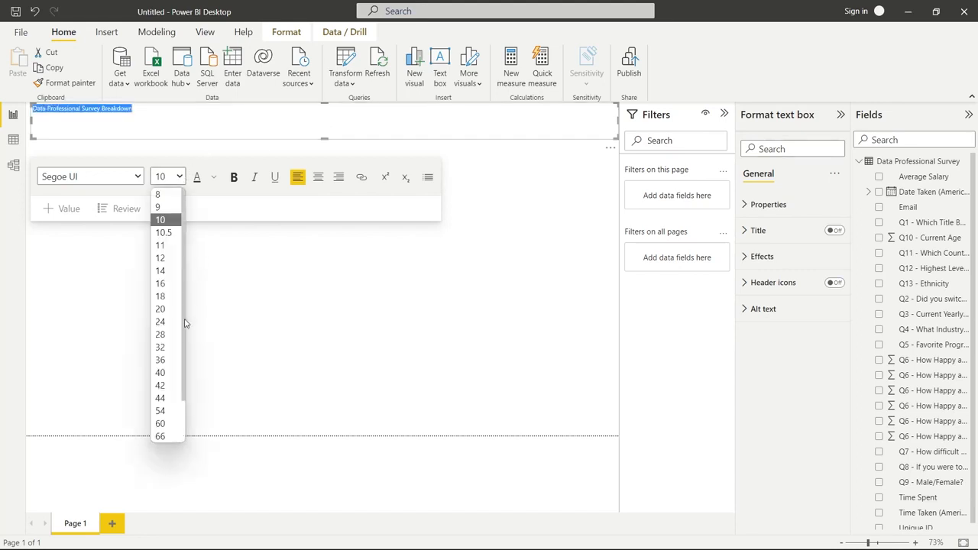
{"action": "left_click", "coordinate": [170, 359]}
{"action": "left_click", "coordinate": [234, 177]}
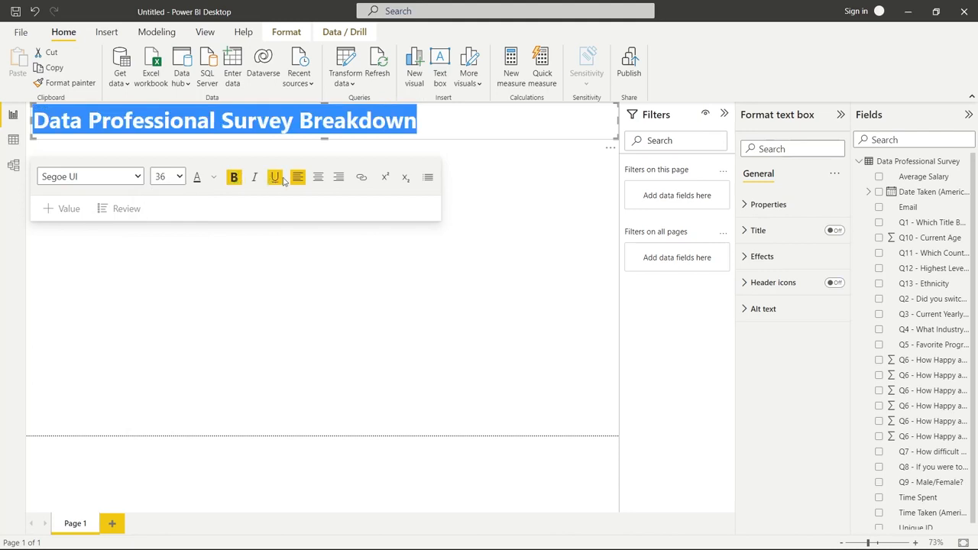
{"action": "left_click", "coordinate": [318, 177]}
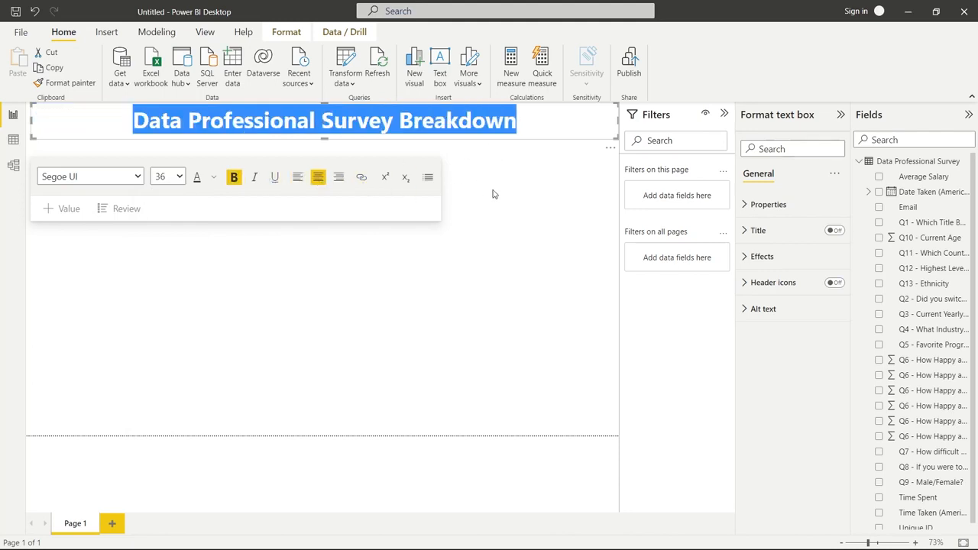
{"action": "left_click", "coordinate": [569, 172]}
{"action": "left_click", "coordinate": [571, 125]}
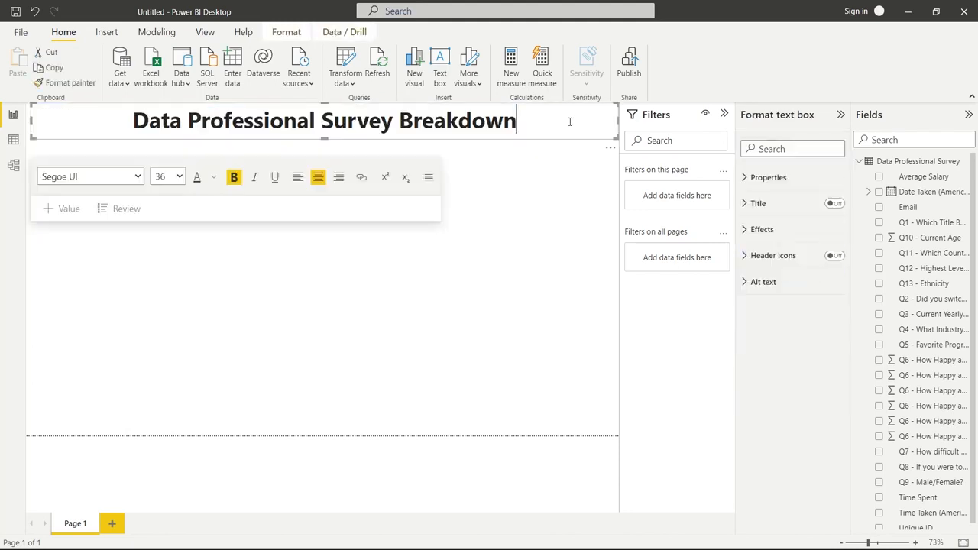
Fill the title banner's background with a medium blue from the theme colors
{"action": "left_click", "coordinate": [753, 256]}
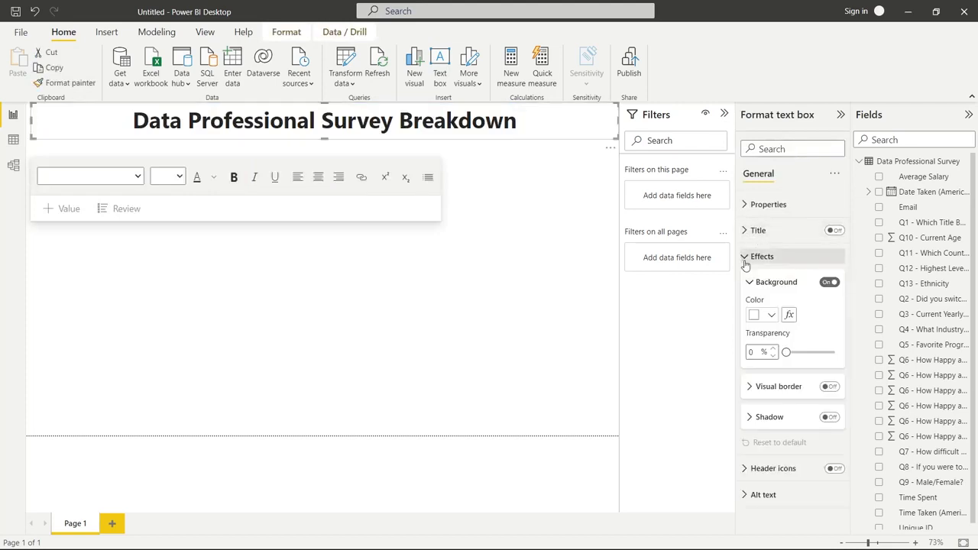
{"action": "left_click", "coordinate": [771, 315]}
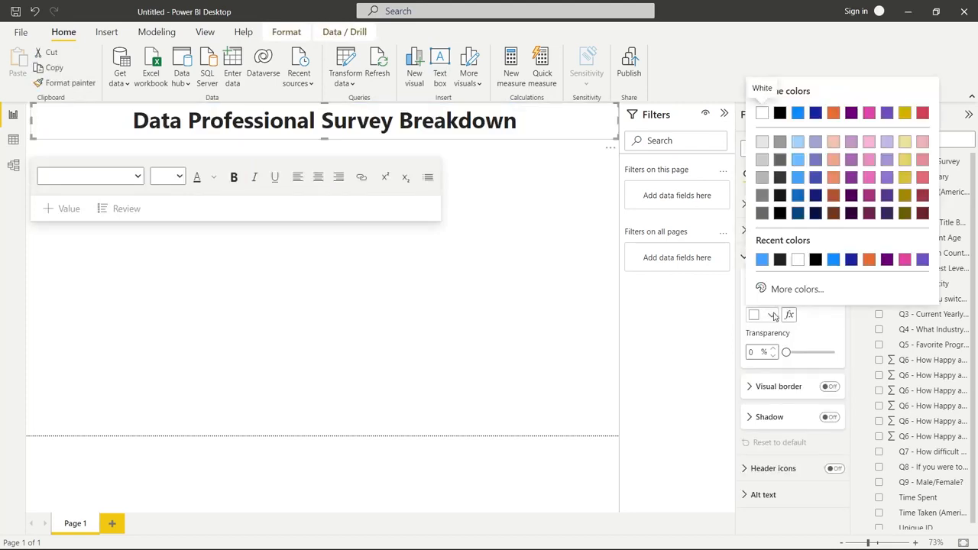
{"action": "left_click", "coordinate": [796, 198]}
{"action": "left_click", "coordinate": [772, 315]}
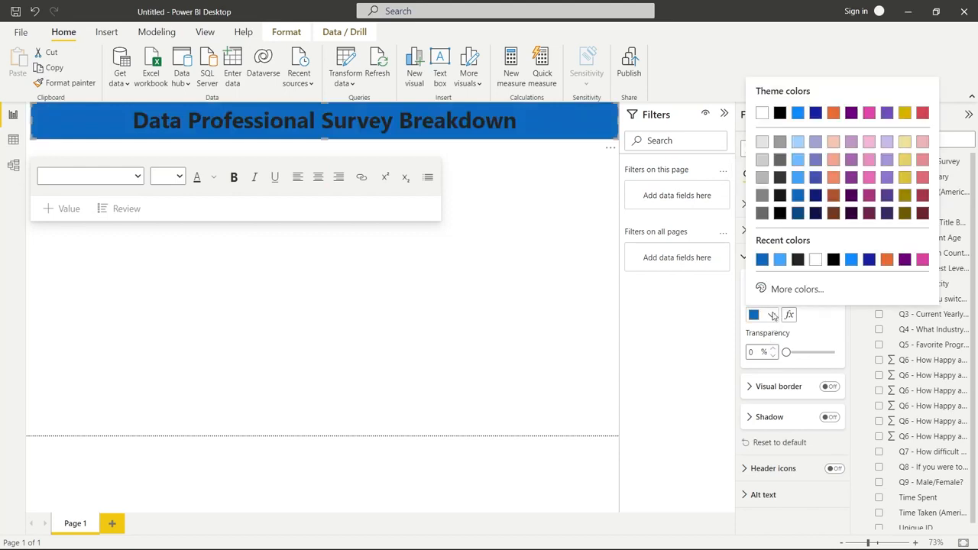
{"action": "left_click", "coordinate": [798, 179]}
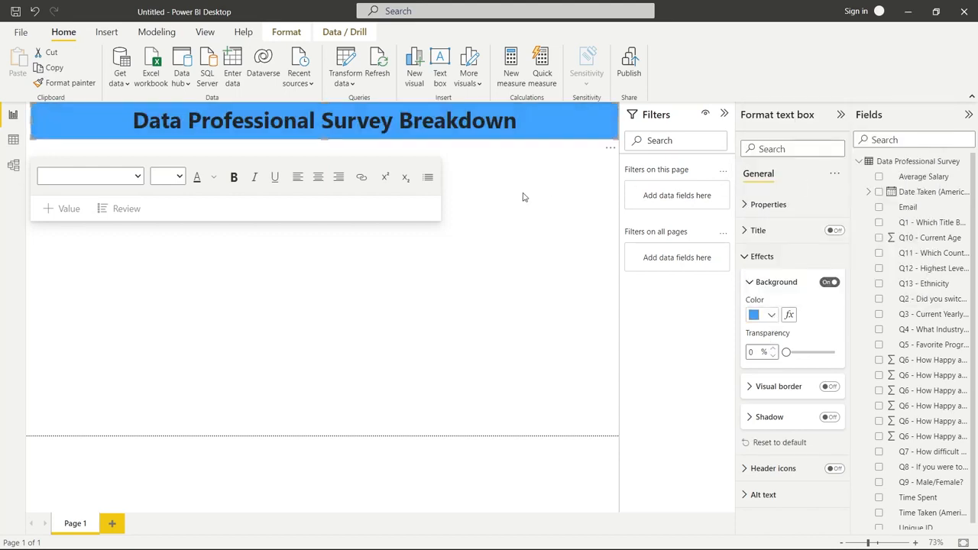
Remove the bold formatting from the entire banner title and deselect the text box
{"action": "left_click", "coordinate": [489, 125]}
{"action": "key", "text": "ctrl+a"}
{"action": "left_click", "coordinate": [231, 183]}
{"action": "left_click", "coordinate": [234, 177]}
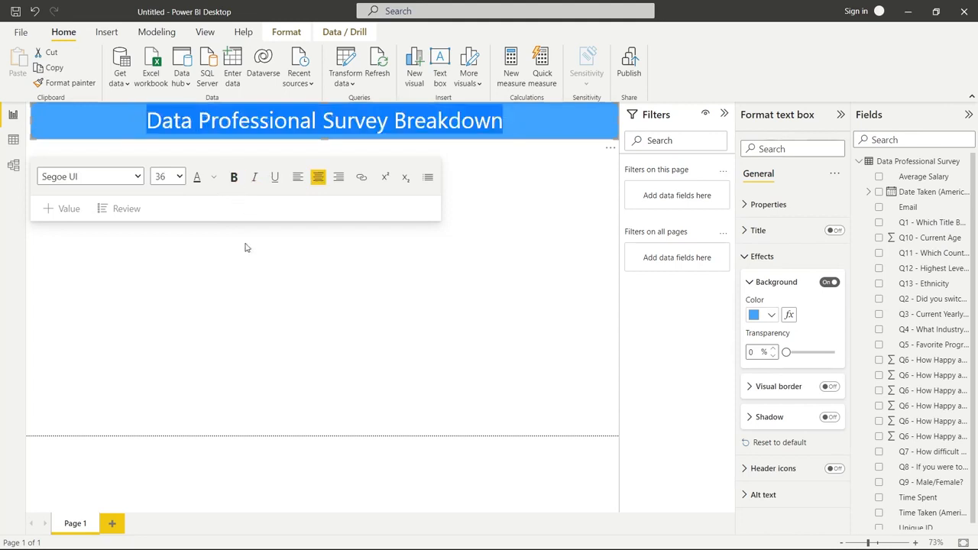
{"action": "left_click", "coordinate": [246, 247]}
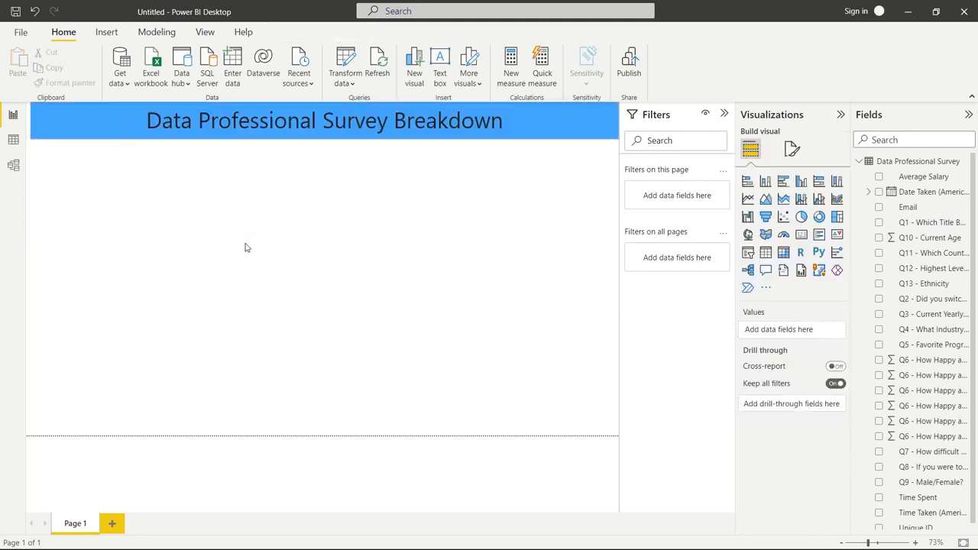
{"action": "left_click", "coordinate": [328, 234]}
Add a small card visual near the page's right edge showing the distinct count of Unique ID
{"action": "left_click", "coordinate": [802, 236]}
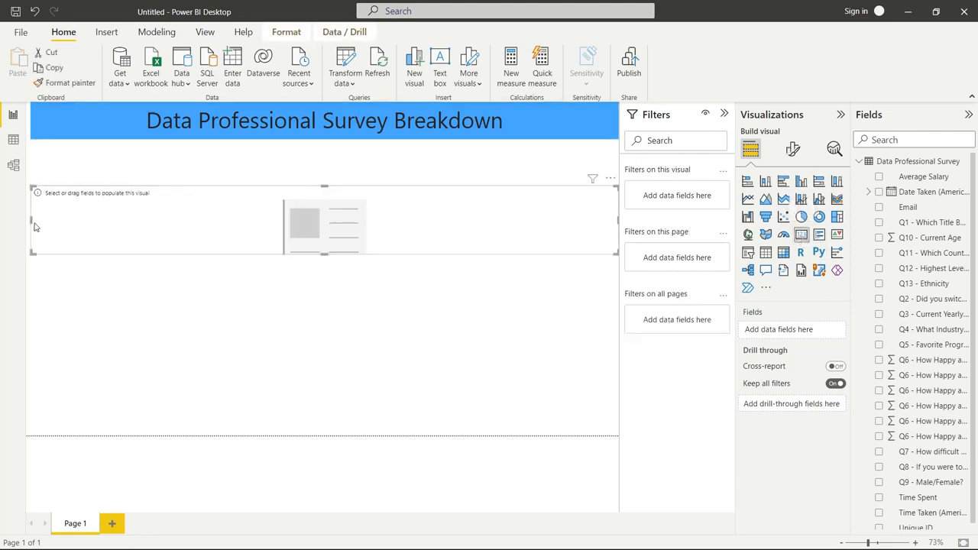
{"action": "left_click_drag", "start_coordinate": [30, 220], "coordinate": [498, 220]}
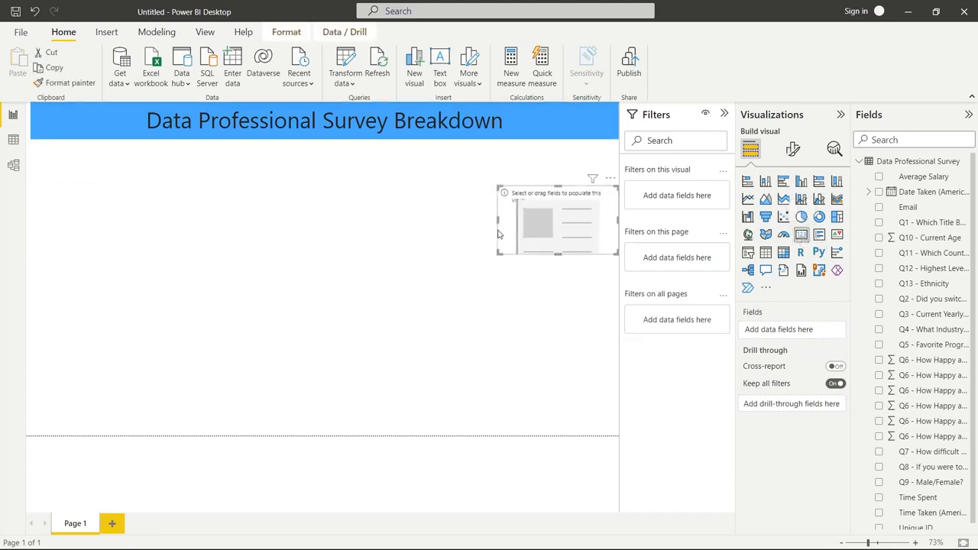
{"action": "left_click_drag", "start_coordinate": [555, 252], "coordinate": [557, 264]}
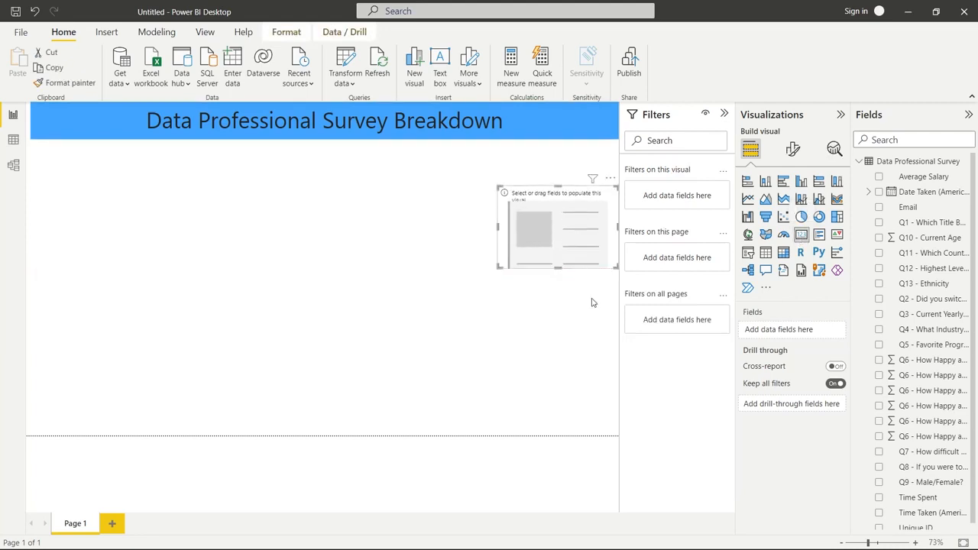
{"action": "scroll", "coordinate": [929, 260], "scroll_direction": "down", "scroll_amount": 1}
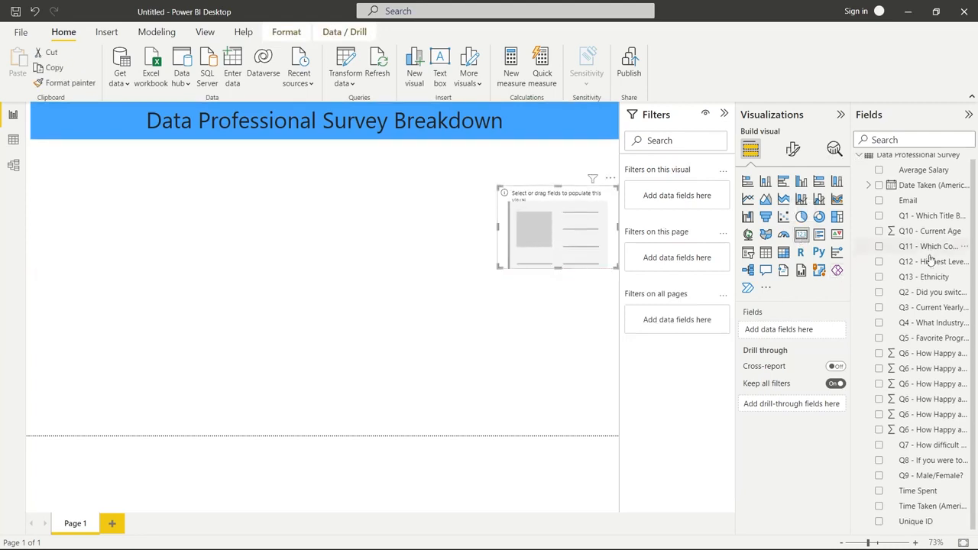
{"action": "left_click", "coordinate": [878, 522]}
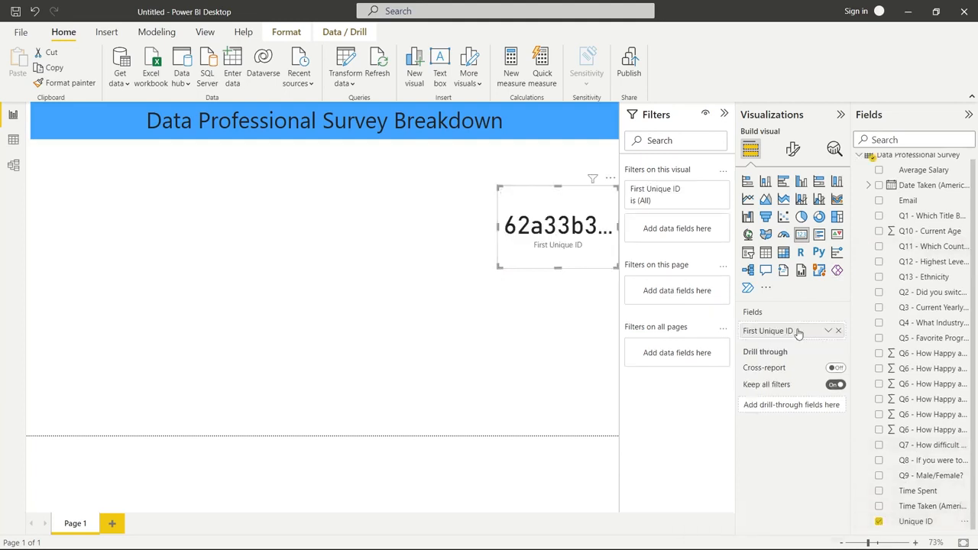
{"action": "left_click", "coordinate": [828, 330]}
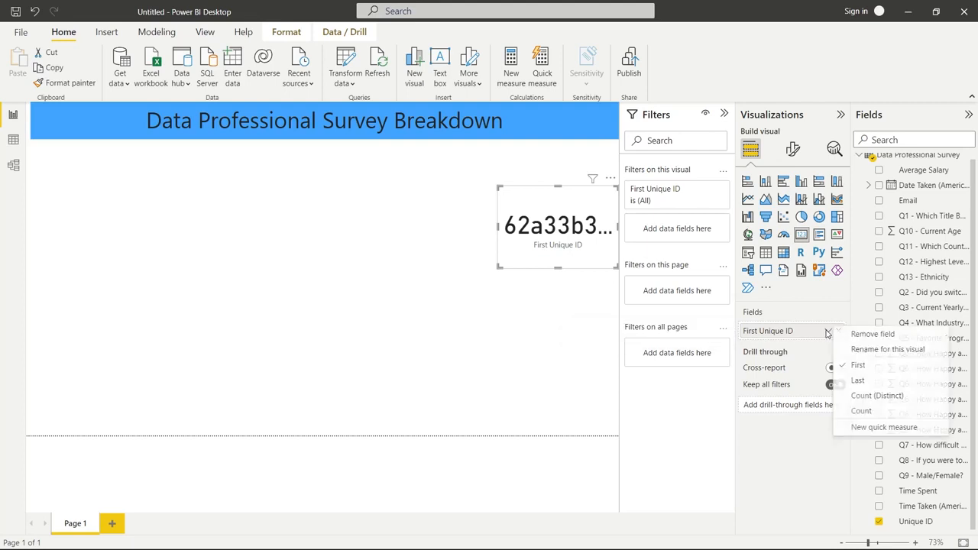
{"action": "left_click", "coordinate": [875, 395]}
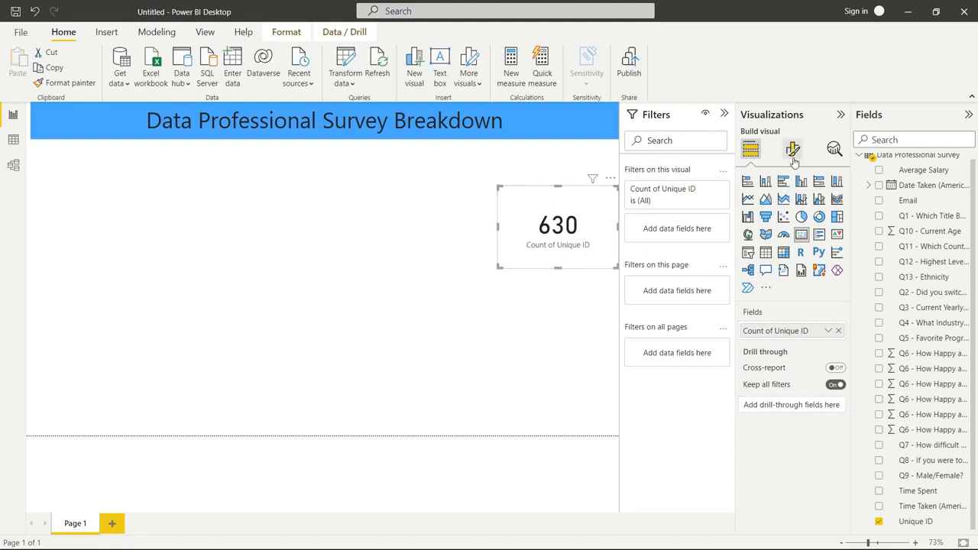
Rename the card's field for this visual to "Count of Survey Takers"
{"action": "left_click", "coordinate": [828, 331]}
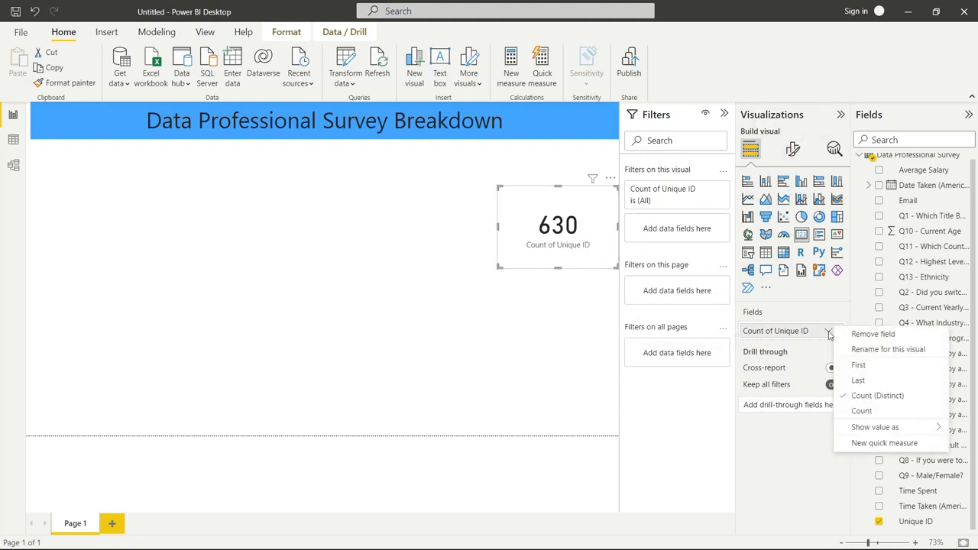
{"action": "left_click", "coordinate": [871, 350]}
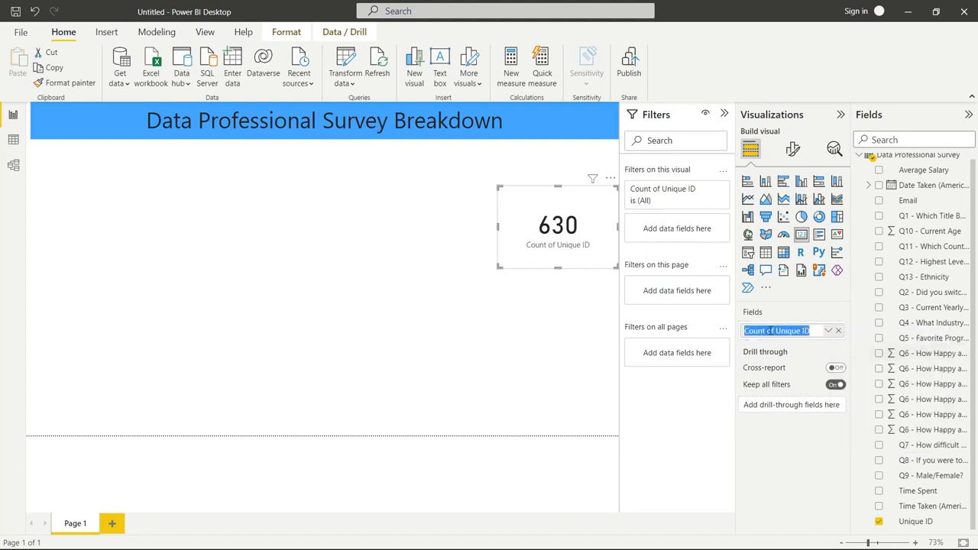
{"action": "left_click", "coordinate": [812, 329]}
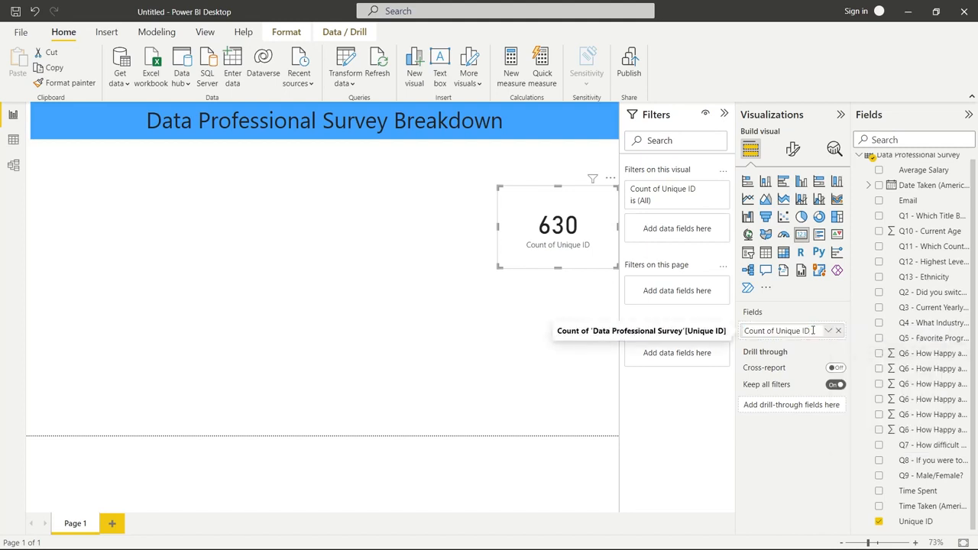
{"action": "left_click_drag", "start_coordinate": [809, 331], "coordinate": [777, 330]}
{"action": "type", "text": "Survey Tak"}
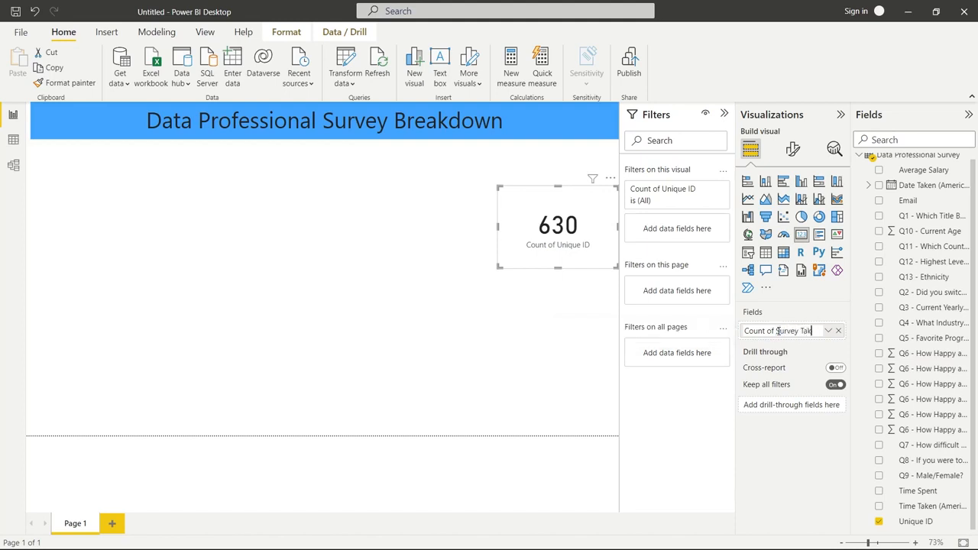
{"action": "type", "text": "ers"}
{"action": "key", "text": "Return"}
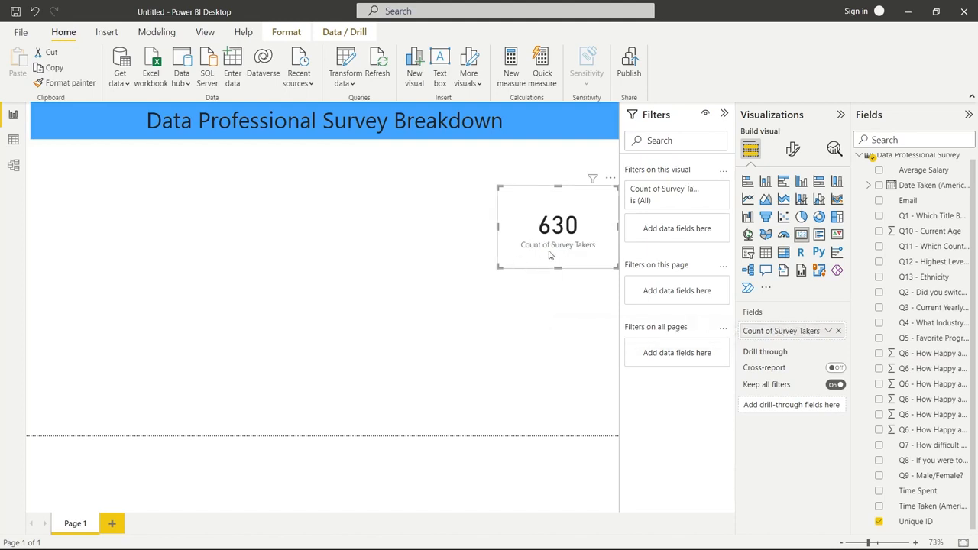
Move the survey takers card up under the banner and place a second, similarly sized empty card to its right
{"action": "left_click_drag", "start_coordinate": [574, 197], "coordinate": [460, 152]}
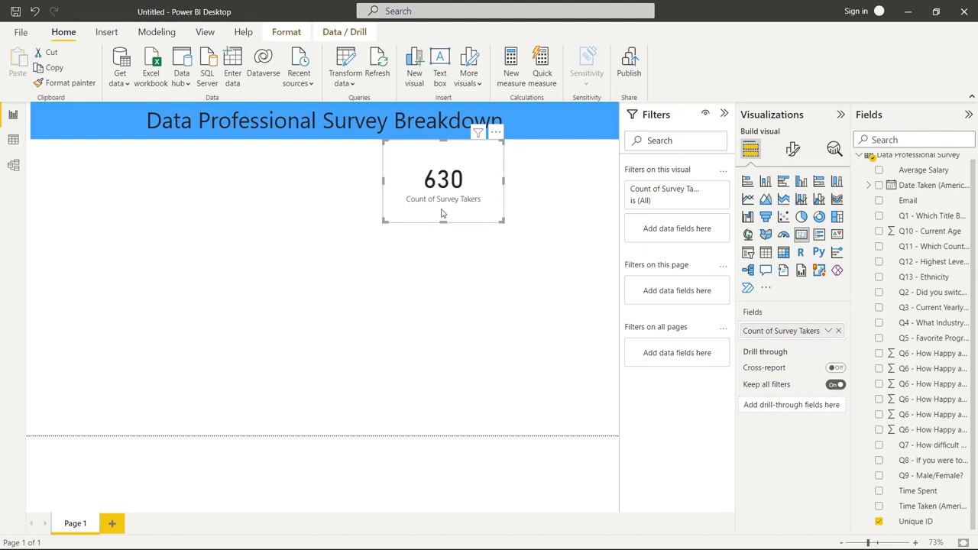
{"action": "left_click", "coordinate": [571, 278]}
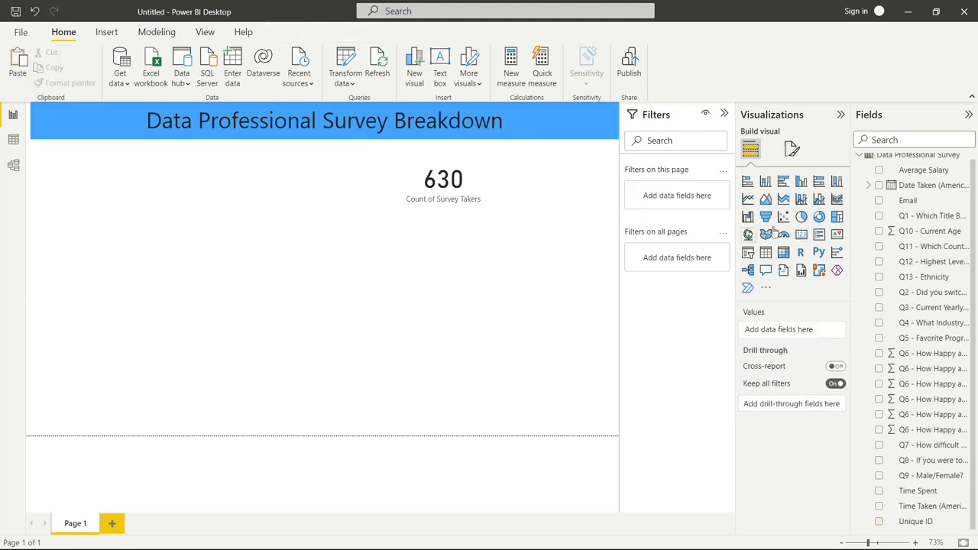
{"action": "left_click", "coordinate": [801, 235]}
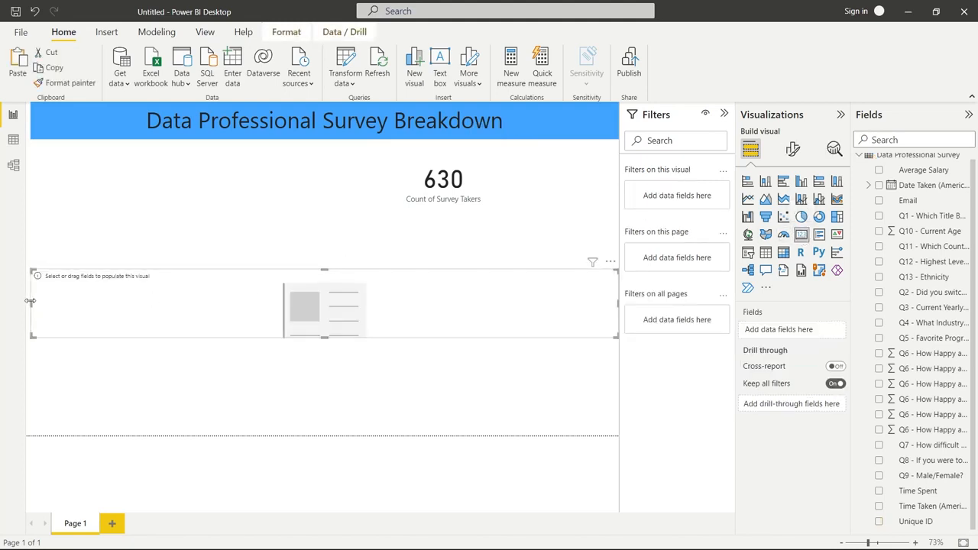
{"action": "left_click_drag", "start_coordinate": [30, 301], "coordinate": [557, 179]}
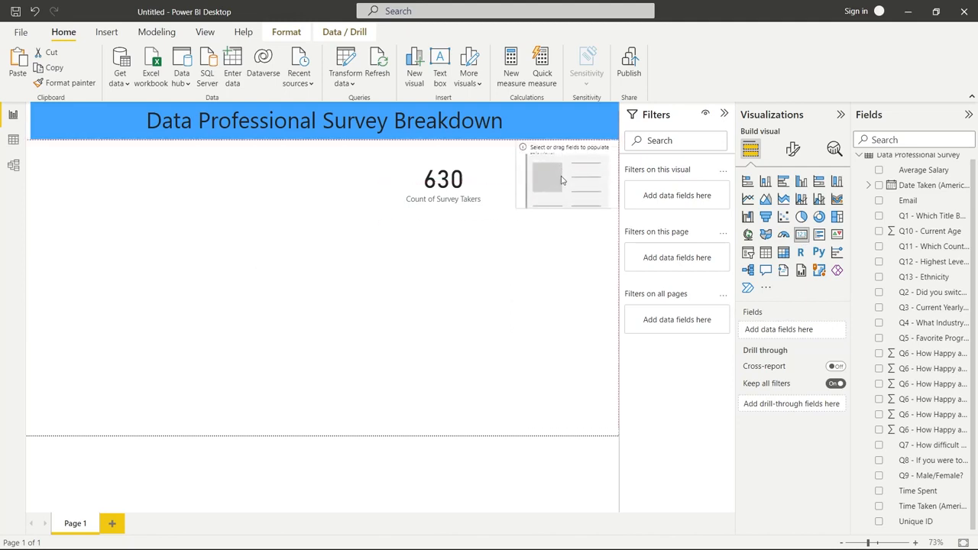
{"action": "left_click", "coordinate": [476, 193]}
{"action": "left_click", "coordinate": [522, 189]}
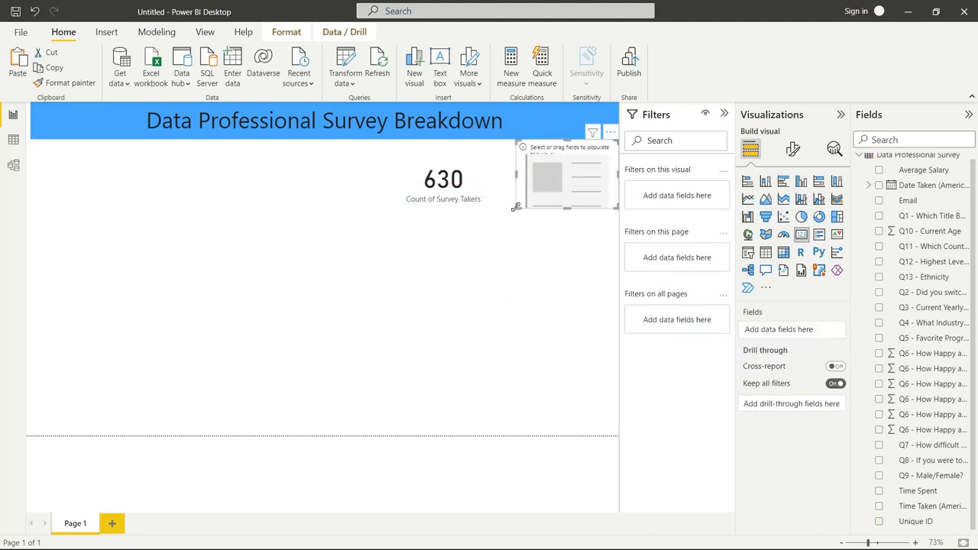
{"action": "left_click_drag", "start_coordinate": [516, 206], "coordinate": [509, 214]}
{"action": "left_click", "coordinate": [480, 200]}
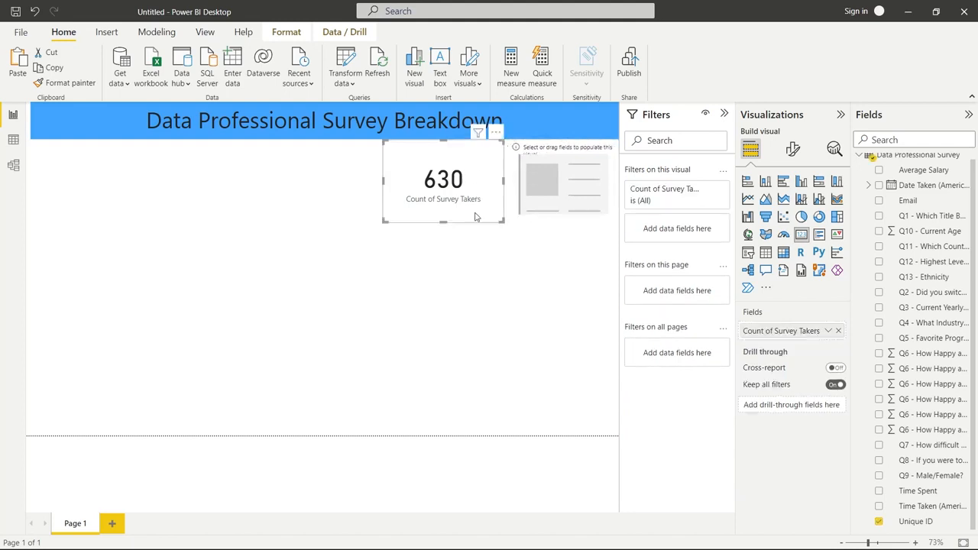
{"action": "left_click_drag", "start_coordinate": [403, 214], "coordinate": [408, 214]}
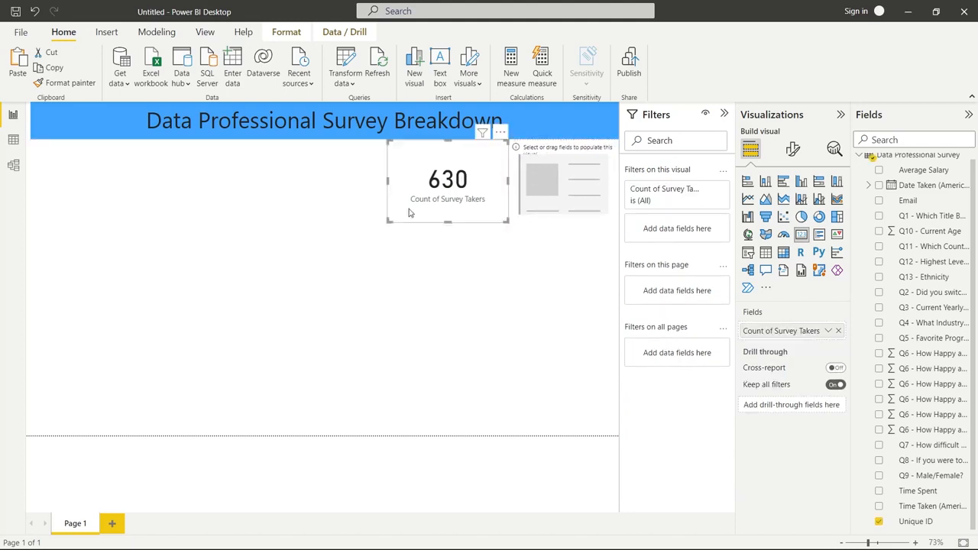
Show the average of Q10 - Current Age in the empty second card
{"action": "left_click", "coordinate": [541, 198]}
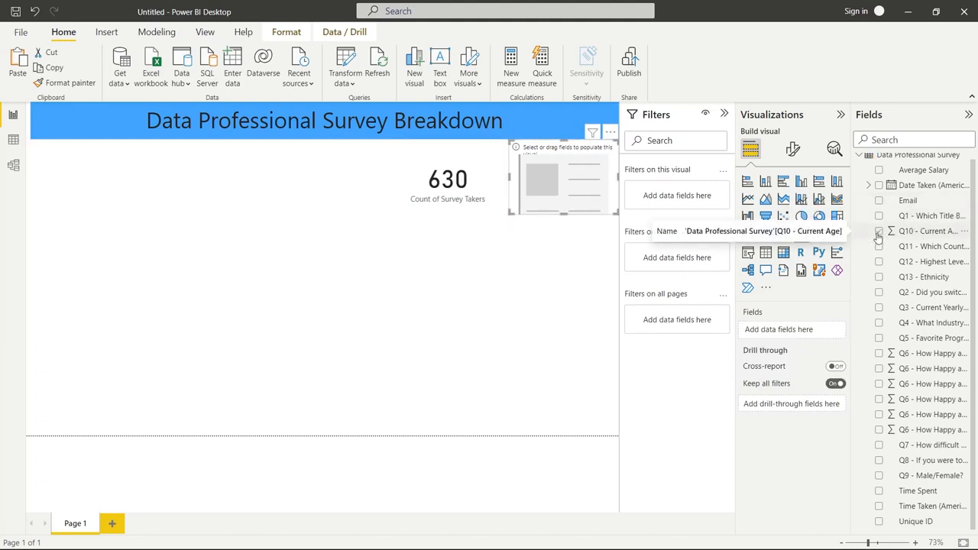
{"action": "left_click", "coordinate": [878, 231]}
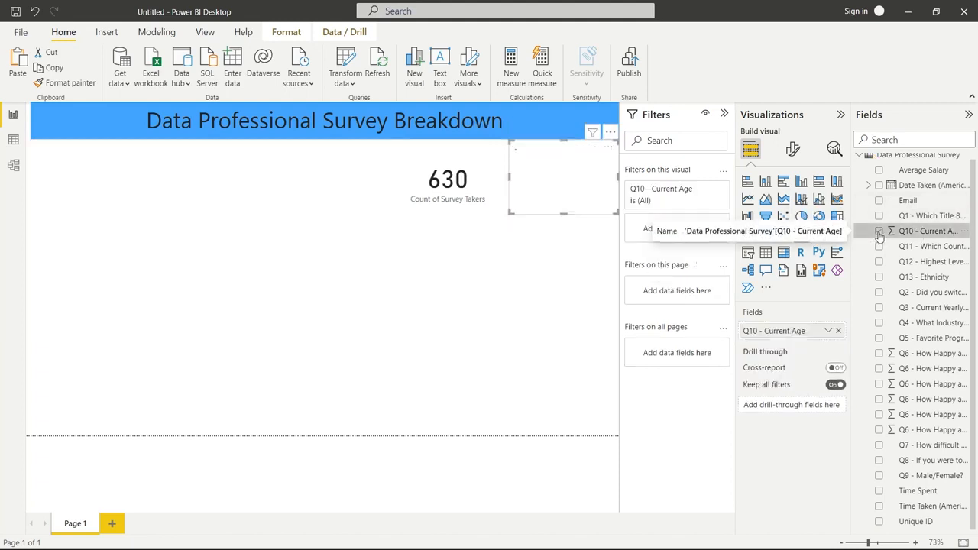
{"action": "left_click", "coordinate": [825, 335]}
{"action": "left_click", "coordinate": [864, 382]}
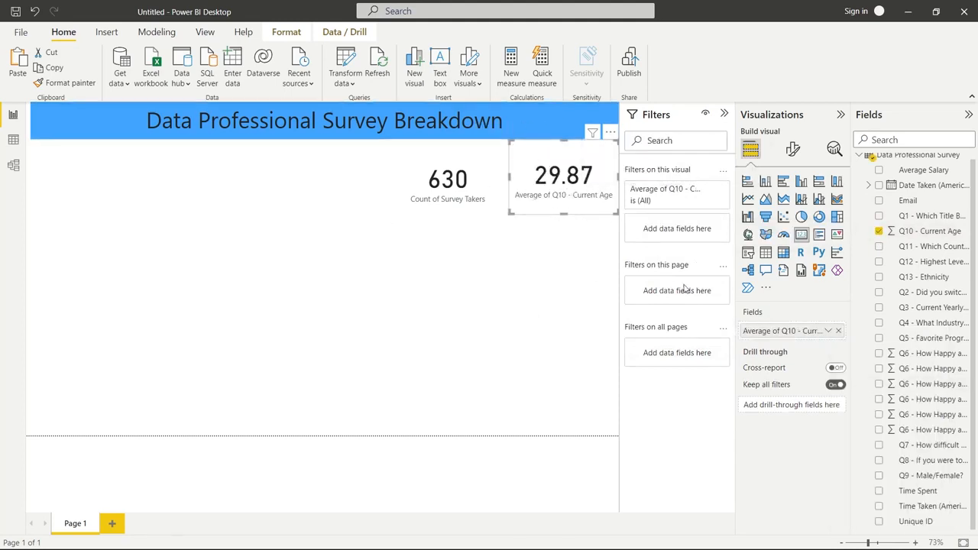
Rename the age card's field for this visual to "Average Age of Survey Taker"
{"action": "left_click", "coordinate": [827, 330]}
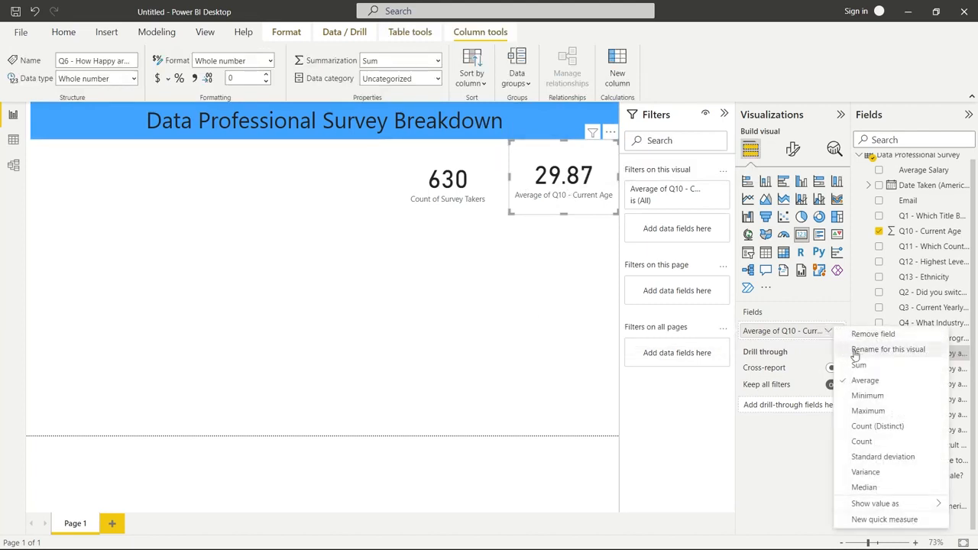
{"action": "left_click", "coordinate": [856, 351]}
{"action": "key", "text": "BackSpace"}
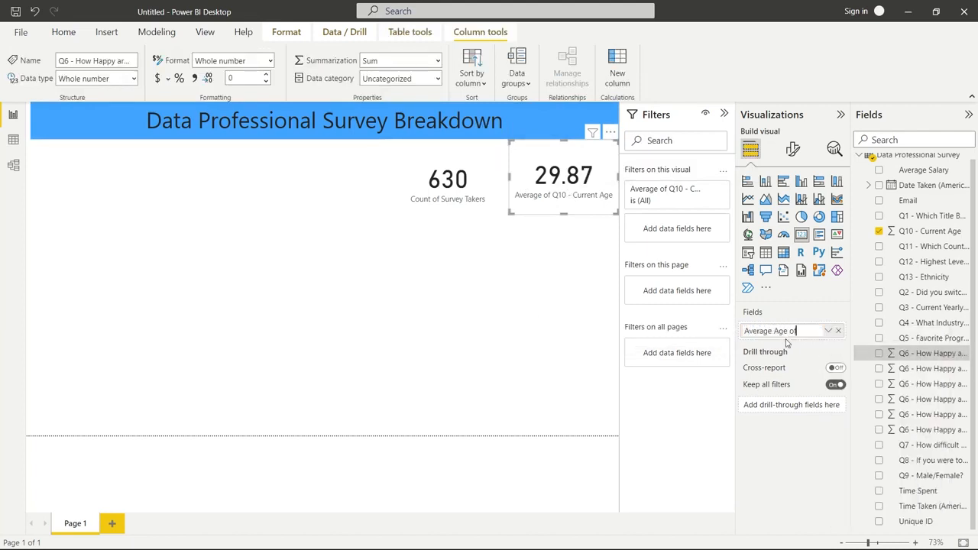
{"action": "type", "text": "Average Age of Surbey Ta"}
{"action": "key", "text": "BackSpace"}
{"action": "key", "text": "BackSpace"}
{"action": "key", "text": "BackSpace"}
{"action": "key", "text": "BackSpace"}
{"action": "type", "text": "vey Taker"}
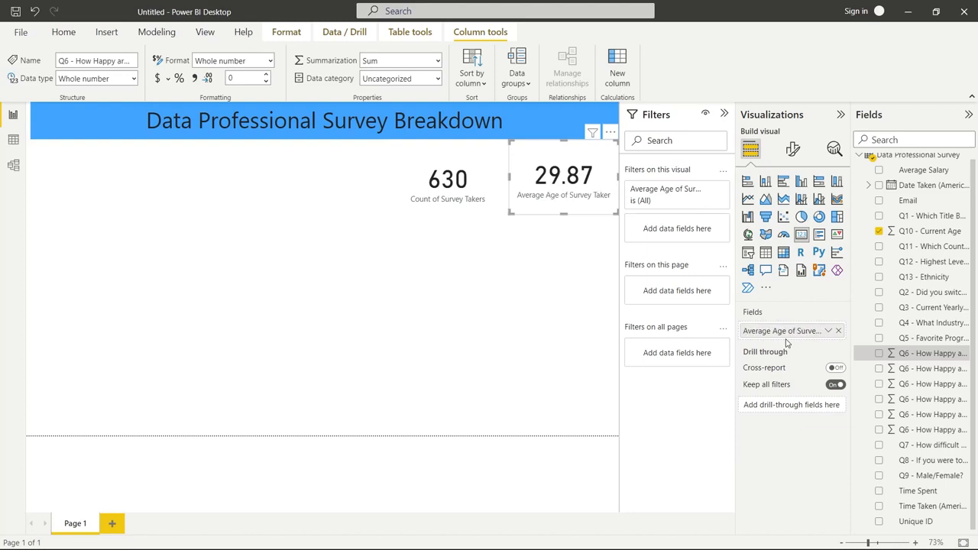
{"action": "left_click", "coordinate": [548, 291]}
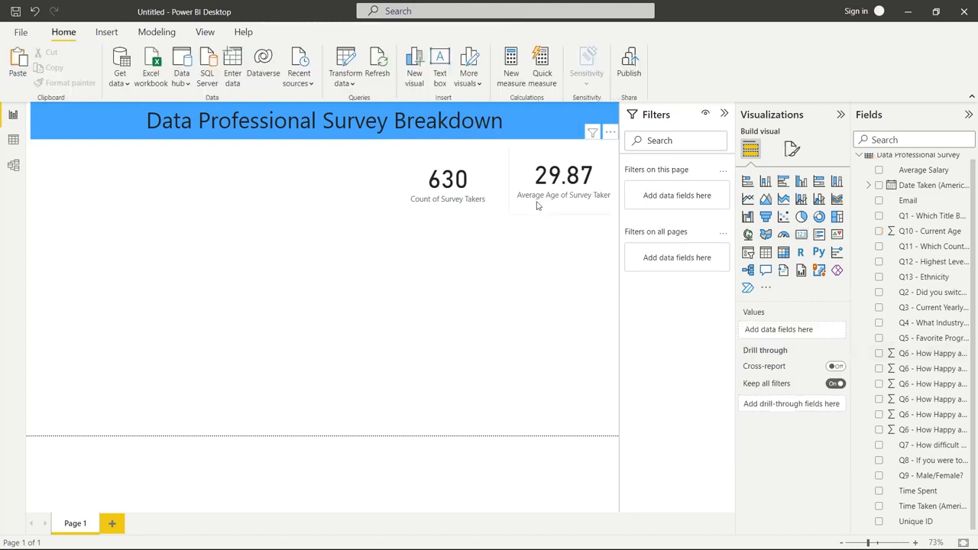
Adjust the survey takers card so that its number and label line up with the average age card
{"action": "left_click", "coordinate": [491, 206]}
{"action": "left_click", "coordinate": [503, 230]}
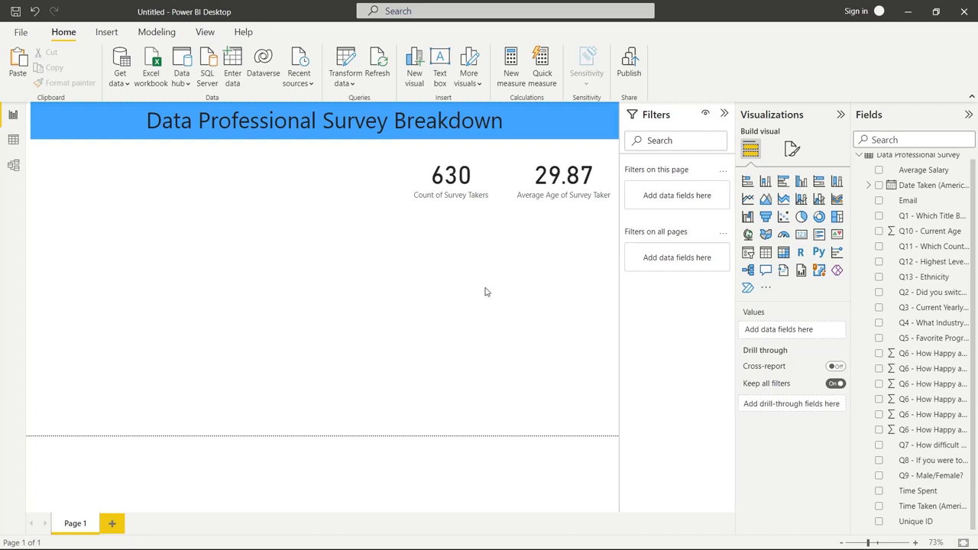
Add a clustered bar chart filling the page area below the cards, with the Q1 current role title field on its Y-axis
{"action": "left_click", "coordinate": [782, 186]}
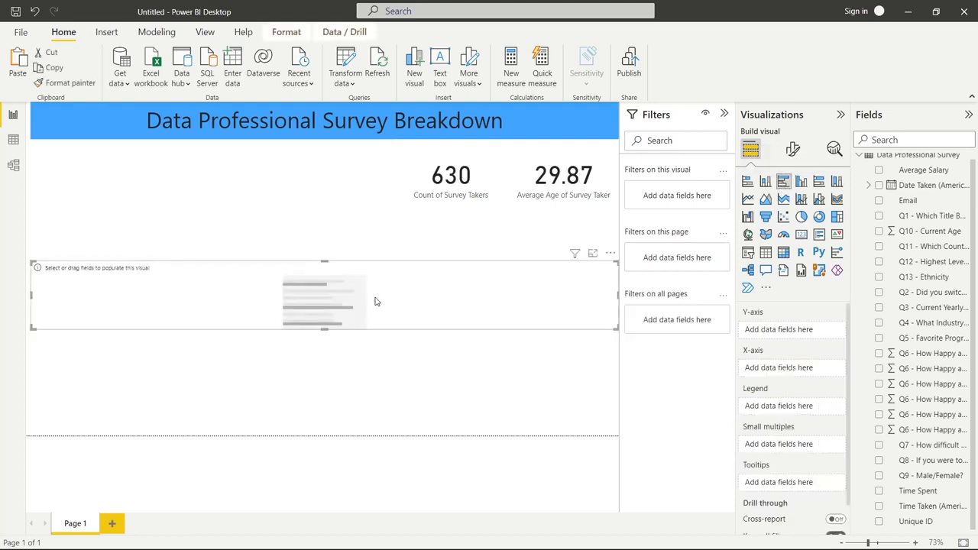
{"action": "left_click_drag", "start_coordinate": [325, 329], "coordinate": [346, 437]}
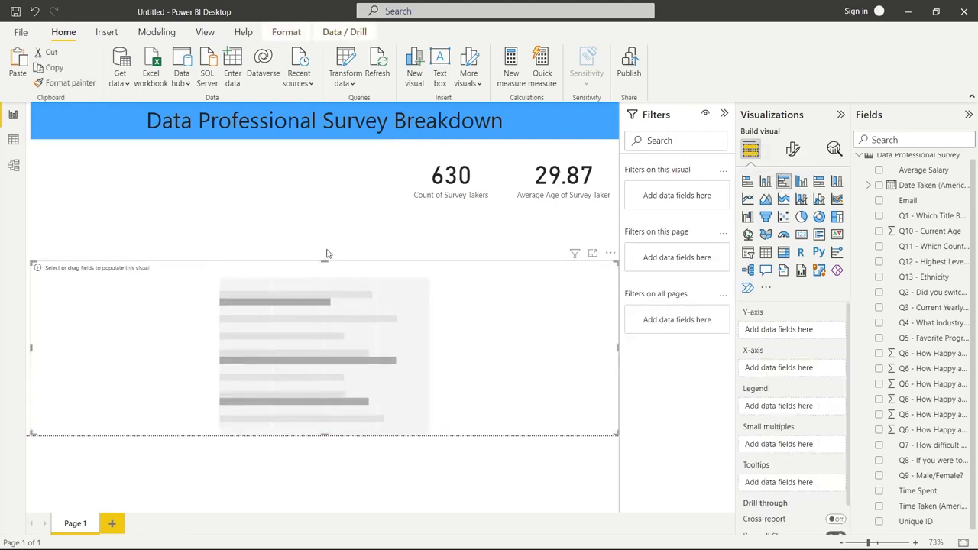
{"action": "left_click_drag", "start_coordinate": [329, 260], "coordinate": [331, 217]}
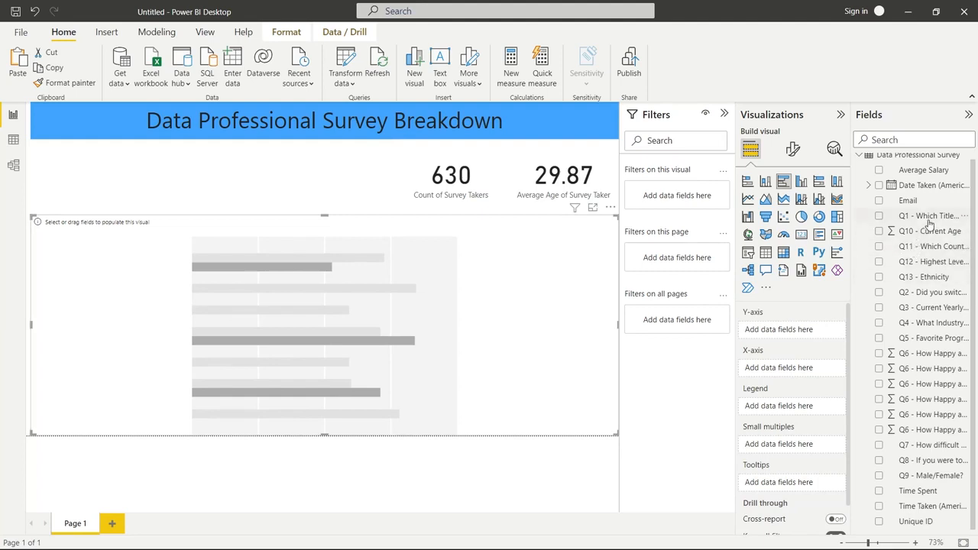
{"action": "left_click", "coordinate": [880, 216]}
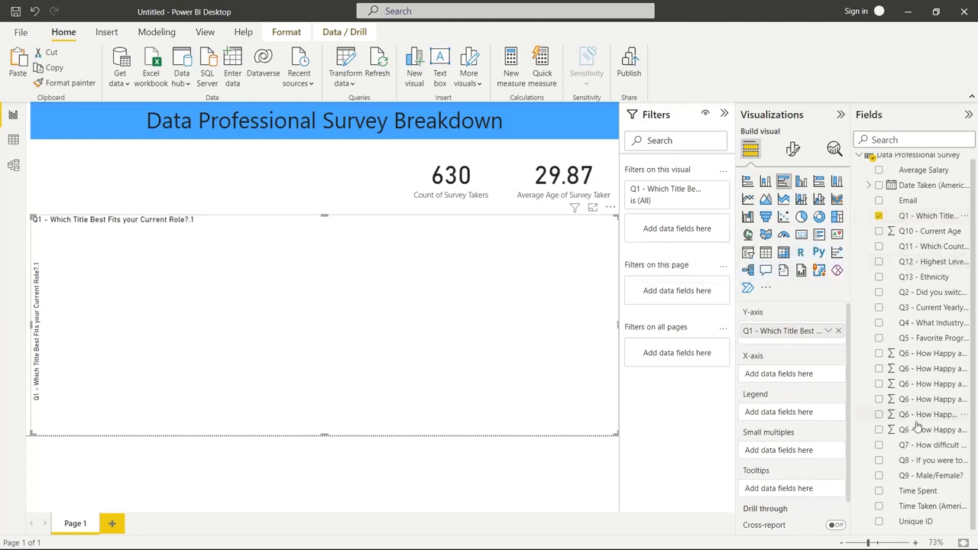
{"action": "left_click", "coordinate": [878, 171]}
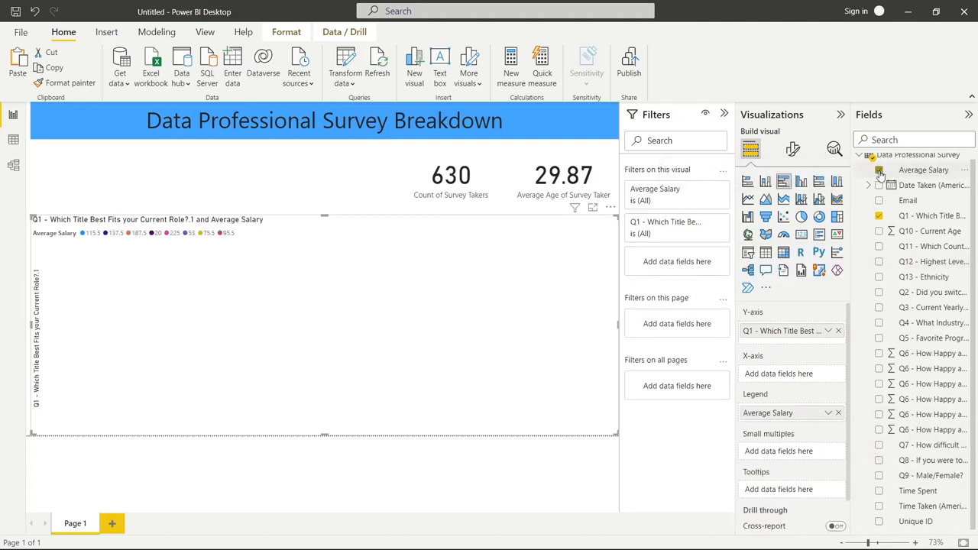
{"action": "left_click", "coordinate": [879, 171]}
{"action": "left_click", "coordinate": [964, 169]}
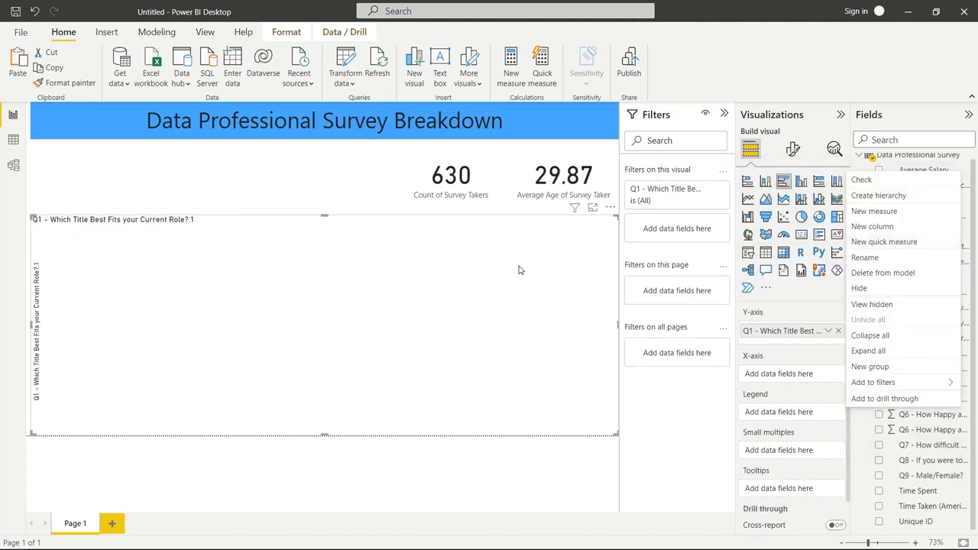
In the survey data table, change the Average Salary column's data type to Decimal number
{"action": "left_click", "coordinate": [16, 144]}
{"action": "scroll", "coordinate": [393, 202], "scroll_direction": "right", "scroll_amount": 5}
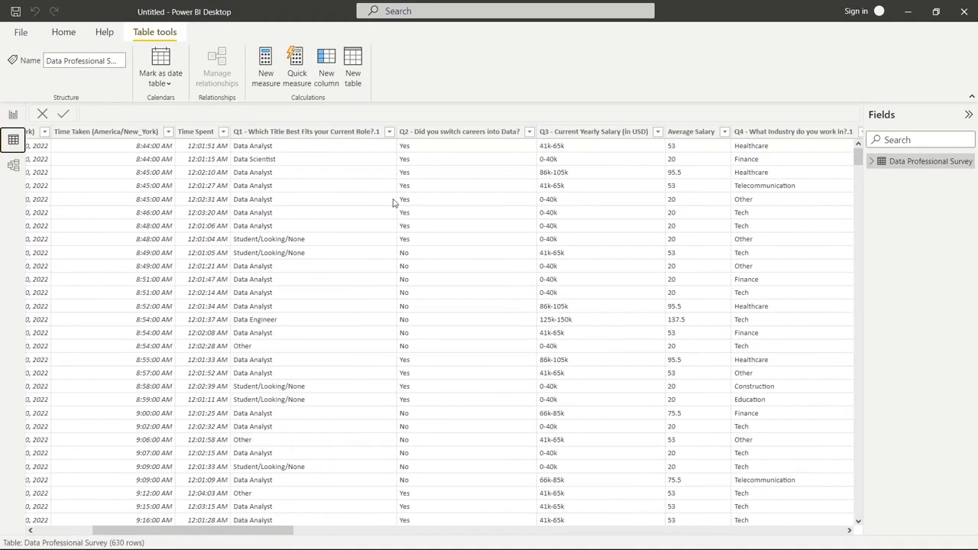
{"action": "scroll", "coordinate": [393, 203], "scroll_direction": "right", "scroll_amount": 1}
{"action": "scroll", "coordinate": [393, 203], "scroll_direction": "left", "scroll_amount": 1}
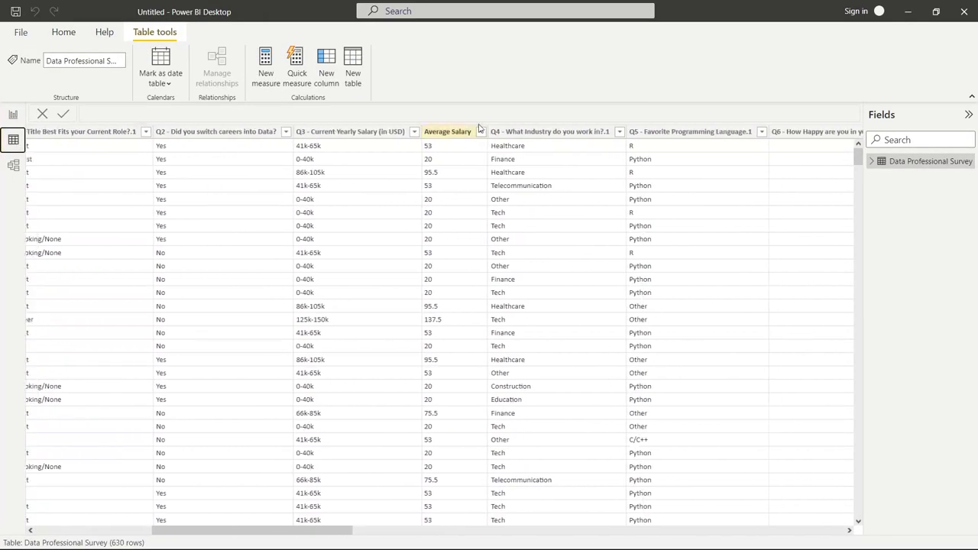
{"action": "left_click", "coordinate": [481, 131]}
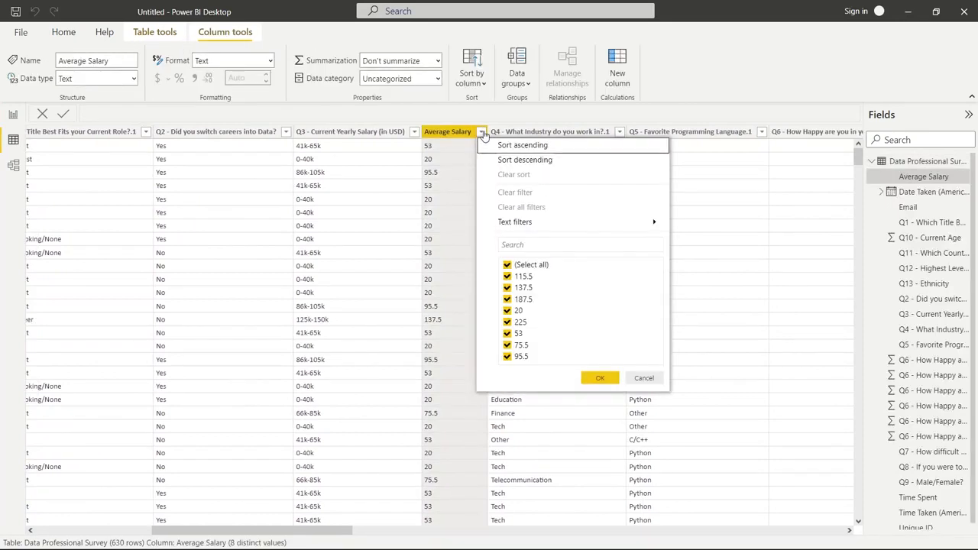
{"action": "left_click", "coordinate": [451, 136]}
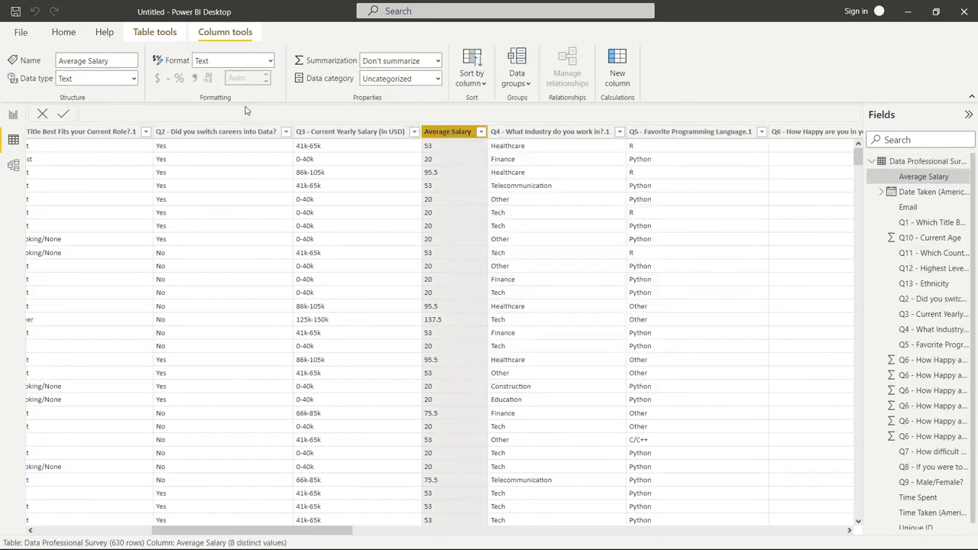
{"action": "left_click", "coordinate": [132, 79]}
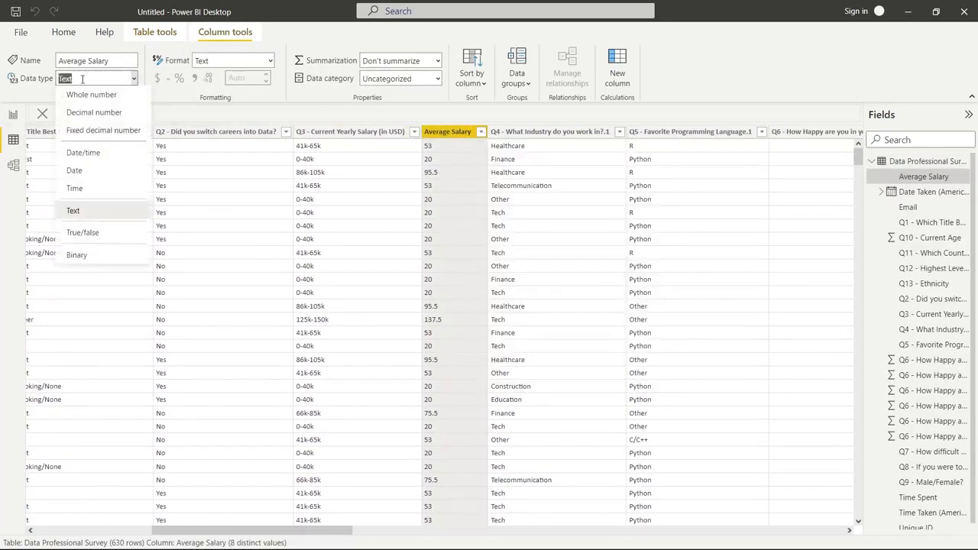
{"action": "left_click", "coordinate": [100, 114]}
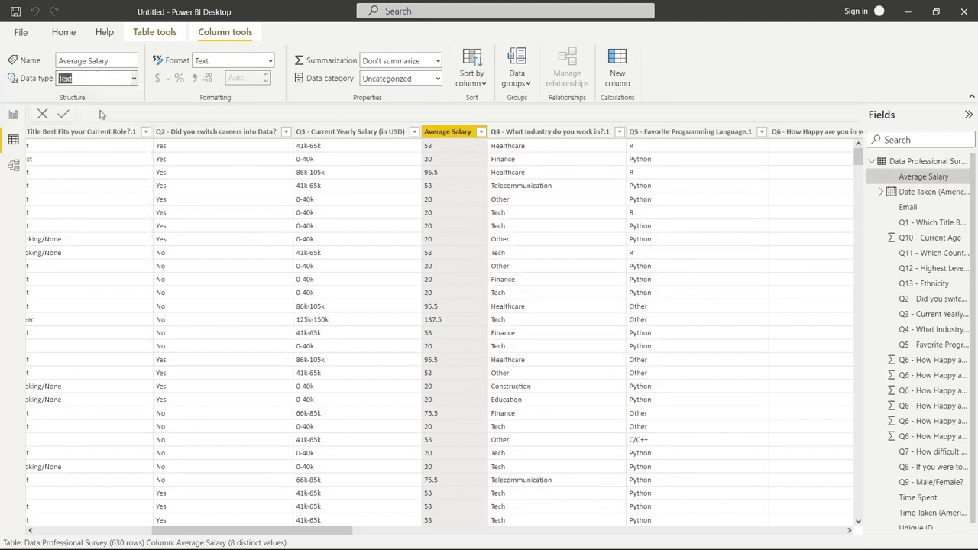
{"action": "left_click", "coordinate": [562, 324]}
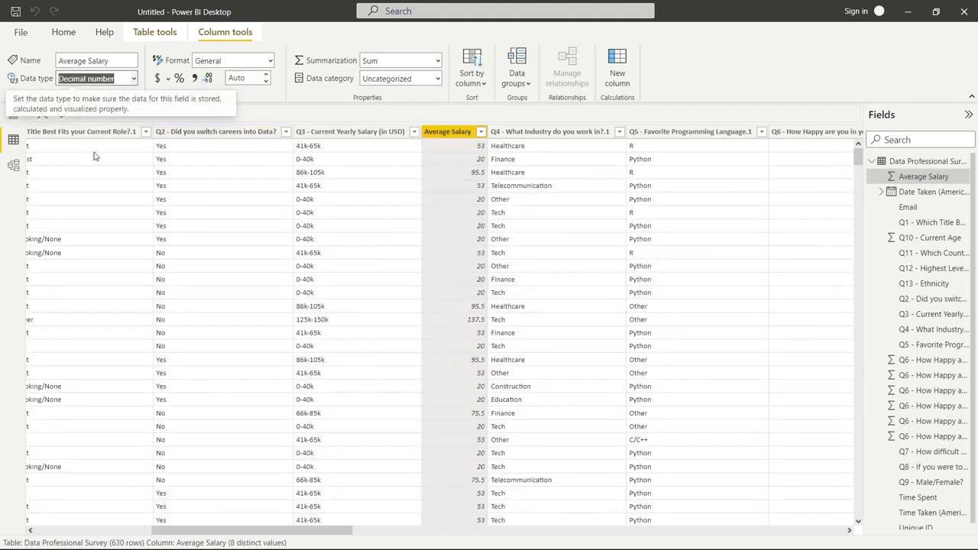
Back in the report, plot Average Salary on the bar chart's X-axis, aggregated as an average
{"action": "left_click", "coordinate": [13, 122]}
{"action": "left_click", "coordinate": [13, 116]}
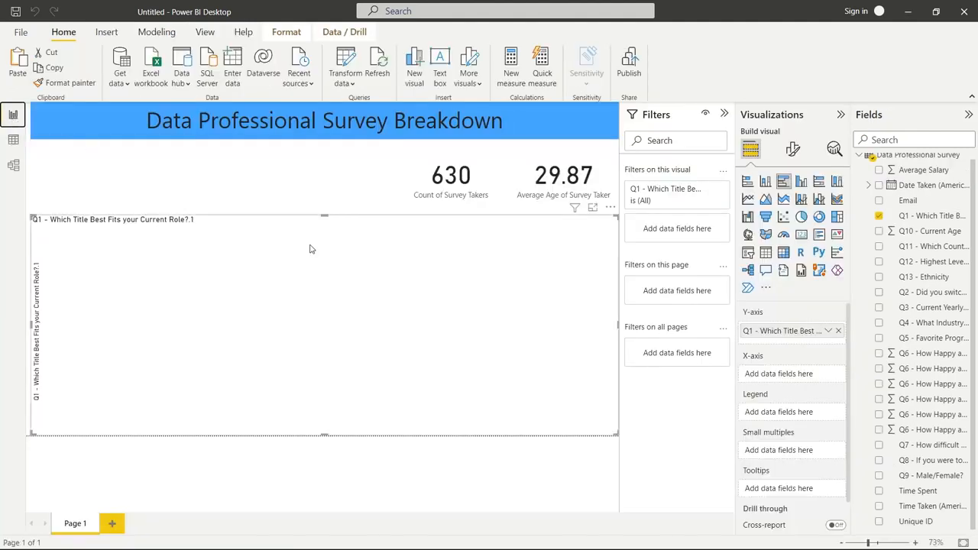
{"action": "left_click", "coordinate": [880, 171]}
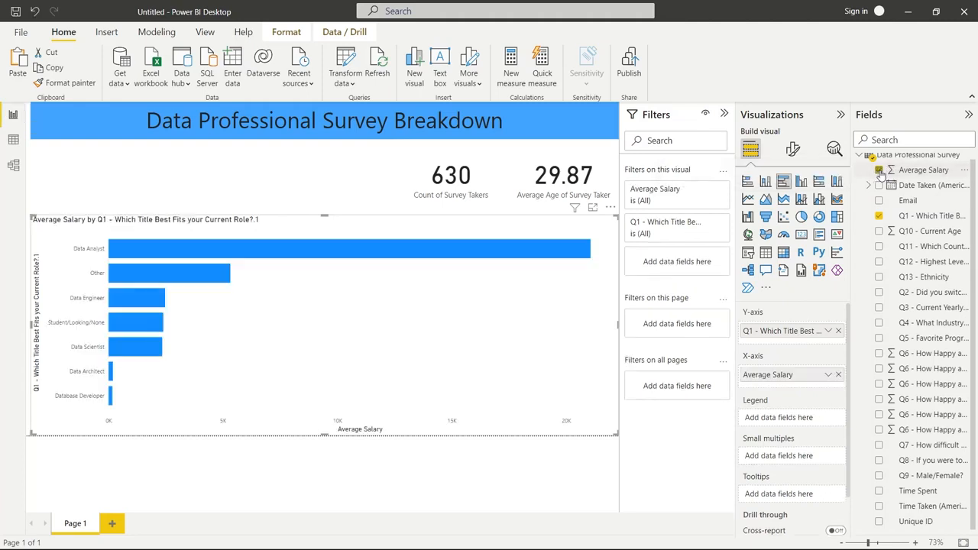
{"action": "left_click", "coordinate": [827, 376]}
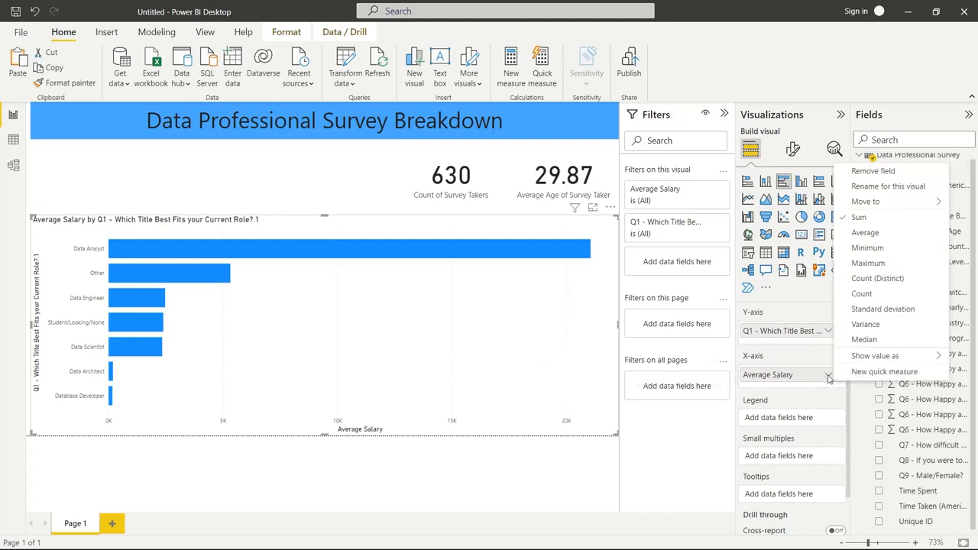
{"action": "left_click", "coordinate": [890, 233]}
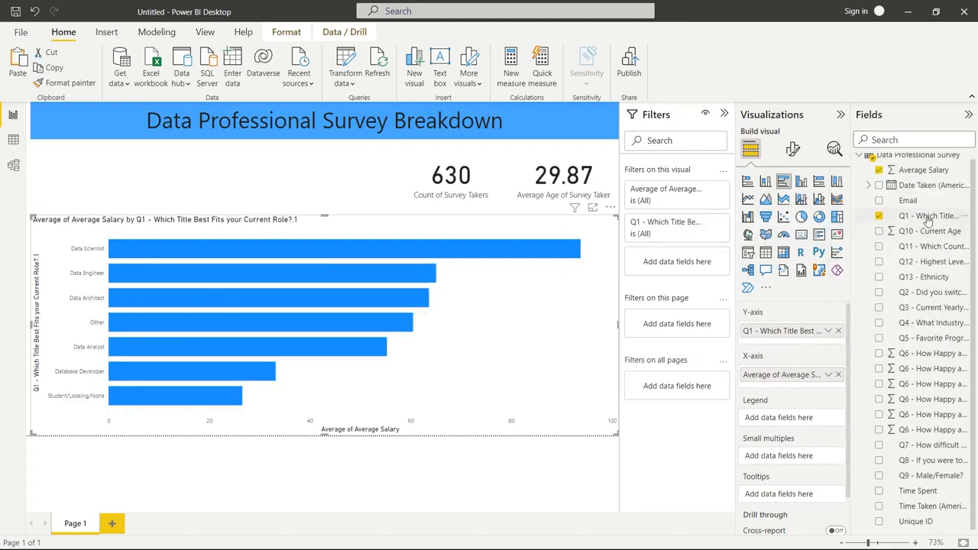
Color the clustered bars by role, using the Q1 current role title field as the chart's legend
{"action": "left_click_drag", "start_coordinate": [925, 222], "coordinate": [783, 417]}
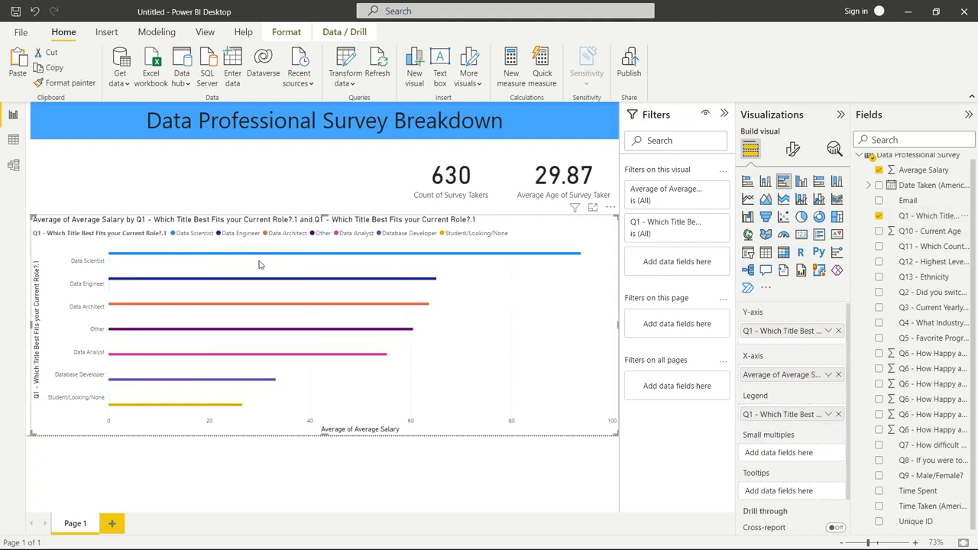
{"action": "mouse_move", "coordinate": [573, 259]}
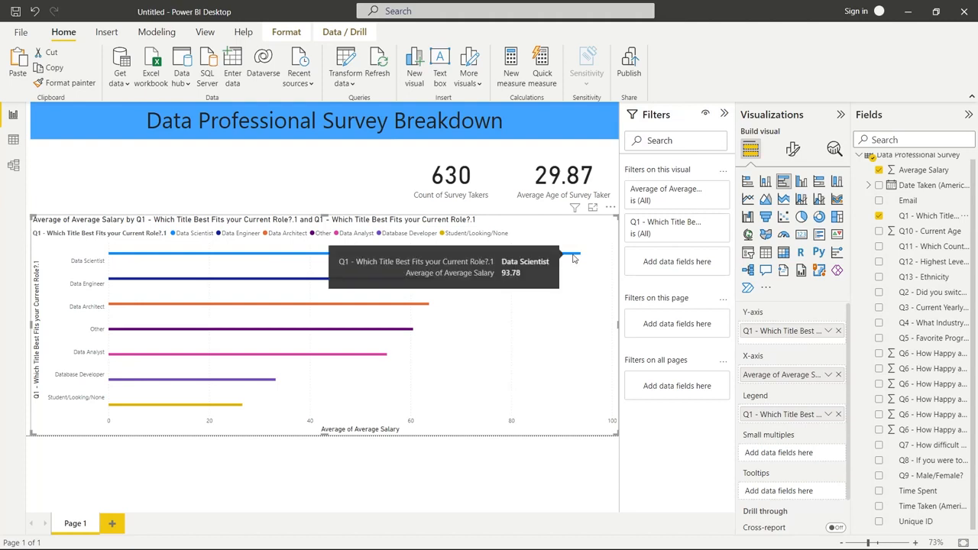
{"action": "mouse_move", "coordinate": [335, 282]}
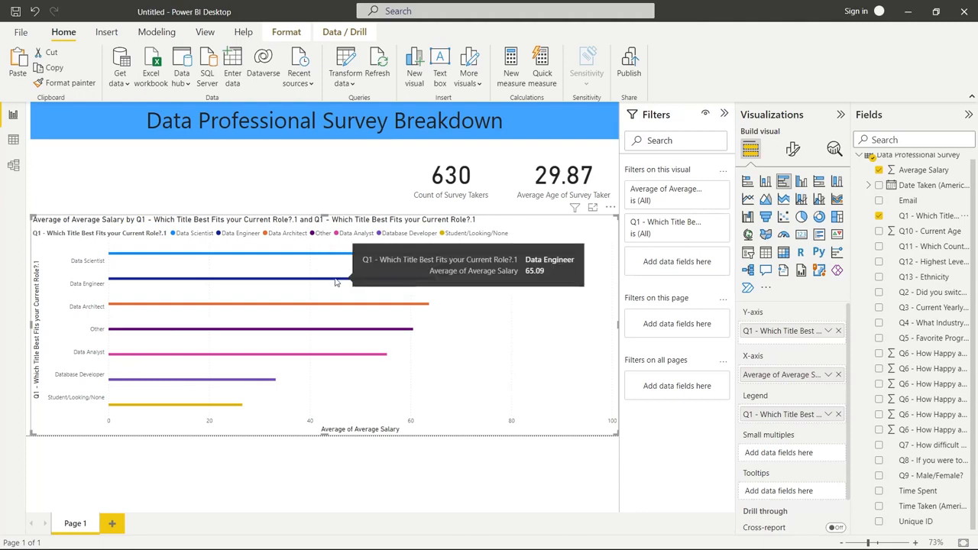
{"action": "mouse_move", "coordinate": [313, 307]}
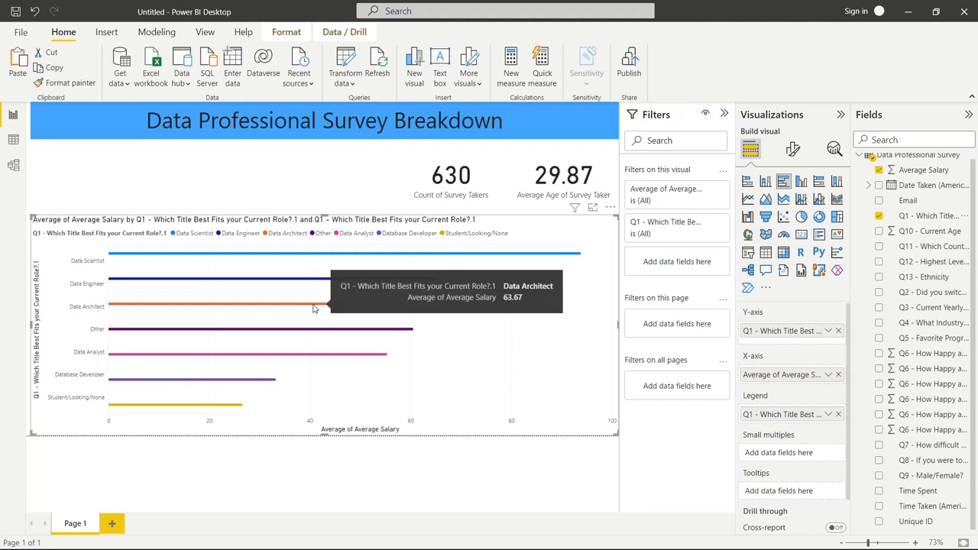
{"action": "mouse_move", "coordinate": [199, 410]}
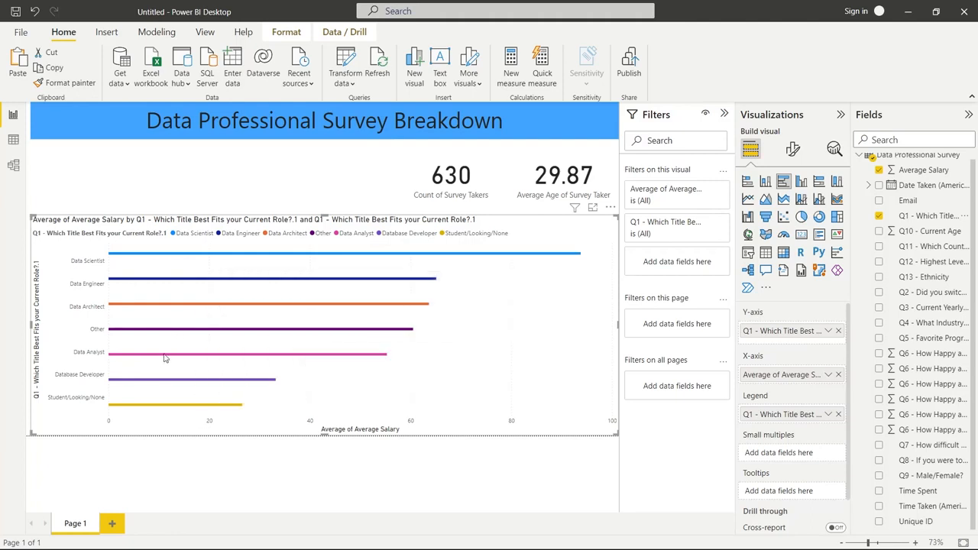
{"action": "mouse_move", "coordinate": [165, 358]}
{"action": "mouse_move", "coordinate": [374, 359]}
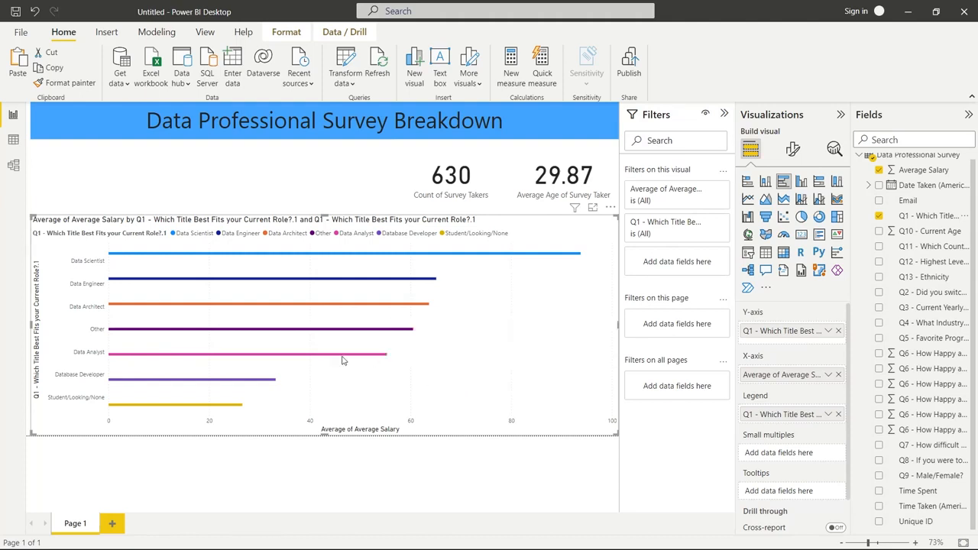
Convert the chart to a stacked bar chart with the Q1 role title field as legend, and narrow it to just over a third of the page width
{"action": "left_click", "coordinate": [747, 182]}
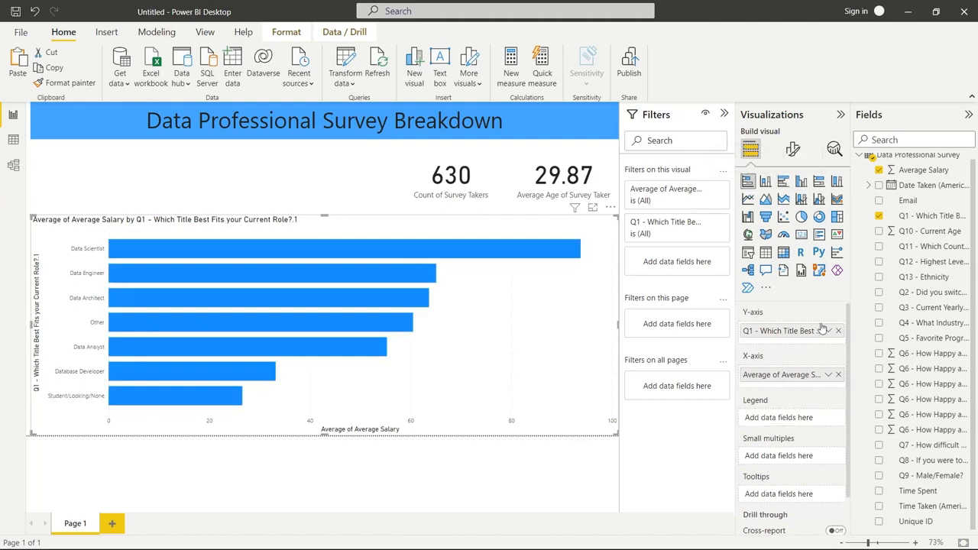
{"action": "left_click_drag", "start_coordinate": [928, 215], "coordinate": [820, 424]}
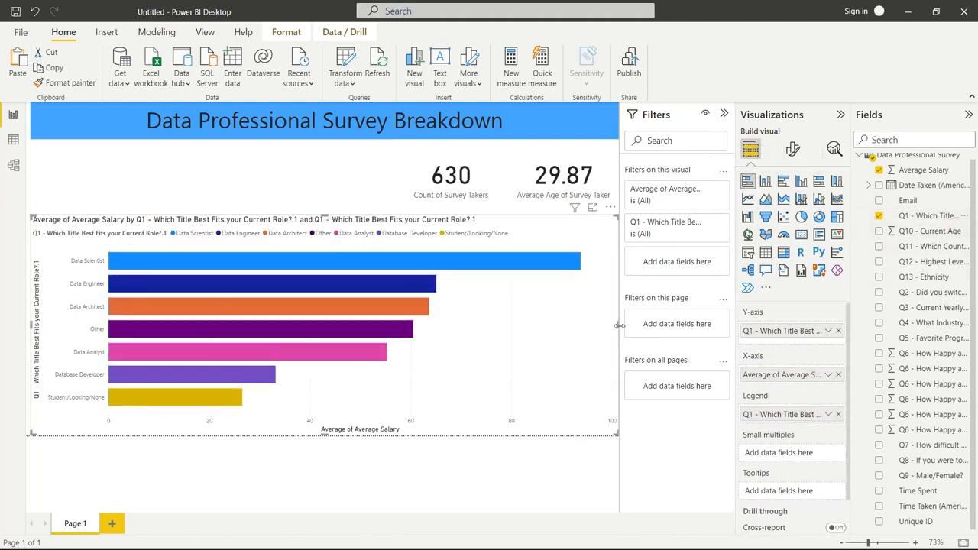
{"action": "mouse_move", "coordinate": [618, 324]}
{"action": "left_mouse_down"}
{"action": "mouse_move", "coordinate": [601, 328]}
{"action": "mouse_move", "coordinate": [621, 321]}
{"action": "left_mouse_up"}
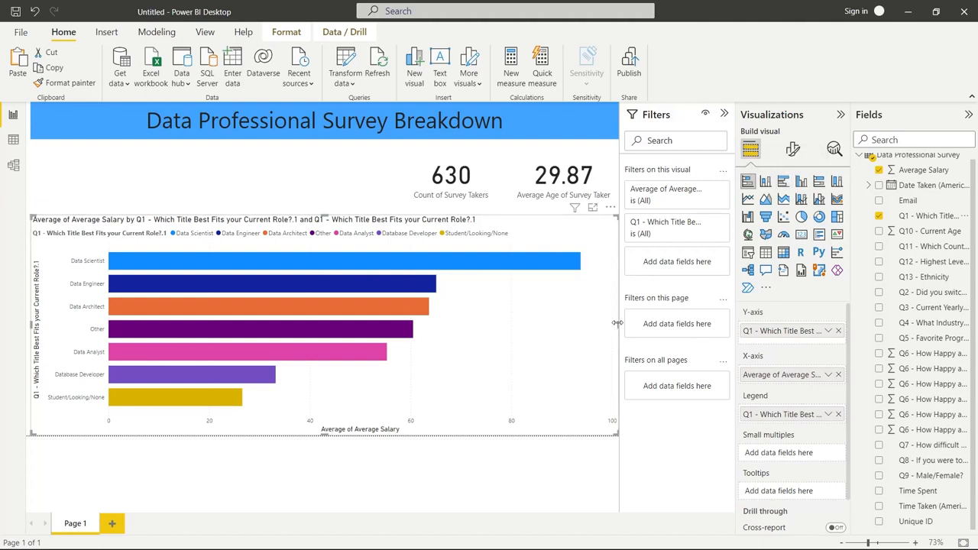
{"action": "left_click_drag", "start_coordinate": [617, 323], "coordinate": [246, 349]}
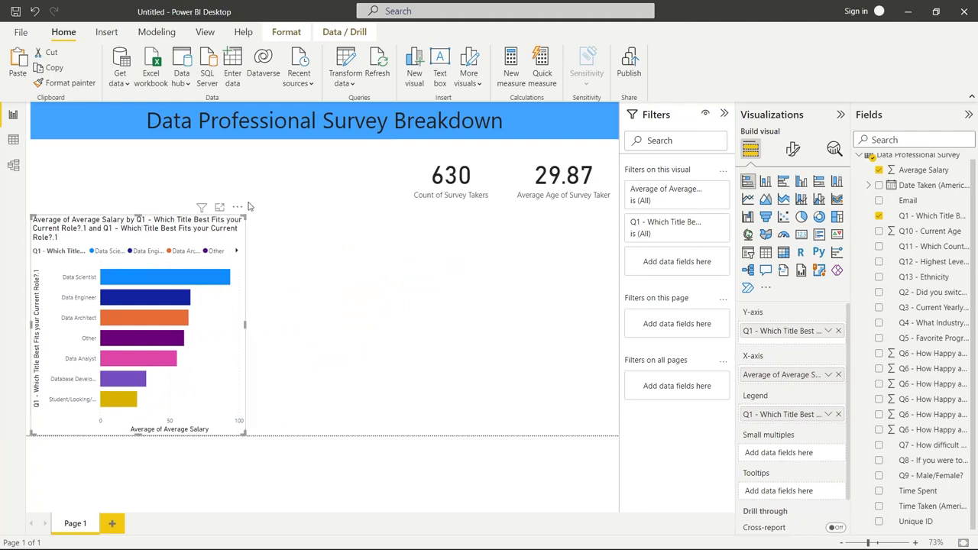
Title the bar chart "Average Salary By Job Title" and widen the chart slightly
{"action": "left_click", "coordinate": [793, 148]}
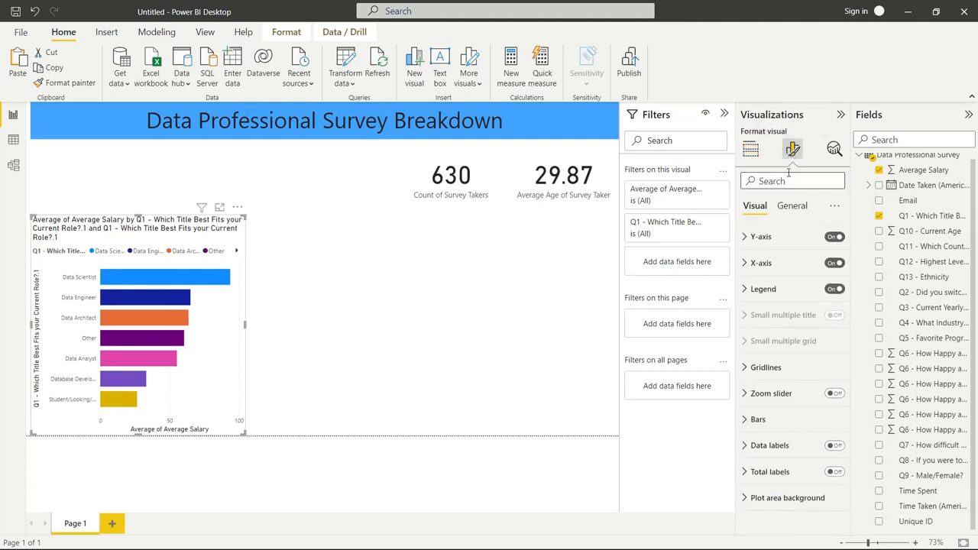
{"action": "left_click", "coordinate": [791, 205]}
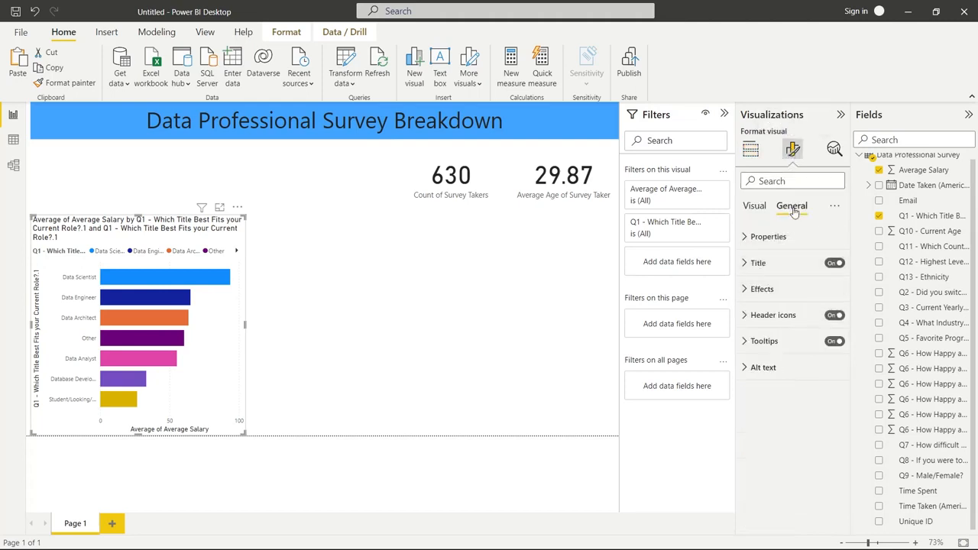
{"action": "left_click", "coordinate": [759, 263]}
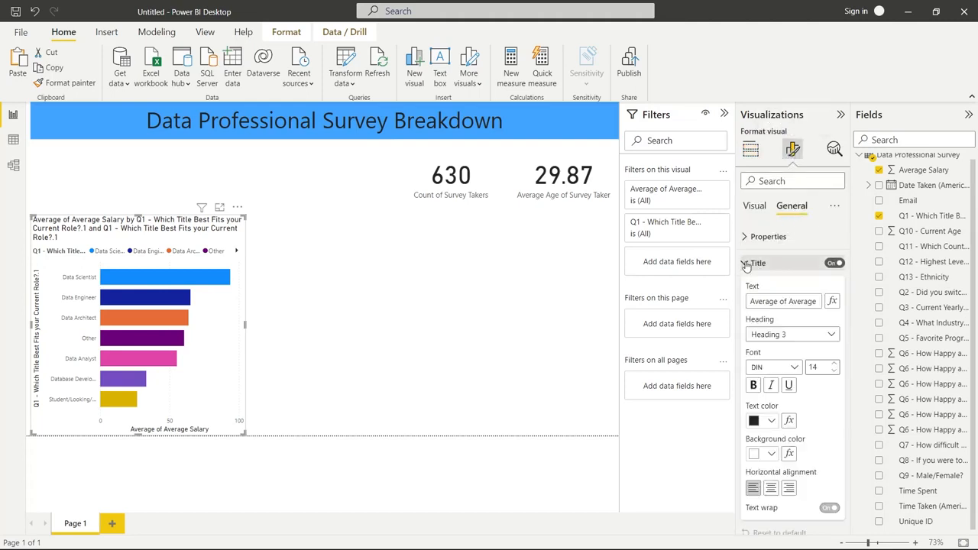
{"action": "triple_click", "coordinate": [770, 301]}
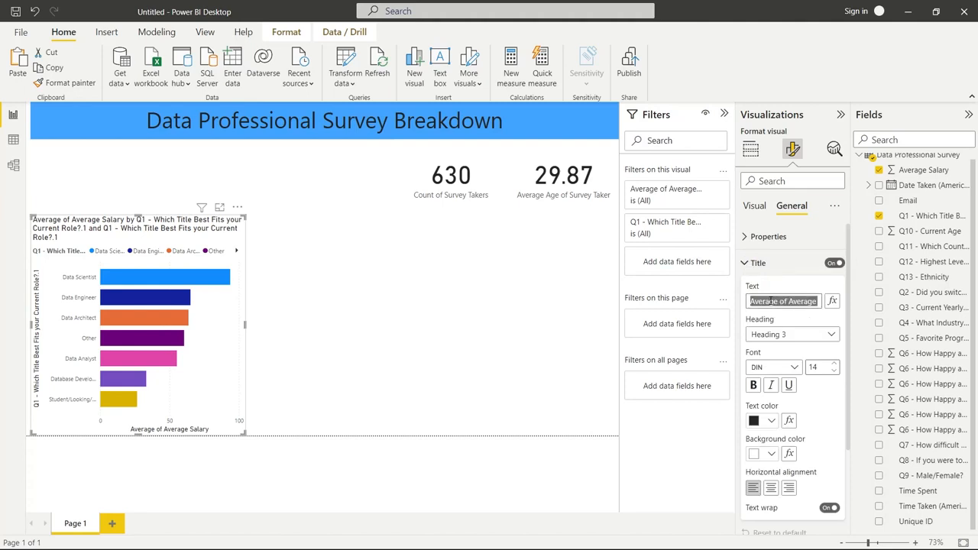
{"action": "type", "text": "Average S"}
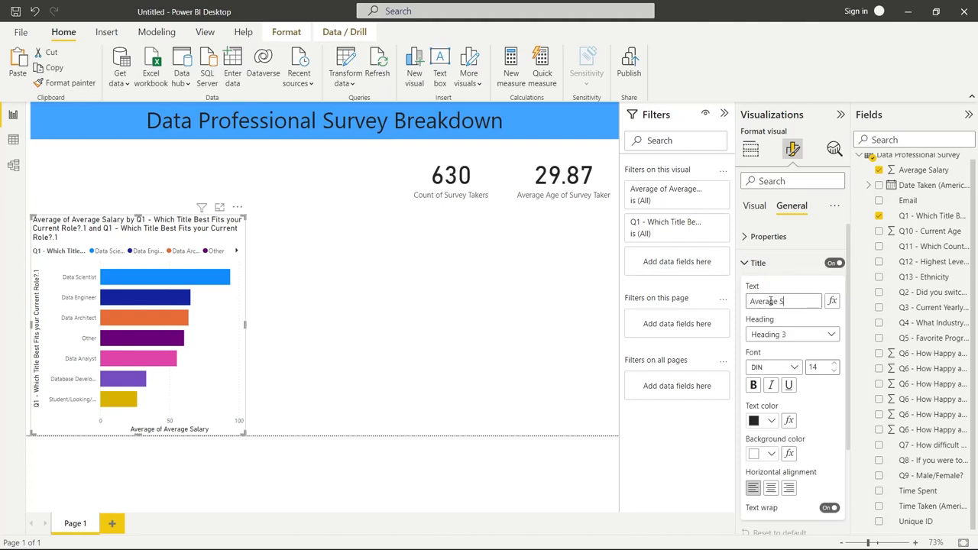
{"action": "type", "text": "alary By"}
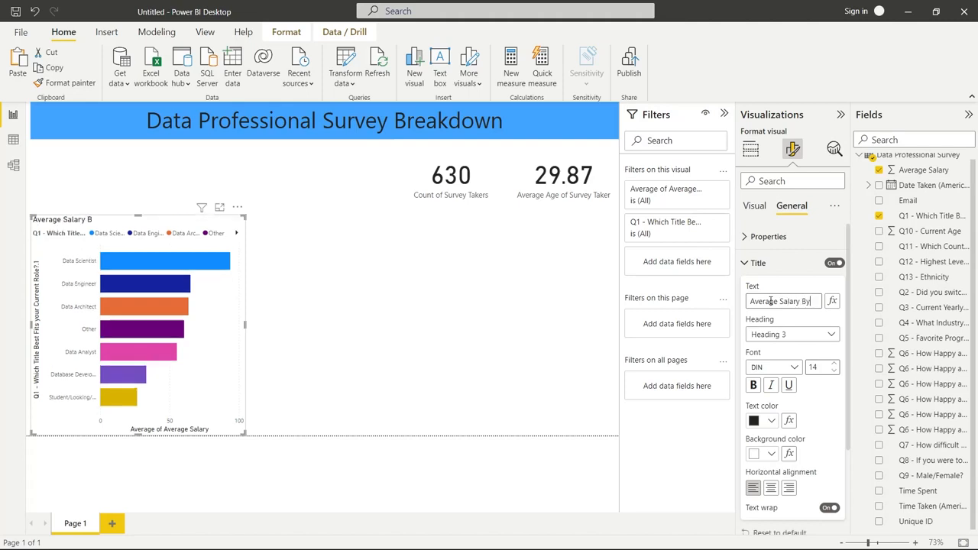
{"action": "type", "text": " Job Title"}
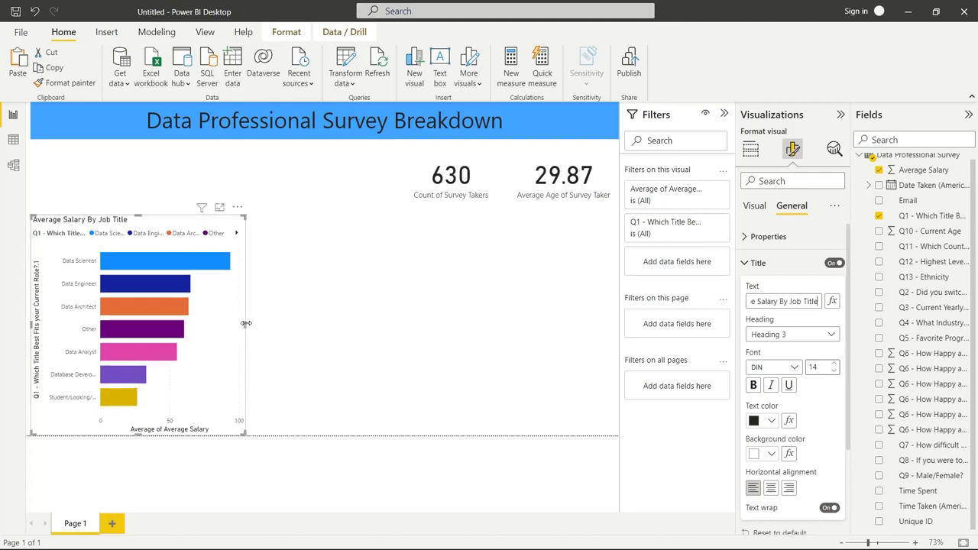
{"action": "left_click_drag", "start_coordinate": [245, 323], "coordinate": [274, 333]}
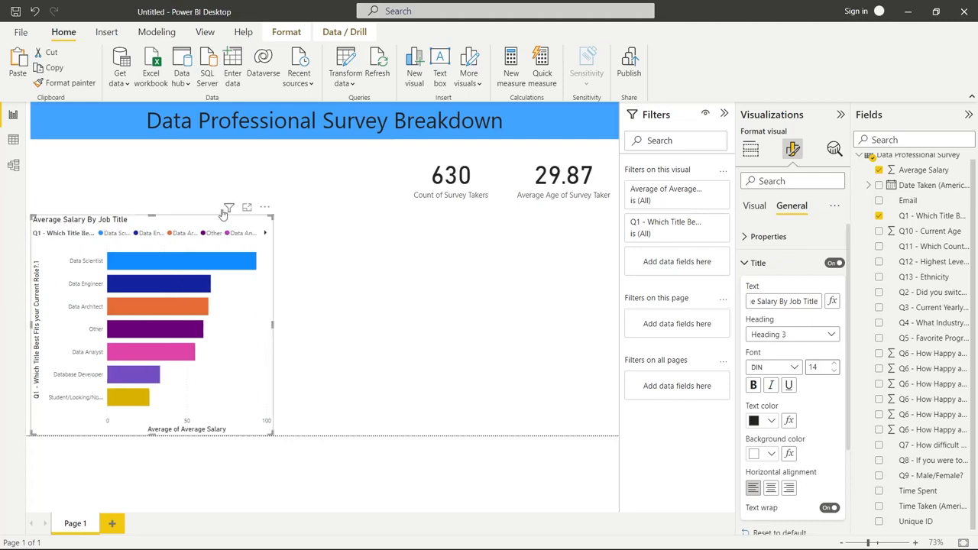
Shrink the salary bar chart to about 30% of the page width directly under the banner, and extend the banner to the page's left edge
{"action": "left_click_drag", "start_coordinate": [199, 223], "coordinate": [195, 223]}
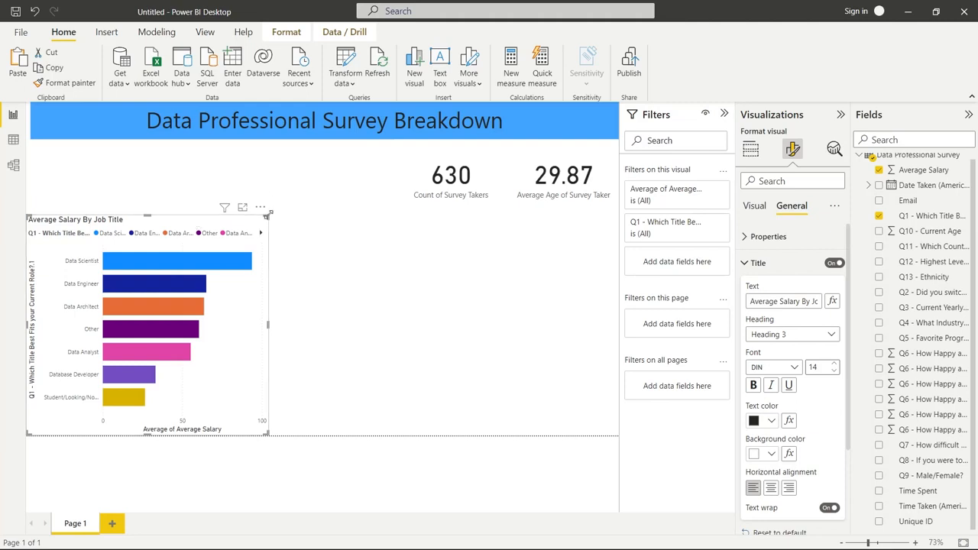
{"action": "left_click_drag", "start_coordinate": [267, 217], "coordinate": [141, 153]}
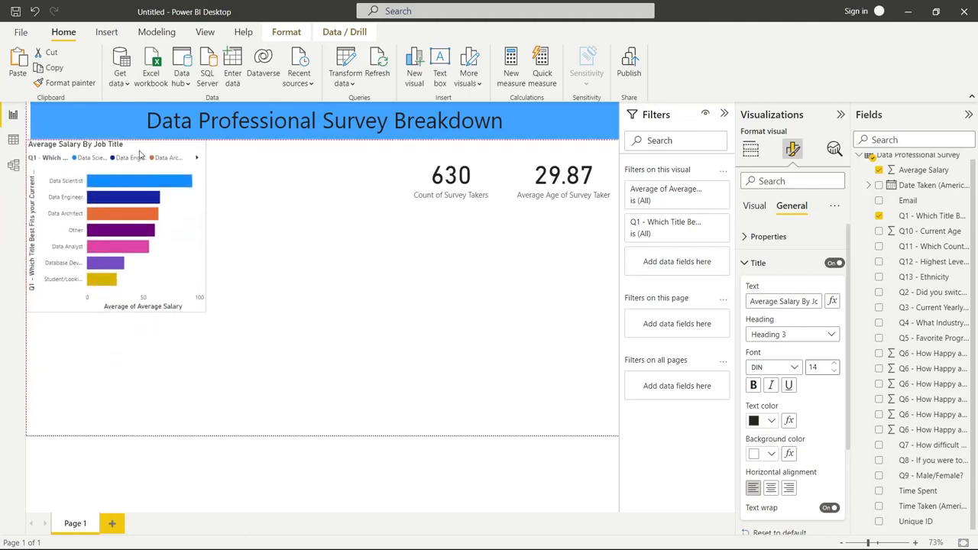
{"action": "left_click", "coordinate": [32, 122]}
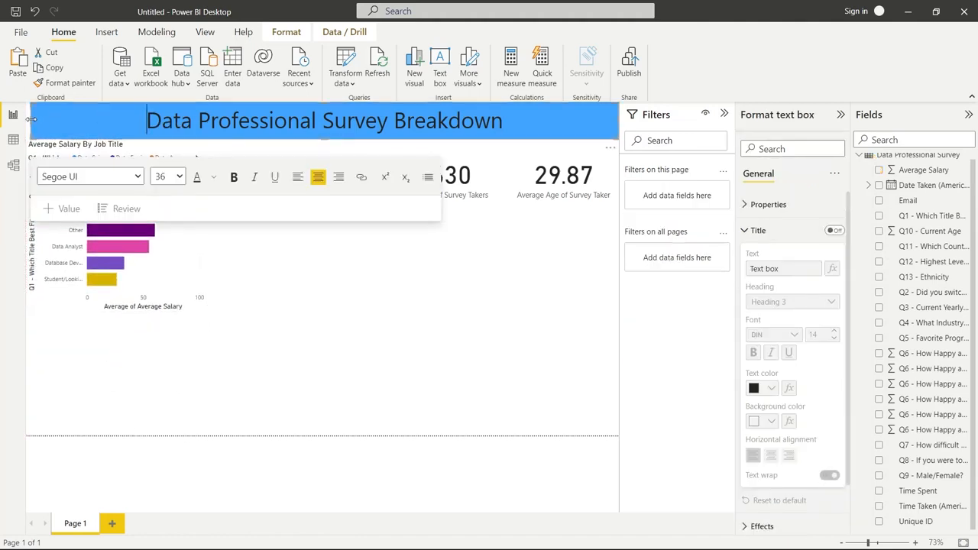
{"action": "left_click_drag", "start_coordinate": [32, 122], "coordinate": [25, 126]}
{"action": "left_click", "coordinate": [370, 310]}
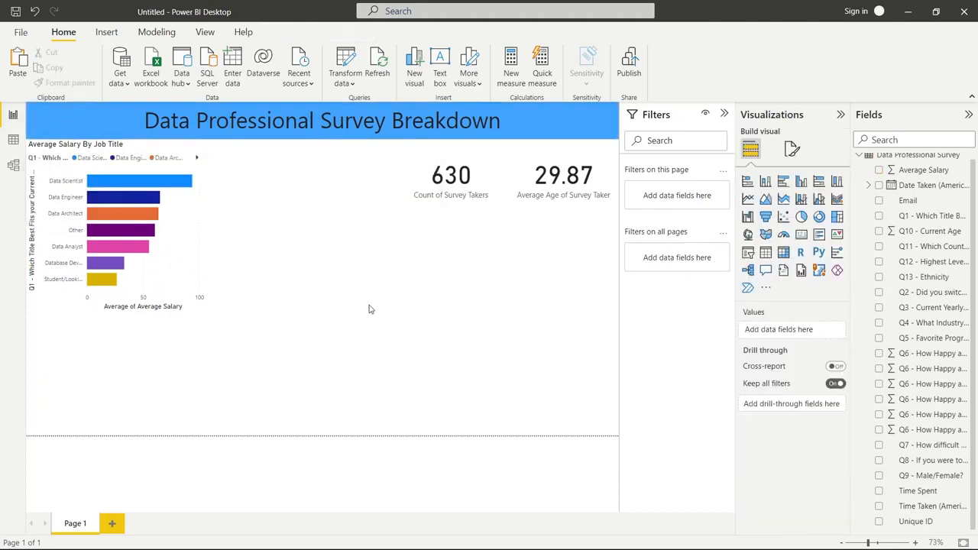
Rename the salary chart's Q1 role title field to "Job Title" for this visual
{"action": "left_click", "coordinate": [192, 233]}
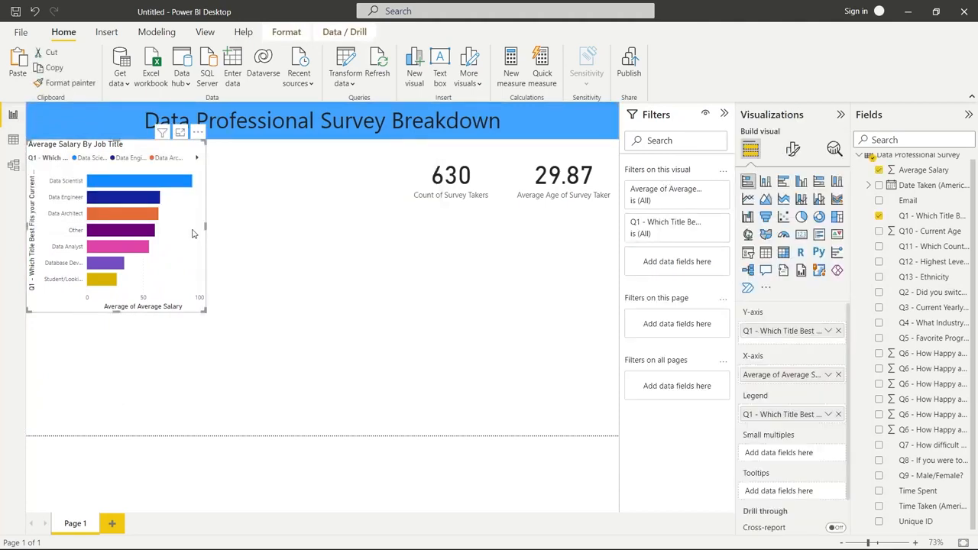
{"action": "left_click", "coordinate": [828, 332]}
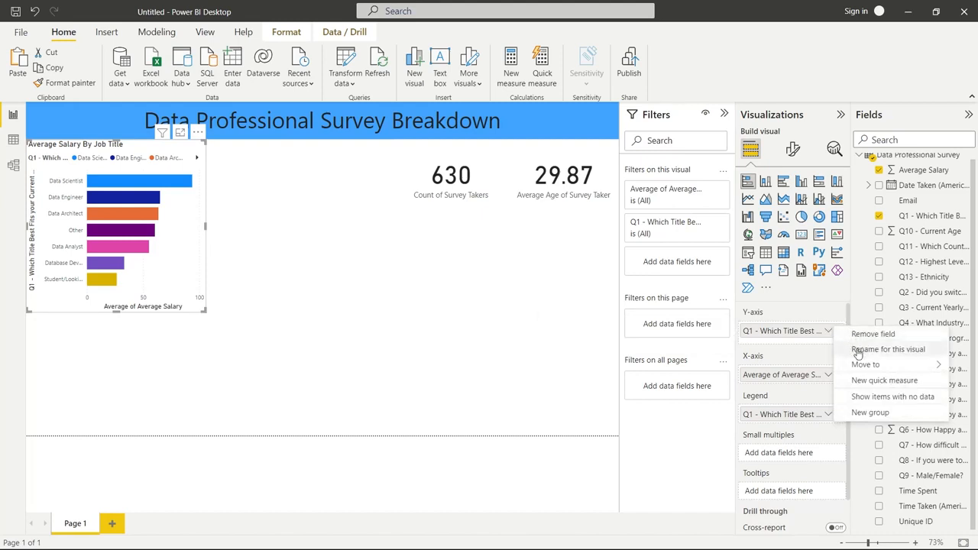
{"action": "left_click", "coordinate": [857, 350]}
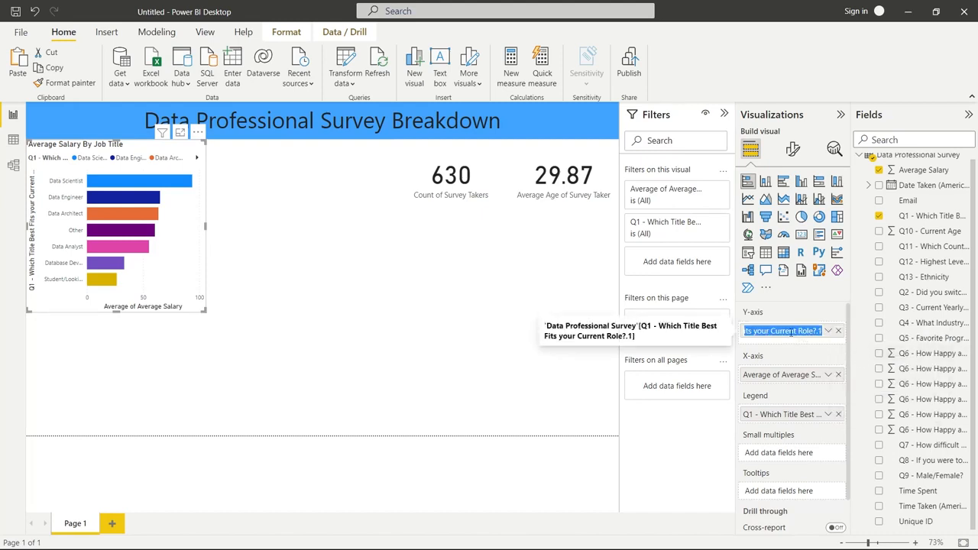
{"action": "key", "text": "BackSpace"}
{"action": "type", "text": "Job Titkle"}
{"action": "key", "text": "Return"}
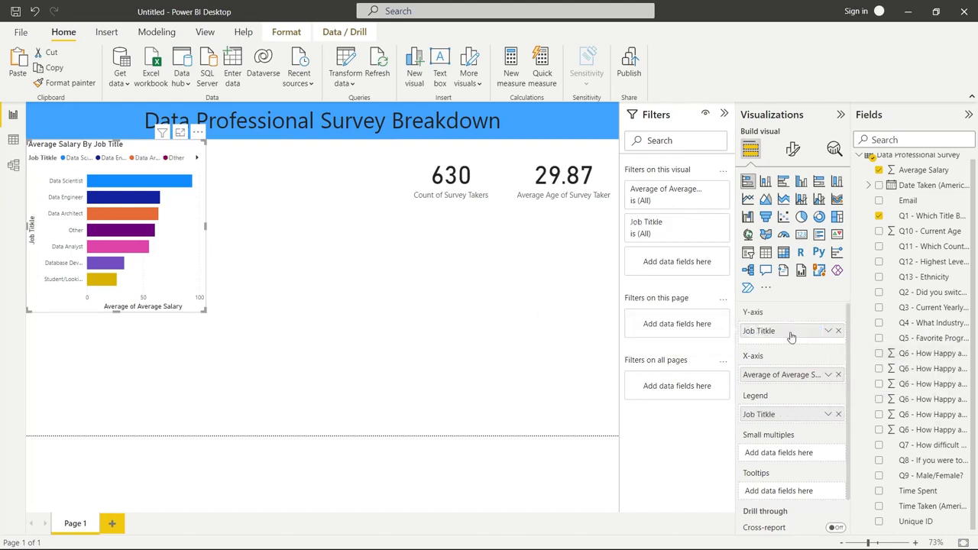
{"action": "left_click", "coordinate": [828, 331]}
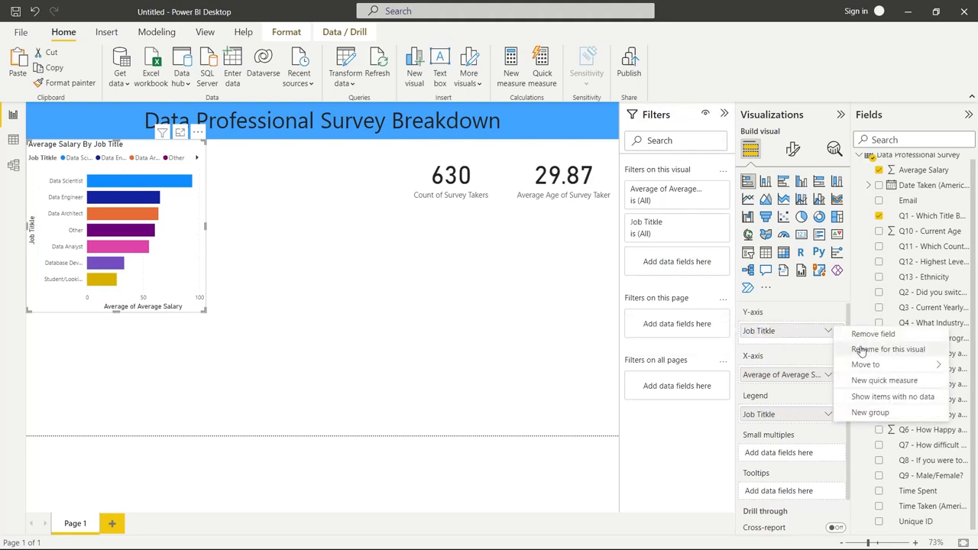
{"action": "left_click", "coordinate": [857, 350]}
{"action": "left_click", "coordinate": [776, 328]}
{"action": "key", "text": "BackSpace"}
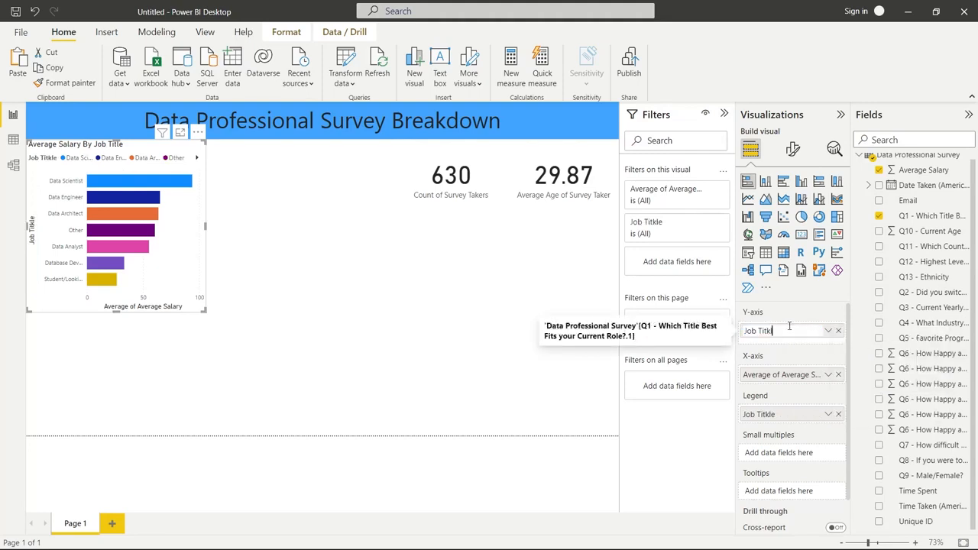
{"action": "key", "text": "Return"}
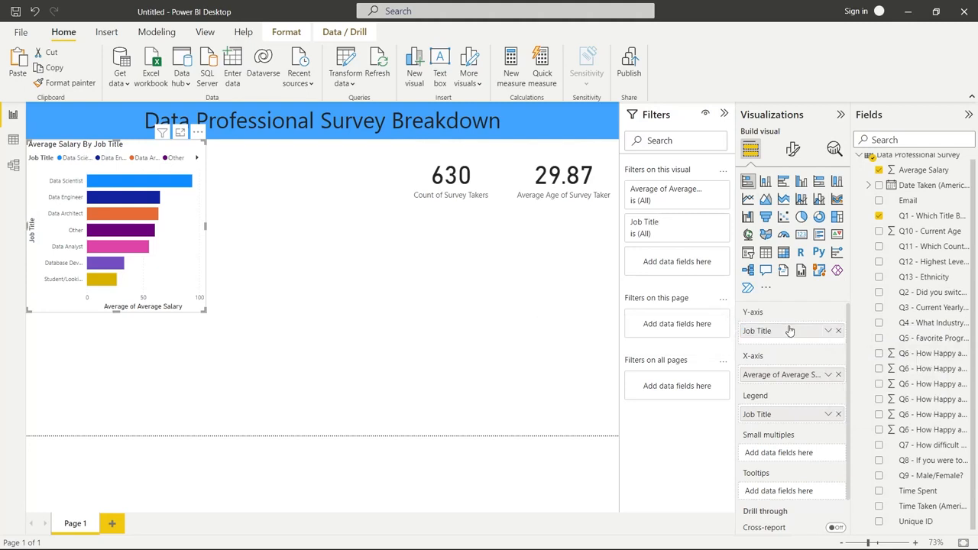
Rename the salary chart's X-axis field to "Average Salary" for this visual
{"action": "left_click", "coordinate": [828, 374]}
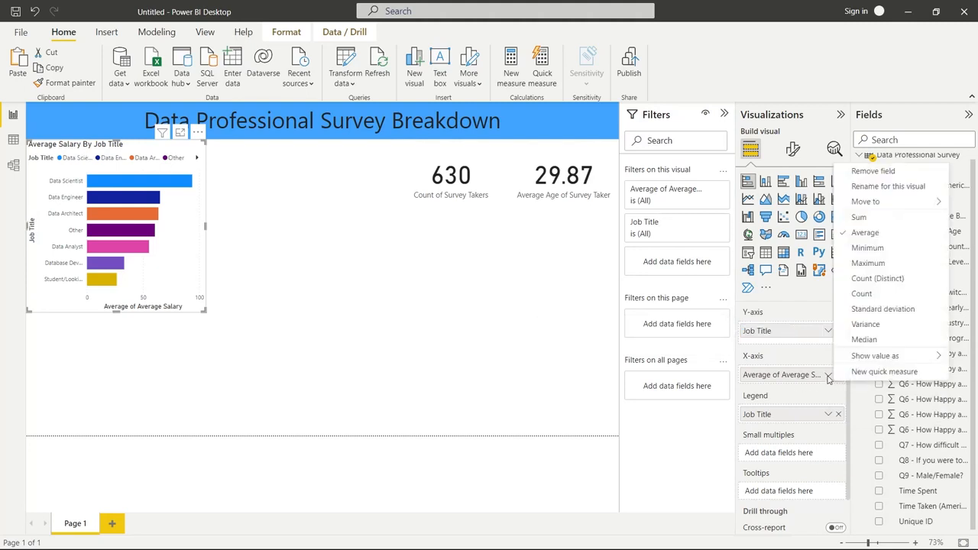
{"action": "left_click", "coordinate": [884, 187]}
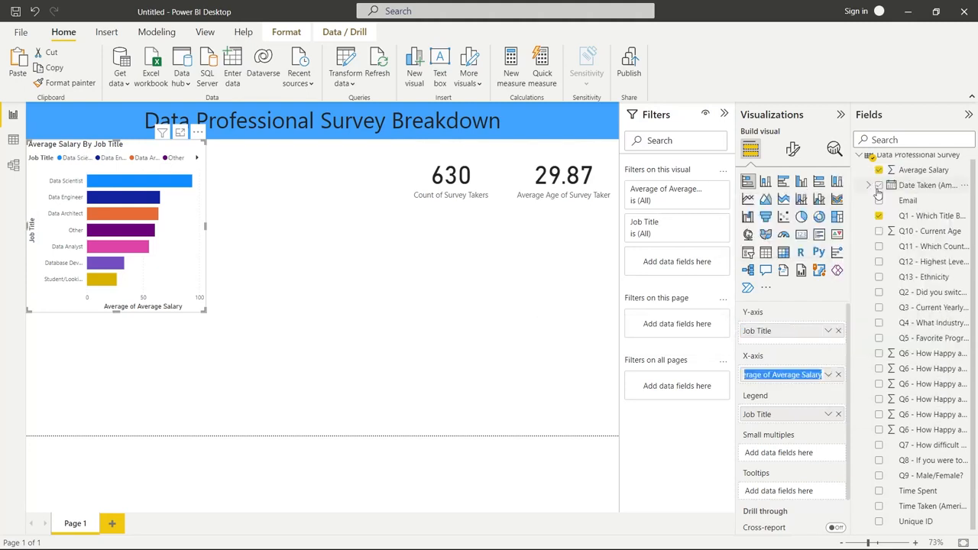
{"action": "left_click", "coordinate": [778, 372]}
{"action": "left_click_drag", "start_coordinate": [775, 374], "coordinate": [696, 388]}
{"action": "key", "text": "BackSpace"}
{"action": "key", "text": "Return"}
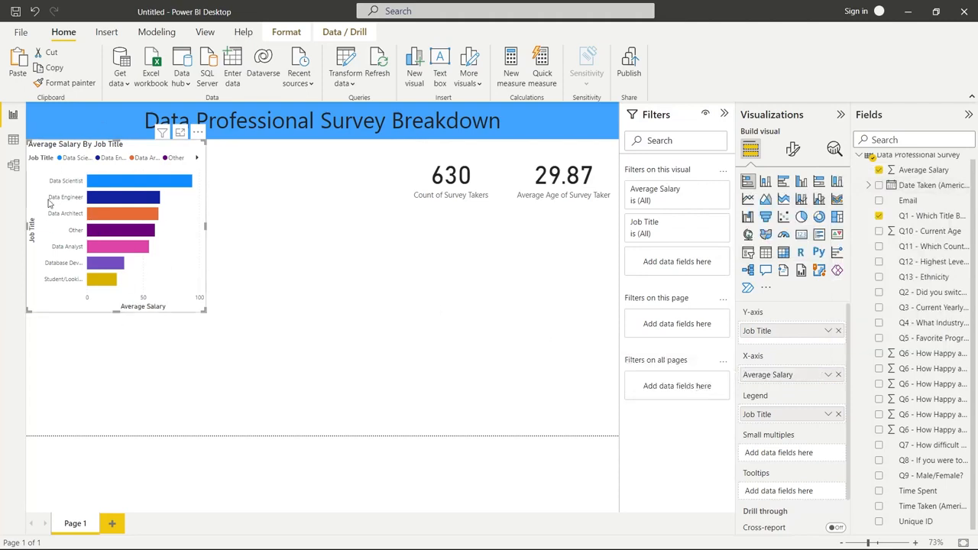
{"action": "left_click", "coordinate": [238, 371]}
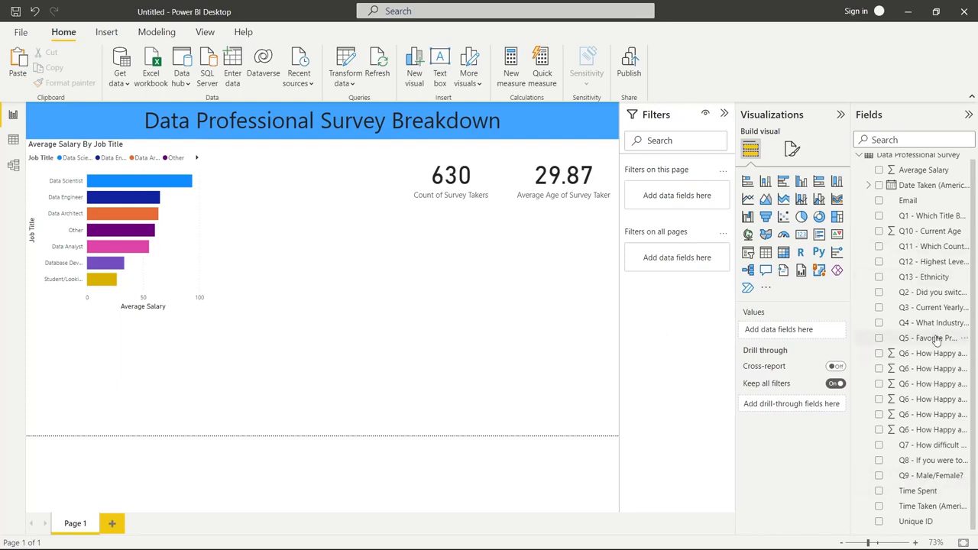
Create a clustered column chart of Q5 favorite programming language with the count of Unique ID as Y-axis, in the page's lower right
{"action": "left_click", "coordinate": [879, 340]}
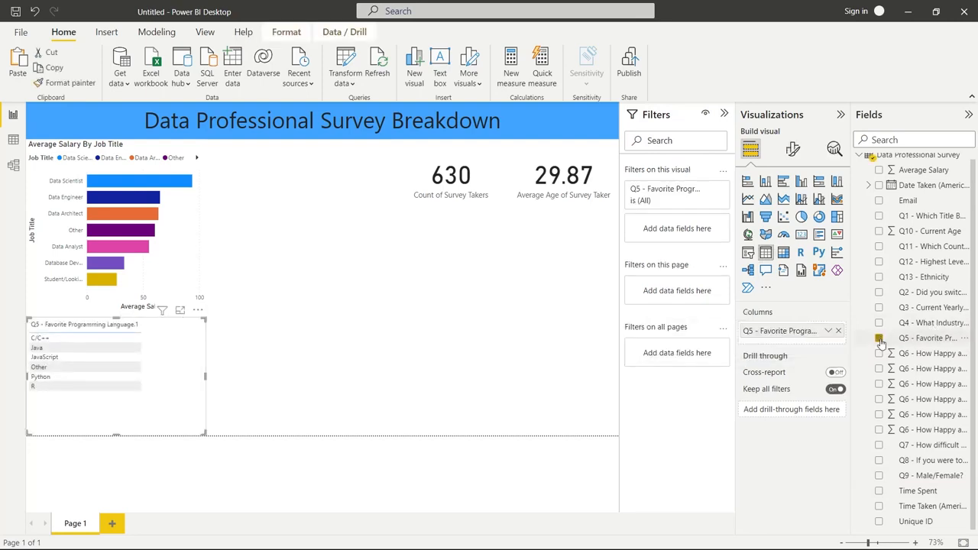
{"action": "left_click", "coordinate": [879, 522]}
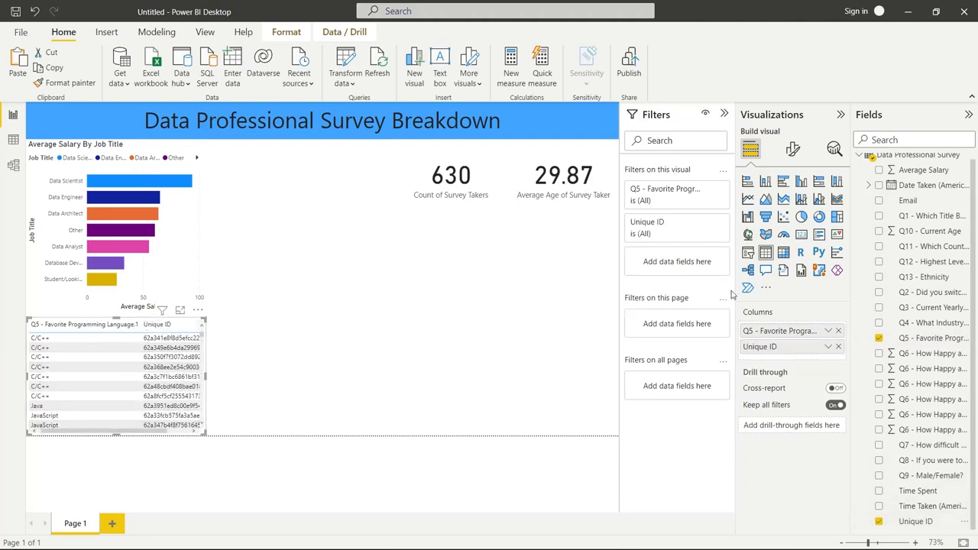
{"action": "left_click", "coordinate": [801, 181]}
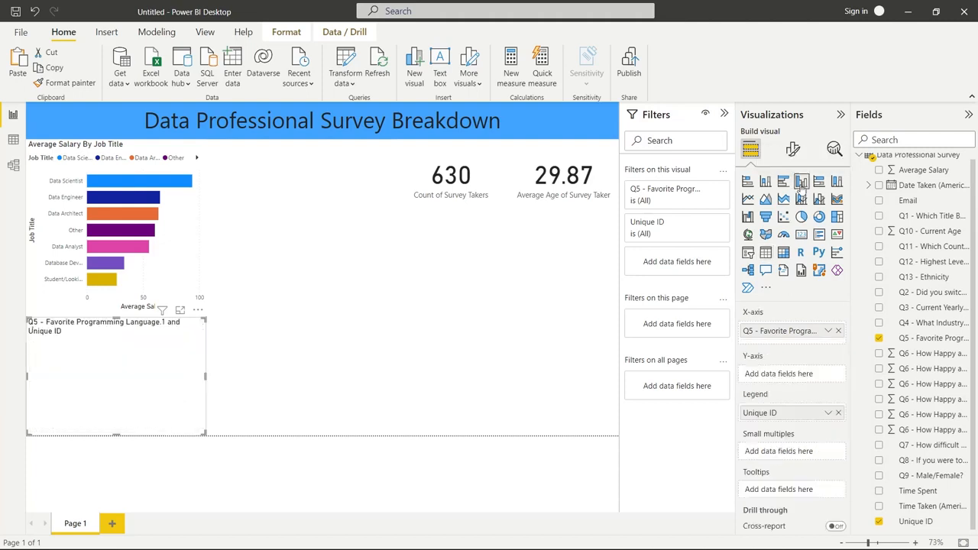
{"action": "left_click_drag", "start_coordinate": [182, 384], "coordinate": [563, 371]}
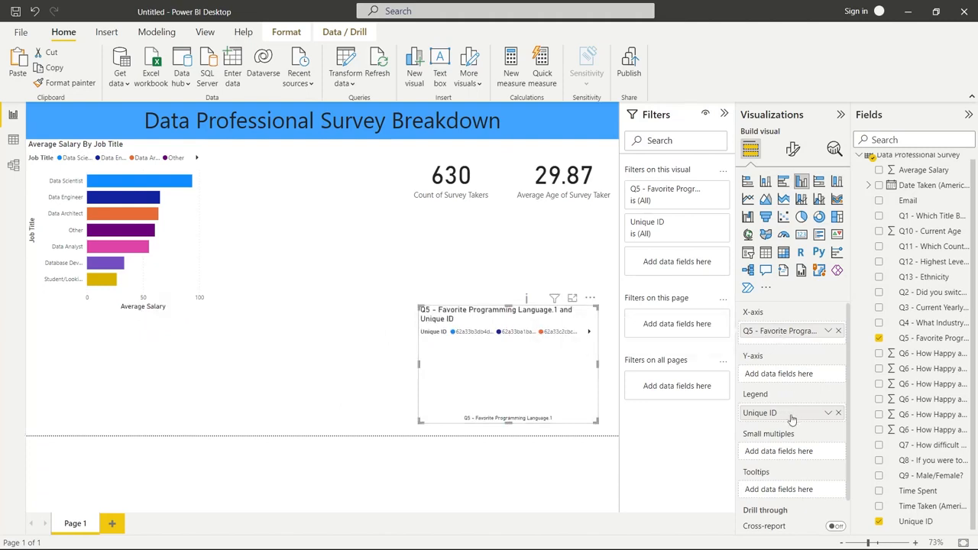
{"action": "left_click_drag", "start_coordinate": [792, 414], "coordinate": [794, 378]}
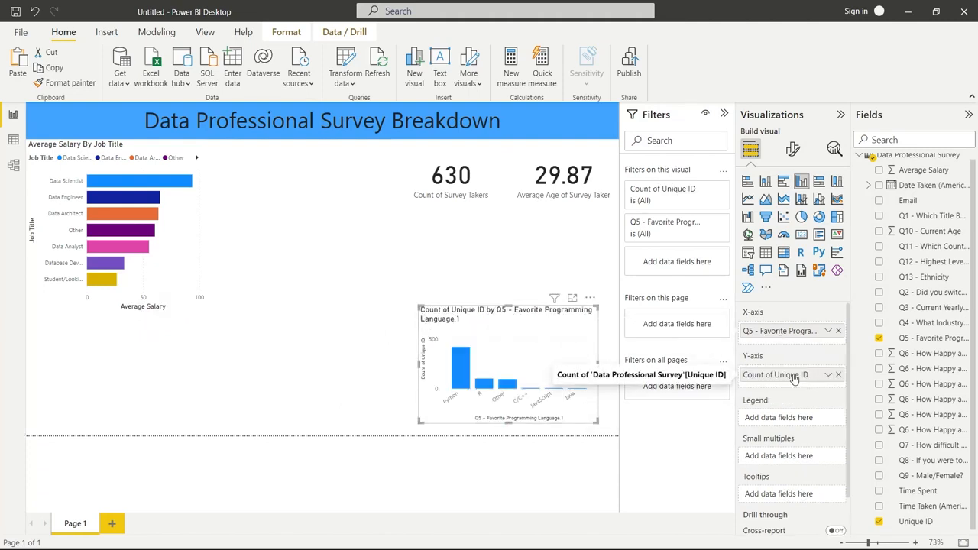
Rename the column chart's Y-axis field to "Count of Voters" for this visual
{"action": "left_click", "coordinate": [828, 376]}
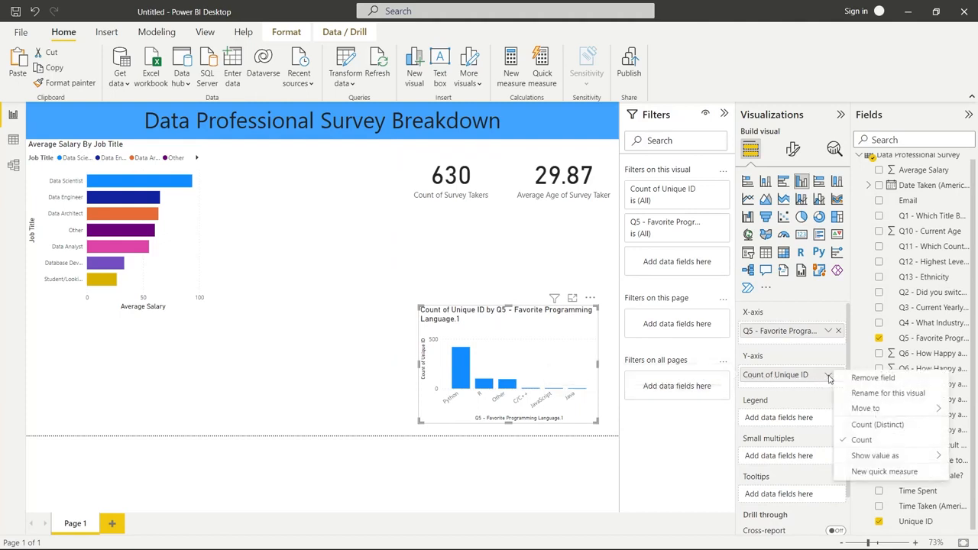
{"action": "left_click", "coordinate": [871, 393]}
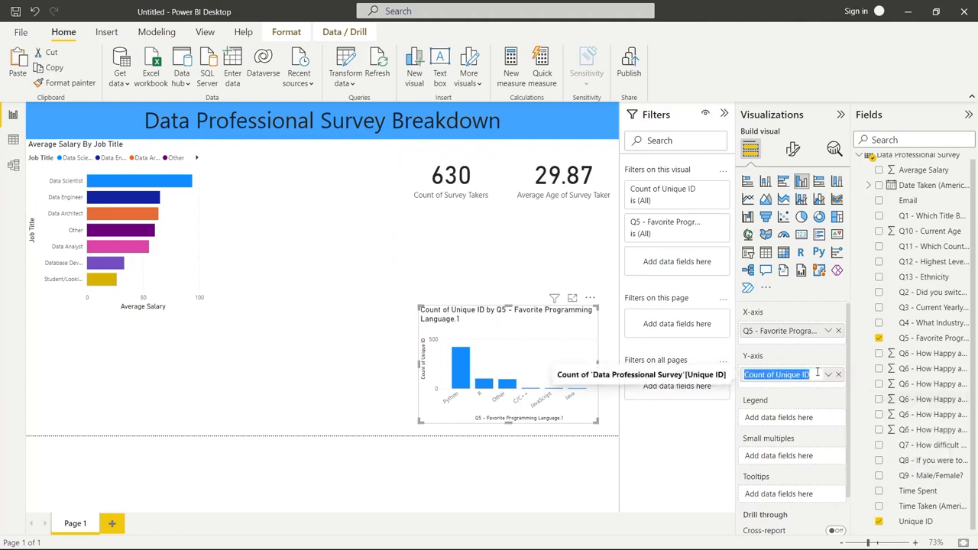
{"action": "left_click_drag", "start_coordinate": [807, 374], "coordinate": [774, 376]}
{"action": "type", "text": "Voters"}
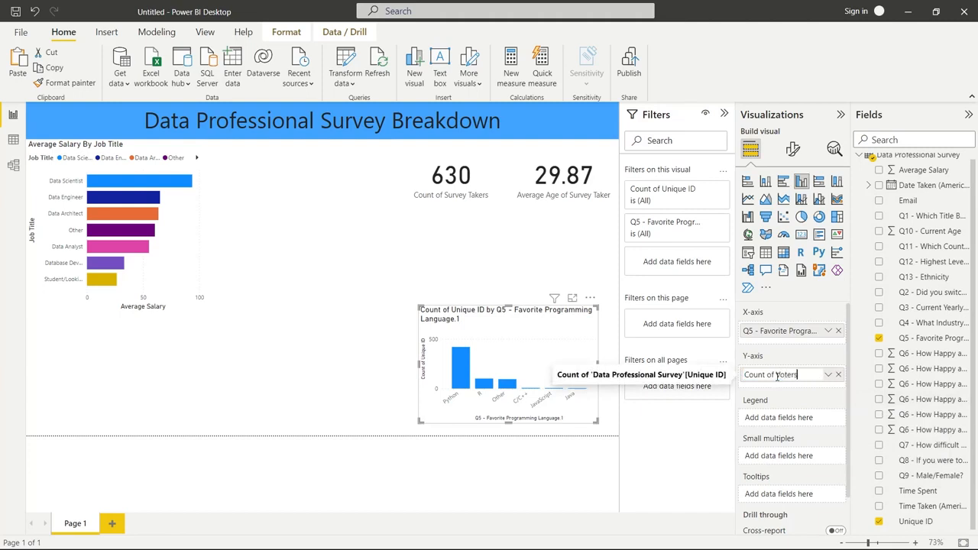
{"action": "key", "text": "Return"}
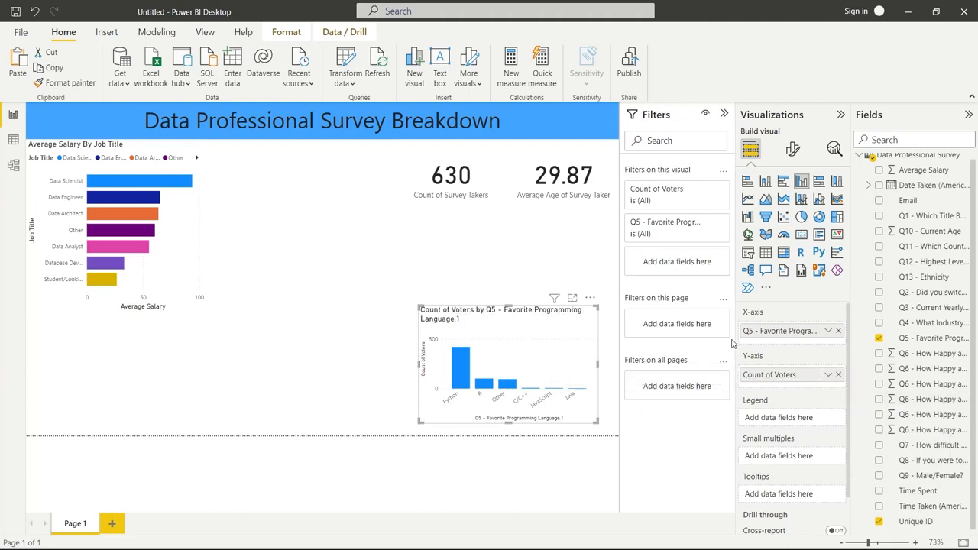
Rename the column chart's X-axis field to "Favorite Programming Language" by removing the Q5 prefix and the .1 suffix
{"action": "left_click", "coordinate": [828, 331]}
{"action": "left_click", "coordinate": [886, 349]}
{"action": "left_click", "coordinate": [750, 331]}
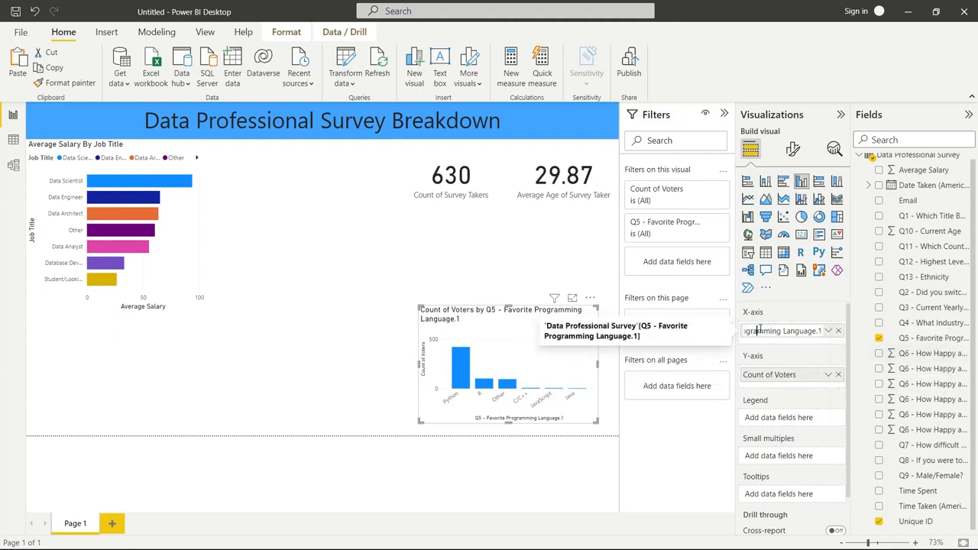
{"action": "key", "text": "BackSpace"}
{"action": "key", "text": "BackSpace"}
{"action": "key", "text": "BackSpace"}
{"action": "key", "text": "BackSpace"}
{"action": "key", "text": "BackSpace"}
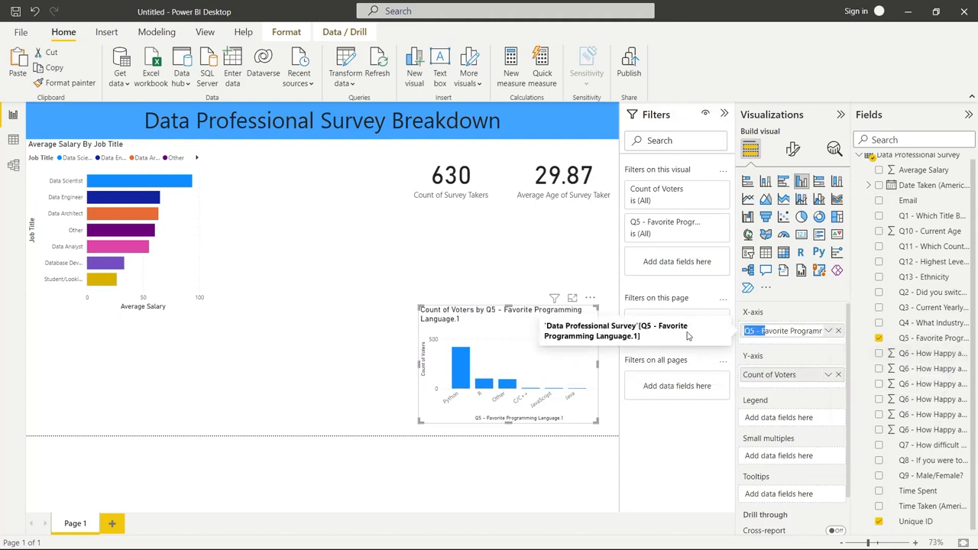
{"action": "key", "text": "End"}
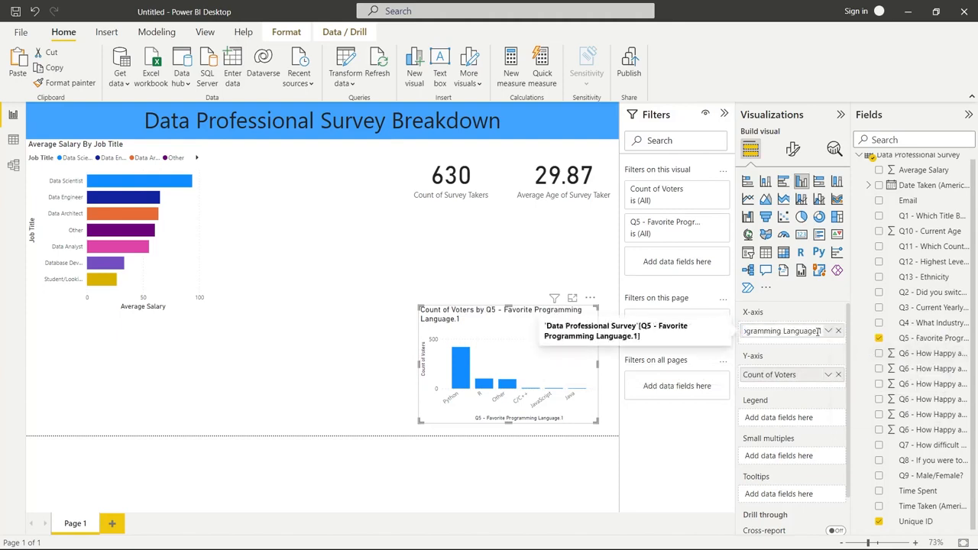
{"action": "key", "text": "BackSpace"}
{"action": "key", "text": "BackSpace"}
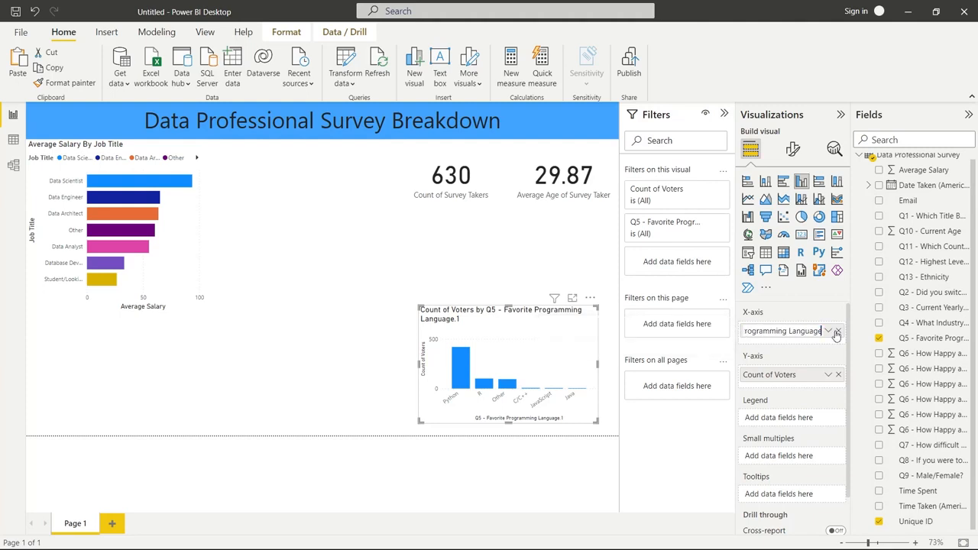
Set the column chart's title to "Favorite Programming Language"
{"action": "left_click", "coordinate": [791, 152]}
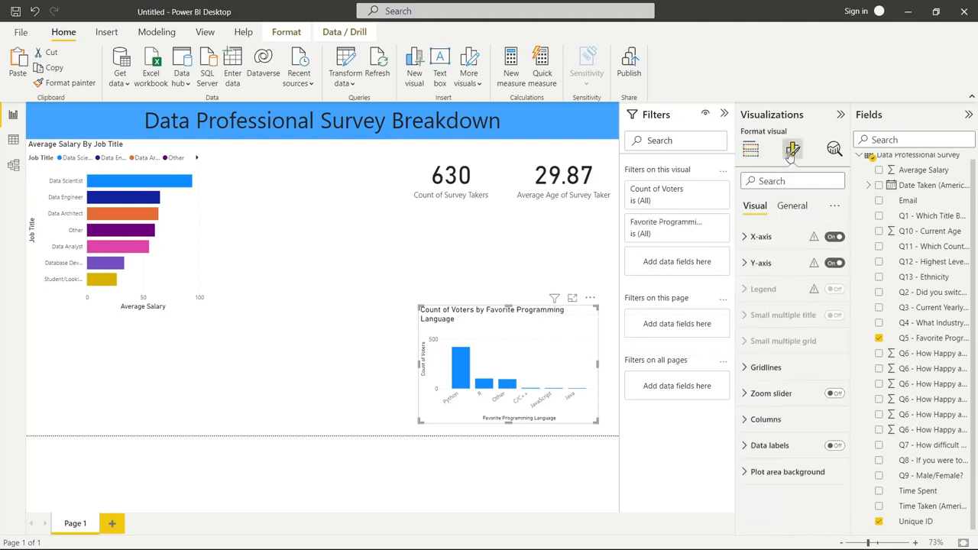
{"action": "left_click", "coordinate": [793, 214]}
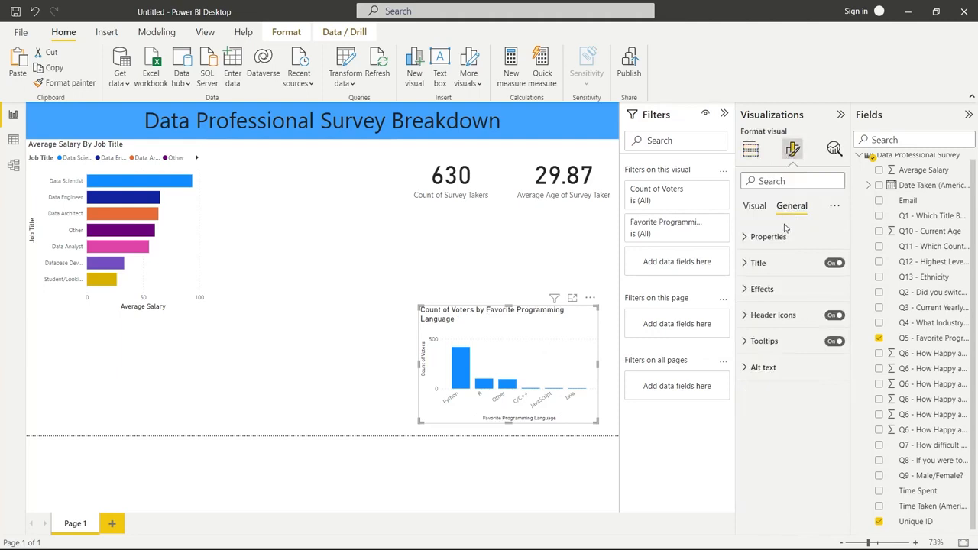
{"action": "left_click", "coordinate": [750, 262]}
{"action": "left_click", "coordinate": [786, 301]}
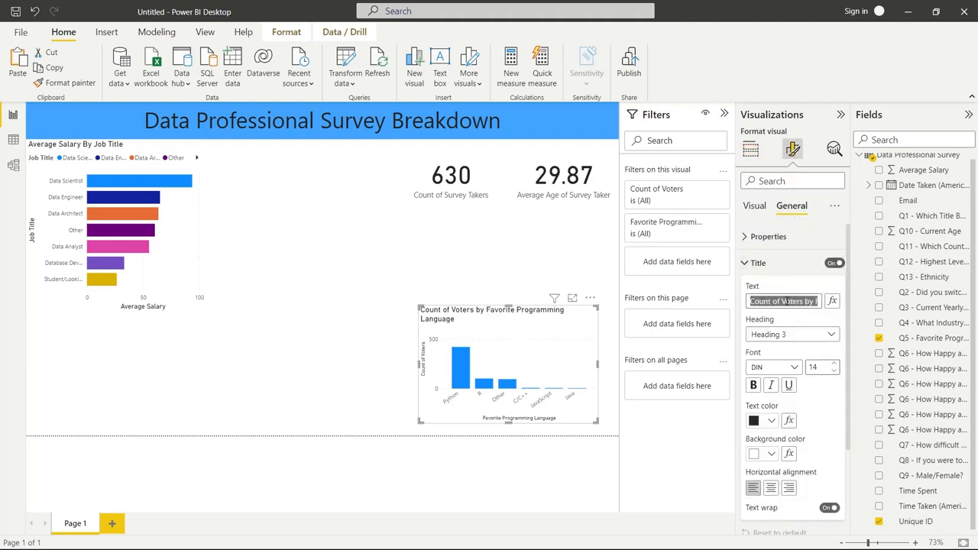
{"action": "type", "text": "Favorite P"}
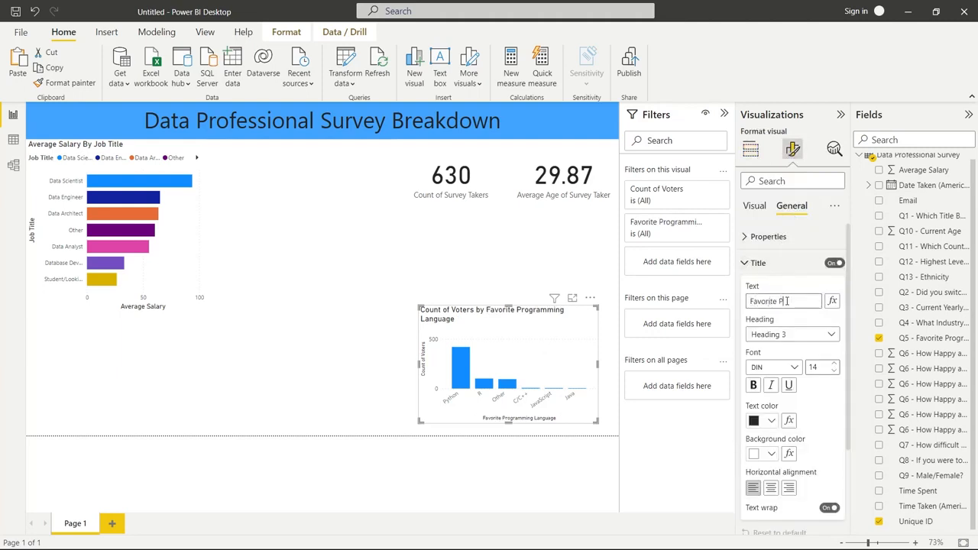
{"action": "type", "text": "rogramming Language"}
{"action": "key", "text": "Return"}
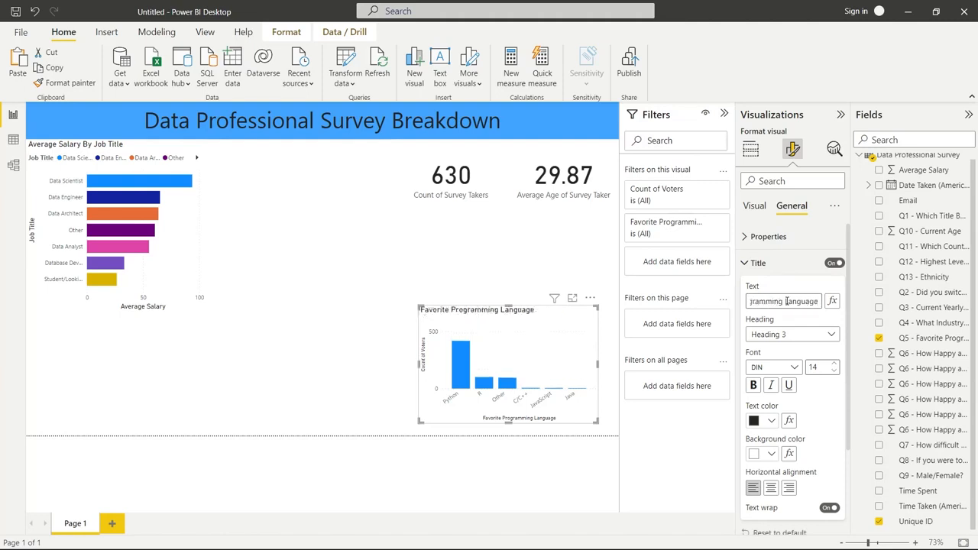
Enlarge the programming language chart up and to the left until it spans about two thirds of the page width
{"action": "left_click", "coordinate": [523, 257]}
{"action": "left_click", "coordinate": [436, 310]}
{"action": "left_click_drag", "start_coordinate": [418, 304], "coordinate": [214, 217]}
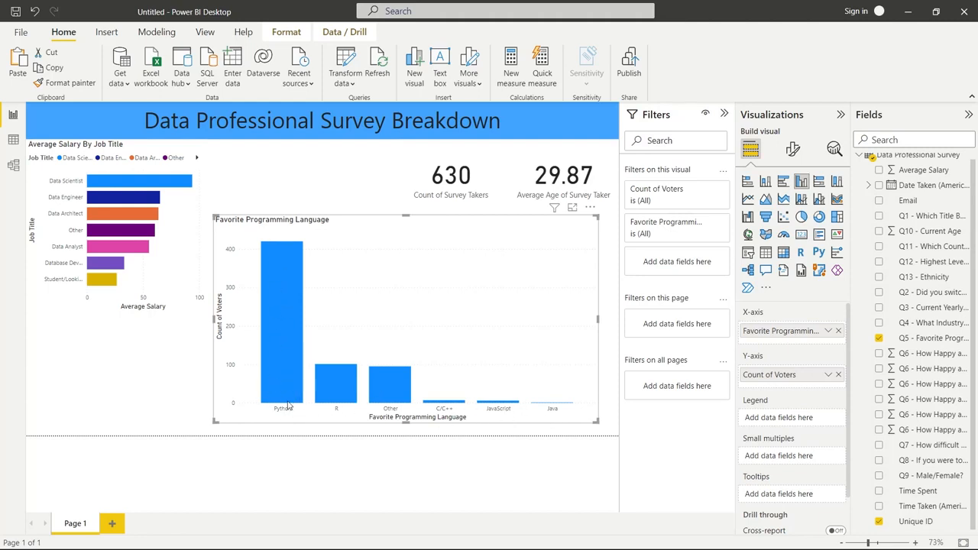
Split the programming language columns by the Q1 role title field as legend and convert the visual to a stacked column chart
{"action": "mouse_move", "coordinate": [288, 405]}
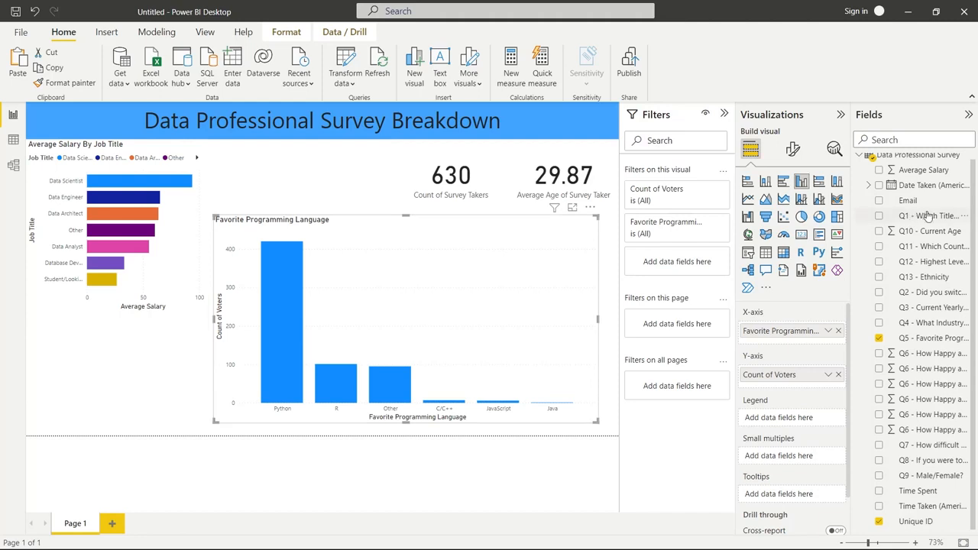
{"action": "left_click_drag", "start_coordinate": [926, 217], "coordinate": [800, 422]}
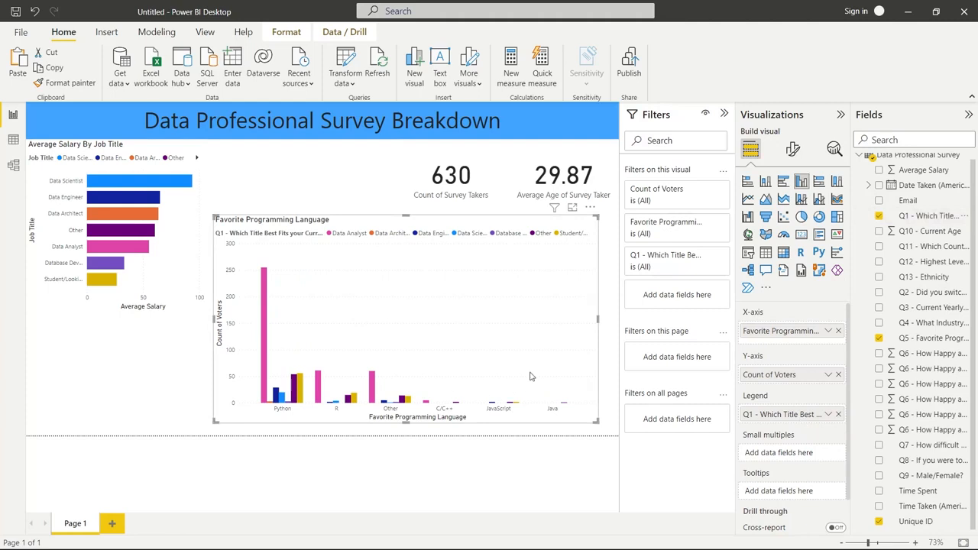
{"action": "left_click", "coordinate": [765, 183]}
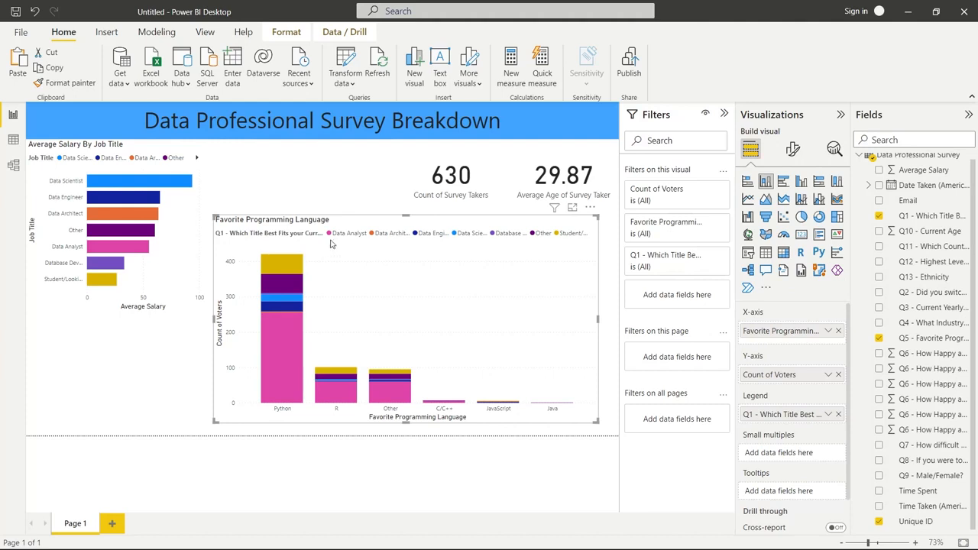
Shrink the programming language chart to about a third of the page width and place it beneath the salary chart in the page's lower-left corner
{"action": "left_click", "coordinate": [461, 324]}
{"action": "left_click_drag", "start_coordinate": [597, 217], "coordinate": [191, 351]}
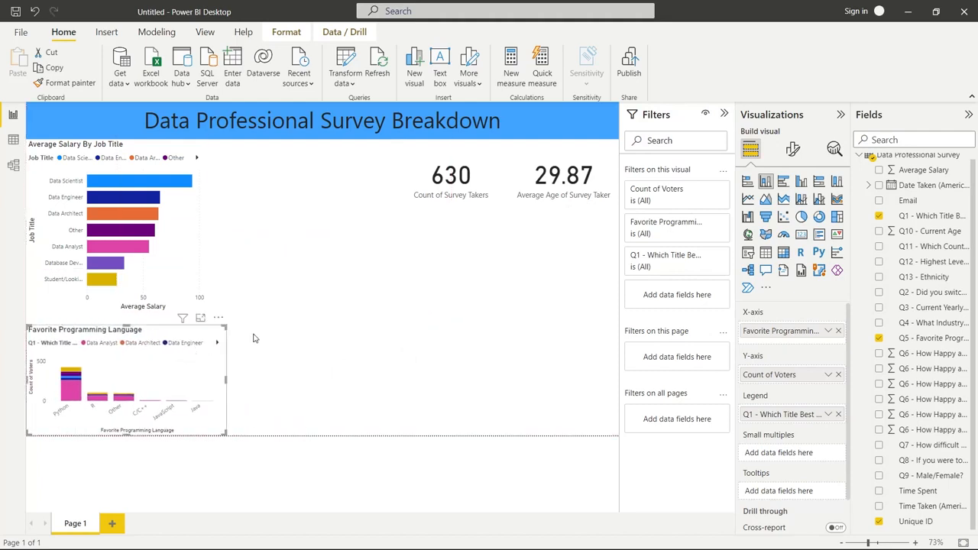
{"action": "left_click", "coordinate": [320, 327]}
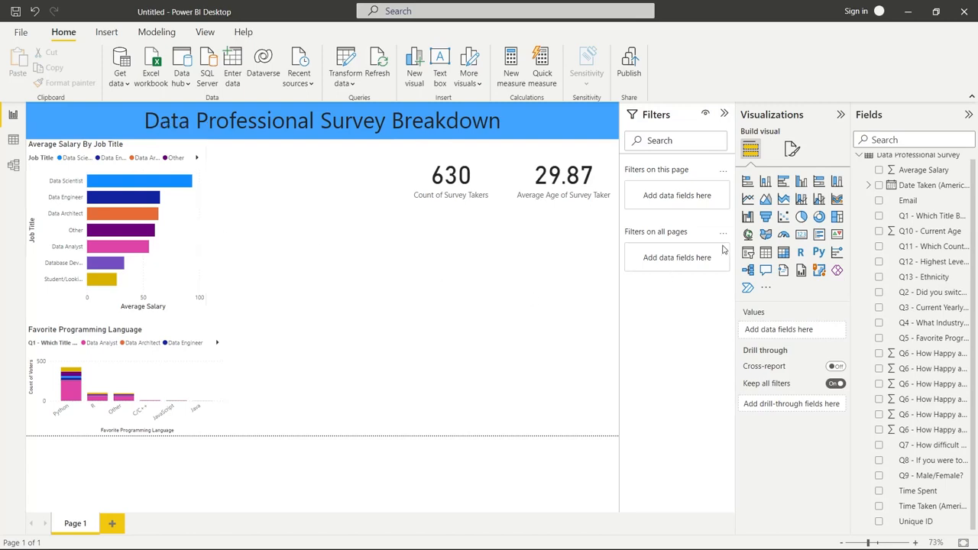
Insert a filled map located by the Q11 country field, narrow it and place it in the page's lower-right corner
{"action": "left_click", "coordinate": [765, 235]}
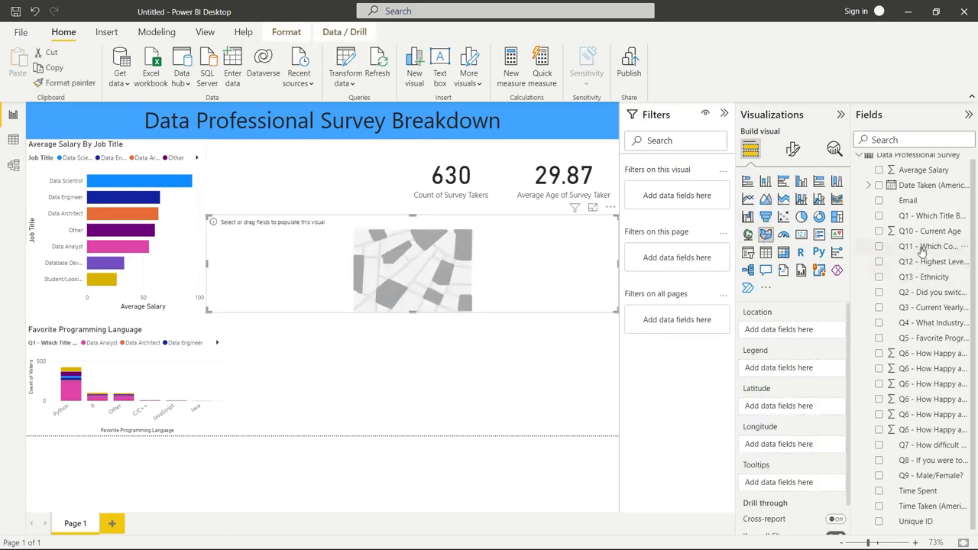
{"action": "left_click_drag", "start_coordinate": [923, 247], "coordinate": [812, 332]}
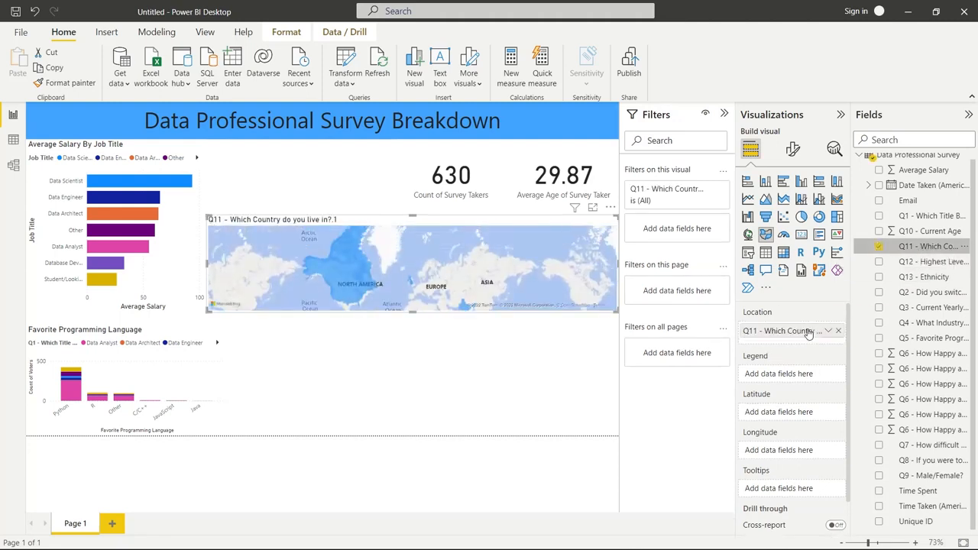
{"action": "left_click_drag", "start_coordinate": [418, 312], "coordinate": [417, 333]}
{"action": "left_click_drag", "start_coordinate": [206, 273], "coordinate": [373, 273]}
{"action": "left_click_drag", "start_coordinate": [494, 334], "coordinate": [499, 357]}
{"action": "left_click", "coordinate": [536, 379]}
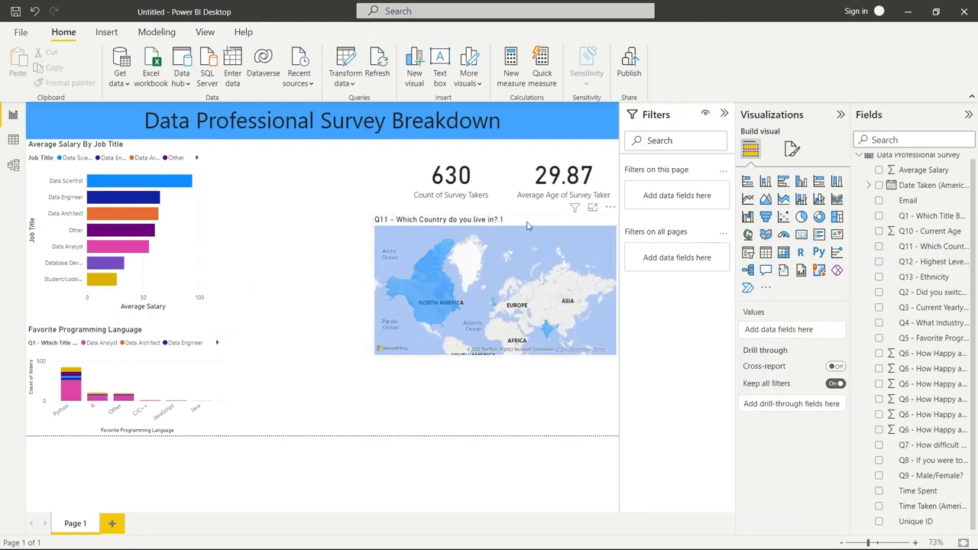
{"action": "left_click_drag", "start_coordinate": [535, 224], "coordinate": [537, 303]}
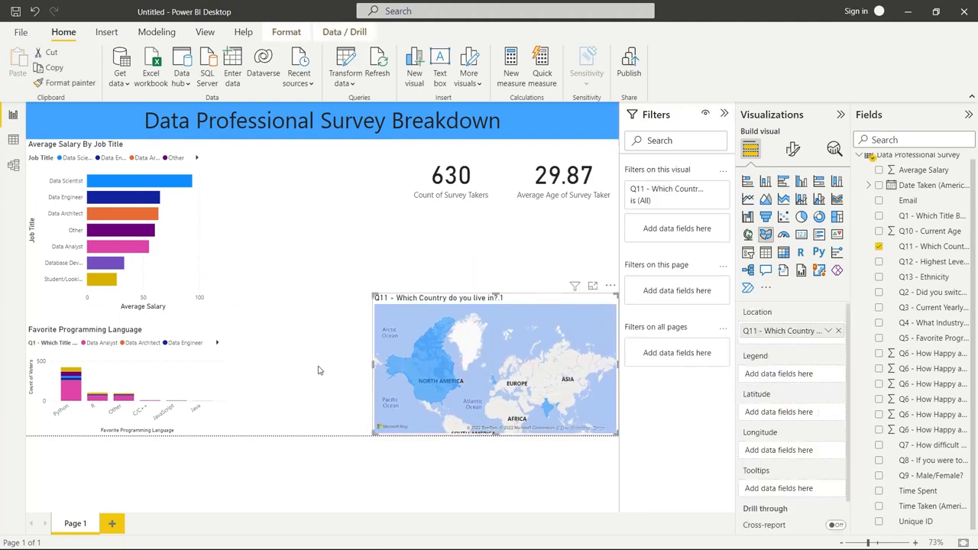
{"action": "left_click", "coordinate": [319, 371]}
Convert the country map to a treemap and add the Q11 country field as its values, aggregated as Count (Distinct)
{"action": "left_click", "coordinate": [540, 303]}
{"action": "left_click", "coordinate": [836, 217]}
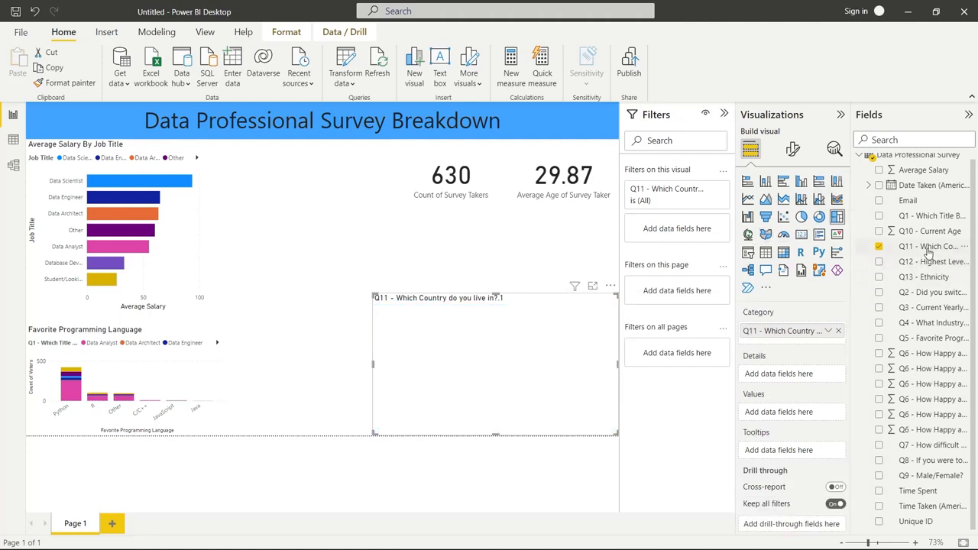
{"action": "left_click_drag", "start_coordinate": [931, 246], "coordinate": [806, 411]}
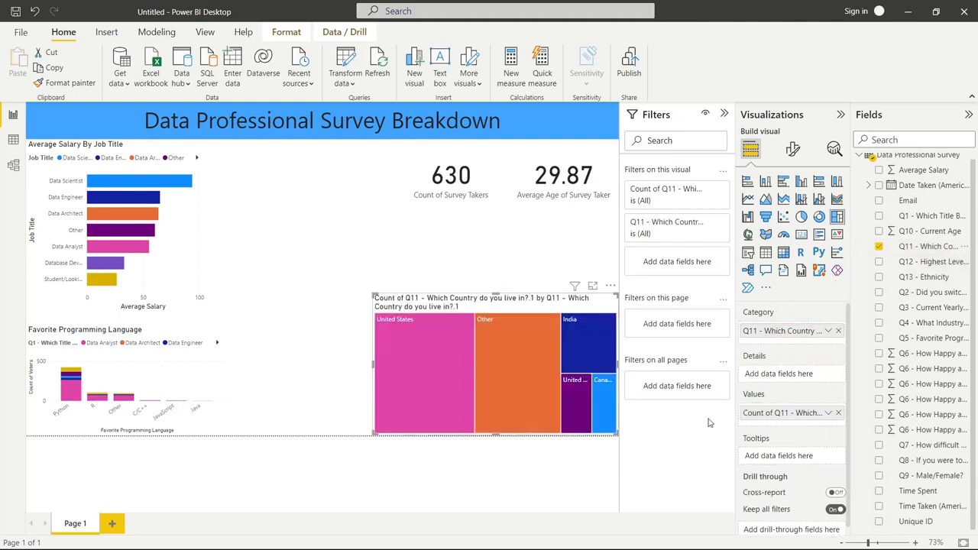
{"action": "left_click", "coordinate": [829, 413]}
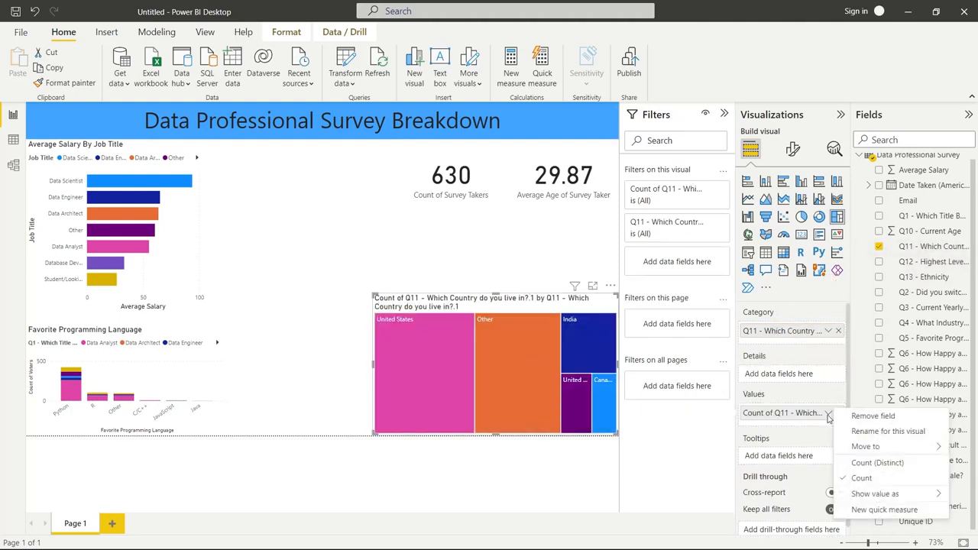
{"action": "left_click", "coordinate": [864, 463]}
Shrink the country treemap and move it between the salary chart and the Count of Survey Takers card
{"action": "left_click_drag", "start_coordinate": [373, 292], "coordinate": [441, 287]}
{"action": "left_click_drag", "start_coordinate": [517, 295], "coordinate": [309, 150]}
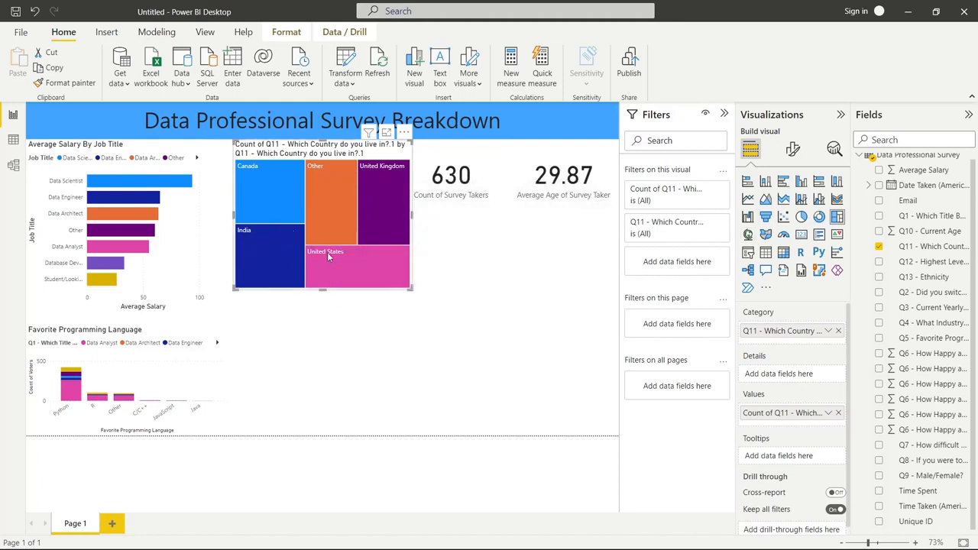
Cross-filter the report by United States and by India in the treemap to compare average salaries, and clear the selection
{"action": "left_click", "coordinate": [291, 235]}
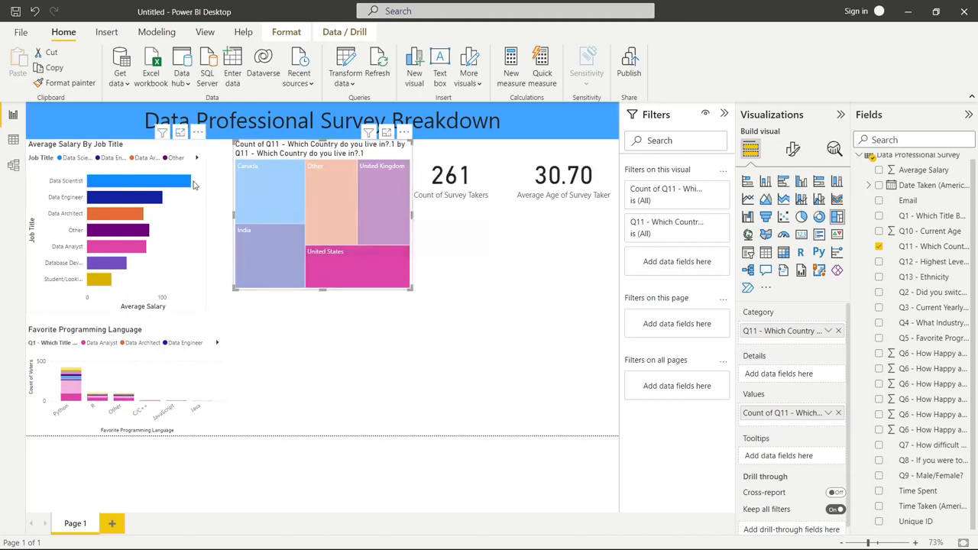
{"action": "mouse_move", "coordinate": [185, 185]}
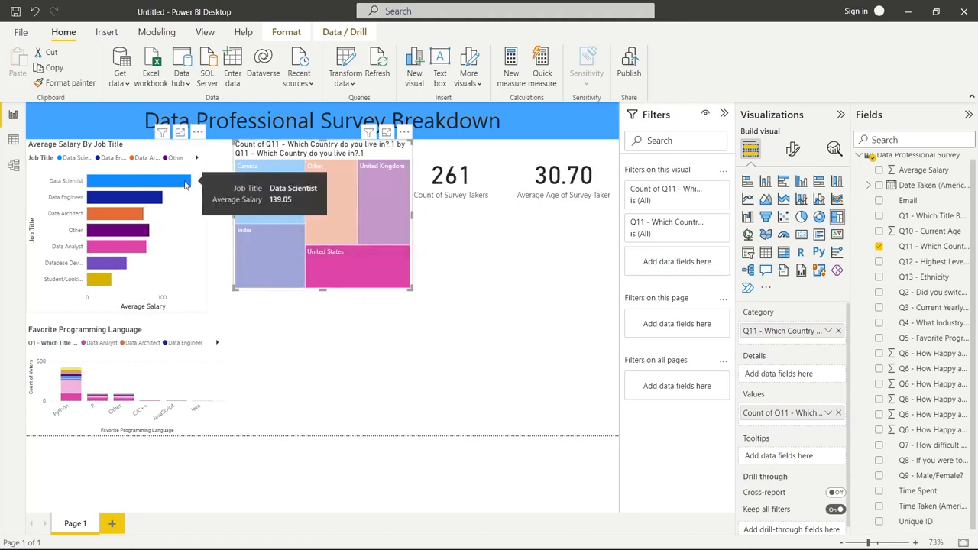
{"action": "mouse_move", "coordinate": [137, 246]}
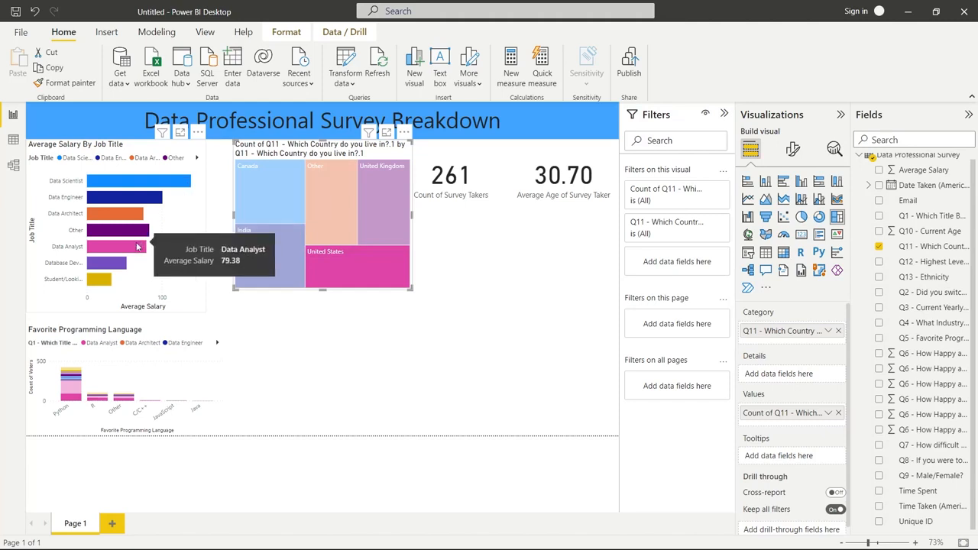
{"action": "left_click", "coordinate": [279, 250]}
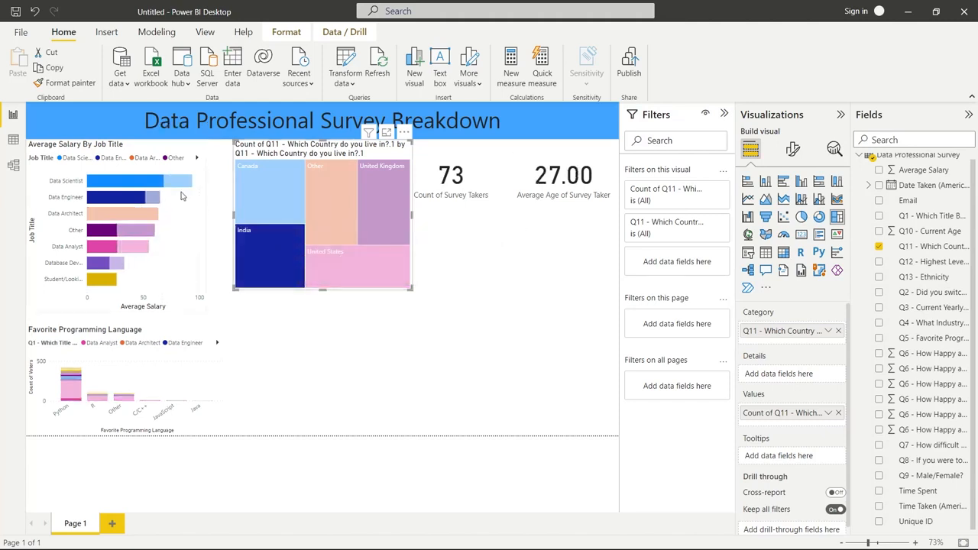
{"action": "mouse_move", "coordinate": [140, 181]}
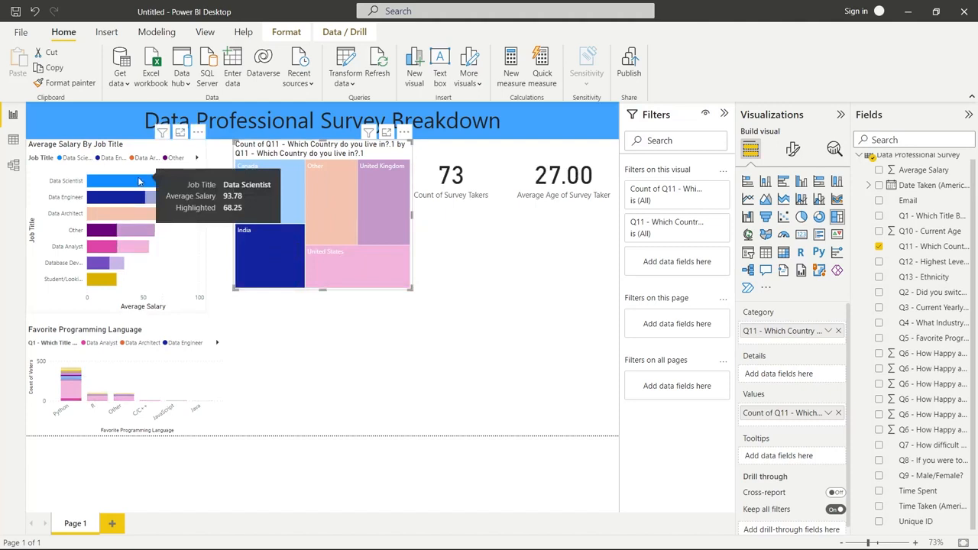
{"action": "mouse_move", "coordinate": [111, 248]}
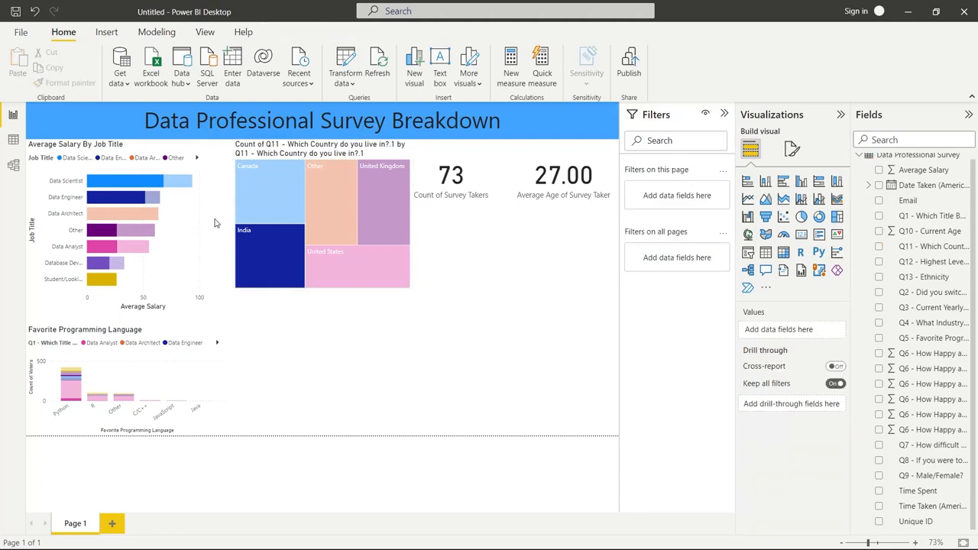
{"action": "left_click", "coordinate": [269, 244]}
{"action": "left_click", "coordinate": [312, 328]}
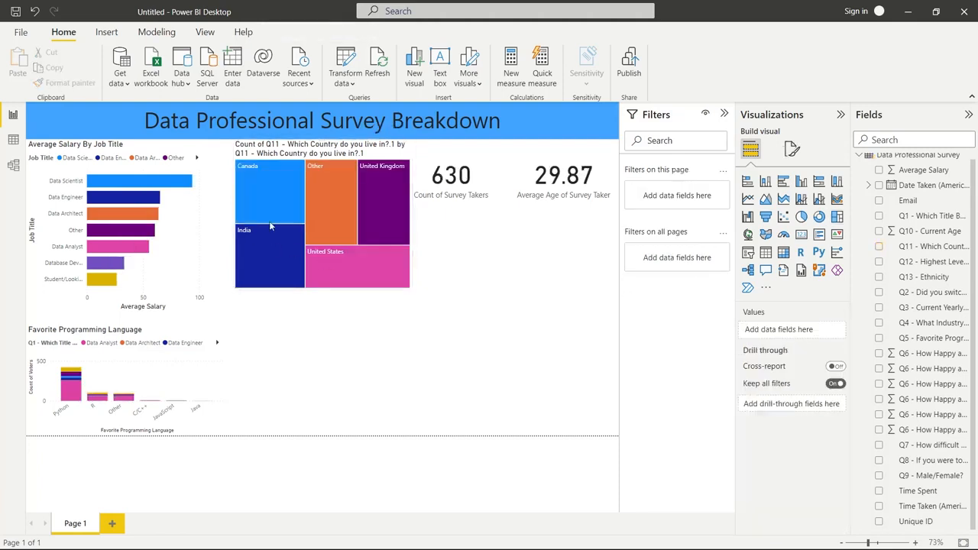
Reduce the country treemap's size slightly from its lower-right corner
{"action": "left_click", "coordinate": [391, 284]}
{"action": "left_click_drag", "start_coordinate": [413, 290], "coordinate": [409, 268]}
{"action": "left_click", "coordinate": [497, 329]}
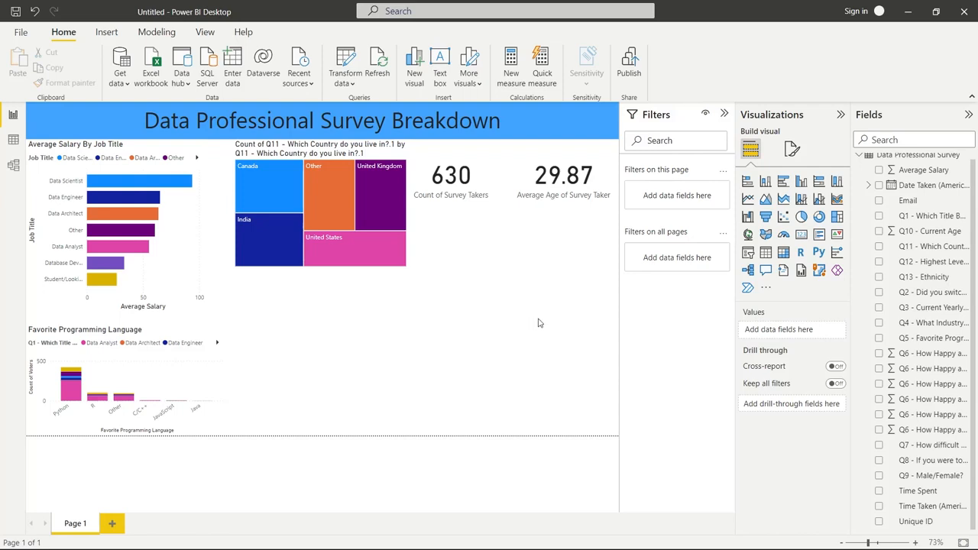
Insert two gauge visuals stacked one above the other beneath the Average Age of Survey Taker card
{"action": "left_click", "coordinate": [783, 236]}
{"action": "left_click_drag", "start_coordinate": [368, 360], "coordinate": [566, 255]}
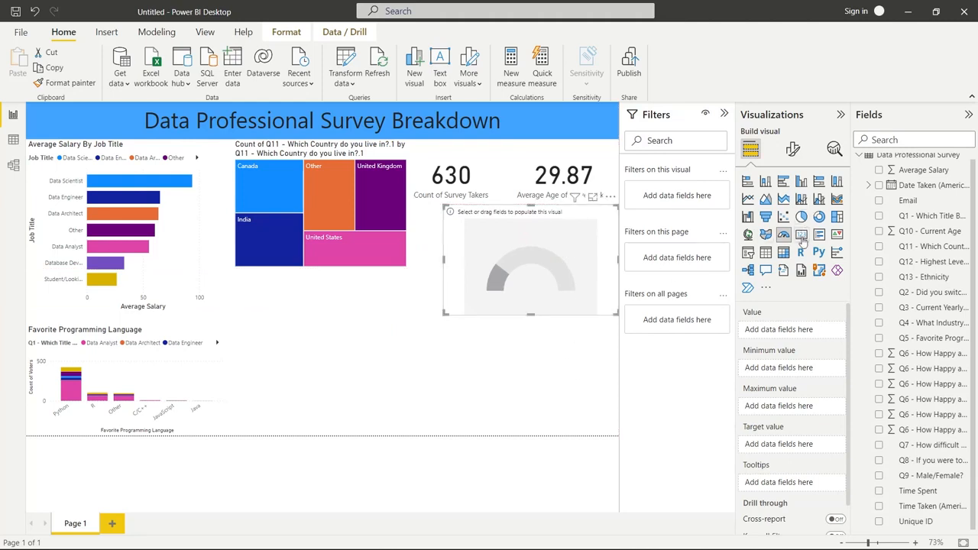
{"action": "left_click", "coordinate": [579, 355]}
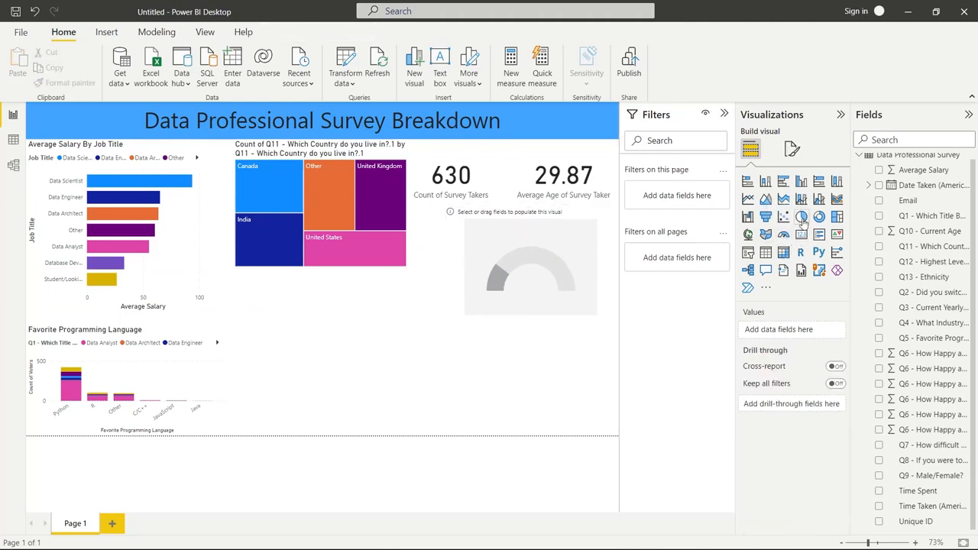
{"action": "left_click", "coordinate": [783, 235]}
{"action": "left_click_drag", "start_coordinate": [371, 382], "coordinate": [583, 382]}
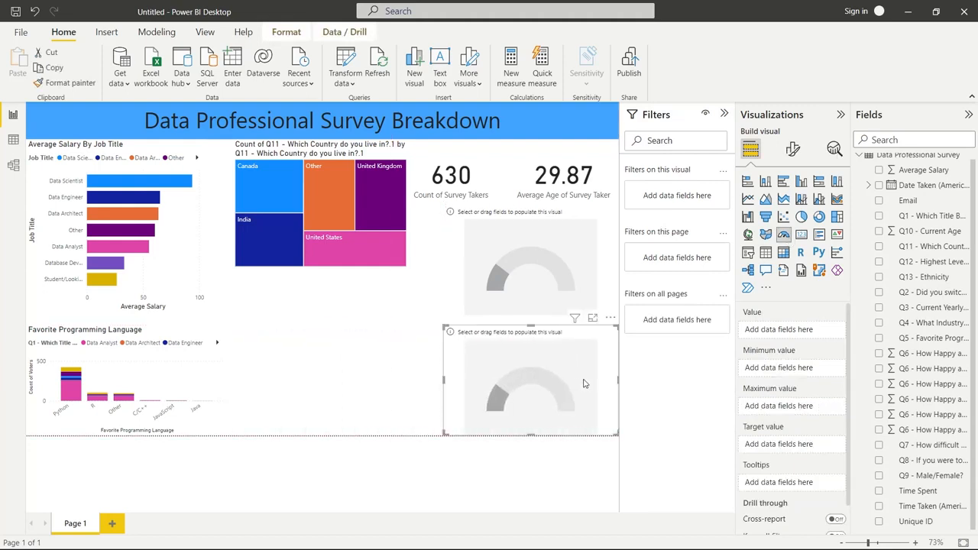
Set the upper gauge's value to the average of the Q6 Work/Life Balance happiness field
{"action": "left_click", "coordinate": [579, 270]}
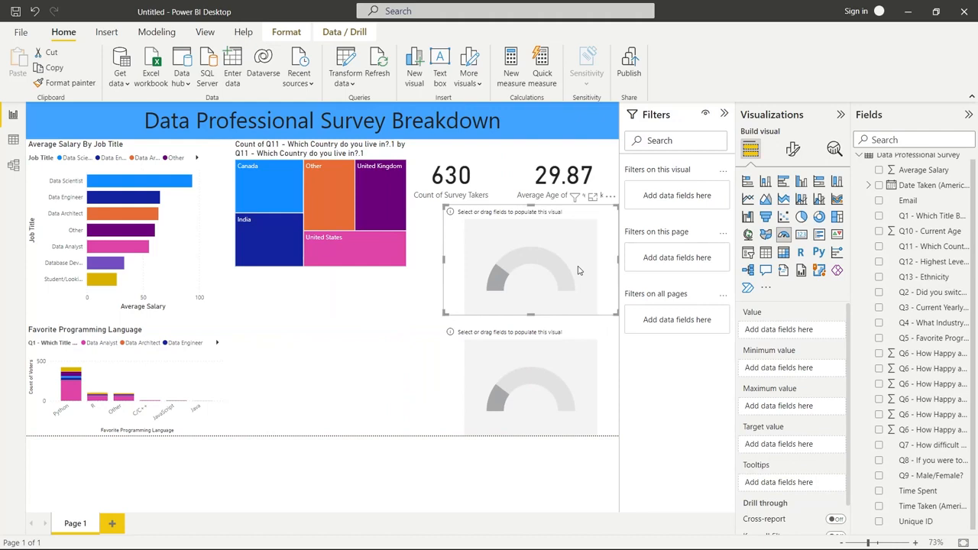
{"action": "left_click", "coordinate": [931, 431]}
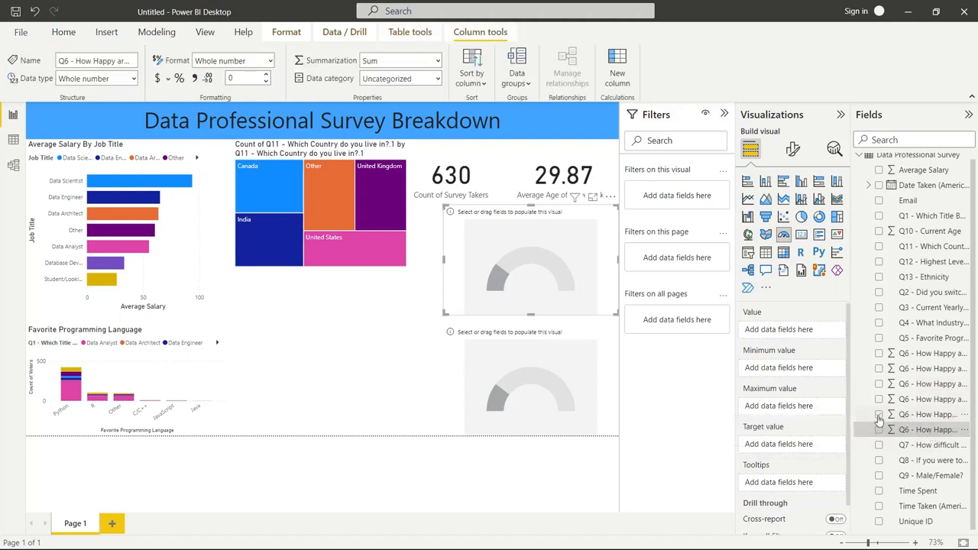
{"action": "left_click", "coordinate": [878, 429]}
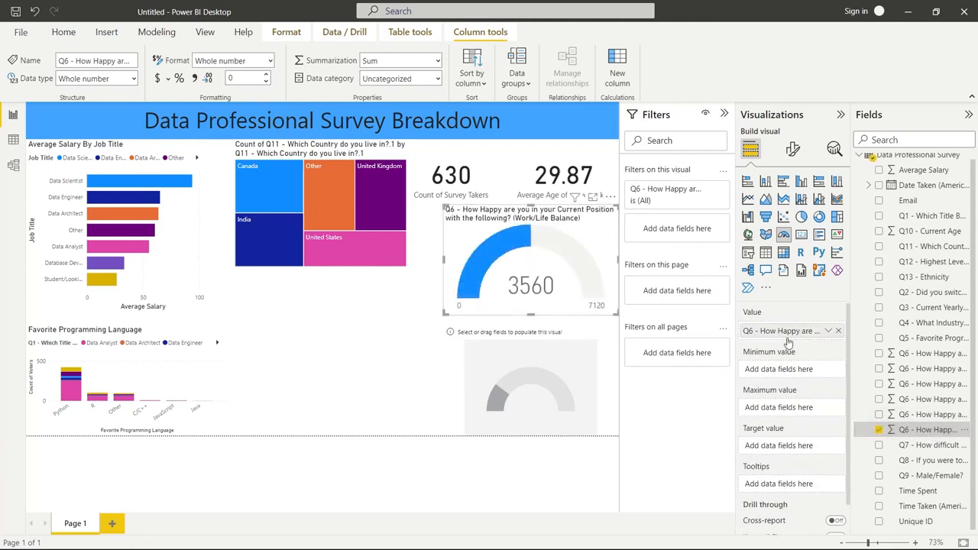
{"action": "left_click", "coordinate": [827, 332]}
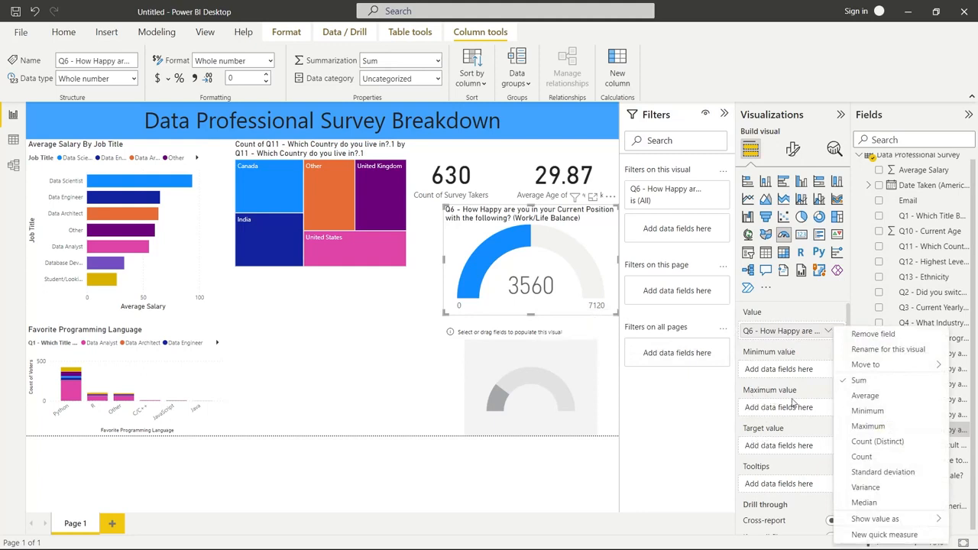
{"action": "left_click", "coordinate": [871, 396]}
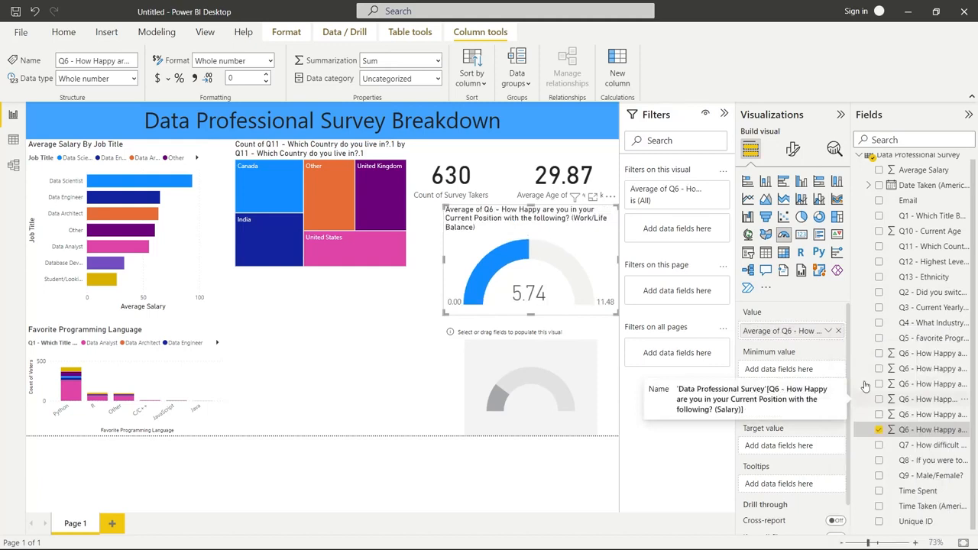
Set the upper gauge's minimum and maximum values to the Minimum and Maximum of the Q6 Work/Life Balance field
{"action": "left_click_drag", "start_coordinate": [926, 431], "coordinate": [829, 371]}
{"action": "left_click", "coordinate": [827, 370]}
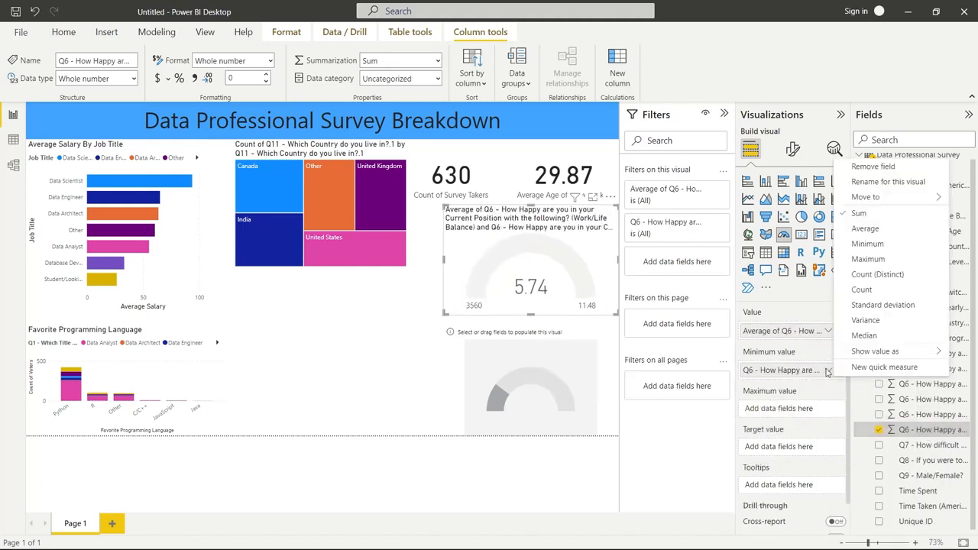
{"action": "left_click", "coordinate": [877, 244]}
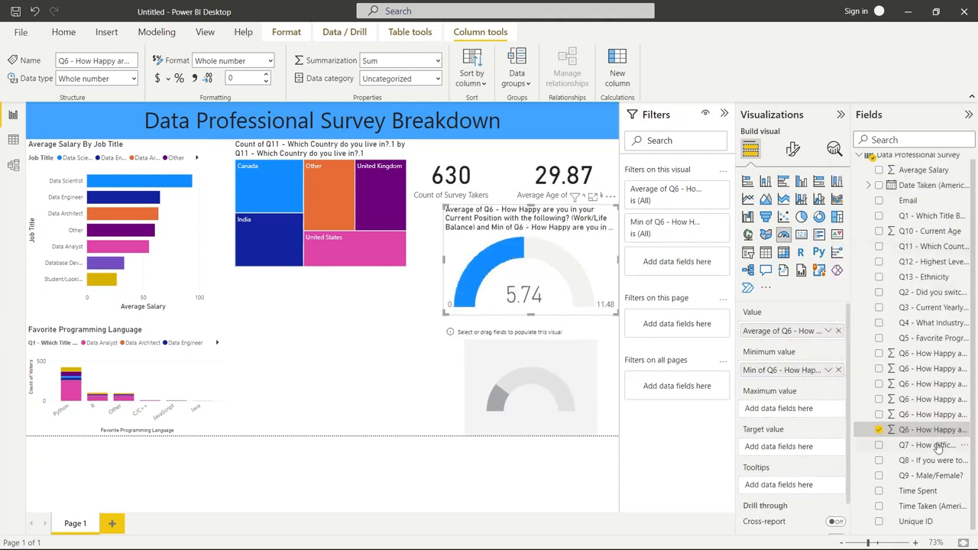
{"action": "left_click_drag", "start_coordinate": [927, 430], "coordinate": [816, 416]}
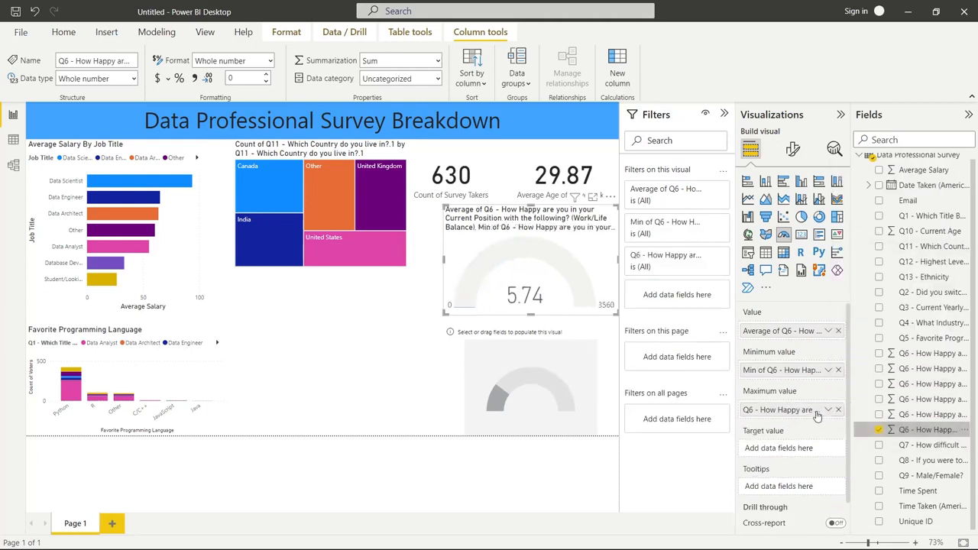
{"action": "left_click", "coordinate": [829, 410]}
{"action": "left_click", "coordinate": [884, 302]}
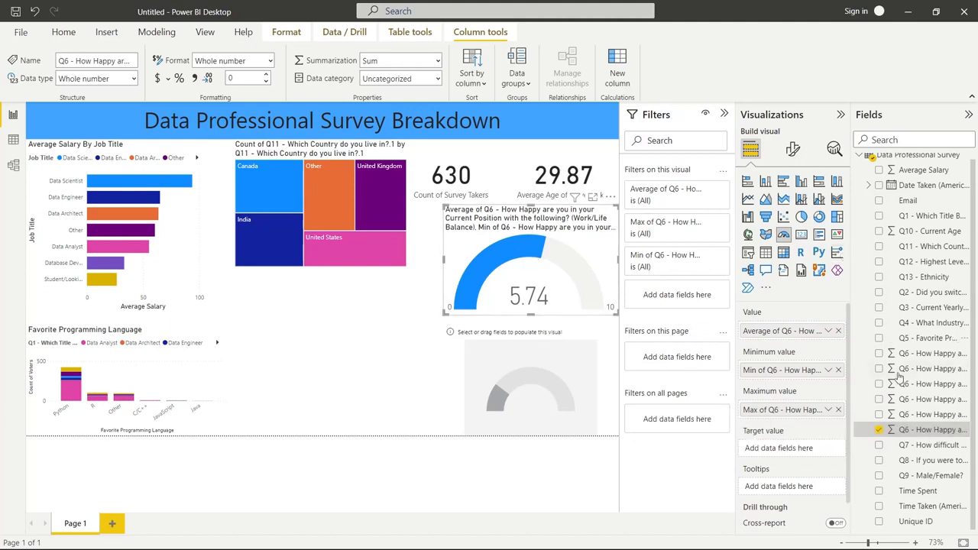
Set the upper gauge's title to "Happy With Work/Life Balance"
{"action": "left_click", "coordinate": [792, 150]}
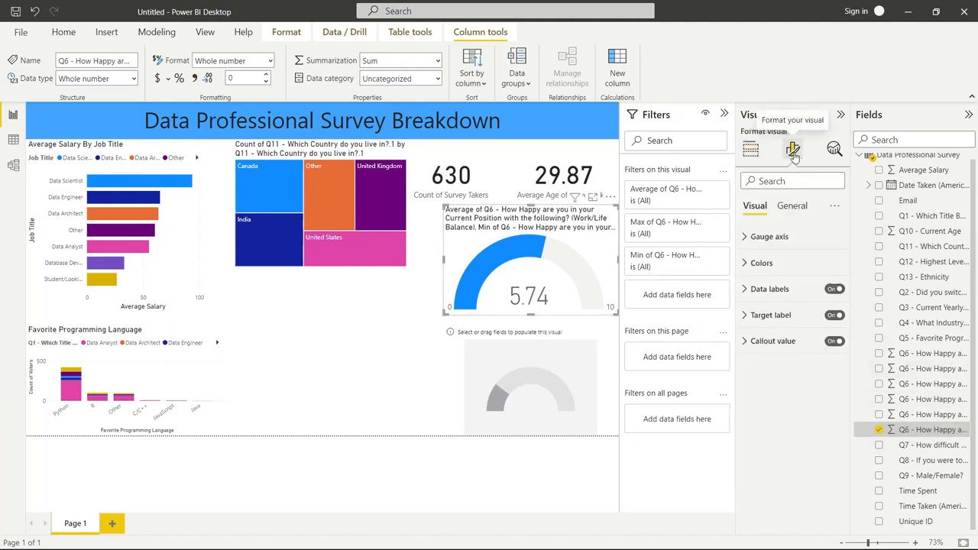
{"action": "left_click", "coordinate": [793, 207]}
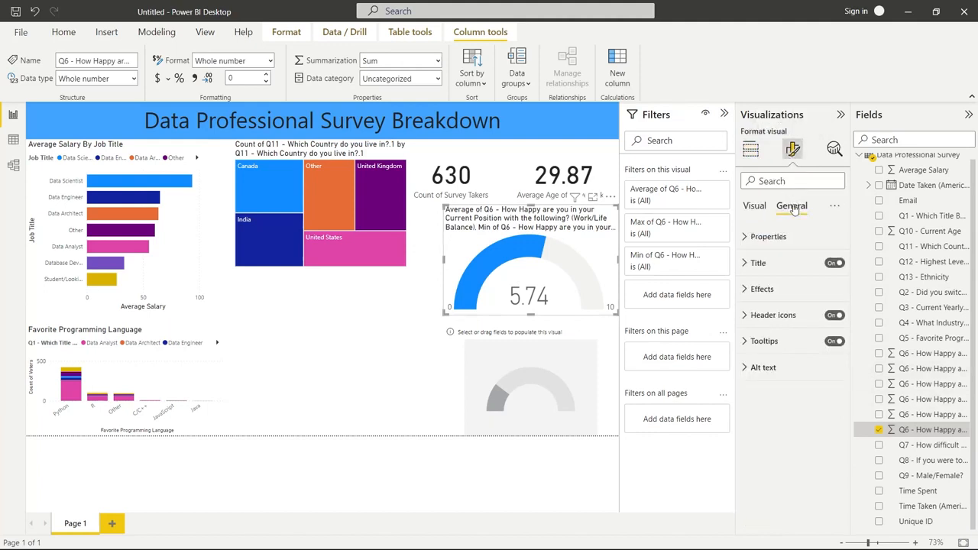
{"action": "left_click", "coordinate": [758, 260]}
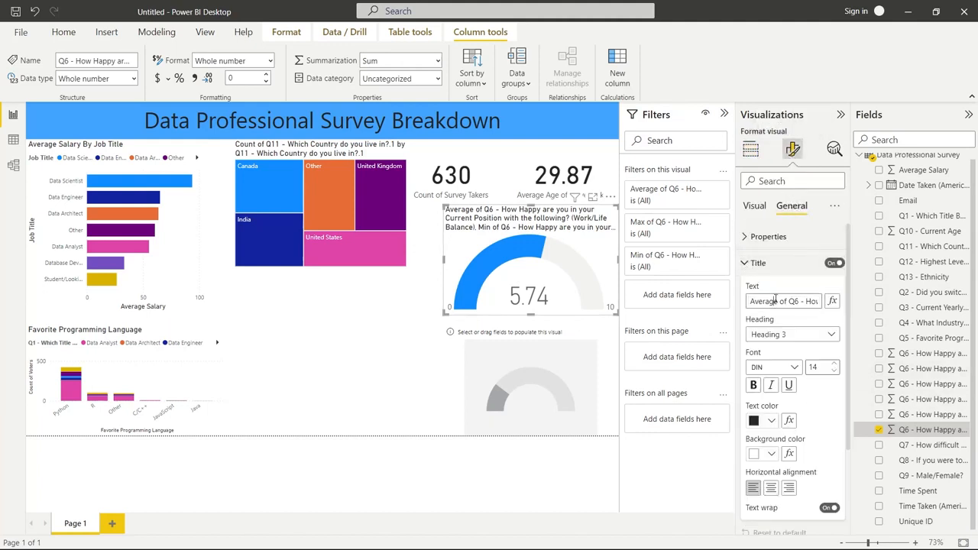
{"action": "left_click", "coordinate": [775, 300]}
{"action": "type", "text": "Happy With Wor"}
{"action": "type", "text": "k"}
{"action": "left_click", "coordinate": [417, 330]}
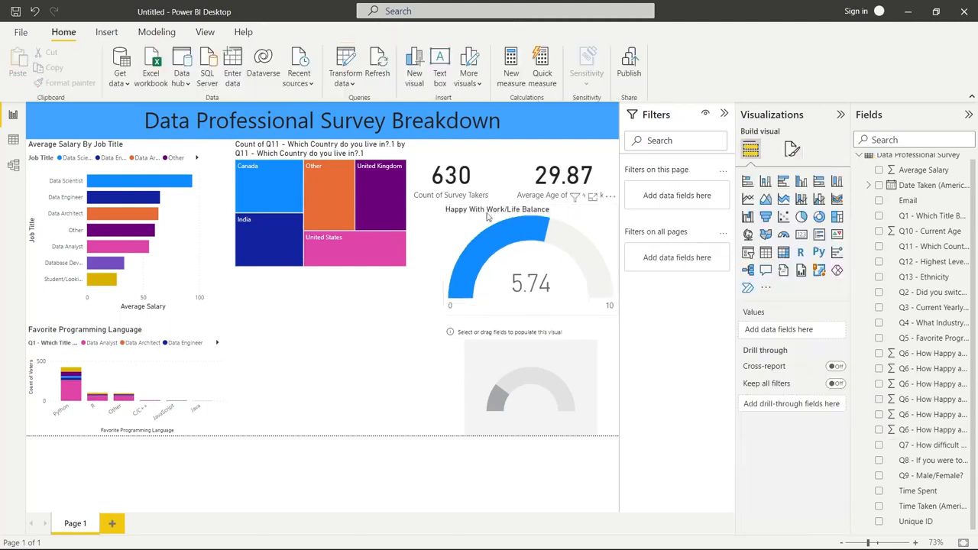
Assign the Q6 Salary happiness field to the lower gauge's value and its Minimum to the gauge's minimum value
{"action": "left_click", "coordinate": [542, 378]}
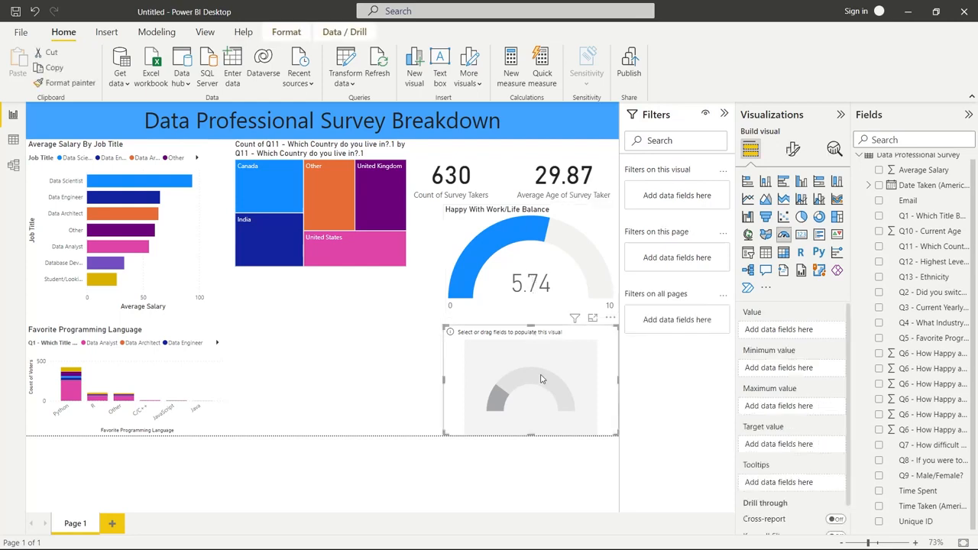
{"action": "left_click", "coordinate": [928, 400]}
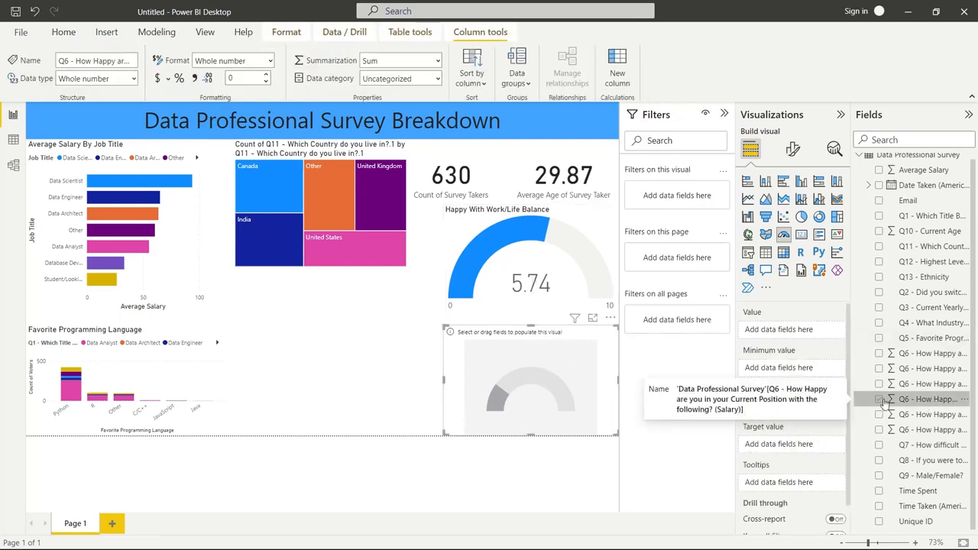
{"action": "left_click", "coordinate": [880, 400]}
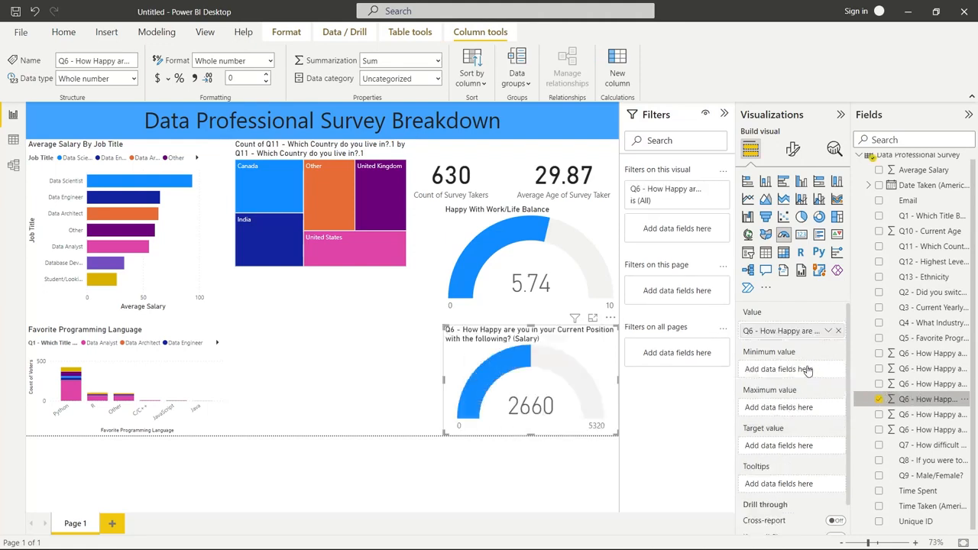
{"action": "left_click_drag", "start_coordinate": [807, 369], "coordinate": [810, 370]}
{"action": "left_click", "coordinate": [827, 370]}
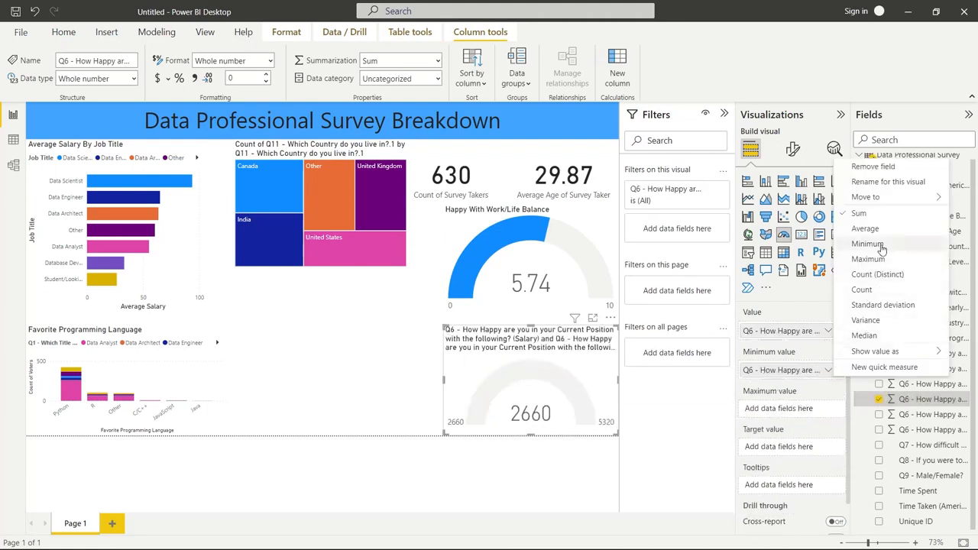
{"action": "left_click", "coordinate": [867, 244]}
Set the lower gauge's maximum value to the Maximum of the Q6 Salary field and summarize its value as Average
{"action": "left_click_drag", "start_coordinate": [910, 399], "coordinate": [793, 413]}
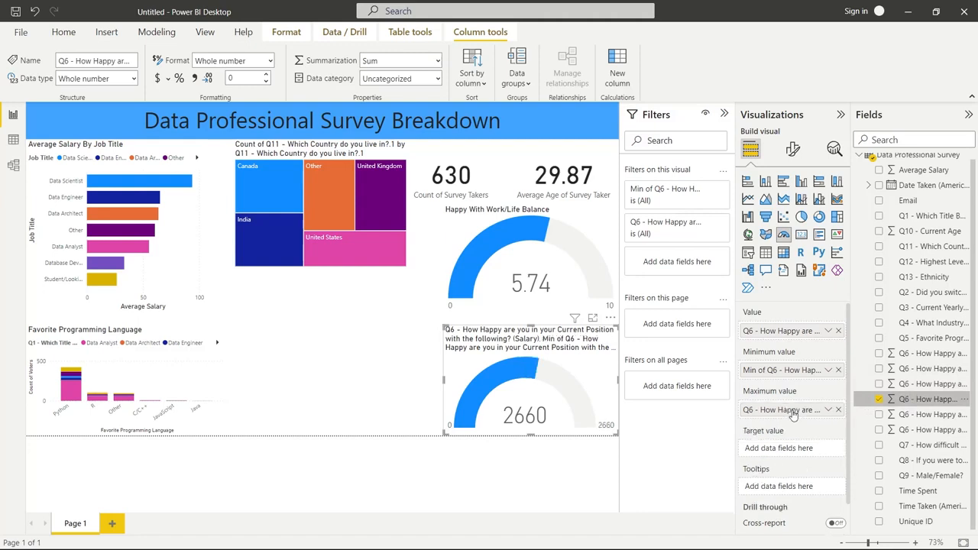
{"action": "left_click", "coordinate": [827, 409]}
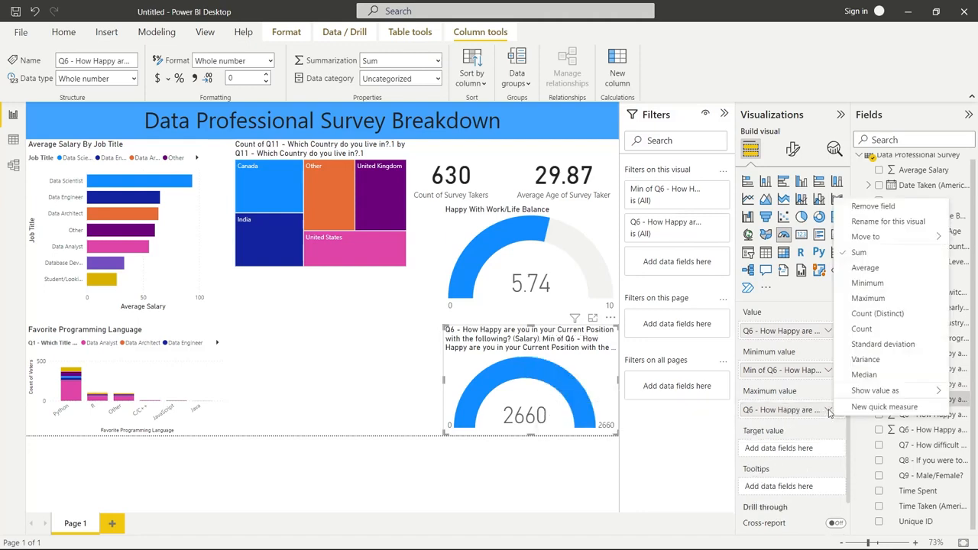
{"action": "left_click", "coordinate": [868, 298]}
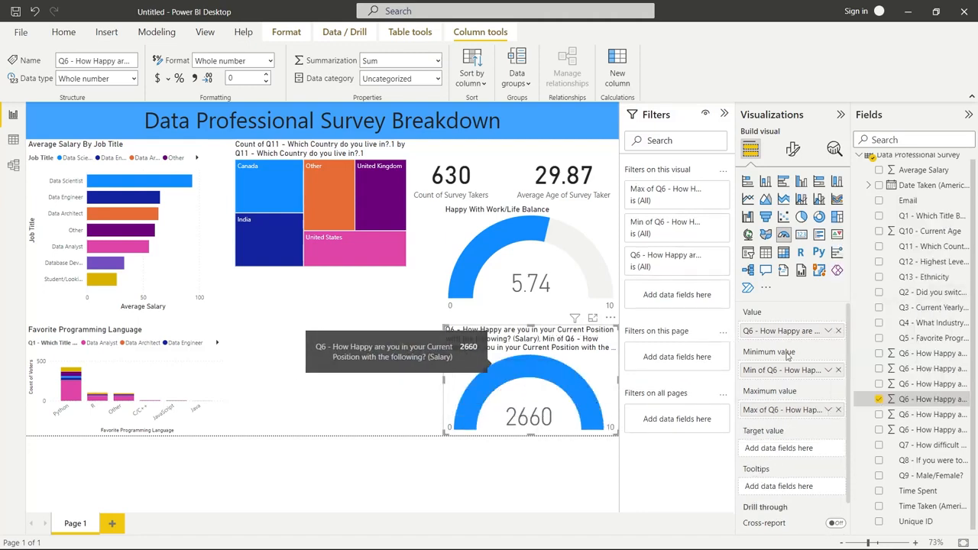
{"action": "left_click", "coordinate": [828, 331]}
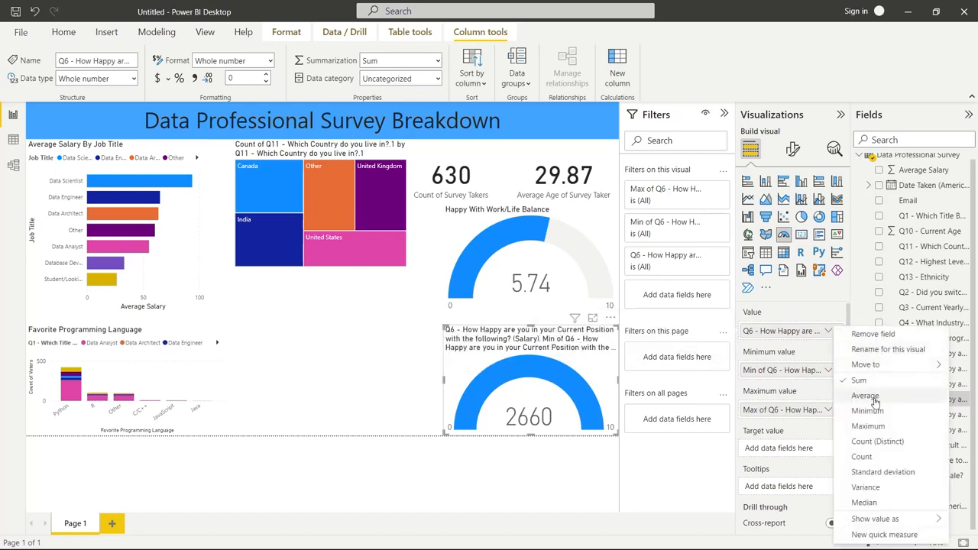
{"action": "left_click", "coordinate": [866, 396]}
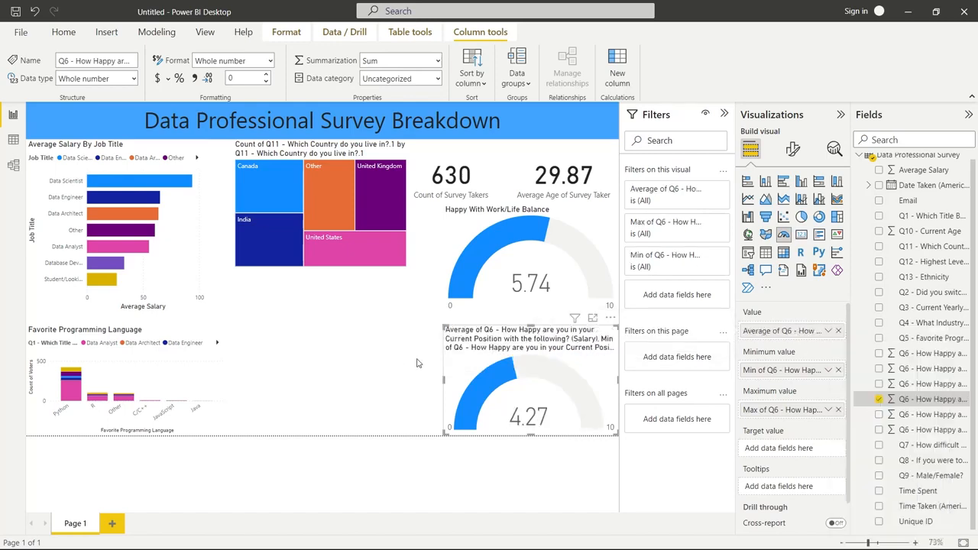
Set the lower gauge's title to "Happiness with Salary"
{"action": "left_click", "coordinate": [792, 151]}
{"action": "left_click", "coordinate": [794, 208]}
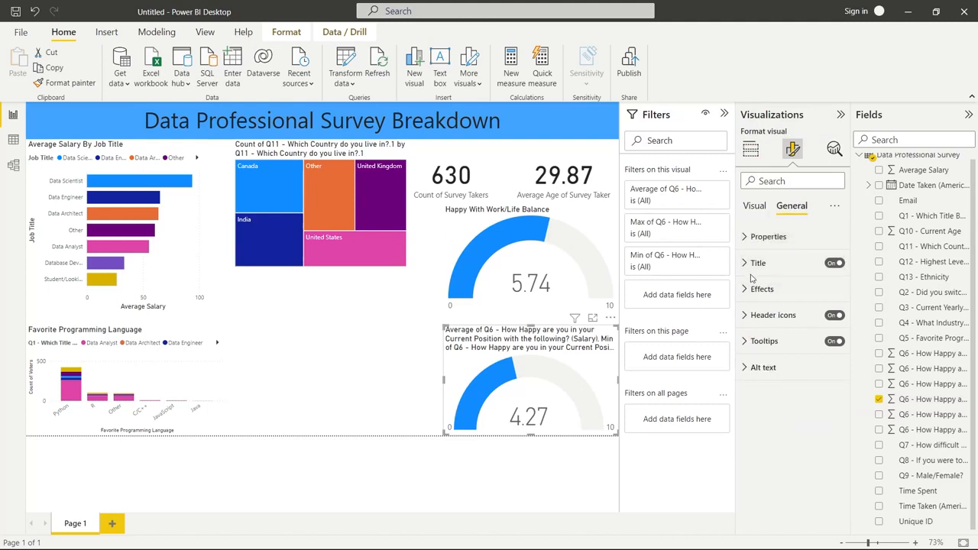
{"action": "left_click", "coordinate": [752, 264]}
{"action": "left_click", "coordinate": [762, 301]}
{"action": "key", "text": "ctrl+a"}
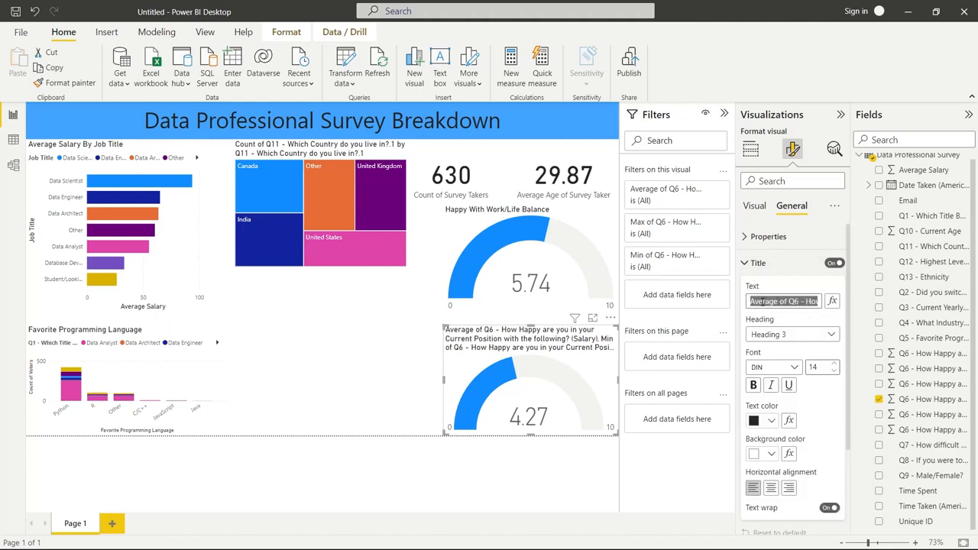
{"action": "type", "text": "H"}
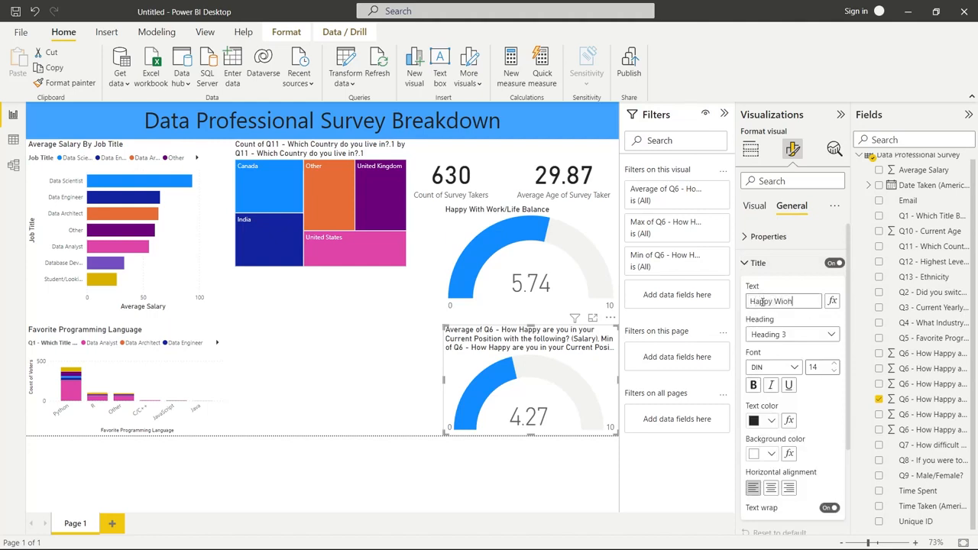
{"action": "type", "text": "appy Wit"}
{"action": "key", "text": "BackSpace"}
{"action": "key", "text": "BackSpace"}
{"action": "key", "text": "BackSpace"}
{"action": "key", "text": "BackSpace"}
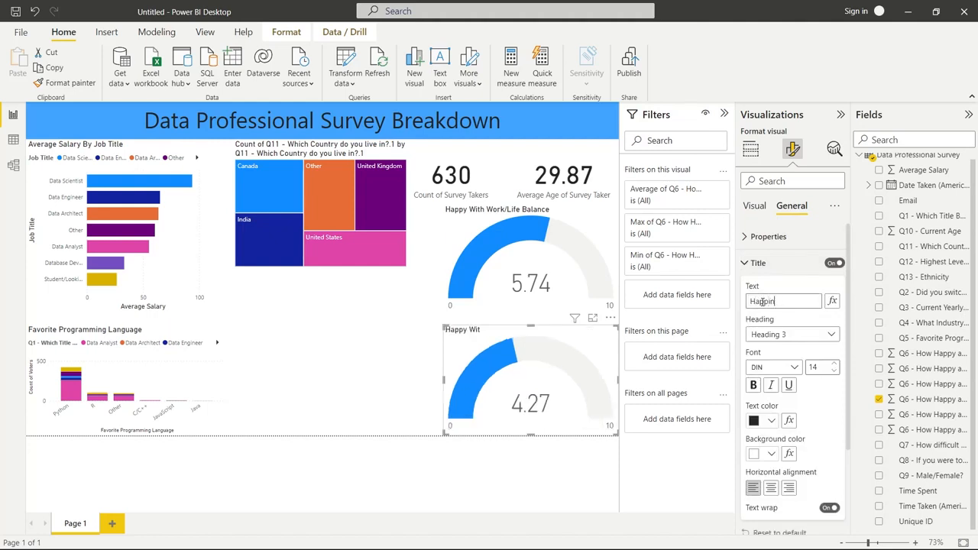
{"action": "type", "text": "iness with Salary"}
{"action": "left_click", "coordinate": [387, 313]}
Change the upper gauge's title to "Happiness With Work/Life Balance"
{"action": "left_click", "coordinate": [518, 263]}
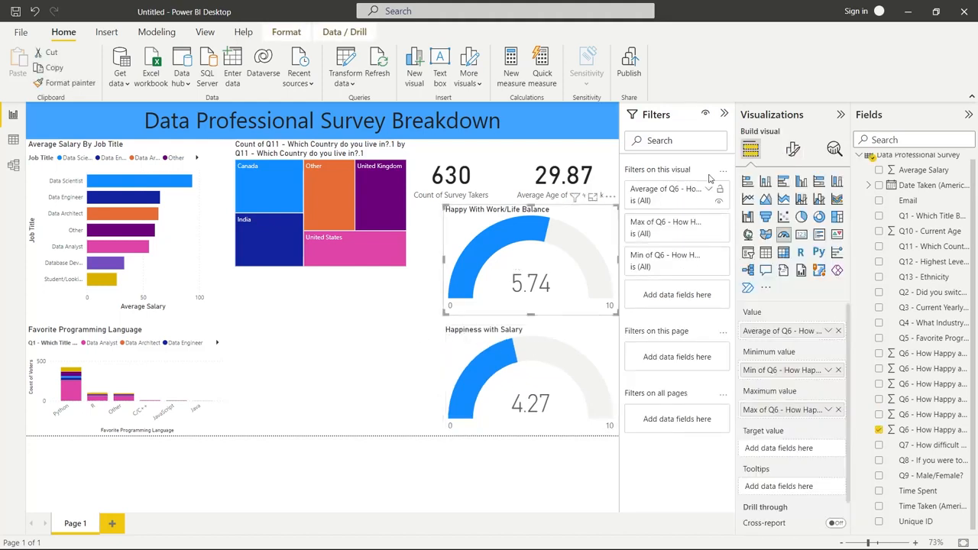
{"action": "left_click", "coordinate": [793, 149]}
{"action": "left_click", "coordinate": [792, 207]}
{"action": "left_click", "coordinate": [760, 264]}
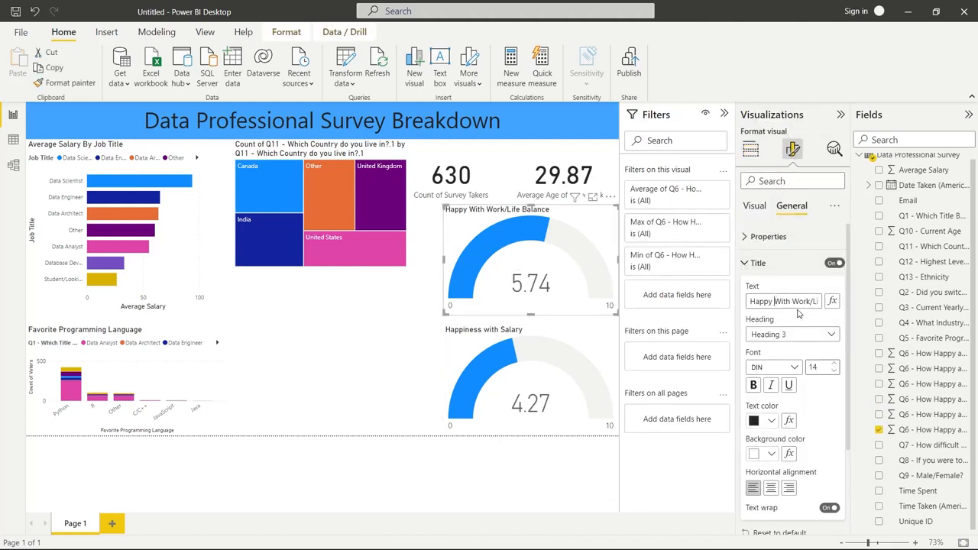
{"action": "key", "text": "BackSpace"}
{"action": "key", "text": "BackSpace"}
{"action": "type", "text": "iness"}
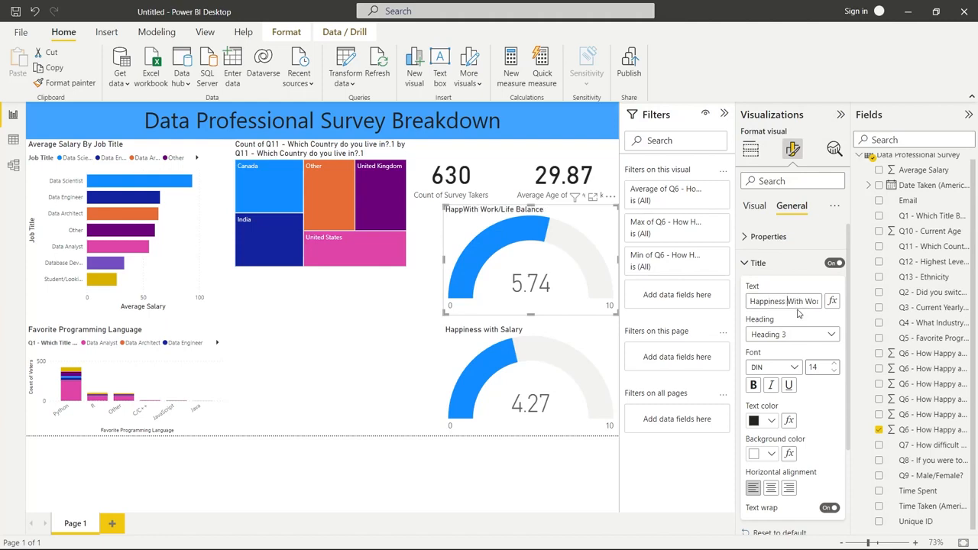
{"action": "left_click", "coordinate": [400, 329]}
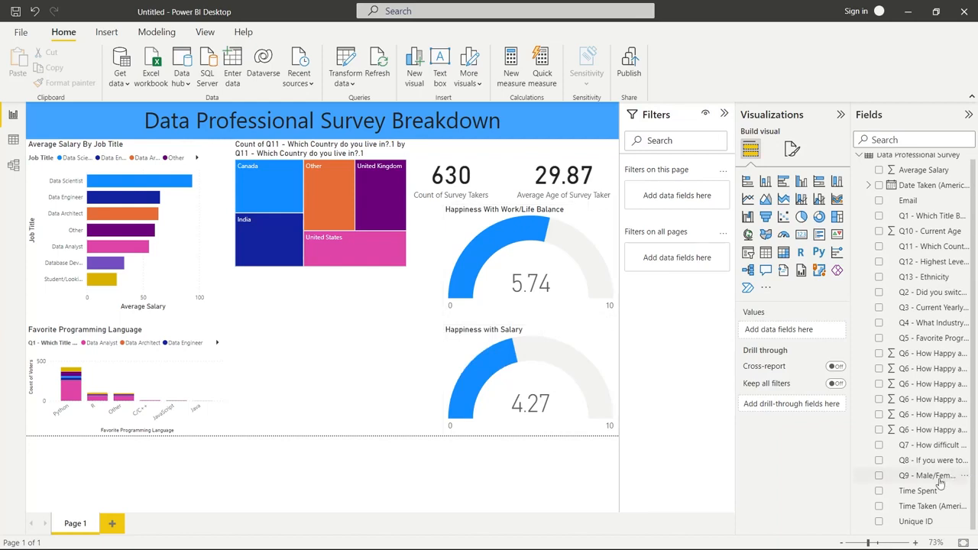
Insert a donut chart with Q9 - Male/Female? as legend and extend it upward to just below the country treemap
{"action": "left_click", "coordinate": [819, 217]}
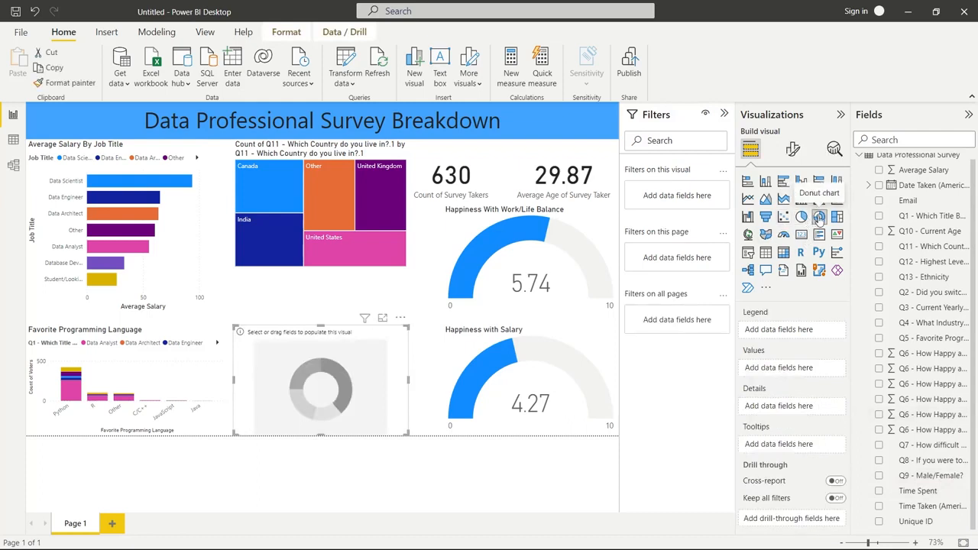
{"action": "left_click", "coordinate": [879, 475]}
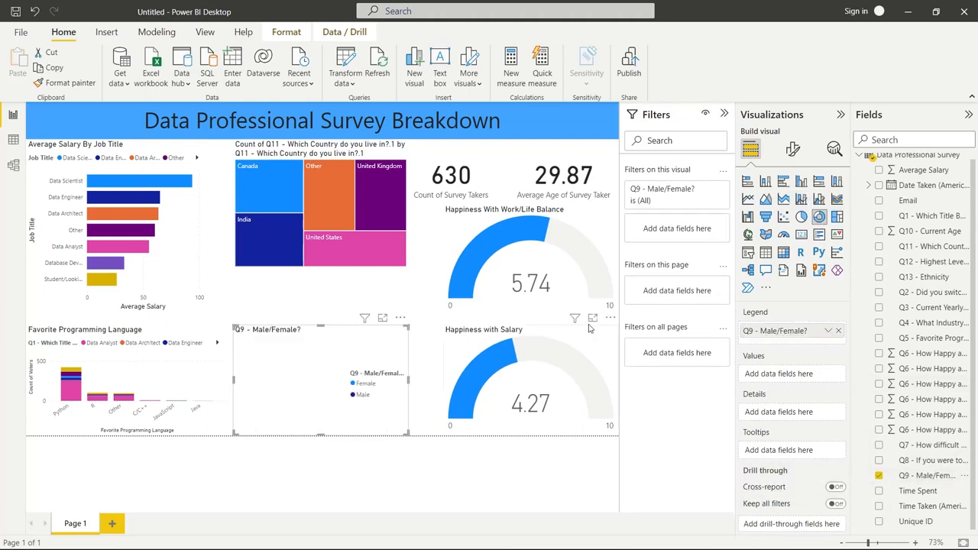
{"action": "left_click", "coordinate": [829, 332]}
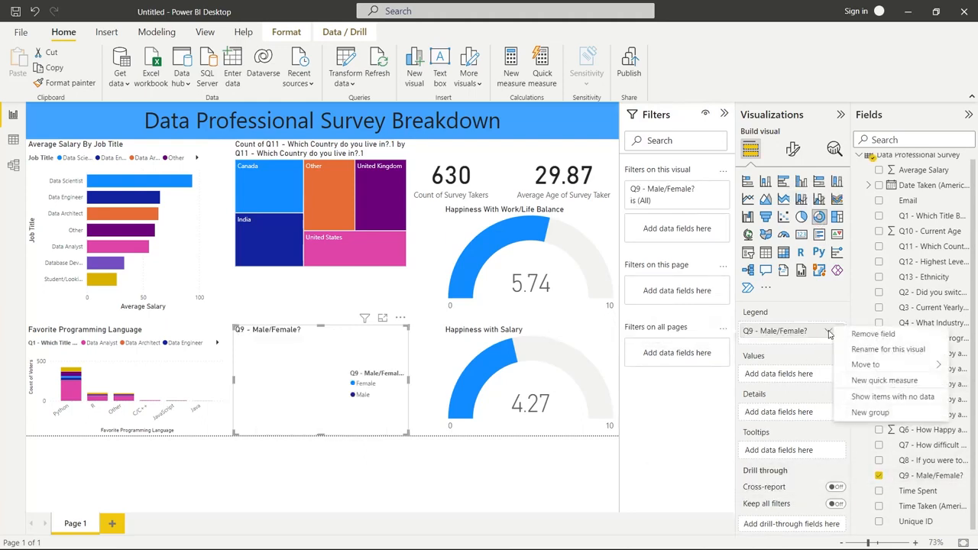
{"action": "left_click", "coordinate": [320, 329]}
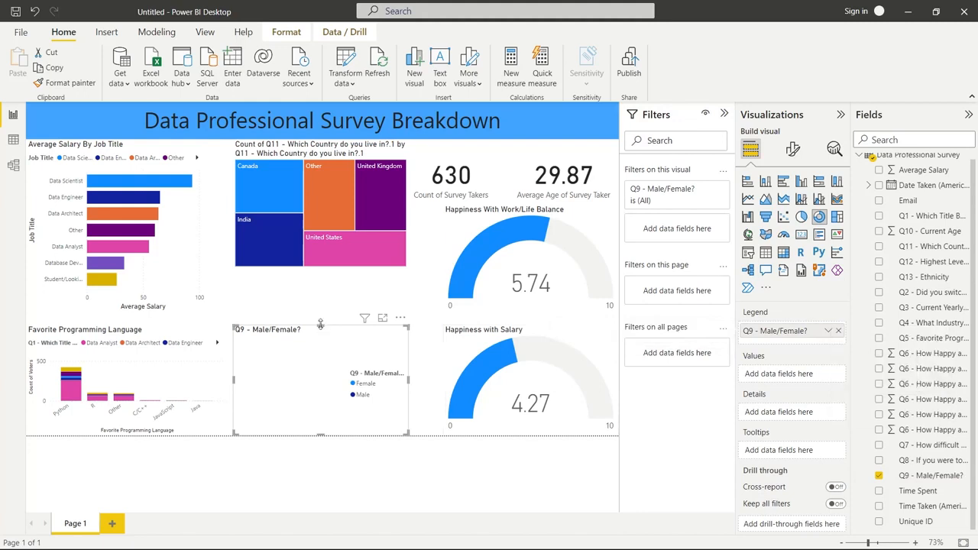
{"action": "left_click_drag", "start_coordinate": [321, 322], "coordinate": [321, 281]}
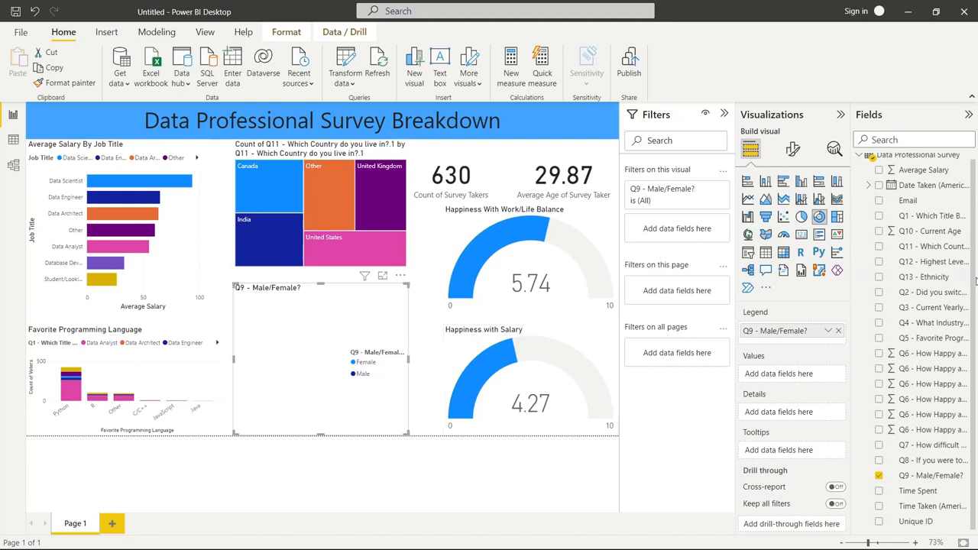
Try Q10 - Current Age as the donut chart's values and replace it with the Average of Average Salary
{"action": "left_click", "coordinate": [879, 231]}
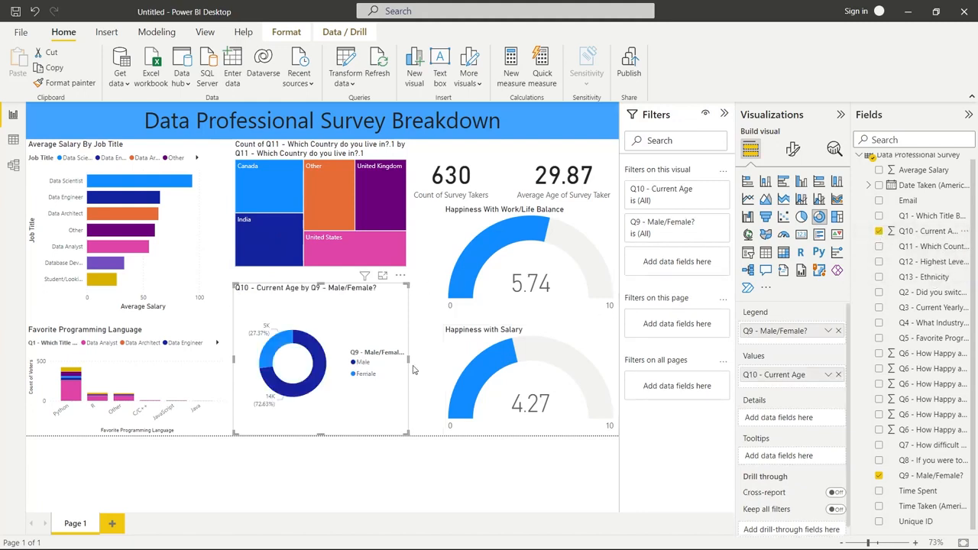
{"action": "left_click", "coordinate": [838, 375]}
{"action": "left_click", "coordinate": [878, 169]}
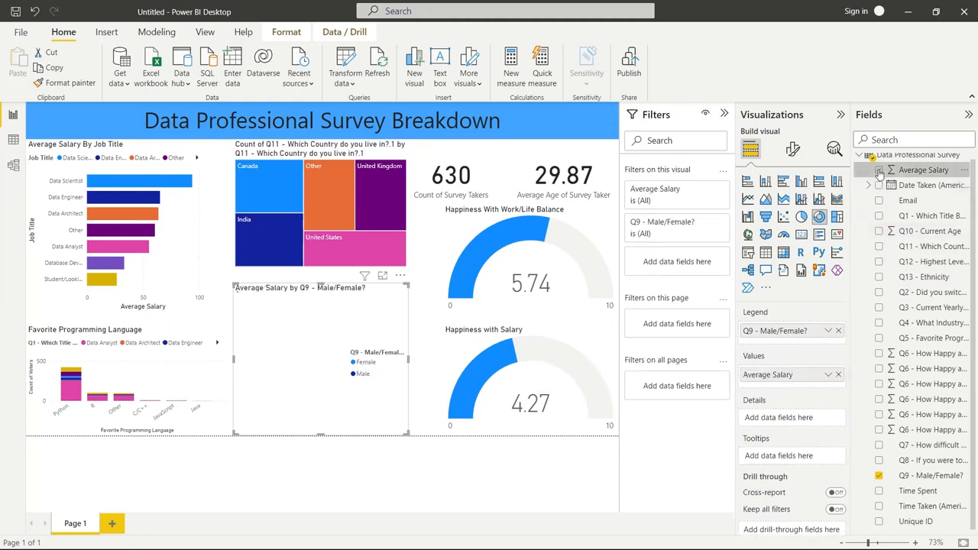
{"action": "left_click", "coordinate": [827, 374]}
{"action": "left_click", "coordinate": [874, 232]}
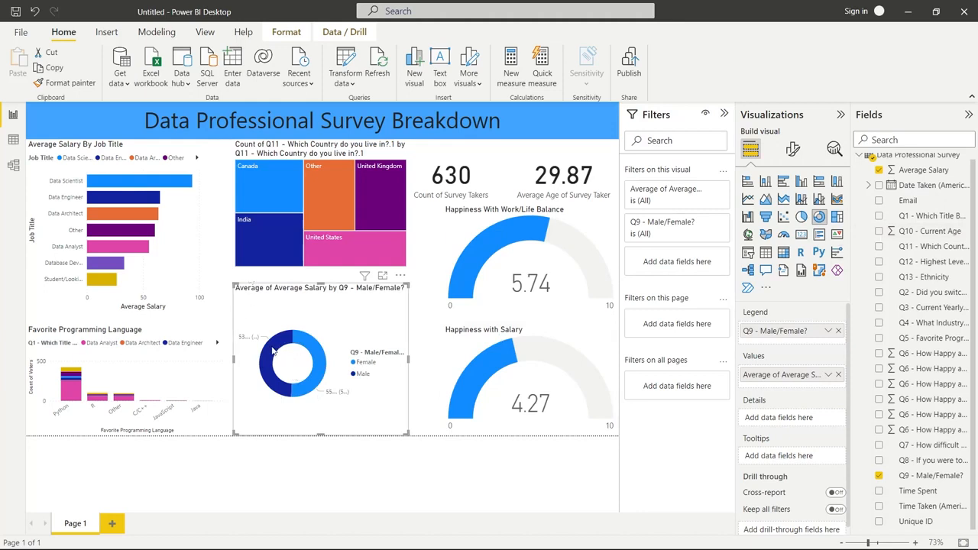
{"action": "mouse_move", "coordinate": [321, 368]}
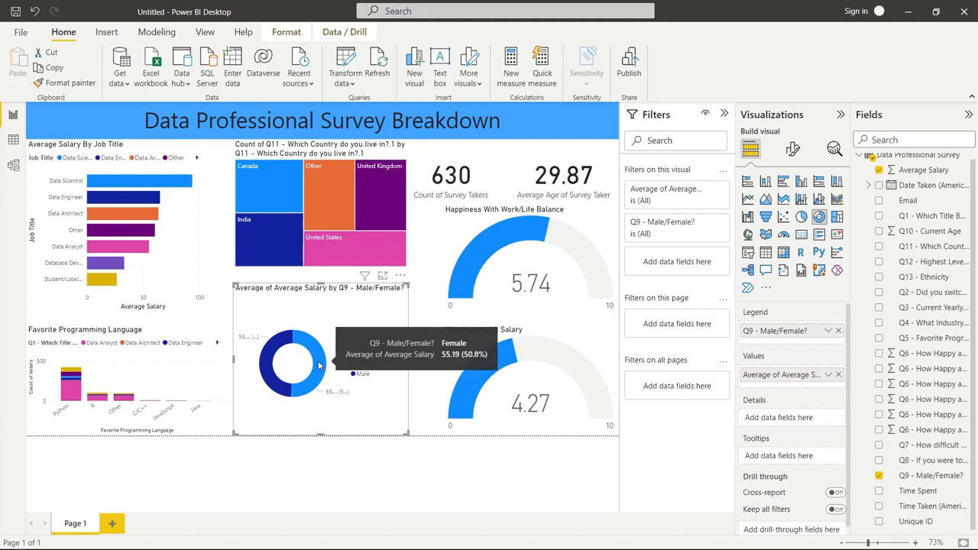
Move the Average Salary By Job Title chart over the gauges and put the country treemap, slightly shrunk, in its former place
{"action": "left_click", "coordinate": [175, 153]}
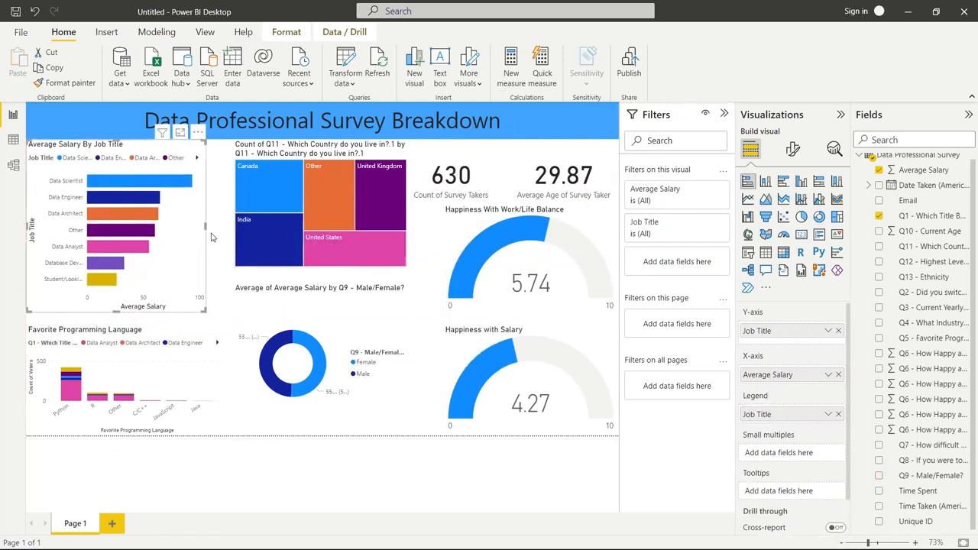
{"action": "left_click_drag", "start_coordinate": [118, 158], "coordinate": [501, 262]}
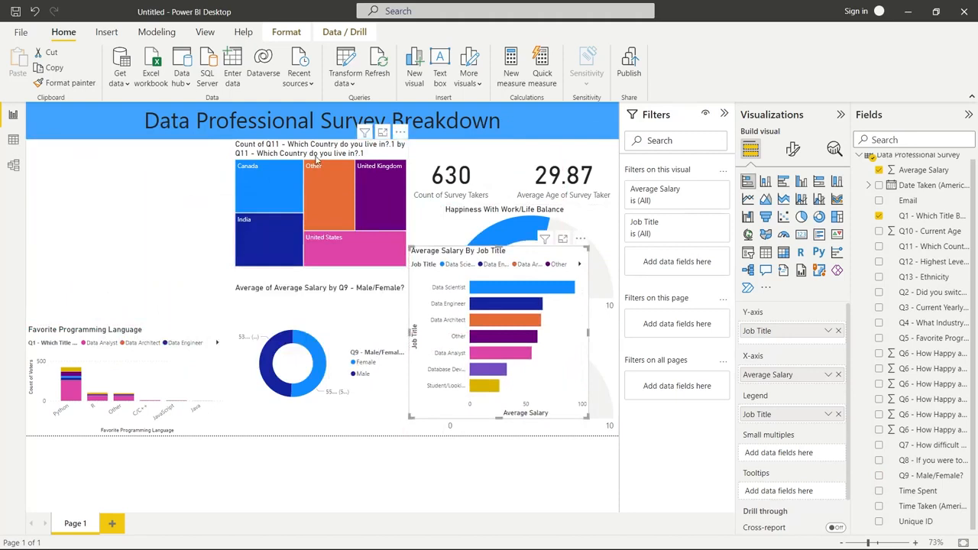
{"action": "left_click_drag", "start_coordinate": [317, 158], "coordinate": [164, 157]}
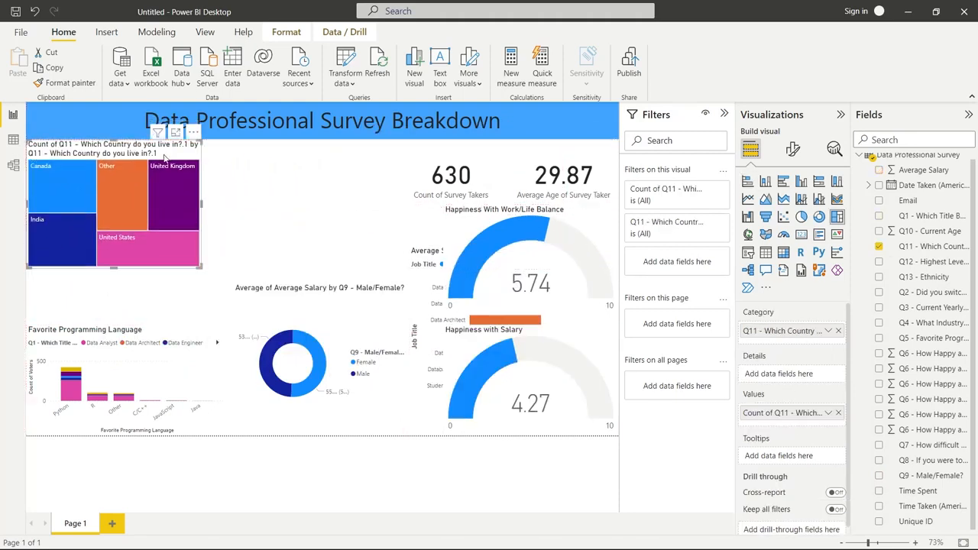
{"action": "mouse_move", "coordinate": [203, 268]}
{"action": "left_mouse_down"}
{"action": "mouse_move", "coordinate": [204, 247]}
{"action": "mouse_move", "coordinate": [221, 286]}
{"action": "mouse_move", "coordinate": [186, 259]}
{"action": "left_mouse_up"}
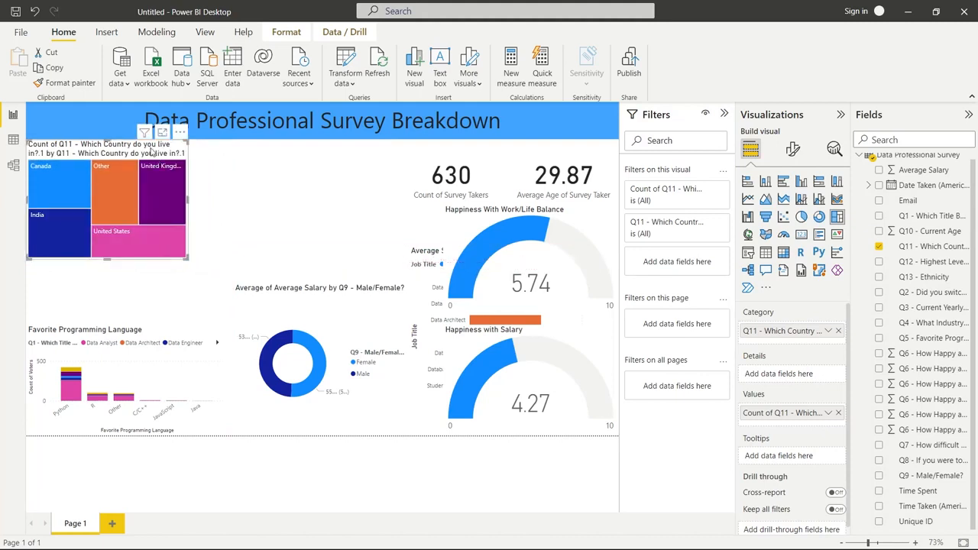
Set the country treemap's title to "Country of Survey Takers"
{"action": "left_click", "coordinate": [793, 149]}
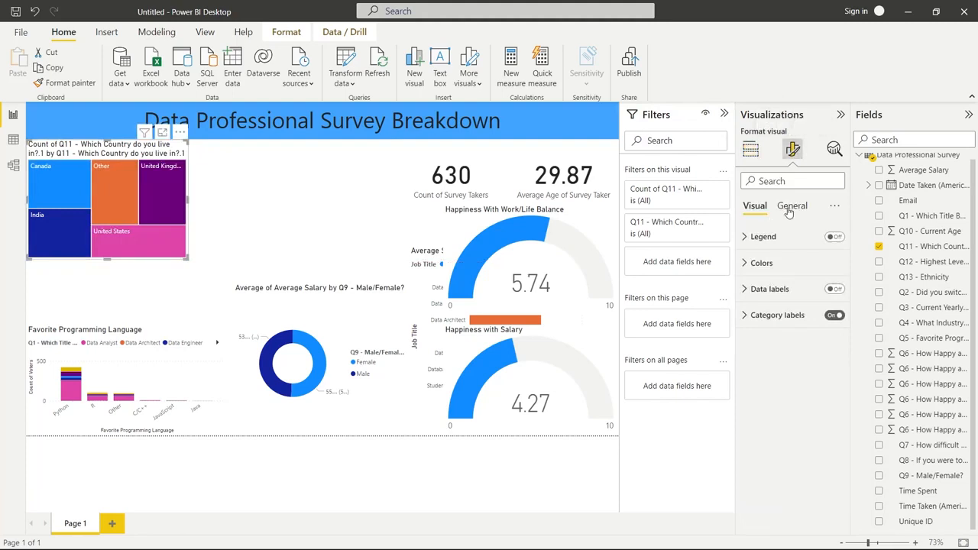
{"action": "left_click", "coordinate": [791, 208]}
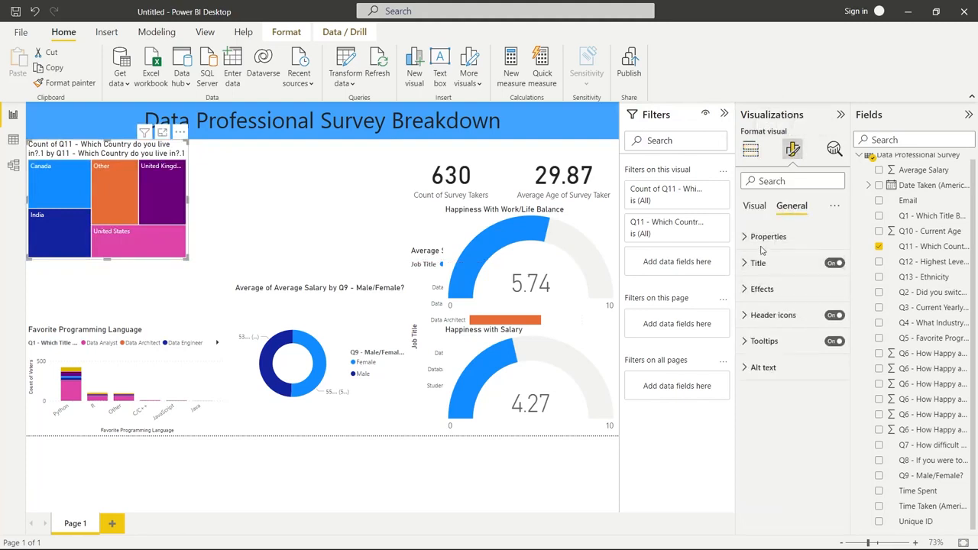
{"action": "left_click", "coordinate": [752, 267]}
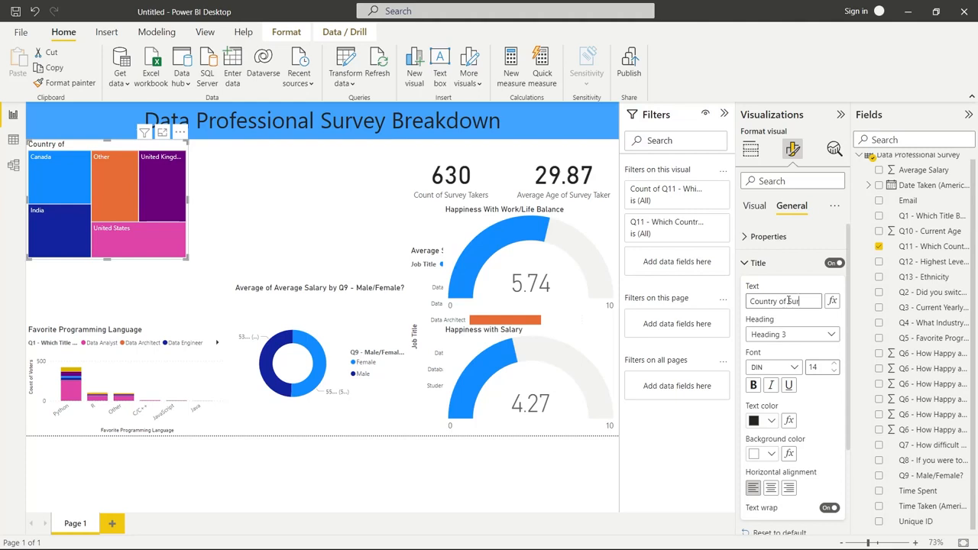
{"action": "type", "text": "akers"}
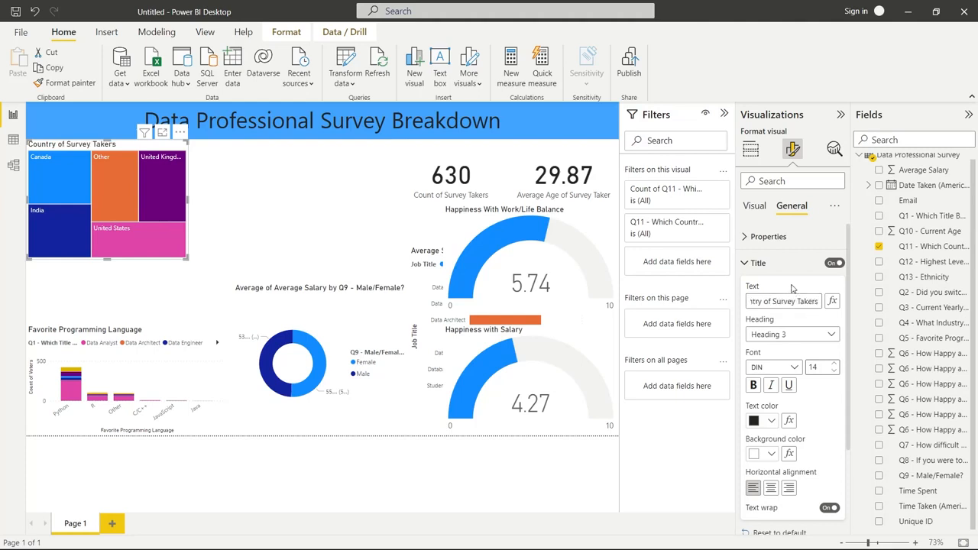
Move the Average Salary By Job Title chart from behind the gauges to directly beside the country treemap
{"action": "left_click", "coordinate": [761, 271]}
{"action": "left_click", "coordinate": [298, 216]}
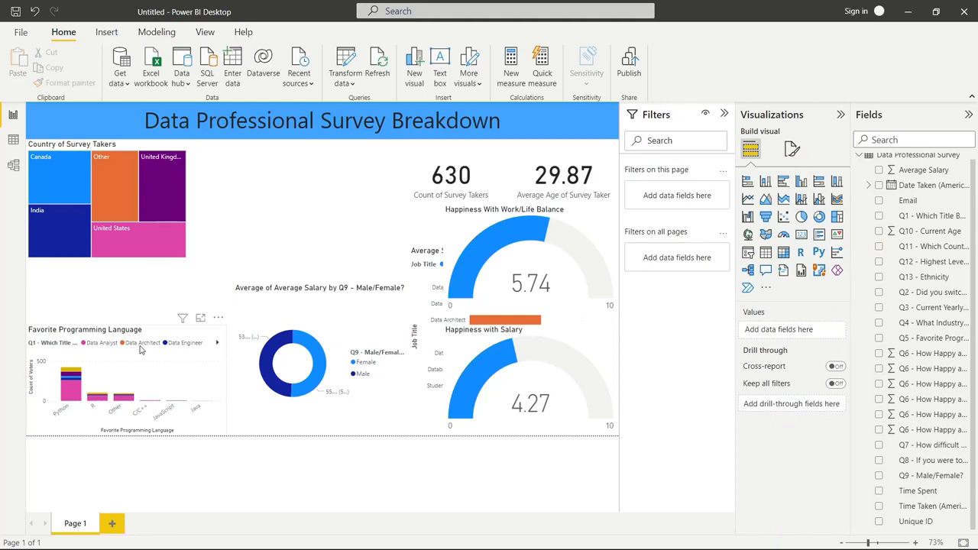
{"action": "left_click", "coordinate": [483, 322]}
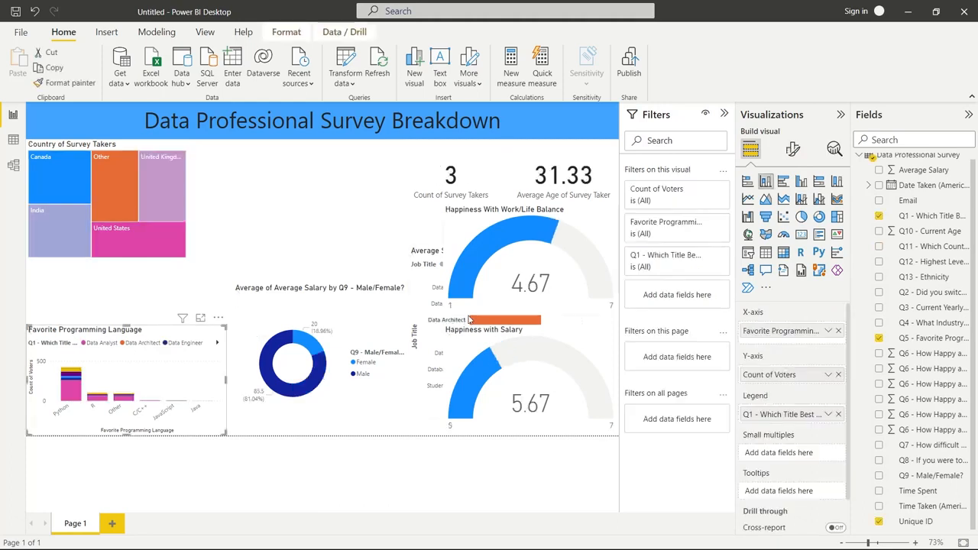
{"action": "left_click_drag", "start_coordinate": [484, 326], "coordinate": [217, 197]}
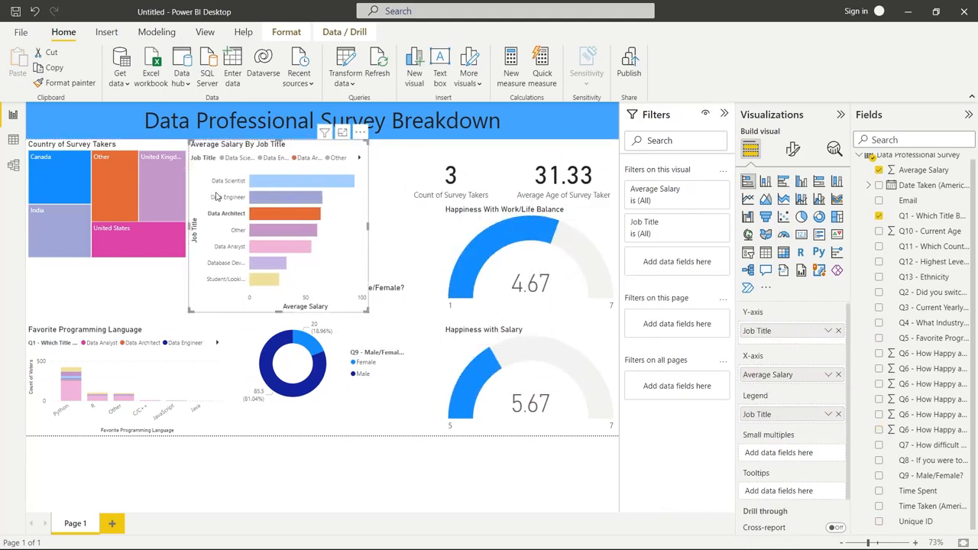
Shift the Average Salary By Job Title chart slightly right and place the gender donut chart over the Favorite Programming Language chart
{"action": "left_click_drag", "start_coordinate": [292, 366], "coordinate": [503, 333]}
{"action": "mouse_move", "coordinate": [339, 215]}
{"action": "left_mouse_down"}
{"action": "mouse_move", "coordinate": [382, 214]}
{"action": "mouse_move", "coordinate": [351, 214]}
{"action": "left_mouse_up"}
{"action": "left_click_drag", "start_coordinate": [503, 343], "coordinate": [126, 380]}
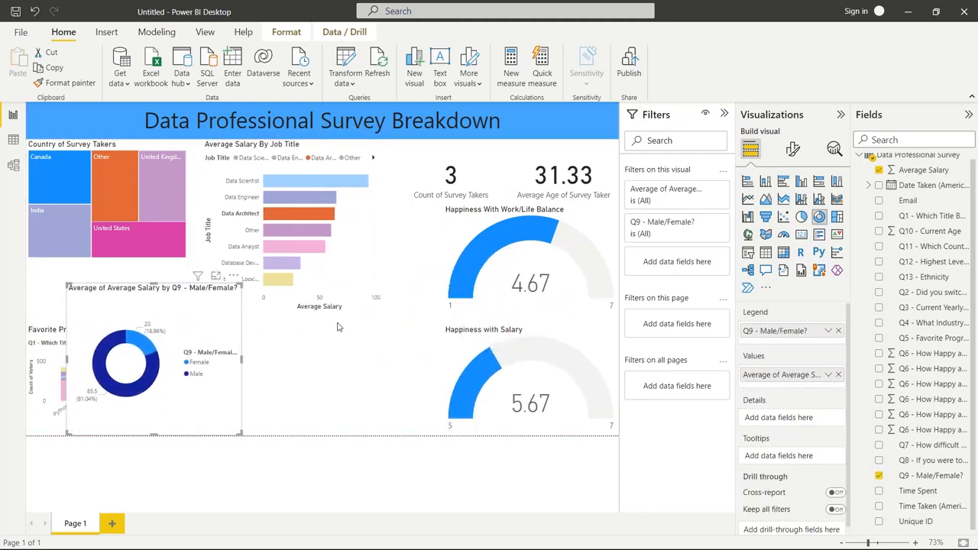
{"action": "left_click", "coordinate": [332, 241]}
Narrow the Count of Survey Takers and Average Age of Survey Taker cards from their left sides so they sit edge to edge
{"action": "left_click", "coordinate": [397, 180]}
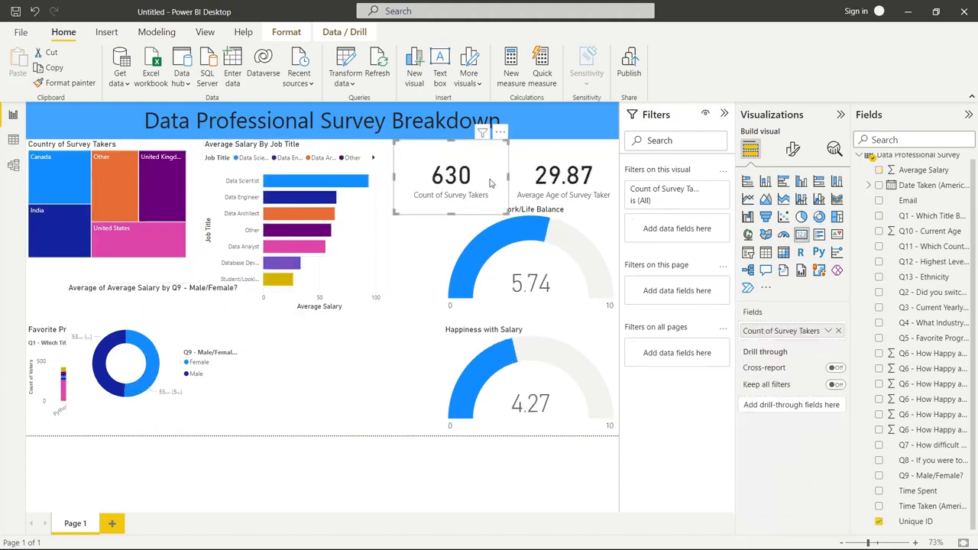
{"action": "left_click_drag", "start_coordinate": [393, 176], "coordinate": [423, 175]}
{"action": "left_click", "coordinate": [540, 182]}
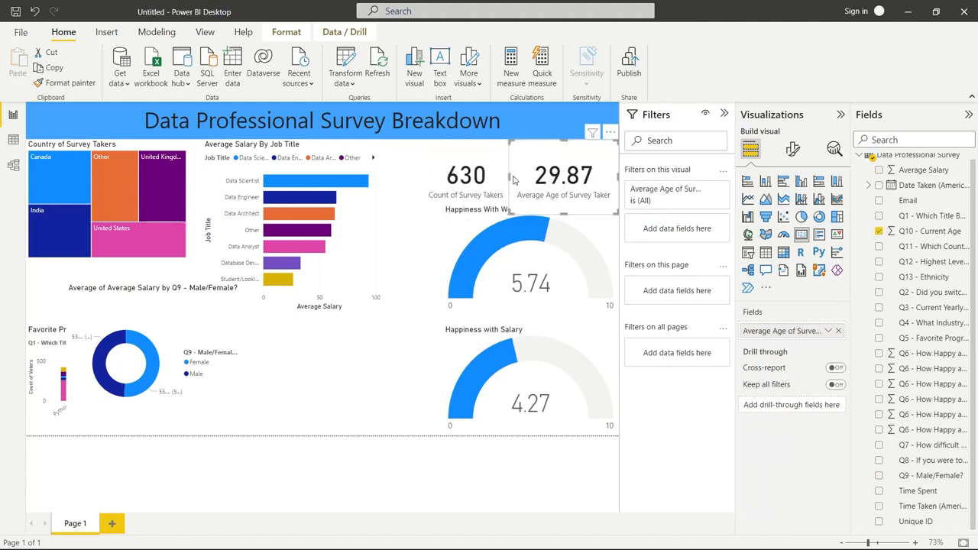
{"action": "left_click_drag", "start_coordinate": [514, 180], "coordinate": [521, 181]}
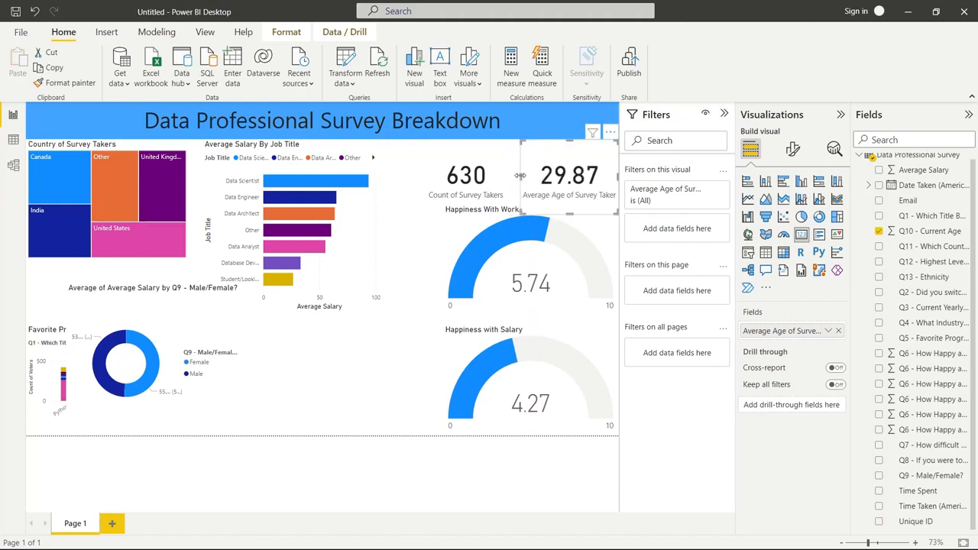
{"action": "left_click", "coordinate": [506, 179]}
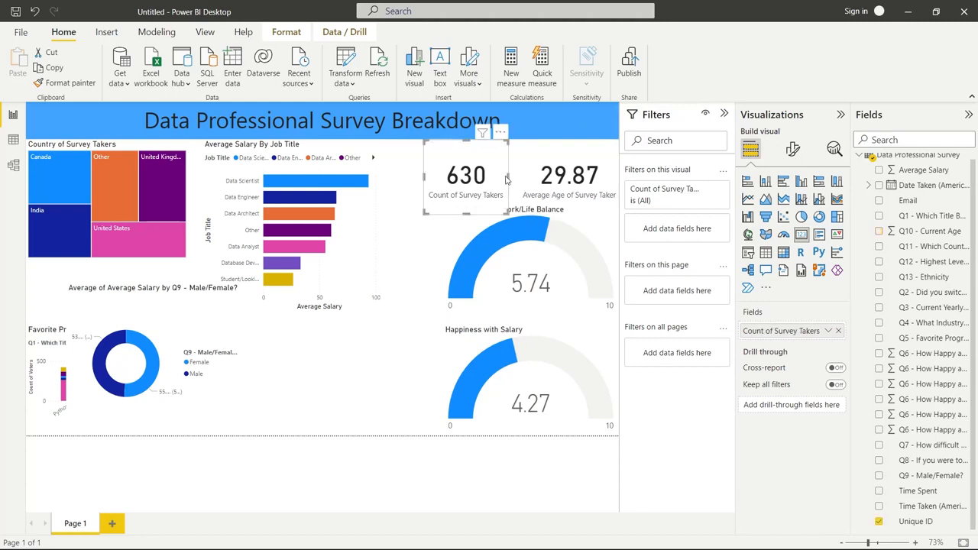
{"action": "left_click_drag", "start_coordinate": [508, 176], "coordinate": [519, 176]}
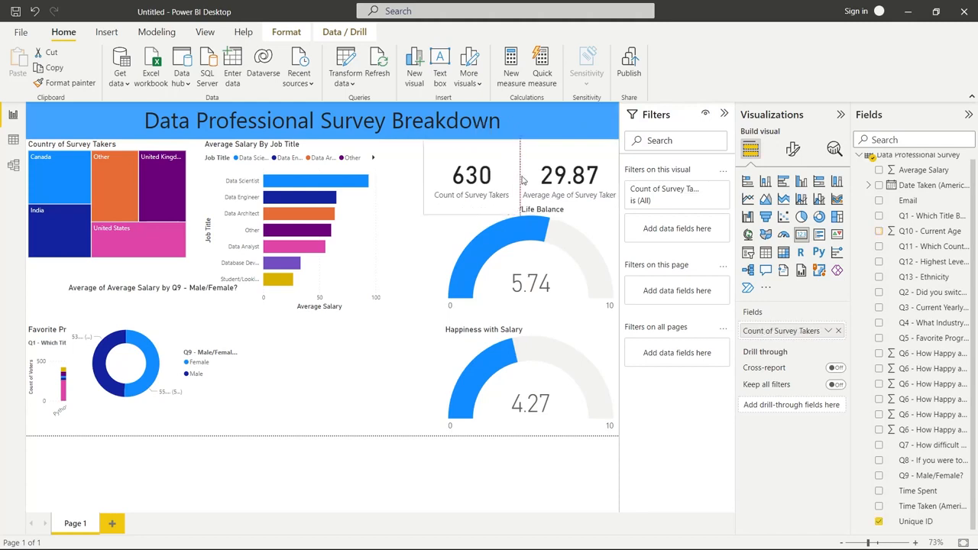
Widen the work/life balance and salary happiness gauges leftward so their left edges line up beneath the Count of Survey Takers card
{"action": "left_click", "coordinate": [472, 243]}
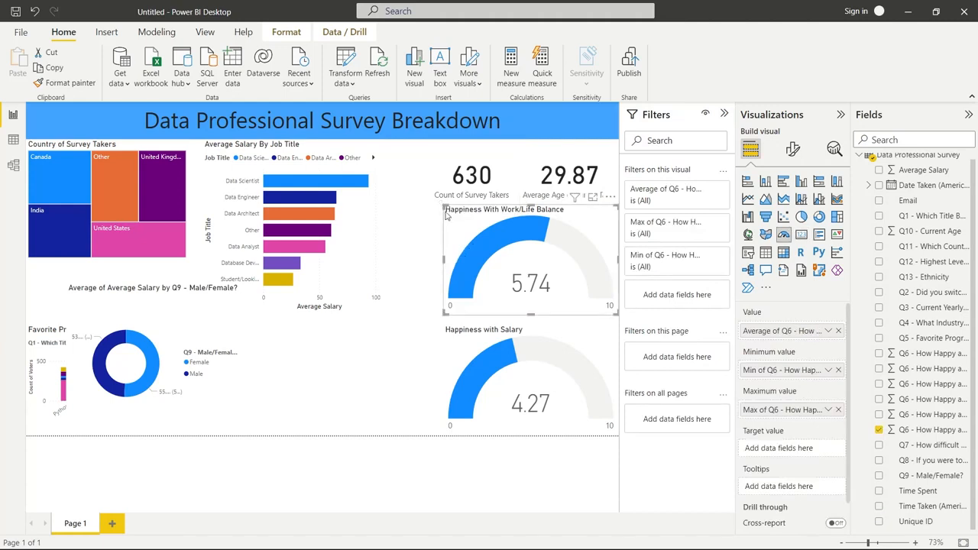
{"action": "left_click_drag", "start_coordinate": [441, 205], "coordinate": [430, 205]}
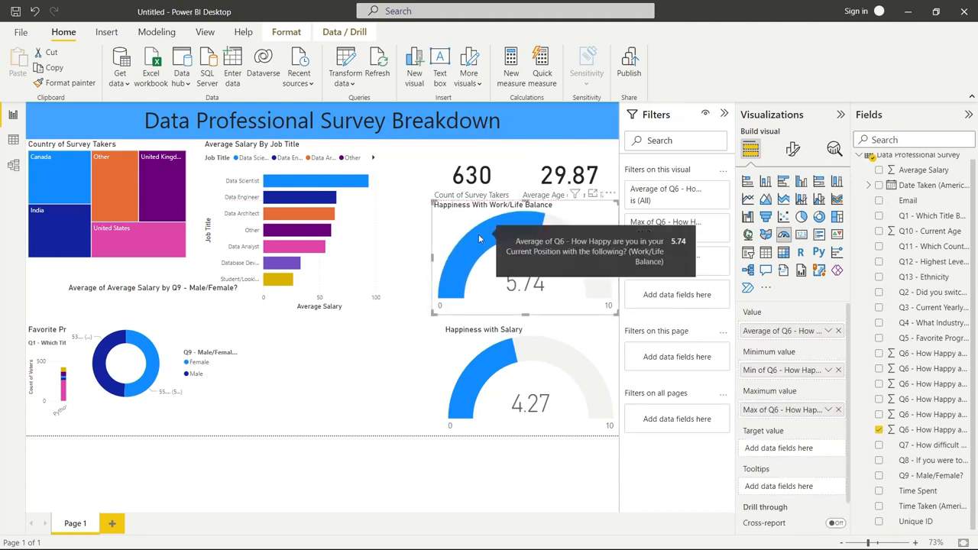
{"action": "left_click_drag", "start_coordinate": [478, 236], "coordinate": [478, 237]}
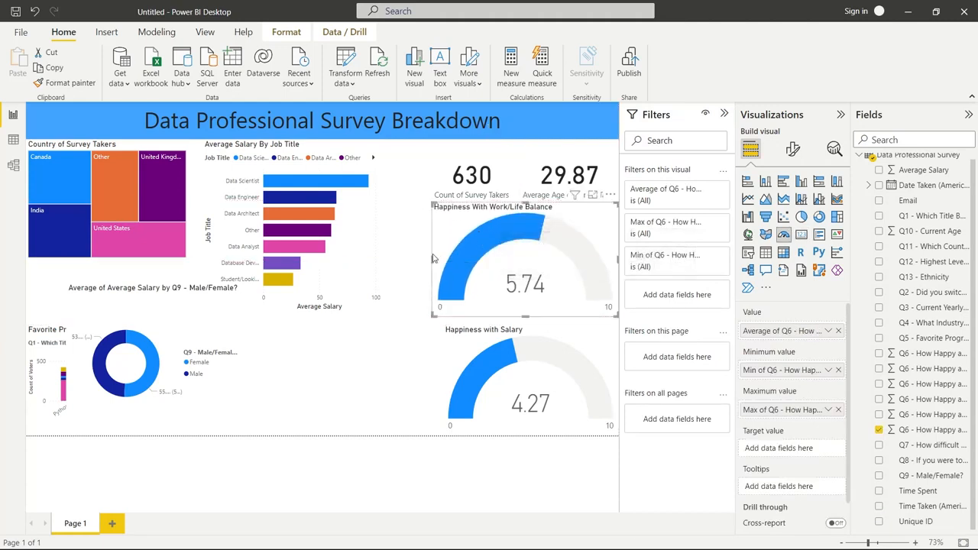
{"action": "left_click_drag", "start_coordinate": [434, 264], "coordinate": [437, 263]}
{"action": "left_click", "coordinate": [456, 362]}
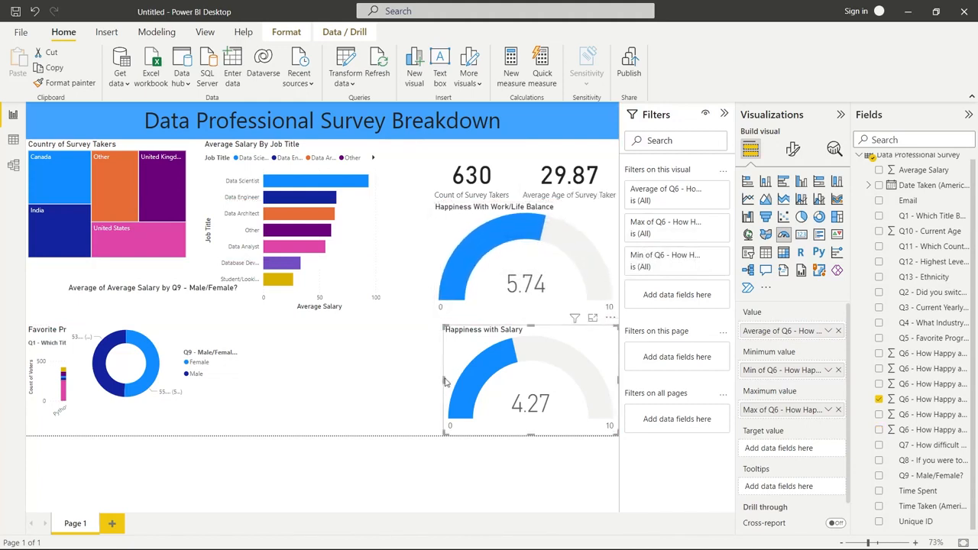
{"action": "left_click_drag", "start_coordinate": [441, 379], "coordinate": [433, 382]}
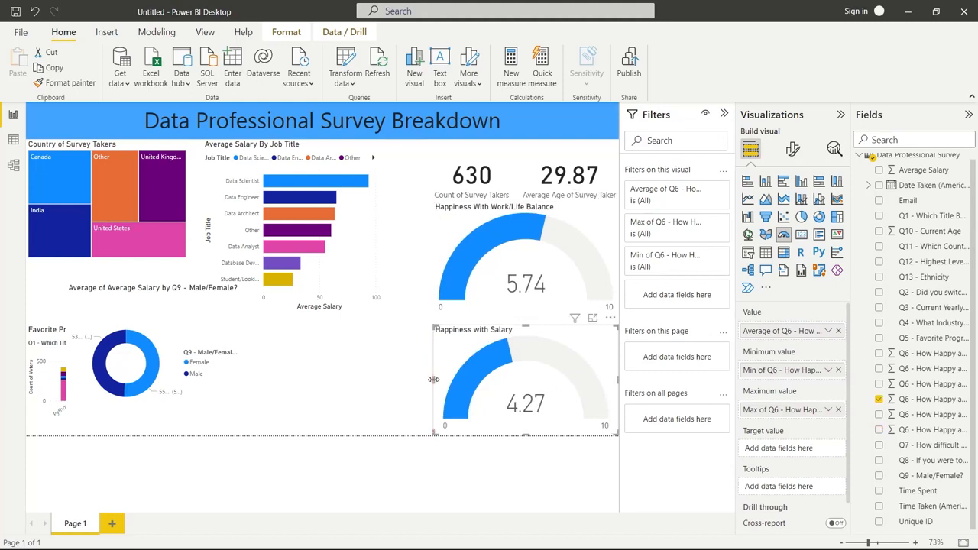
Move the Average Salary By Job Title chart next to the gauges, extend it to the page's lower edge and widen it leftward
{"action": "left_click", "coordinate": [385, 285]}
{"action": "left_click_drag", "start_coordinate": [340, 274], "coordinate": [382, 274]}
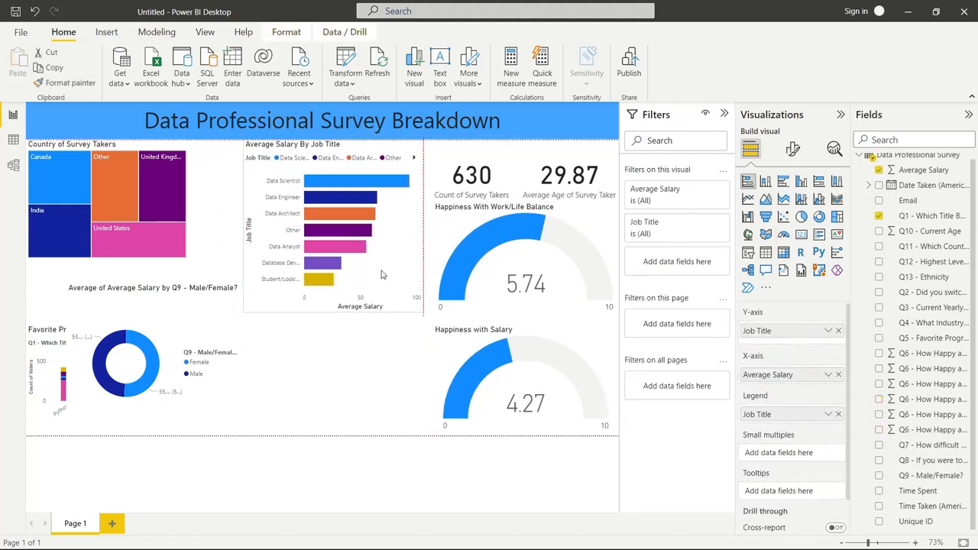
{"action": "left_click_drag", "start_coordinate": [336, 313], "coordinate": [347, 433]}
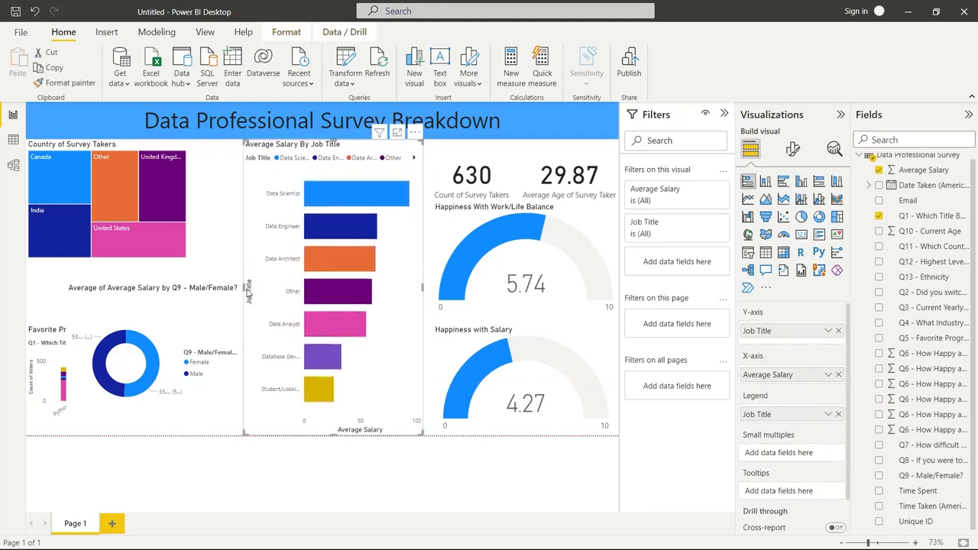
{"action": "left_click_drag", "start_coordinate": [243, 287], "coordinate": [227, 313]}
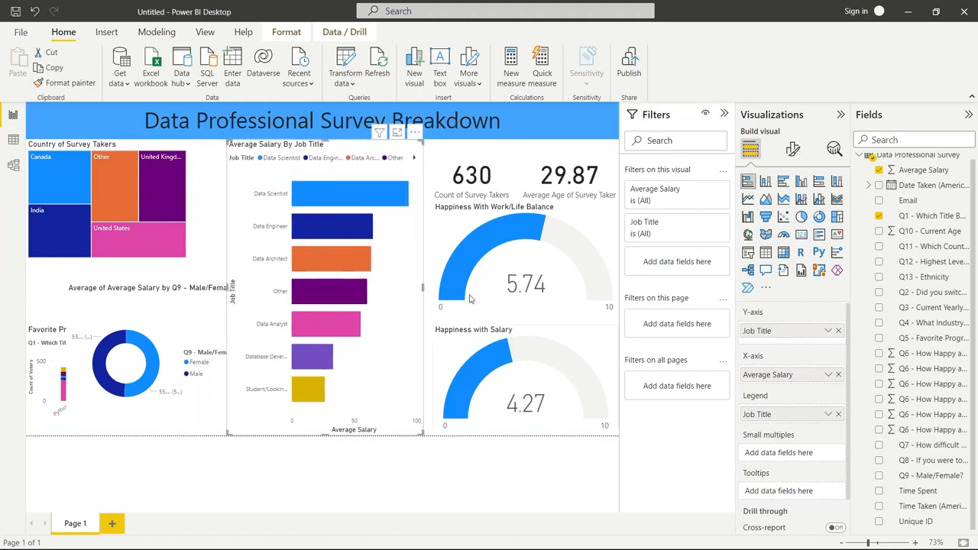
Shrink the gender donut chart slightly and lower the Happiness With Work/Life Balance gauge to just above the salary gauge
{"action": "left_click", "coordinate": [153, 334]}
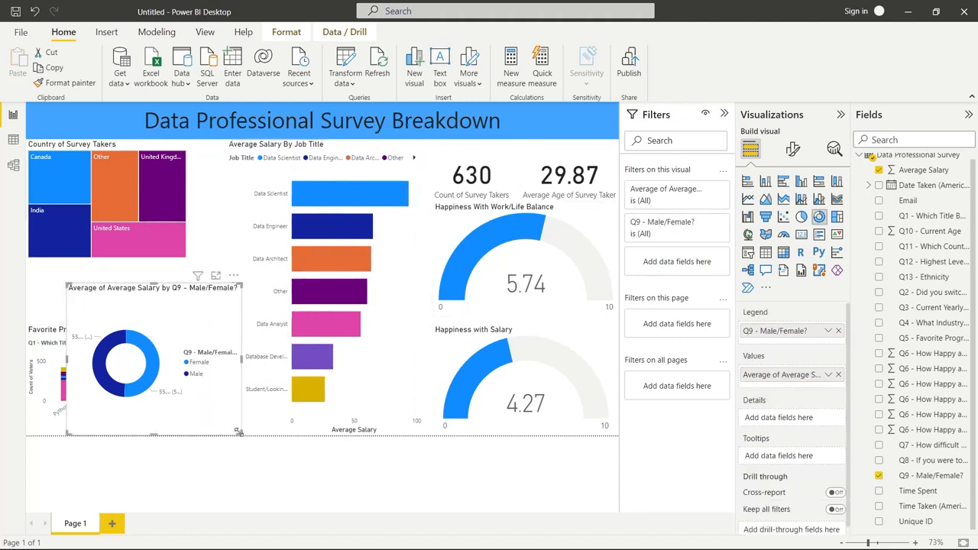
{"action": "left_click_drag", "start_coordinate": [238, 432], "coordinate": [233, 429]}
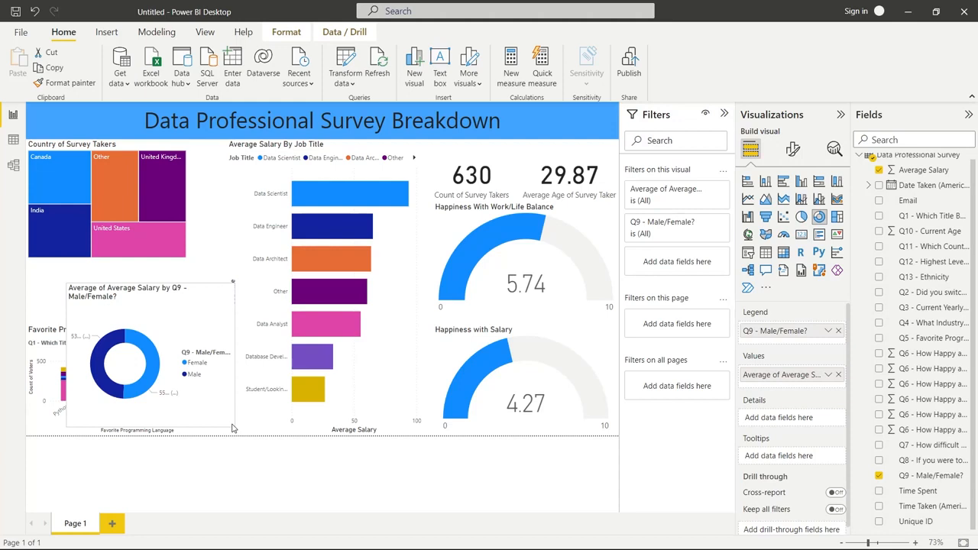
{"action": "left_click", "coordinate": [560, 275]}
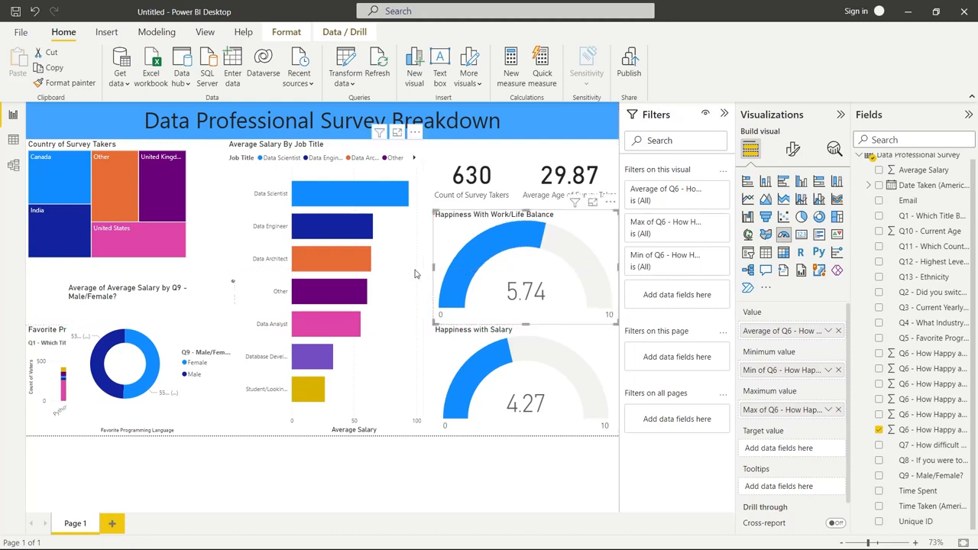
{"action": "left_click", "coordinate": [412, 199]}
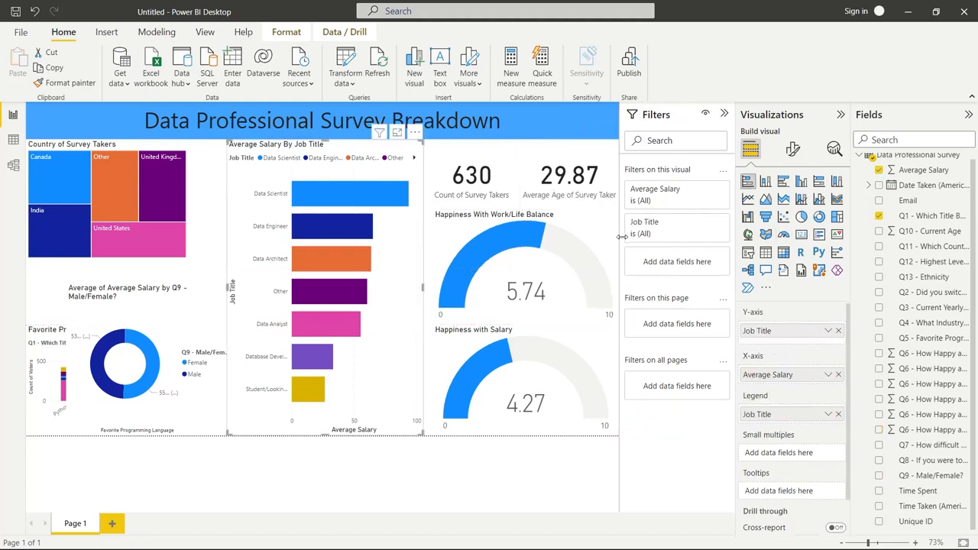
Move the gender donut chart over the gauges and extend the Favorite Programming Language chart up to the country treemap
{"action": "left_click_drag", "start_coordinate": [136, 313], "coordinate": [536, 184]}
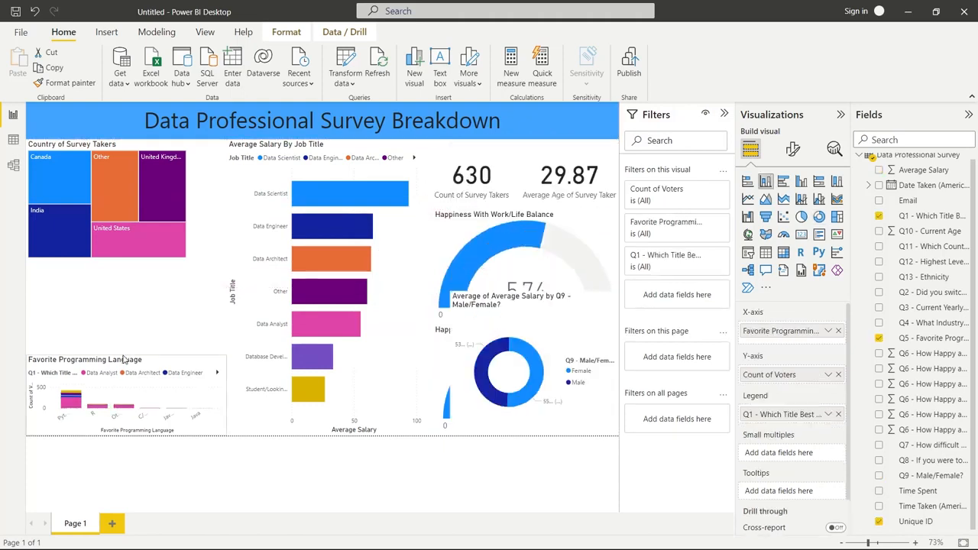
{"action": "left_click_drag", "start_coordinate": [115, 287], "coordinate": [109, 265]}
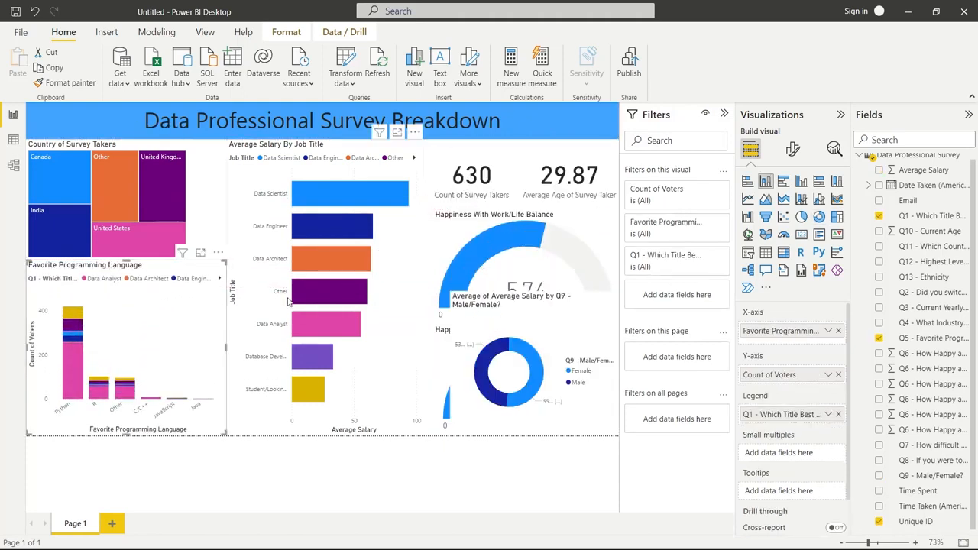
Shorten the Average Salary By Job Title chart and fit the gender donut chart beneath it, widened to reach the gauges
{"action": "left_click", "coordinate": [344, 409]}
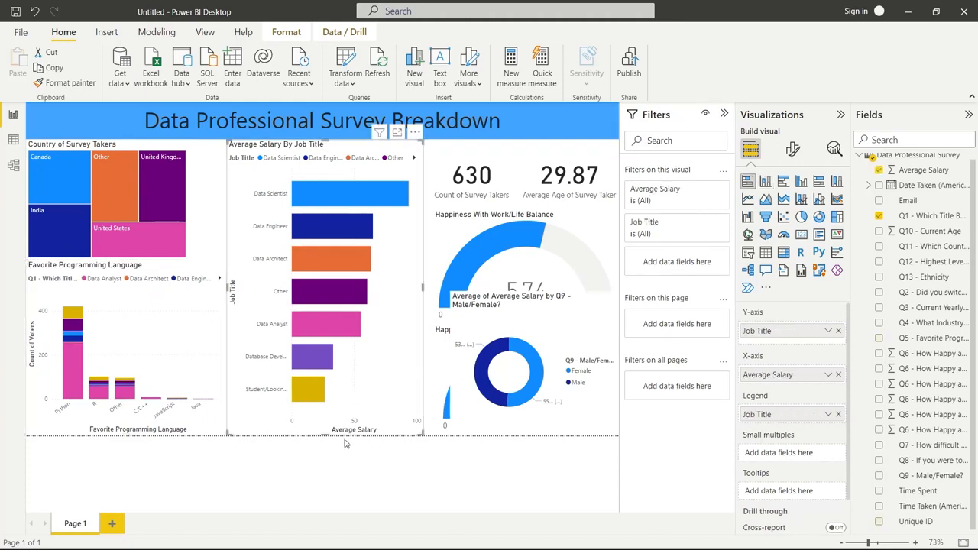
{"action": "left_click_drag", "start_coordinate": [328, 436], "coordinate": [327, 313]}
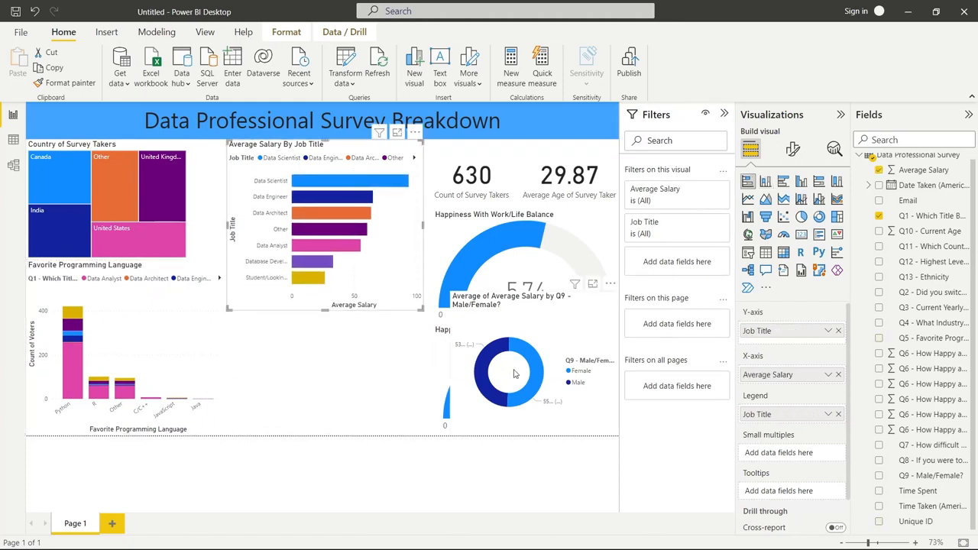
{"action": "left_click_drag", "start_coordinate": [515, 393], "coordinate": [291, 394]}
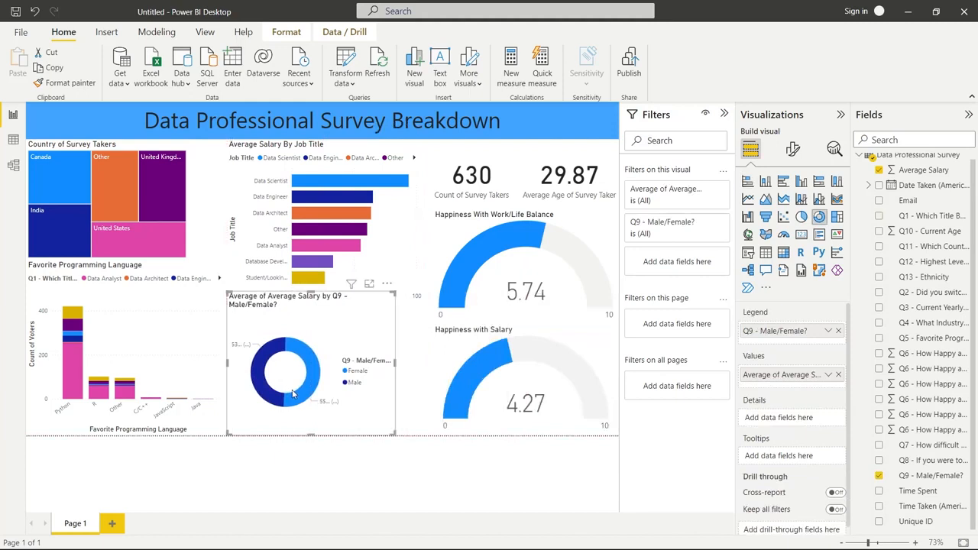
{"action": "left_click_drag", "start_coordinate": [394, 365], "coordinate": [433, 365]}
{"action": "left_click_drag", "start_coordinate": [334, 292], "coordinate": [331, 313]}
Widen the Average Salary By Job Title chart slightly toward the country treemap and deselect it
{"action": "left_click", "coordinate": [341, 292]}
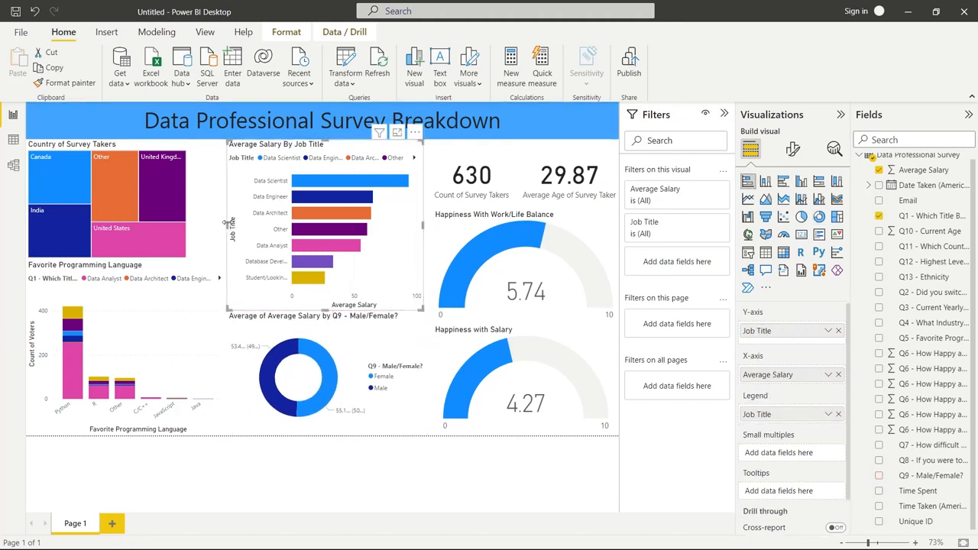
{"action": "left_click_drag", "start_coordinate": [227, 223], "coordinate": [217, 230]}
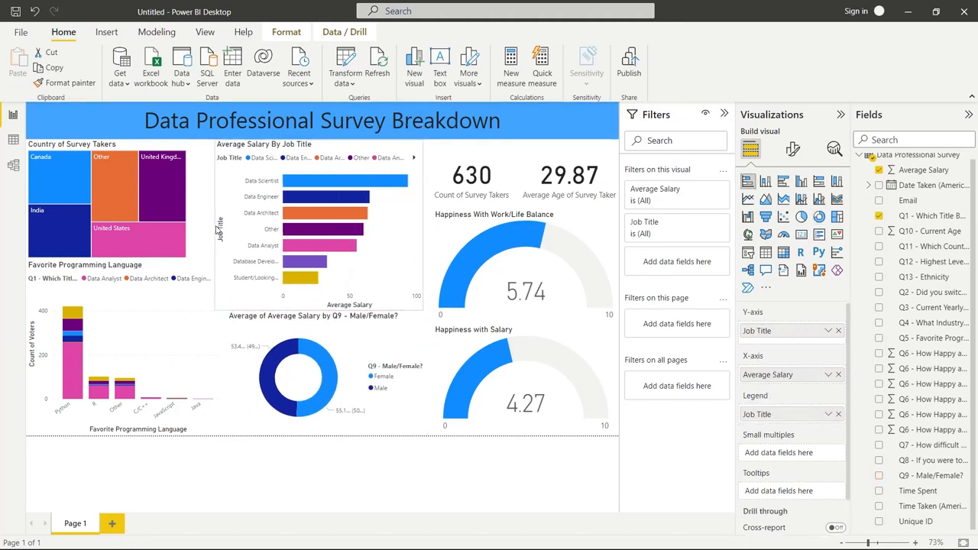
{"action": "left_click", "coordinate": [298, 466]}
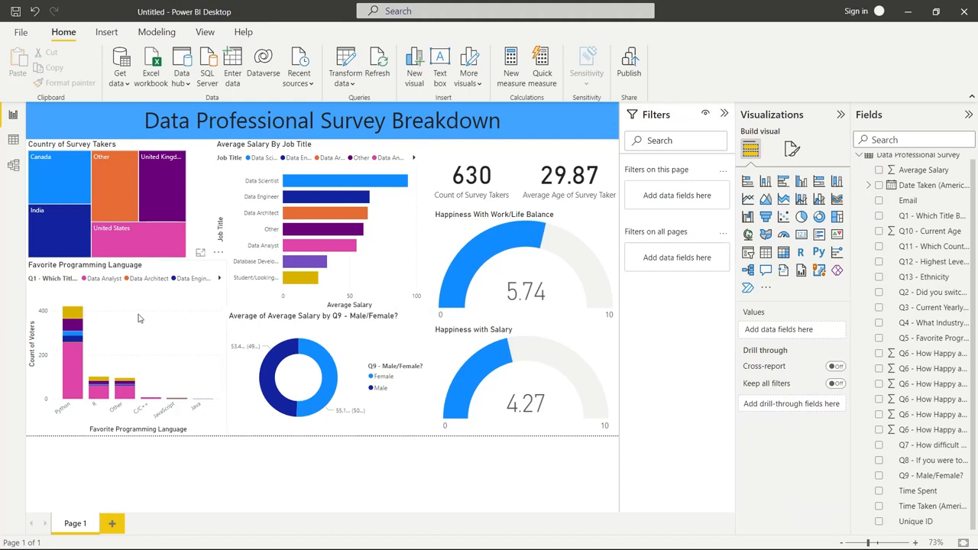
Set the gender donut chart's title to "Average Salary by Sex"
{"action": "left_click", "coordinate": [262, 321]}
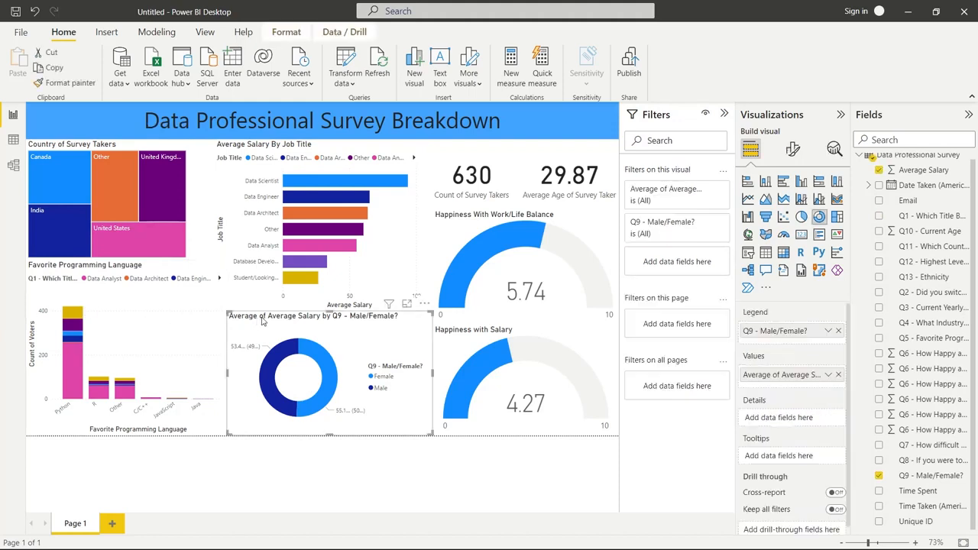
{"action": "left_click", "coordinate": [792, 149]}
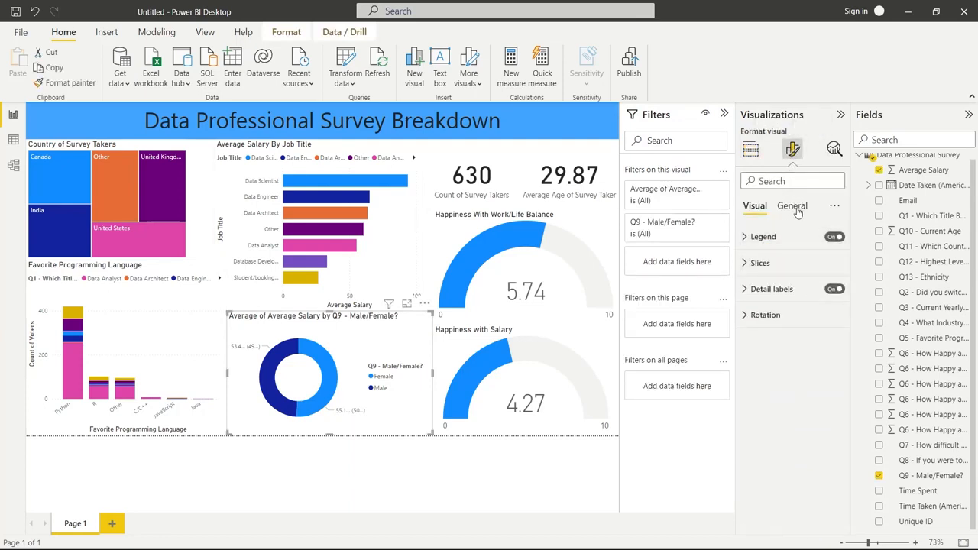
{"action": "left_click", "coordinate": [795, 210]}
{"action": "left_click", "coordinate": [764, 263]}
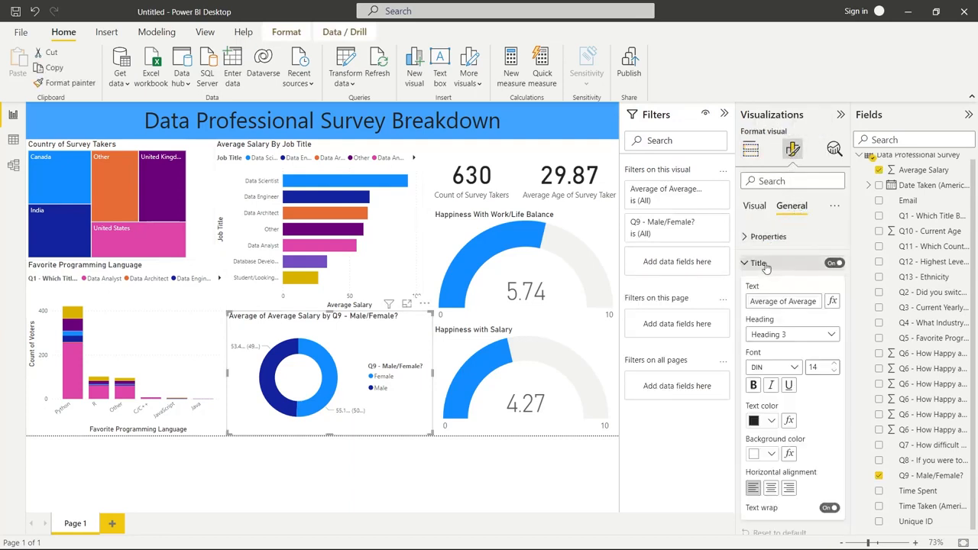
{"action": "left_click", "coordinate": [779, 301]}
{"action": "type", "text": "Ave"}
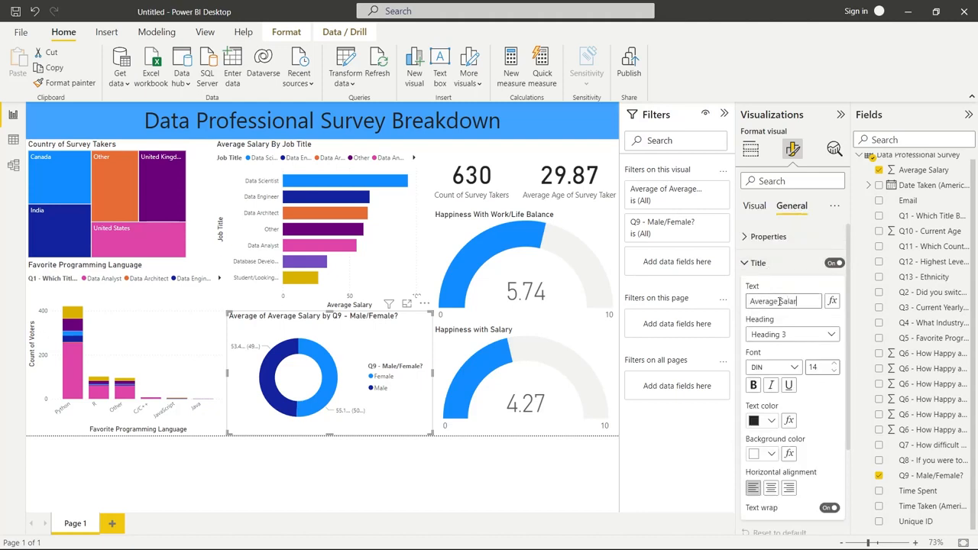
{"action": "type", "text": "rage Salary by G"}
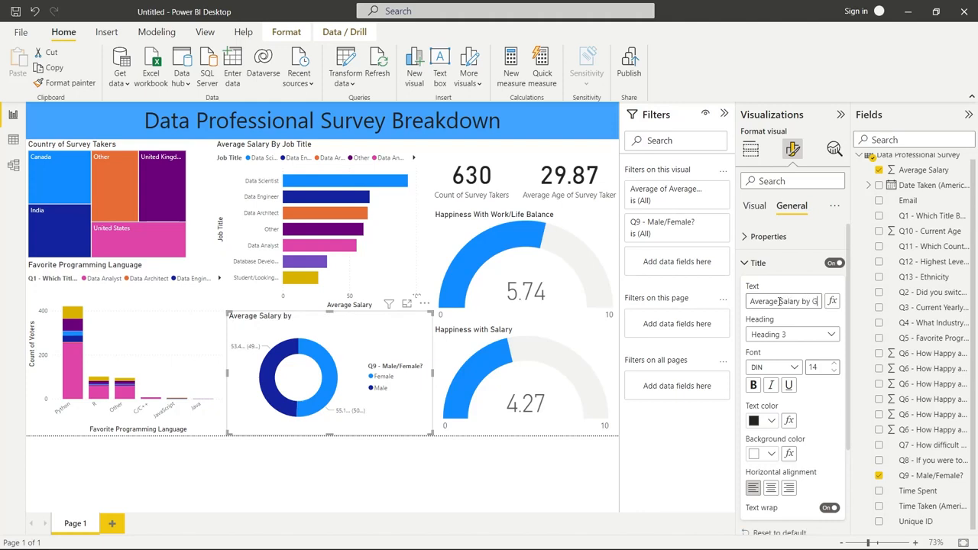
{"action": "type", "text": "ender"}
{"action": "key", "text": "BackSpace"}
{"action": "key", "text": "BackSpace"}
{"action": "key", "text": "BackSpace"}
{"action": "key", "text": "BackSpace"}
{"action": "key", "text": "BackSpace"}
{"action": "key", "text": "BackSpace"}
{"action": "type", "text": "Sex"}
{"action": "left_click", "coordinate": [425, 482]}
Highlight the Female slice of the Average Salary by Sex donut chart and clear the highlight again
{"action": "left_click", "coordinate": [329, 386]}
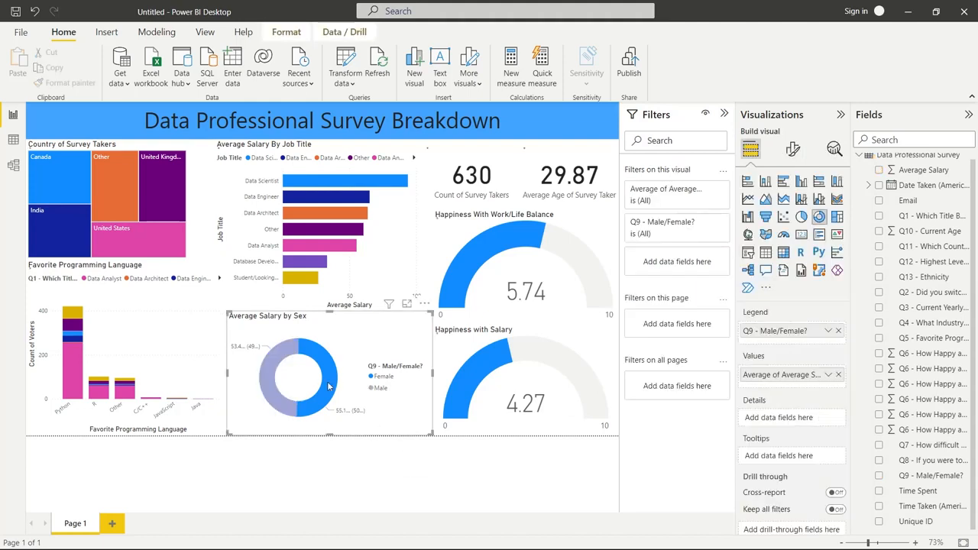
{"action": "left_click", "coordinate": [329, 386]}
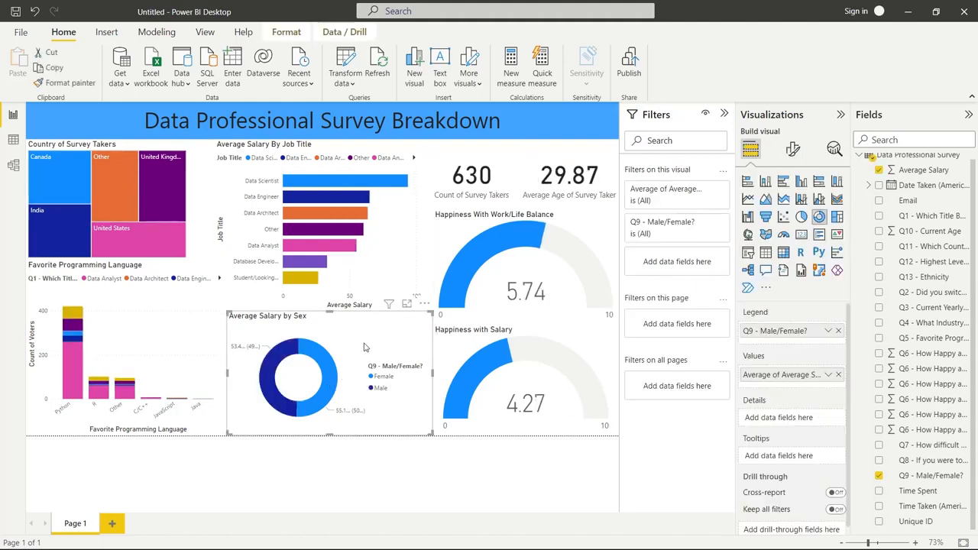
Try placing the Average Salary by Sex donut's detail labels at the Inside position
{"action": "left_click", "coordinate": [792, 149]}
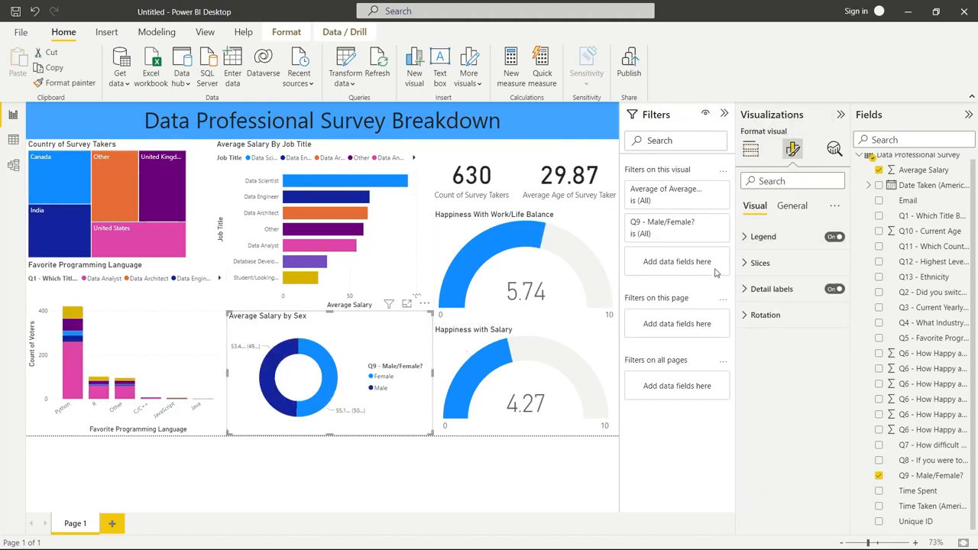
{"action": "left_click", "coordinate": [754, 290]}
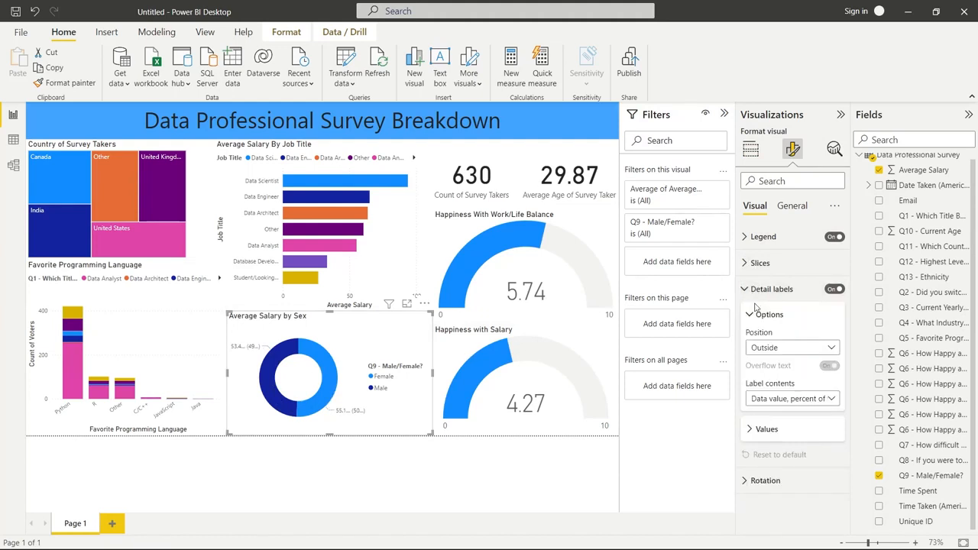
{"action": "left_click", "coordinate": [772, 347]}
{"action": "left_click", "coordinate": [764, 377]}
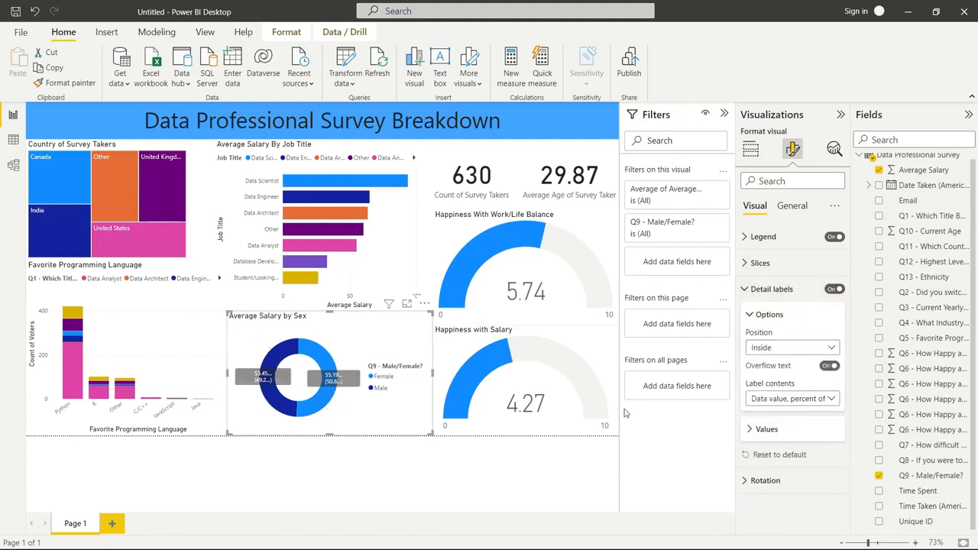
Switch the donut's detail labels off and on again, and return their position to Outside
{"action": "left_click", "coordinate": [811, 399]}
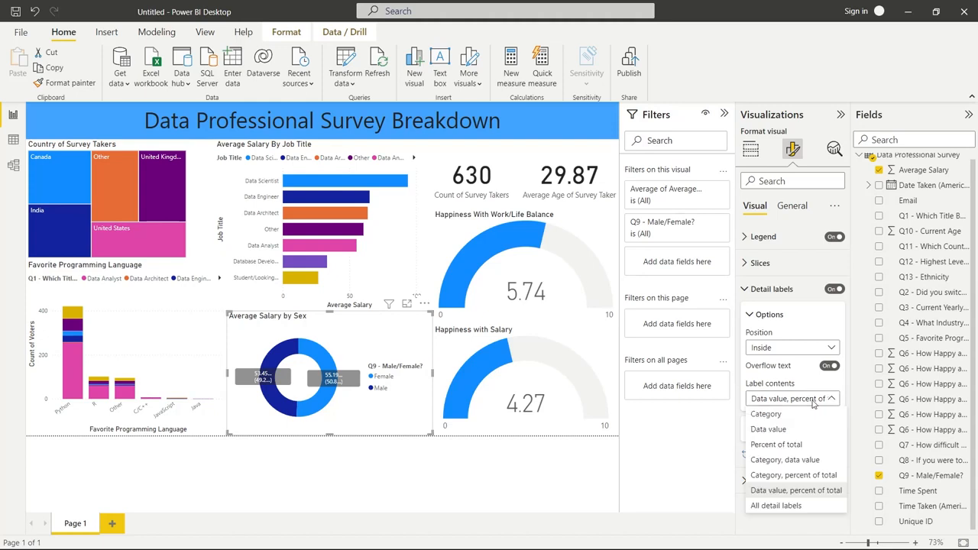
{"action": "left_click", "coordinate": [796, 353]}
{"action": "left_click", "coordinate": [835, 289]}
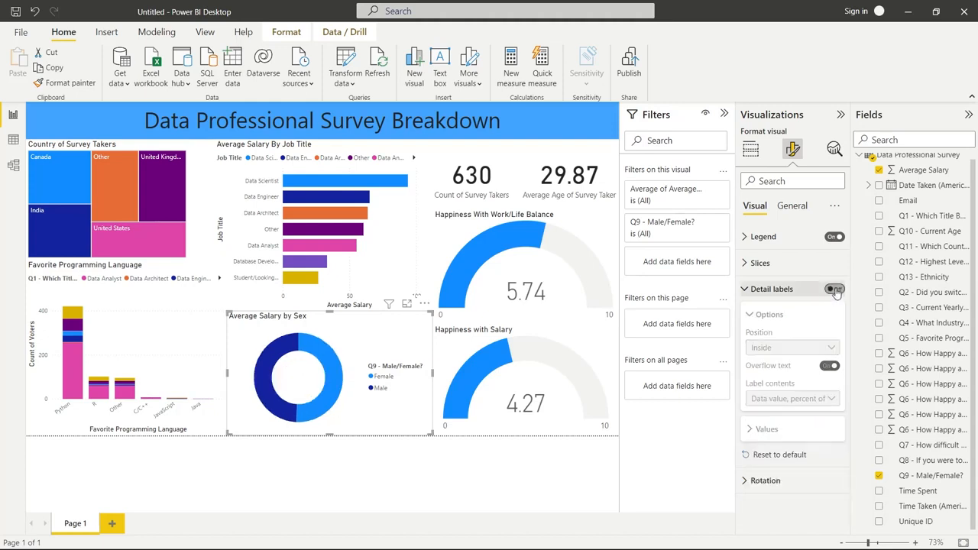
{"action": "left_click", "coordinate": [834, 289]}
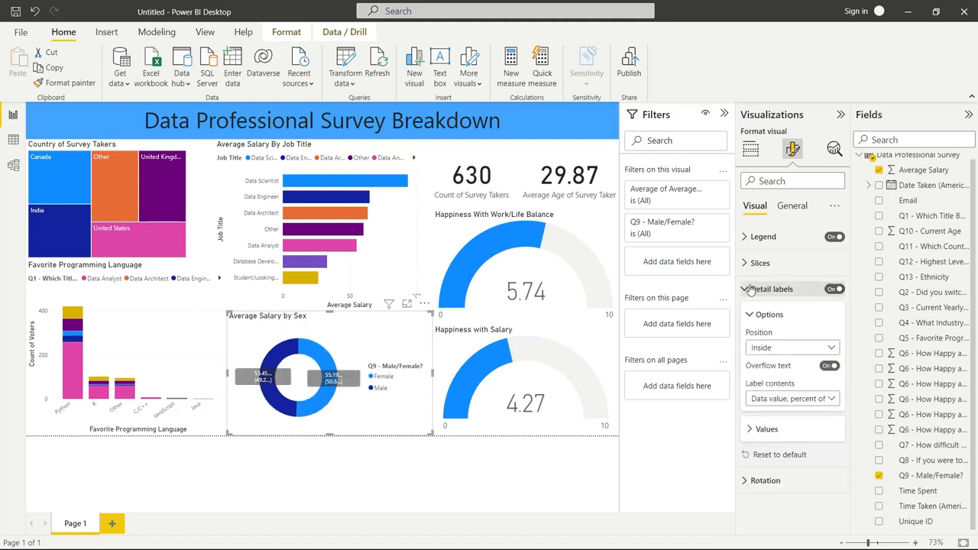
{"action": "left_click", "coordinate": [779, 353]}
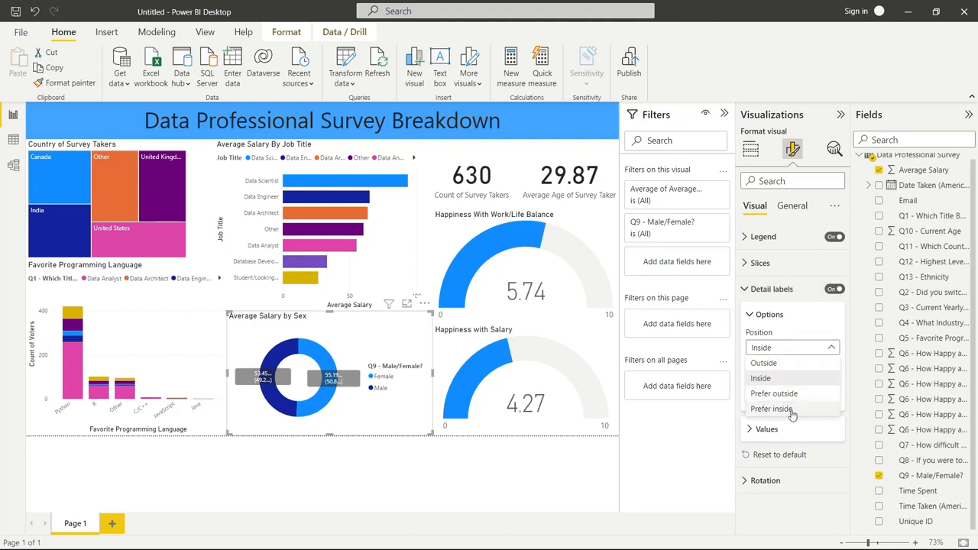
{"action": "left_click", "coordinate": [792, 364]}
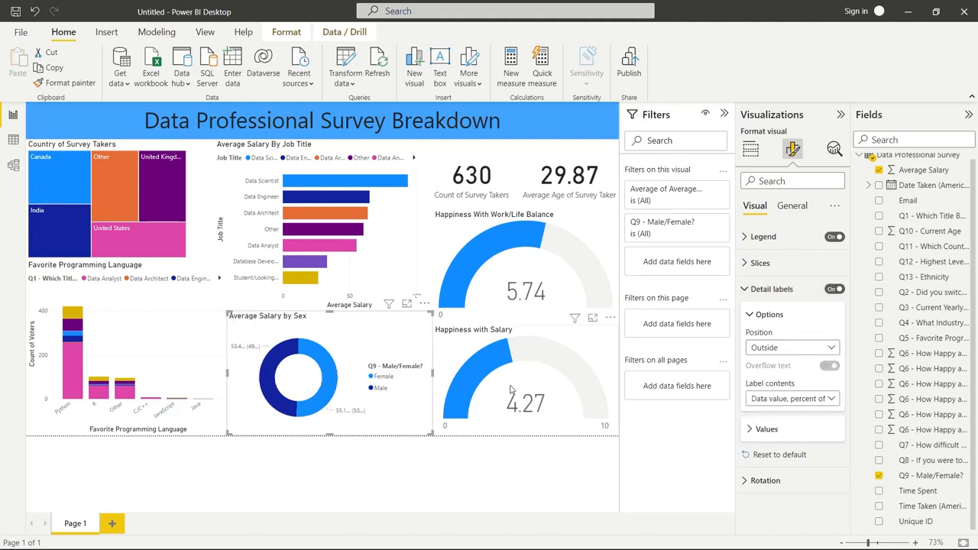
Inspect the donut's salary label, its general formatting and the aggregation options of its average salary value
{"action": "mouse_move", "coordinate": [246, 348]}
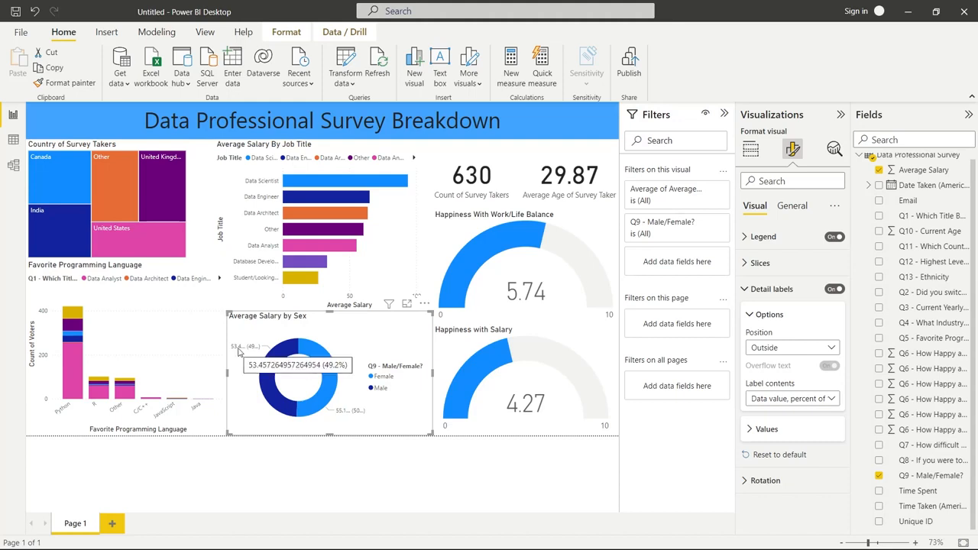
{"action": "left_click", "coordinate": [804, 211]}
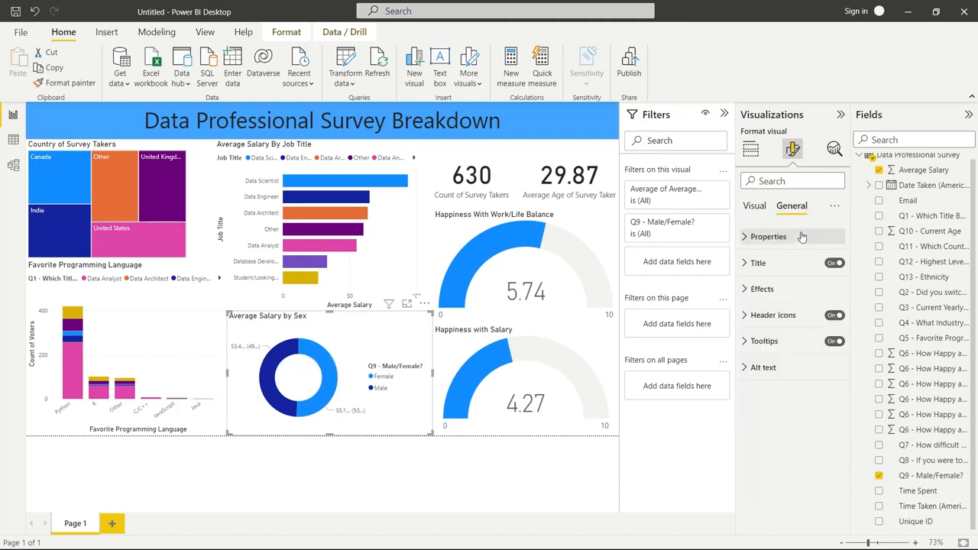
{"action": "left_click", "coordinate": [754, 205]}
{"action": "left_click", "coordinate": [750, 149]}
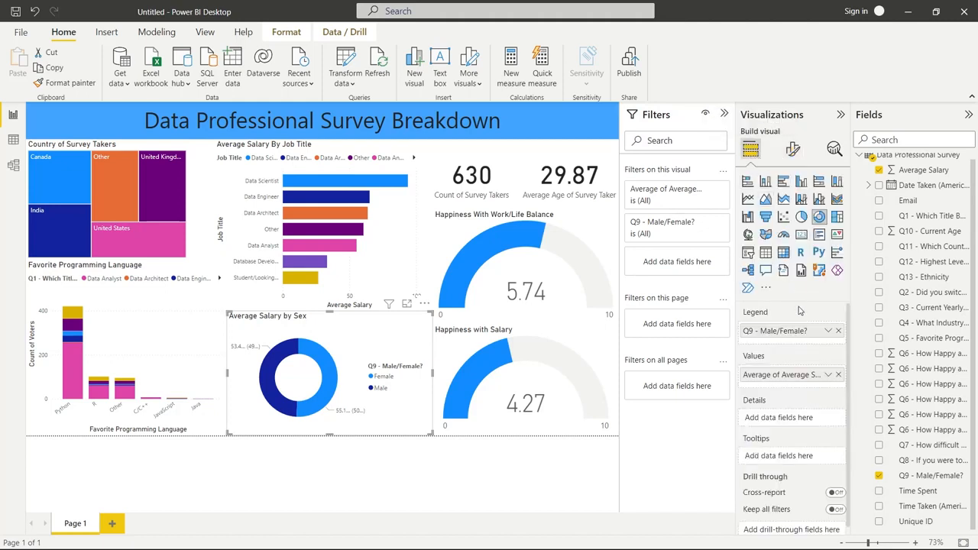
{"action": "left_click", "coordinate": [829, 375]}
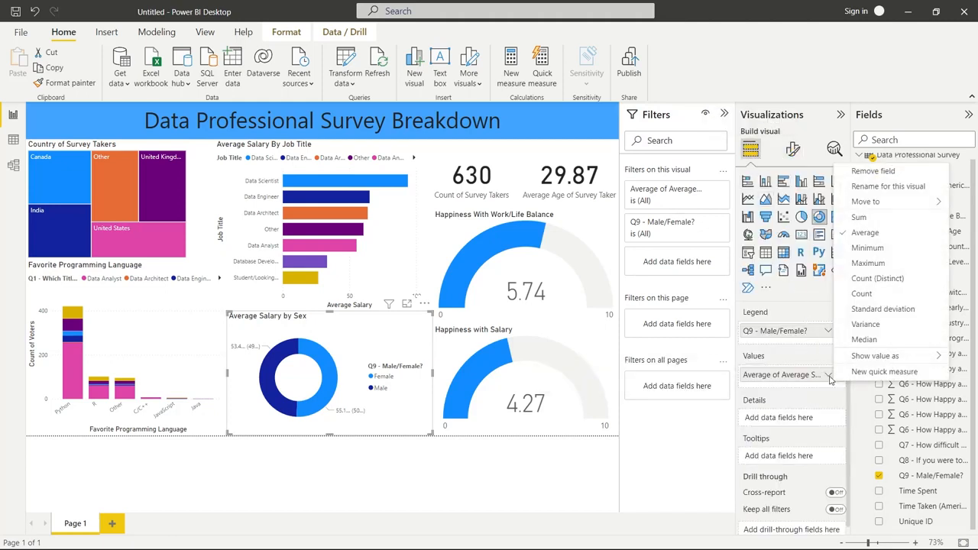
{"action": "left_click", "coordinate": [372, 430]}
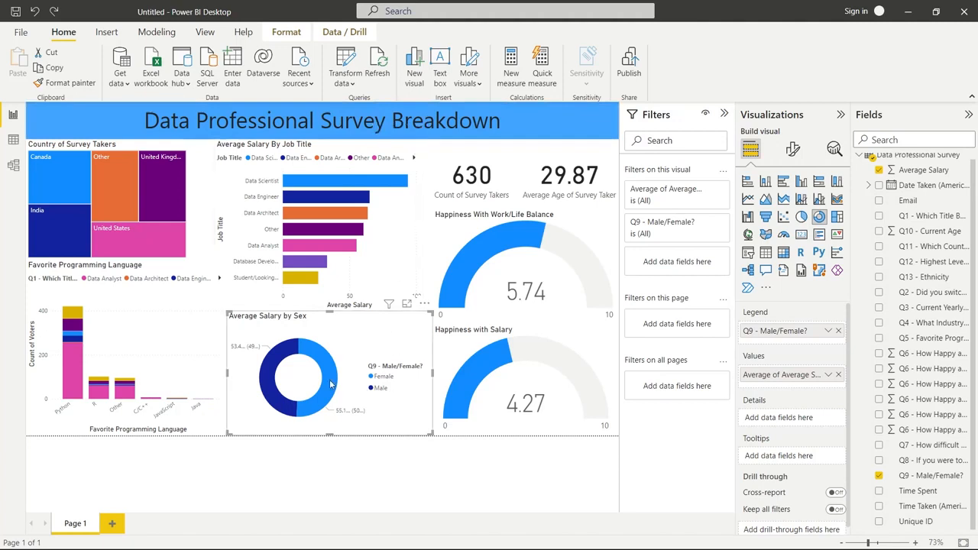
{"action": "mouse_move", "coordinate": [331, 384]}
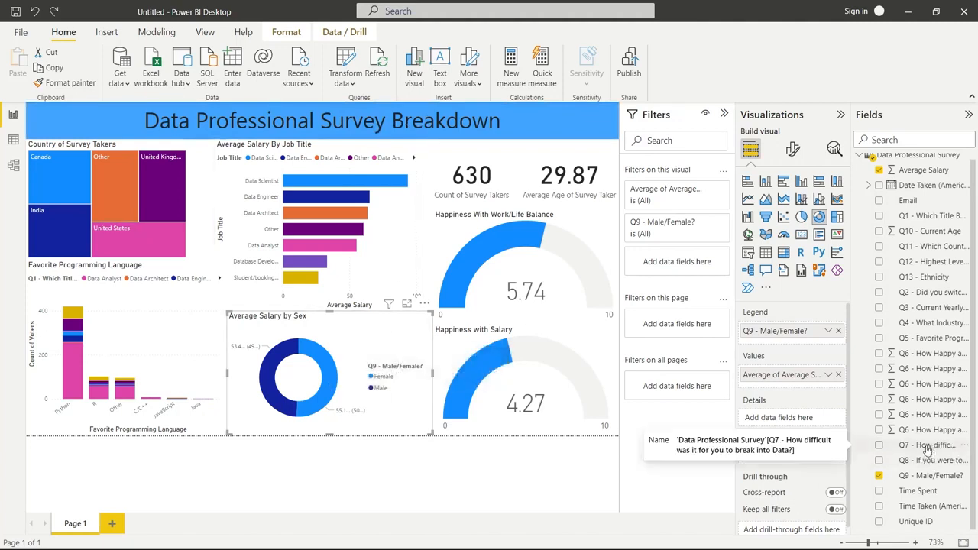
Replace the donut's sex and average salary fields with Q7 (difficulty of breaking into data) as the legend and as the counted value
{"action": "left_click", "coordinate": [880, 476]}
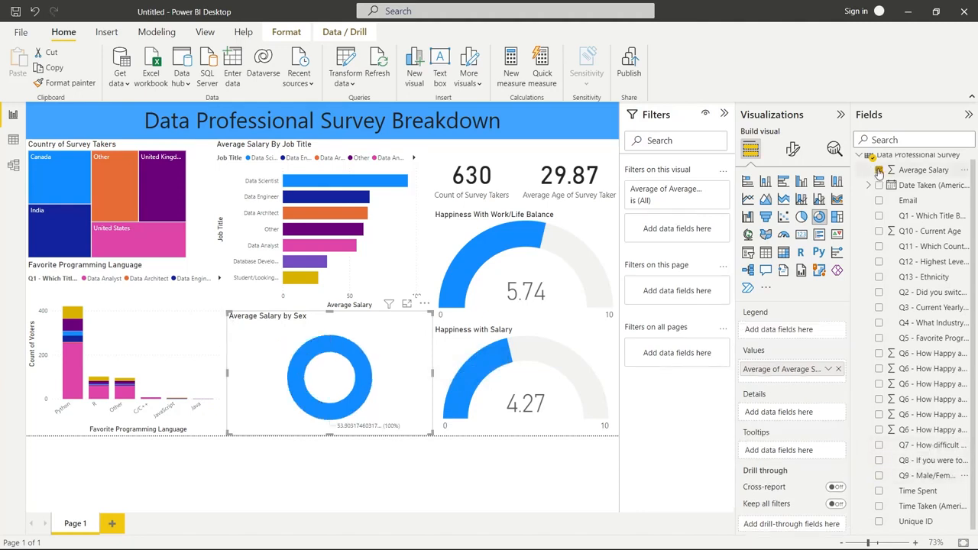
{"action": "left_click", "coordinate": [878, 171]}
{"action": "left_click", "coordinate": [879, 445]}
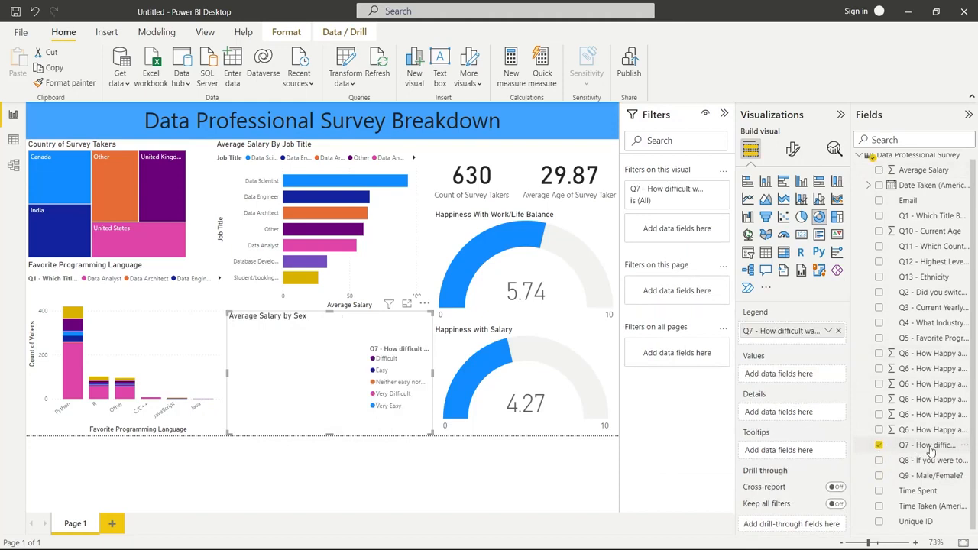
{"action": "left_click_drag", "start_coordinate": [930, 450], "coordinate": [816, 378]}
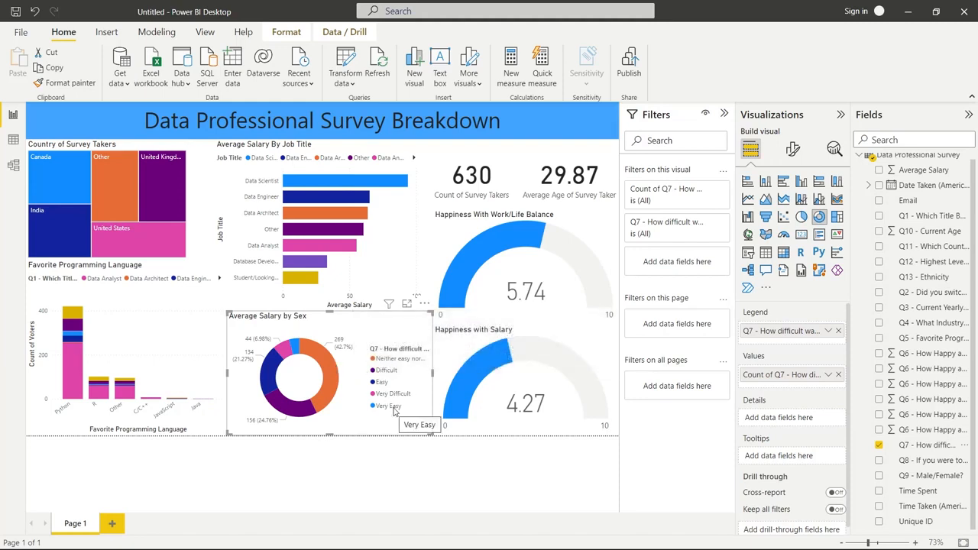
{"action": "mouse_move", "coordinate": [393, 408]}
{"action": "left_mouse_down"}
{"action": "mouse_move", "coordinate": [393, 389]}
{"action": "mouse_move", "coordinate": [393, 409]}
{"action": "left_mouse_up"}
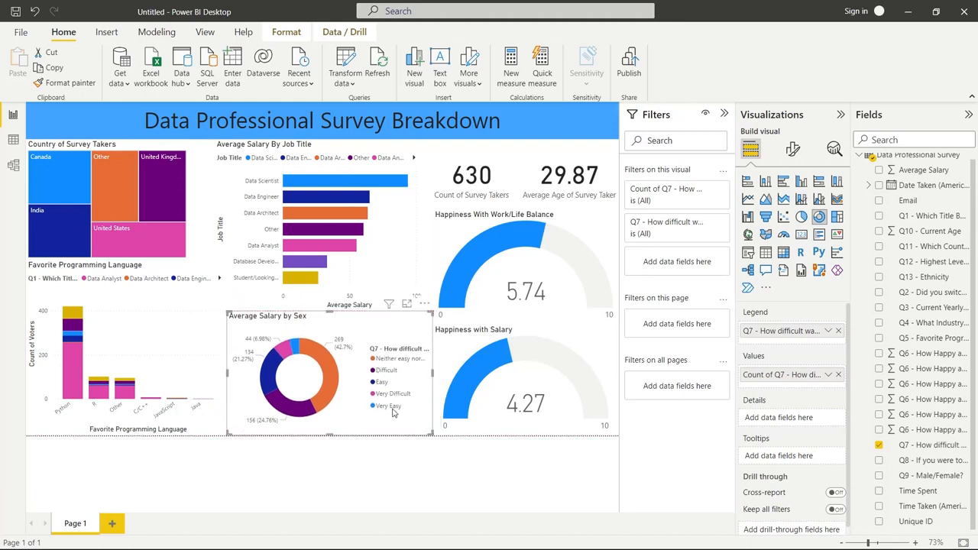
Recolor the donut's Very Difficult slice with a custom bright red
{"action": "left_click", "coordinate": [792, 149]}
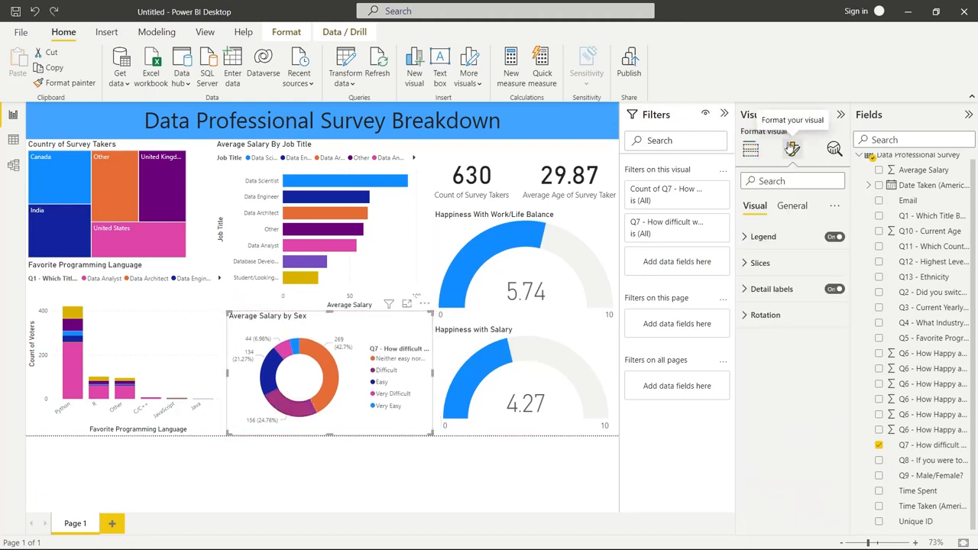
{"action": "left_click", "coordinate": [749, 265]}
{"action": "scroll", "coordinate": [795, 366], "scroll_direction": "down", "scroll_amount": 1}
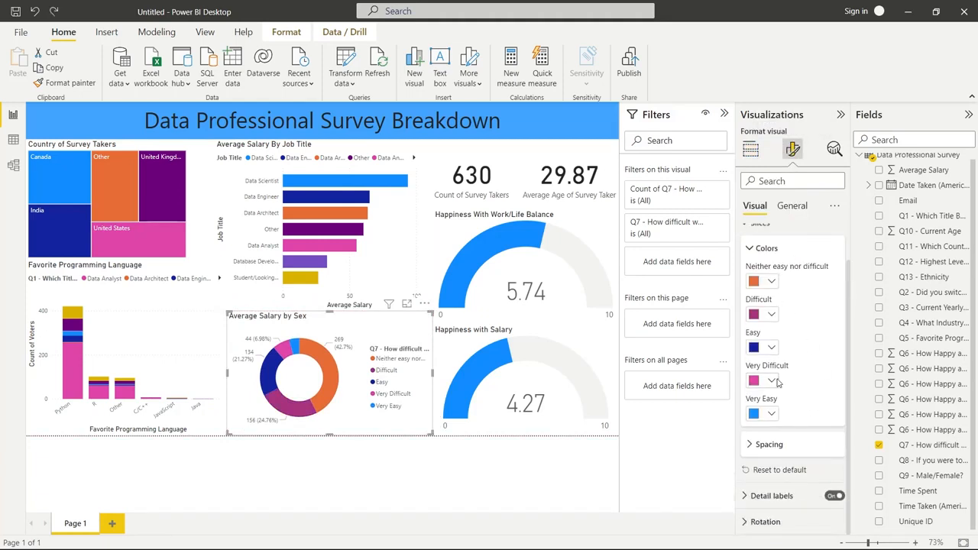
{"action": "left_click", "coordinate": [771, 381]}
{"action": "left_click", "coordinate": [792, 358]}
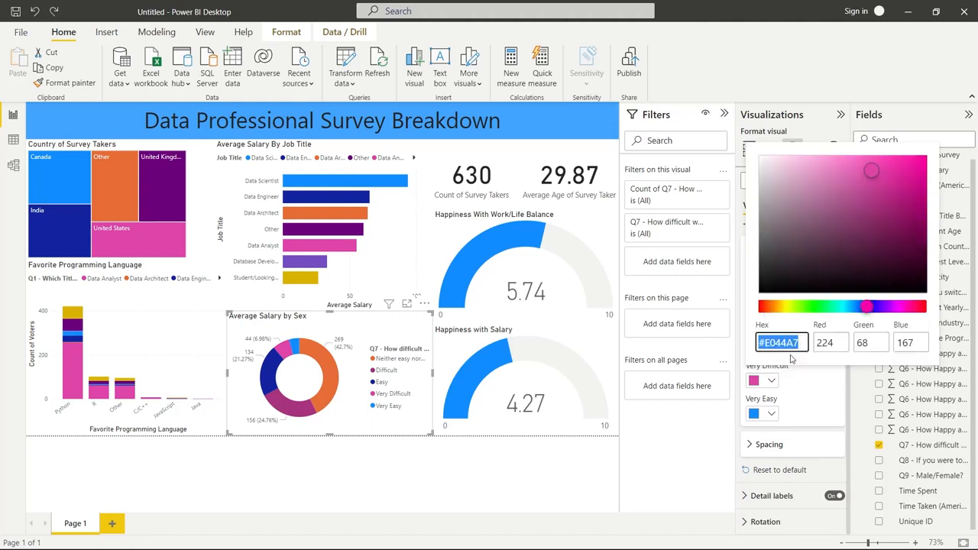
{"action": "left_click_drag", "start_coordinate": [787, 310], "coordinate": [755, 309]}
{"action": "left_click_drag", "start_coordinate": [874, 205], "coordinate": [910, 171]}
{"action": "left_click", "coordinate": [817, 394]}
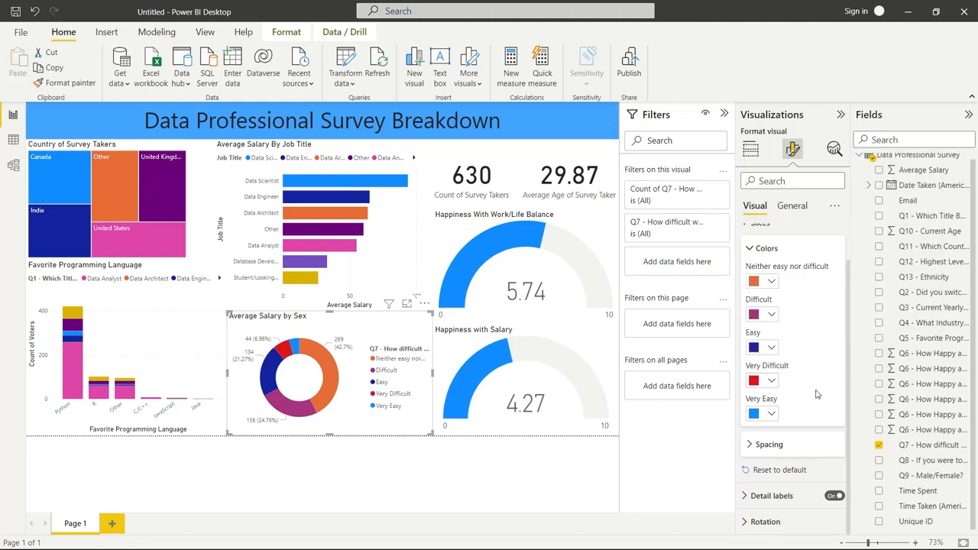
Color the donut's Difficult slice orange and the Neither easy nor difficult slice light yellow
{"action": "left_click", "coordinate": [773, 316]}
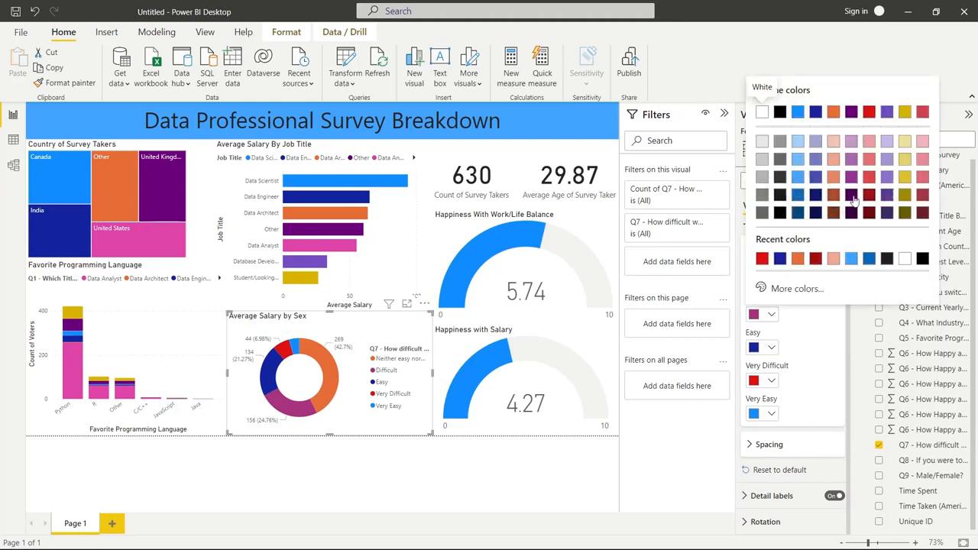
{"action": "left_click", "coordinate": [795, 260]}
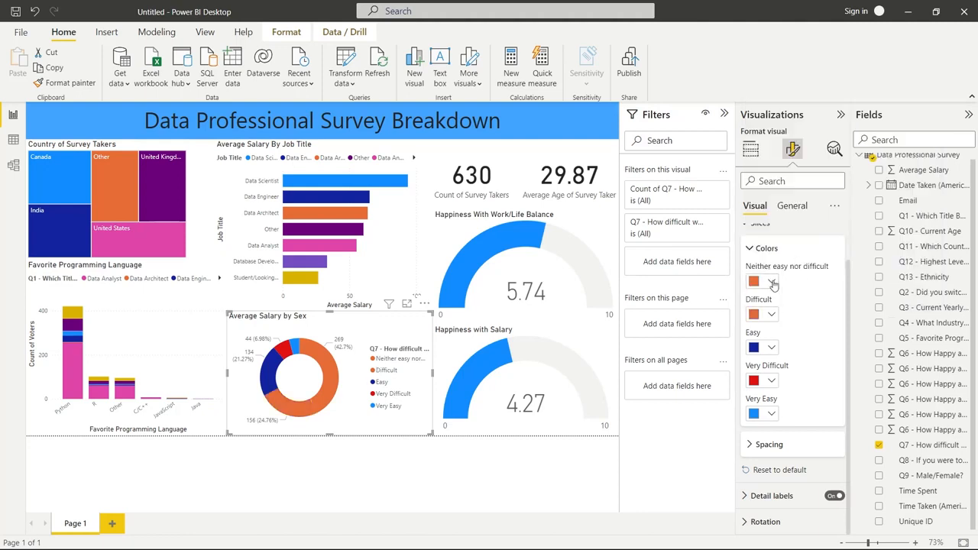
{"action": "left_click", "coordinate": [771, 282]}
{"action": "left_click", "coordinate": [781, 472]}
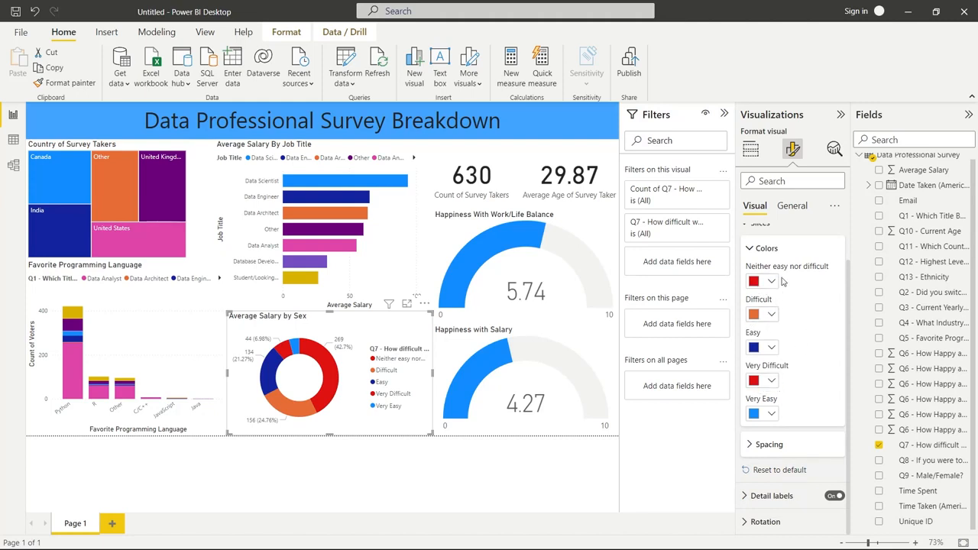
{"action": "left_click", "coordinate": [771, 282]}
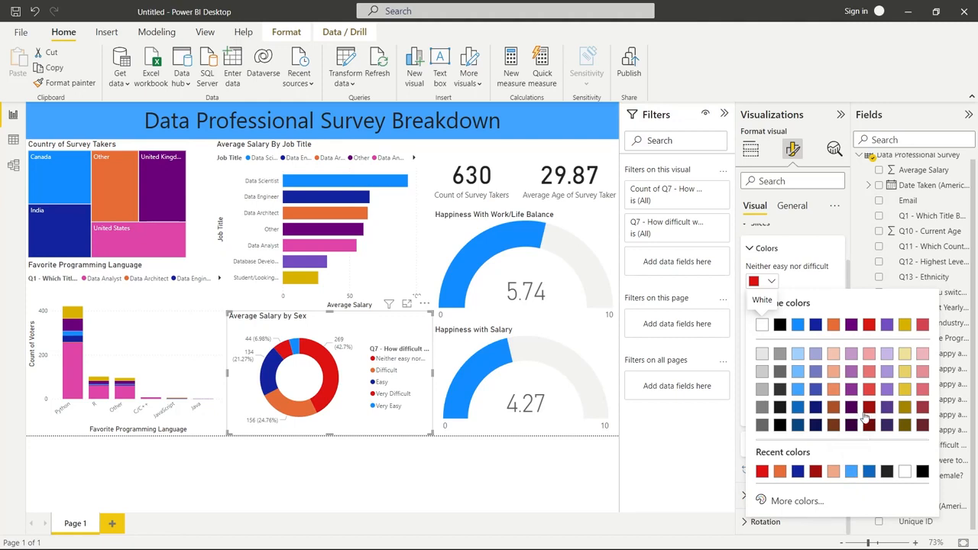
{"action": "left_click", "coordinate": [905, 371]}
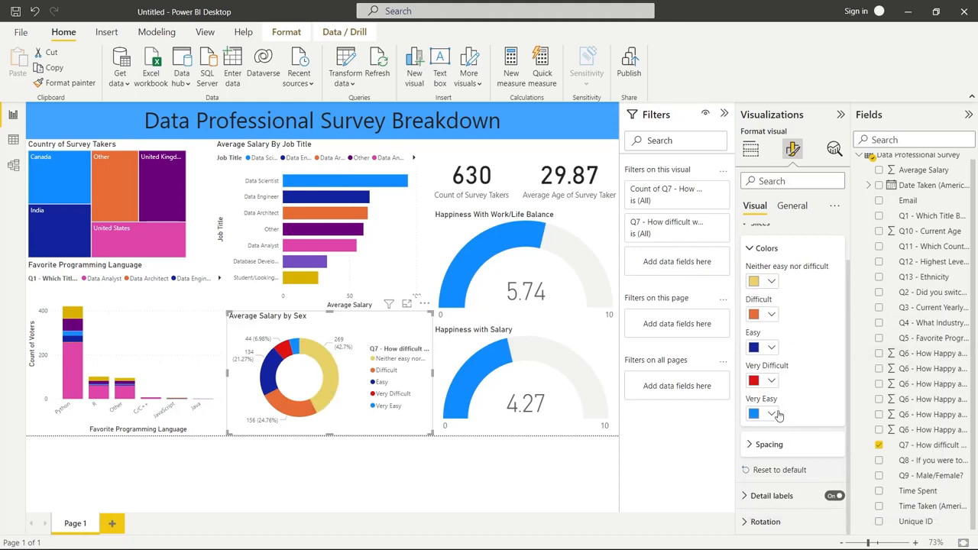
Color the donut's Easy slice a darker theme blue and the Very Easy slice a custom bright light blue
{"action": "left_click", "coordinate": [773, 349]}
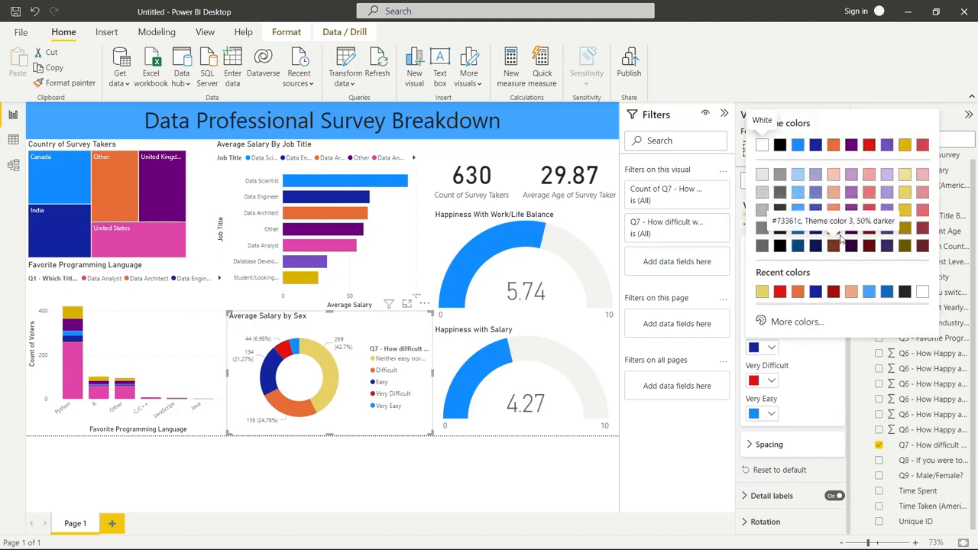
{"action": "left_click", "coordinate": [799, 227]}
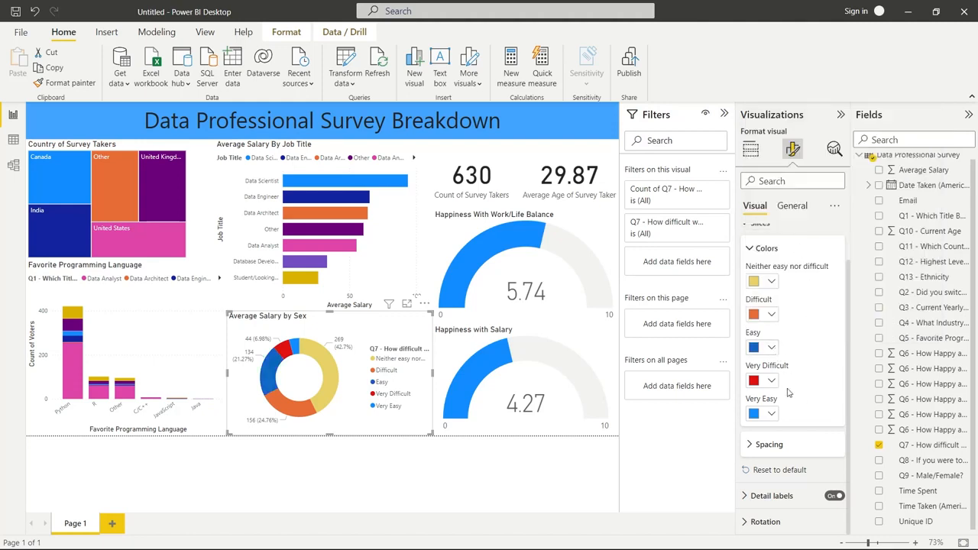
{"action": "left_click", "coordinate": [771, 414]}
{"action": "left_click", "coordinate": [764, 390]}
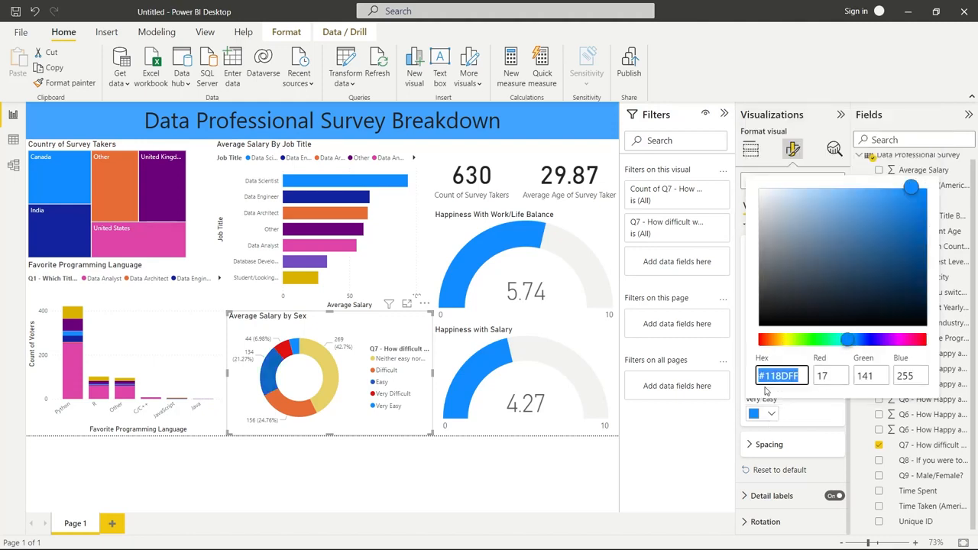
{"action": "left_click", "coordinate": [838, 342]}
{"action": "left_click_drag", "start_coordinate": [841, 343], "coordinate": [850, 344]}
{"action": "left_click_drag", "start_coordinate": [911, 188], "coordinate": [941, 170]}
{"action": "left_click", "coordinate": [807, 412]}
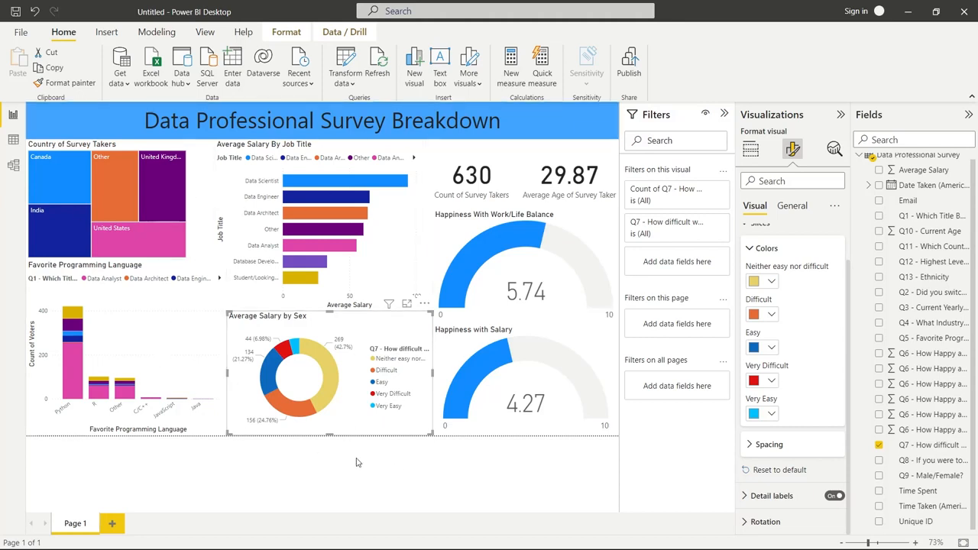
Change the donut chart's title to "Difficulty to Break Into Data"
{"action": "left_click", "coordinate": [791, 206]}
{"action": "left_click", "coordinate": [757, 262]}
{"action": "triple_click", "coordinate": [778, 300]}
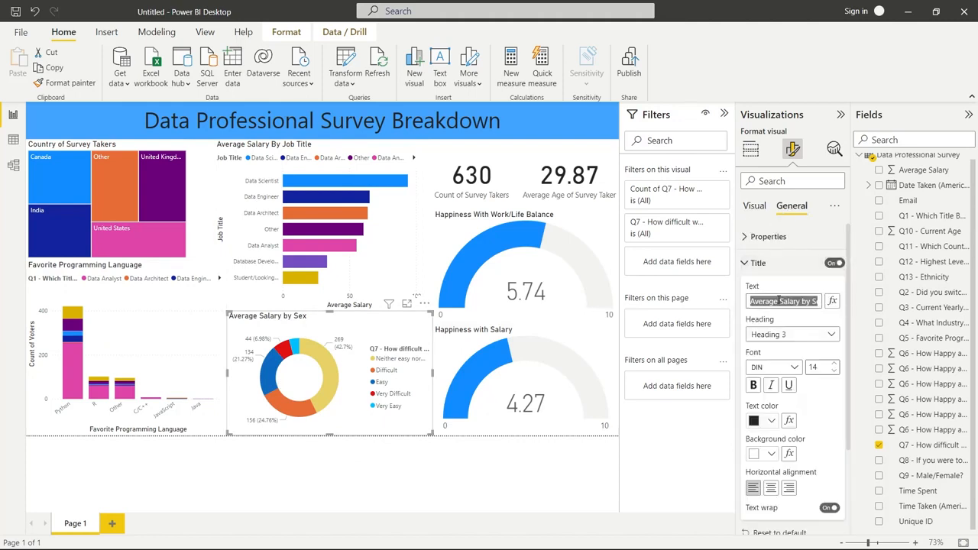
{"action": "type", "text": "Difficulty to Brea"}
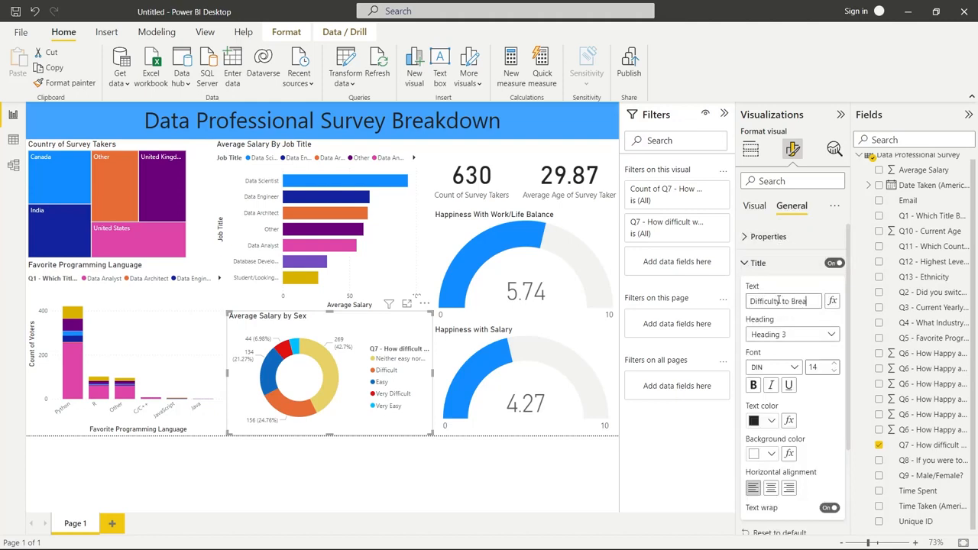
{"action": "type", "text": "k Into Data"}
{"action": "key", "text": "Return"}
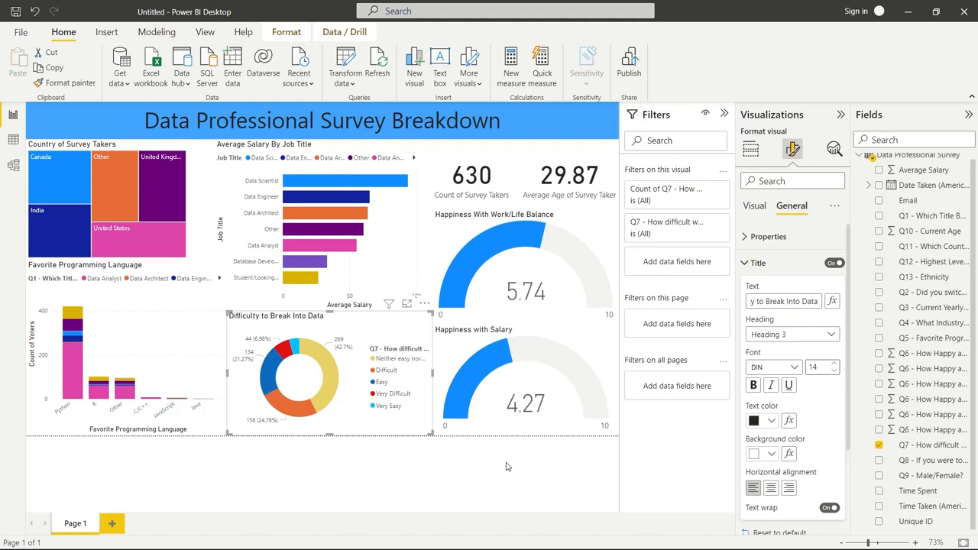
{"action": "left_click", "coordinate": [548, 456]}
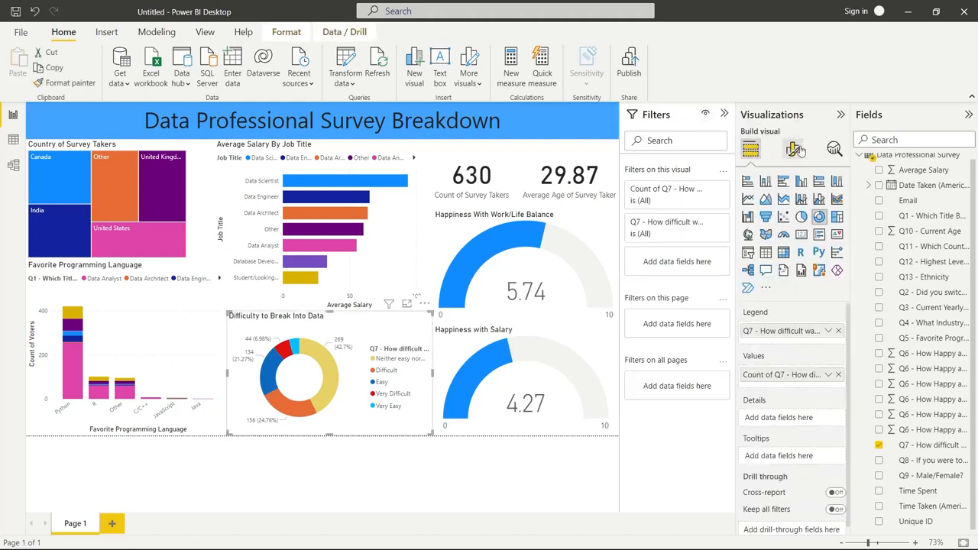
Set the donut chart's legend title to "Difficulty"
{"action": "left_click", "coordinate": [798, 152]}
{"action": "left_click", "coordinate": [775, 239]}
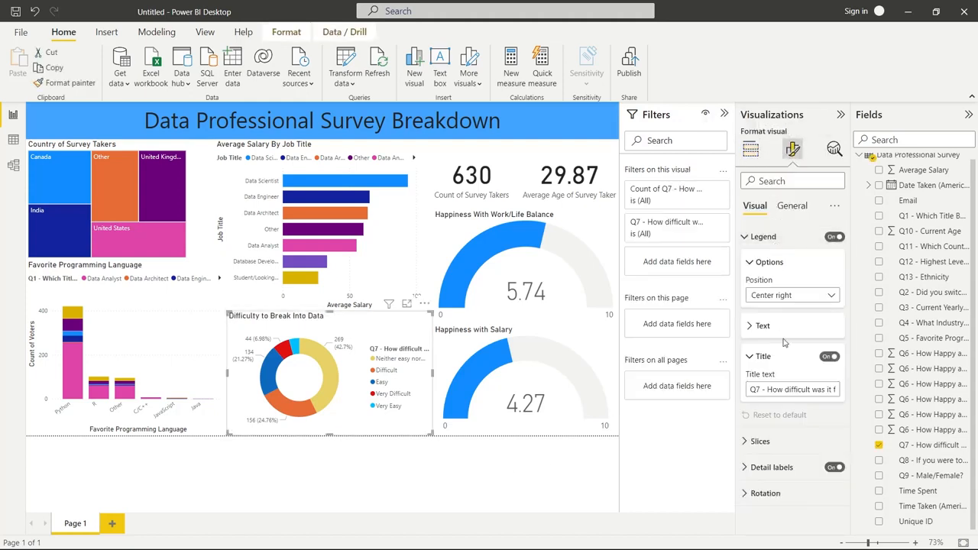
{"action": "triple_click", "coordinate": [776, 390]}
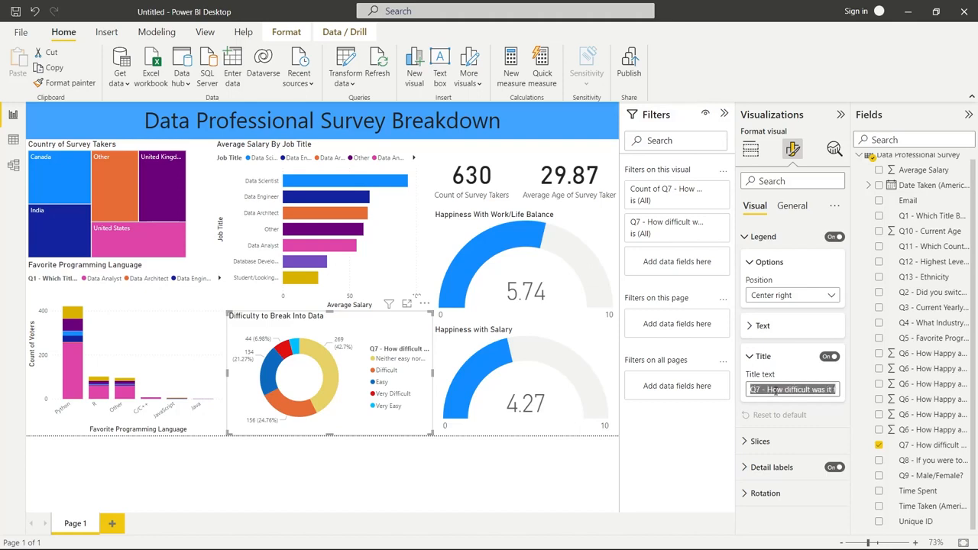
{"action": "type", "text": "Difficulty"}
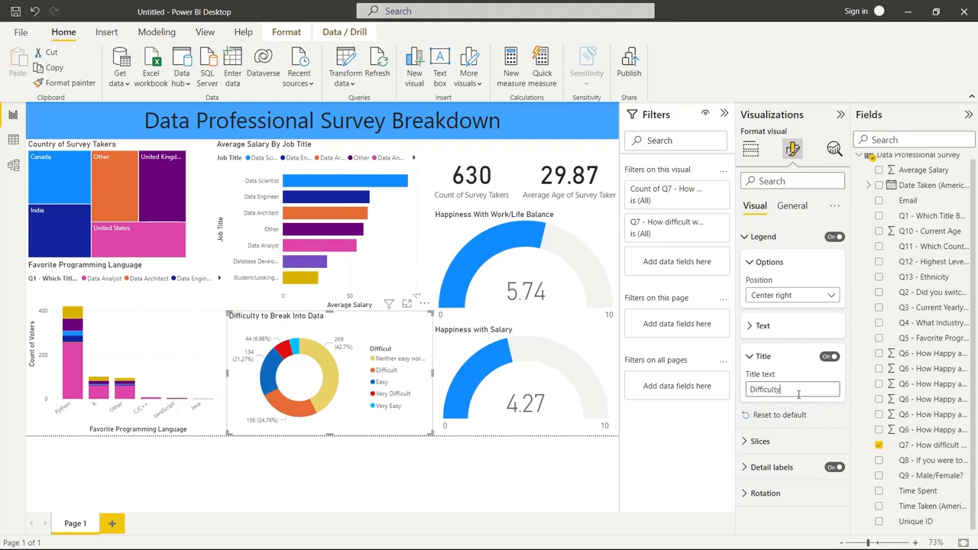
{"action": "left_click", "coordinate": [340, 463]}
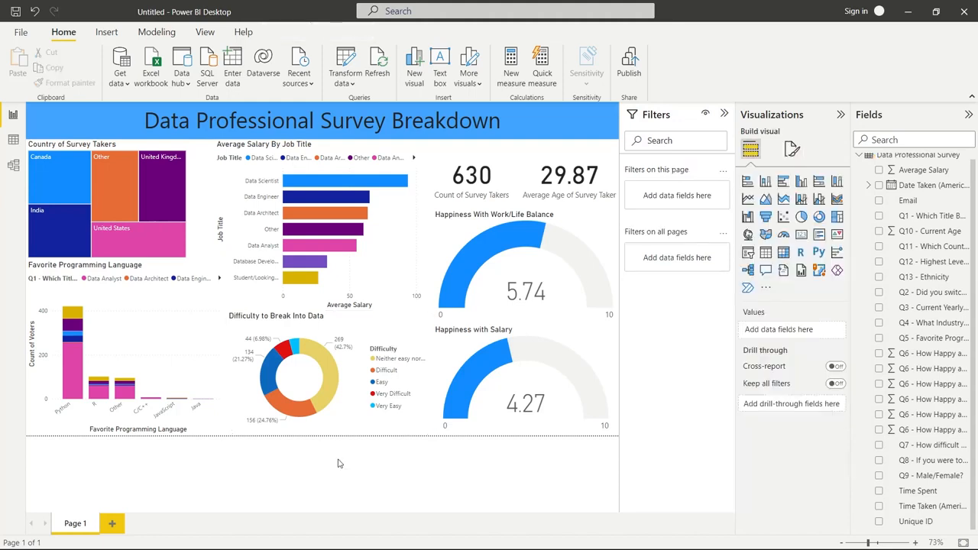
Rename the legend field of the Favorite Programming Language chart to "Job Title"
{"action": "left_click", "coordinate": [74, 288]}
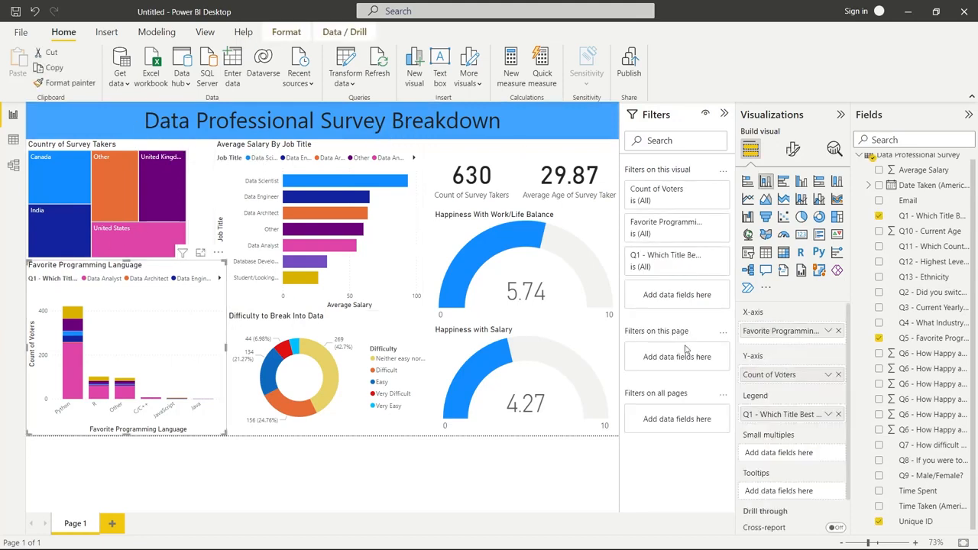
{"action": "left_click", "coordinate": [828, 414]}
{"action": "left_click", "coordinate": [862, 433]}
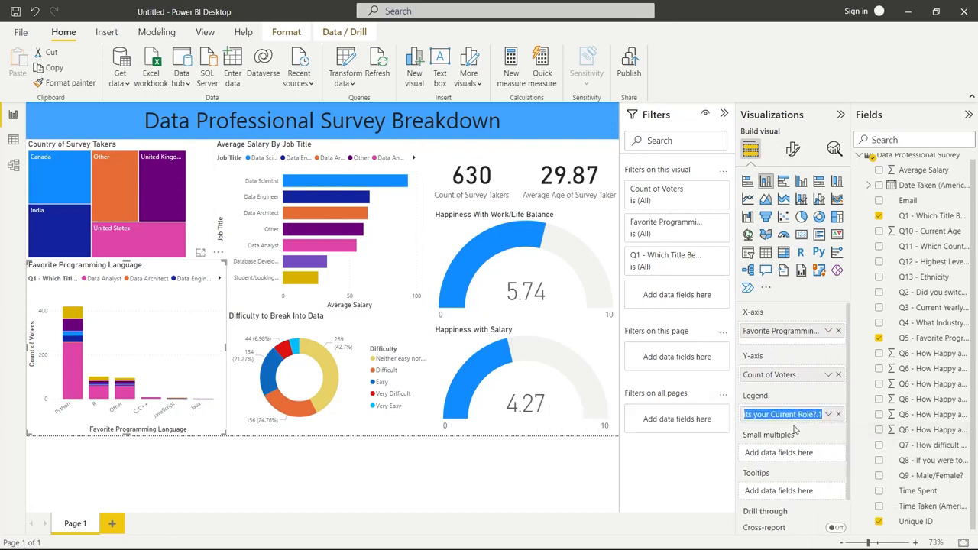
{"action": "type", "text": "Job Title"}
{"action": "key", "text": "Return"}
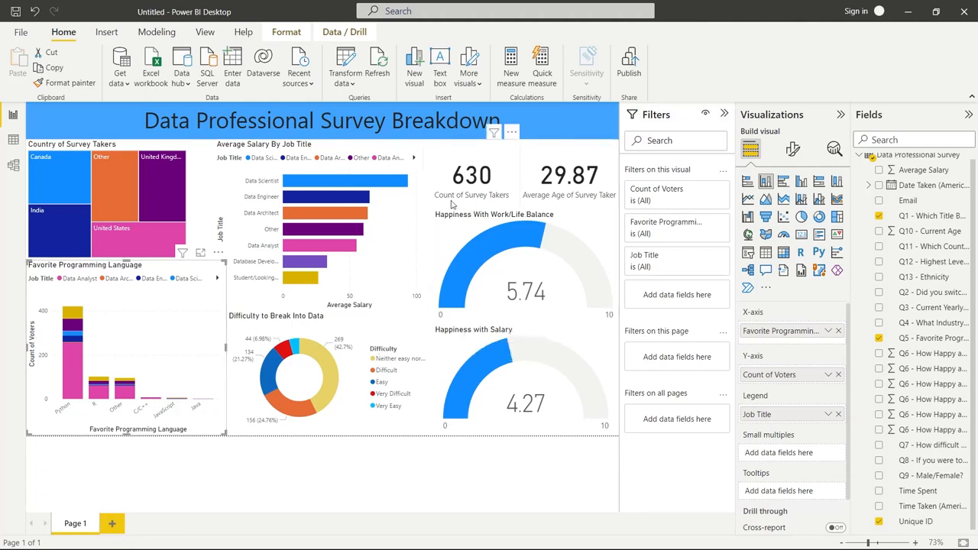
{"action": "left_click", "coordinate": [308, 475]}
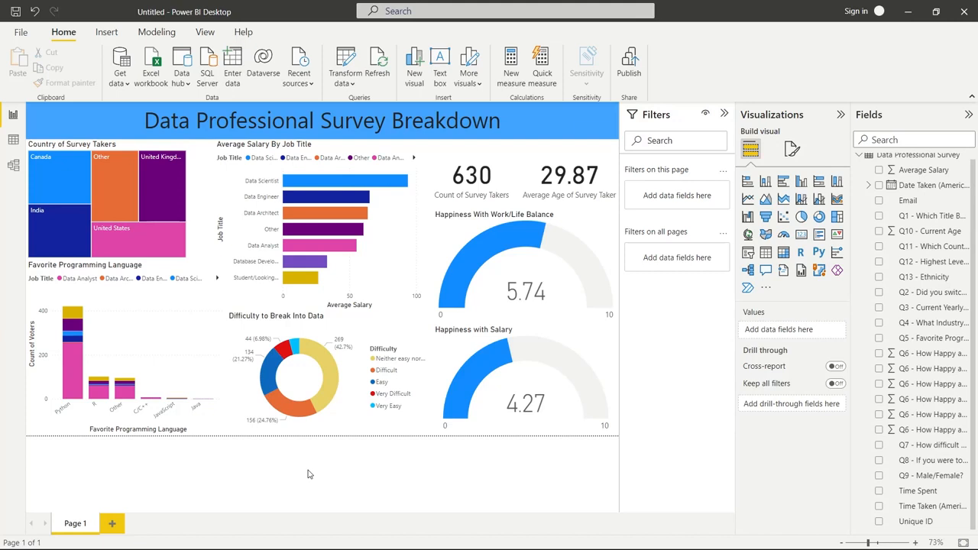
Try the Divergent theme on the report, followed by the brown and teal Frontier theme
{"action": "left_click", "coordinate": [111, 34]}
{"action": "left_click", "coordinate": [156, 32]}
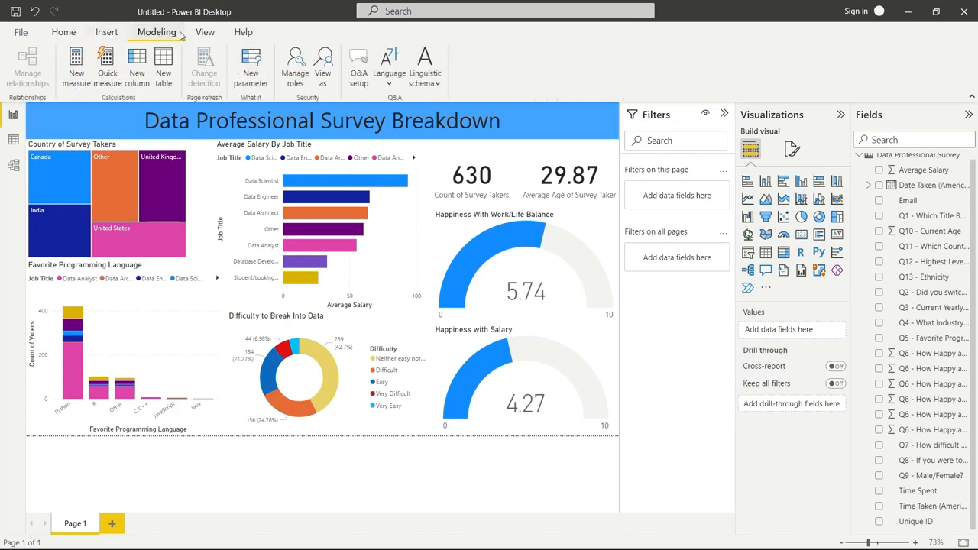
{"action": "left_click", "coordinate": [205, 32]}
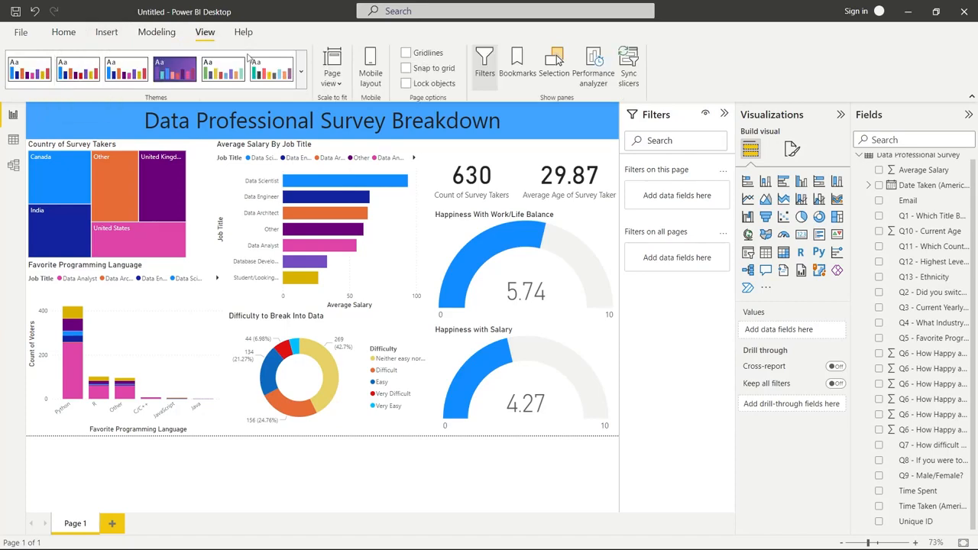
{"action": "left_click", "coordinate": [301, 72]}
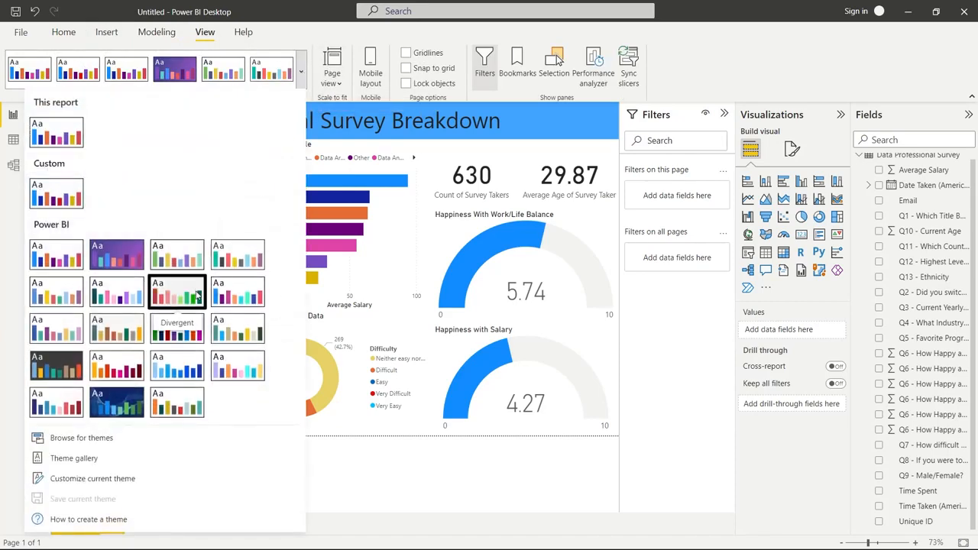
{"action": "key", "text": "Escape"}
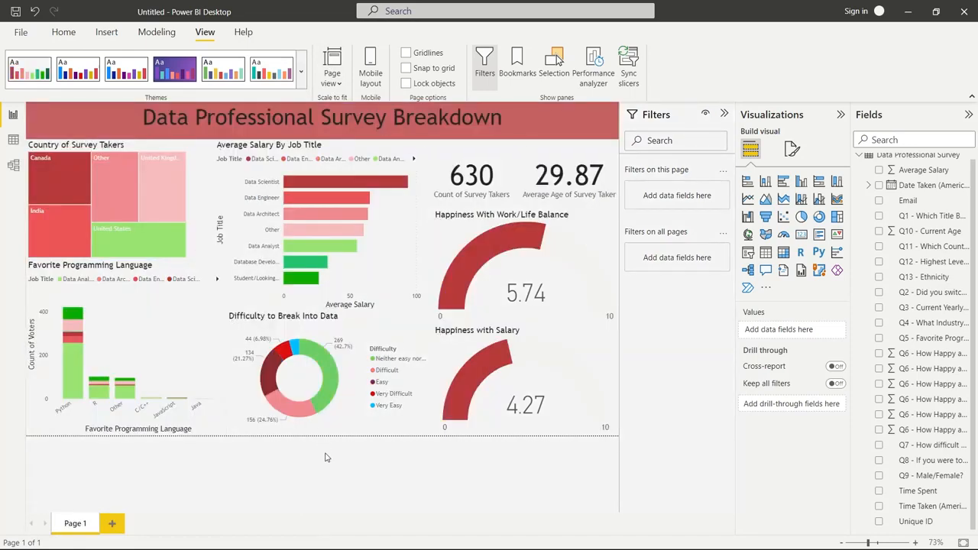
{"action": "left_click", "coordinate": [301, 73]}
{"action": "left_click", "coordinate": [116, 328]}
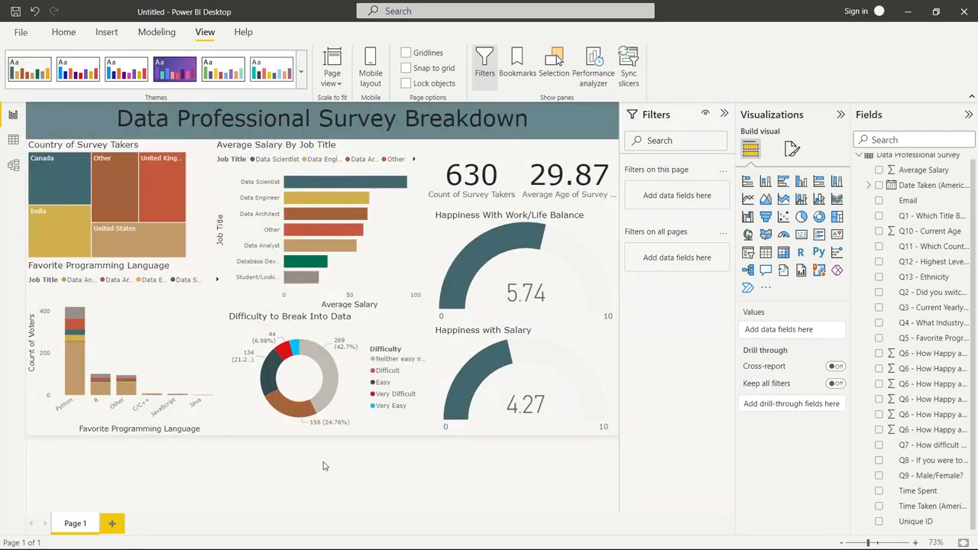
Try the dark Innovate theme on the report, followed by the built-in orange, red and magenta theme
{"action": "left_click", "coordinate": [300, 72]}
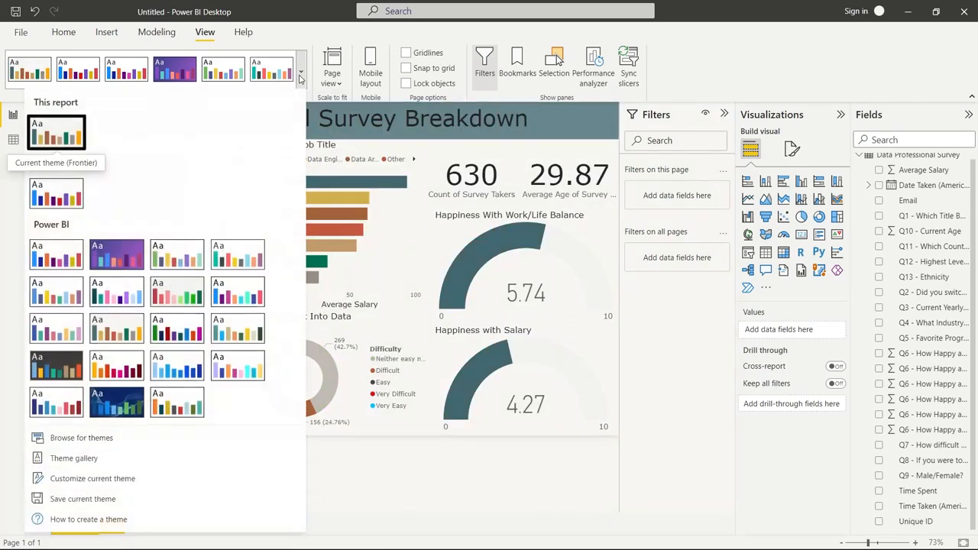
{"action": "left_click", "coordinate": [57, 368]}
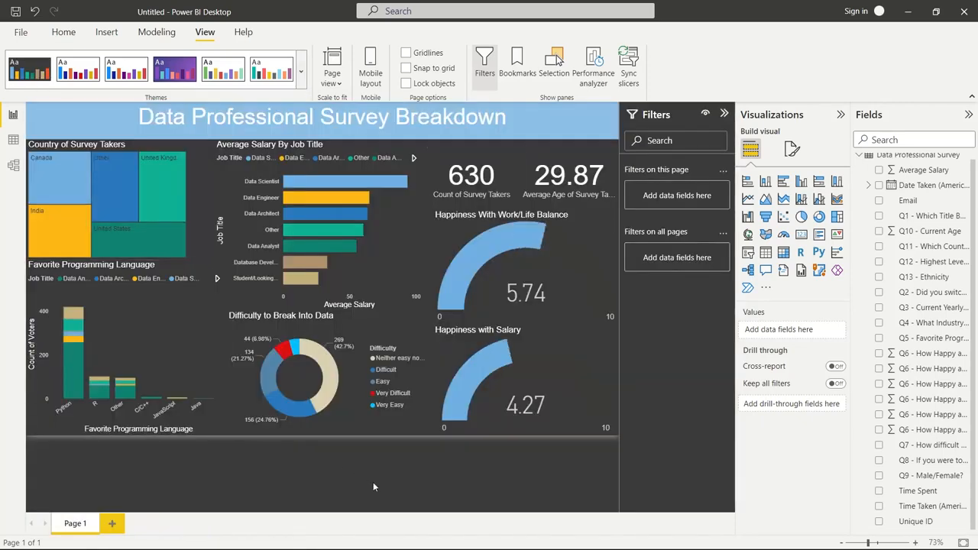
{"action": "left_click", "coordinate": [300, 73]}
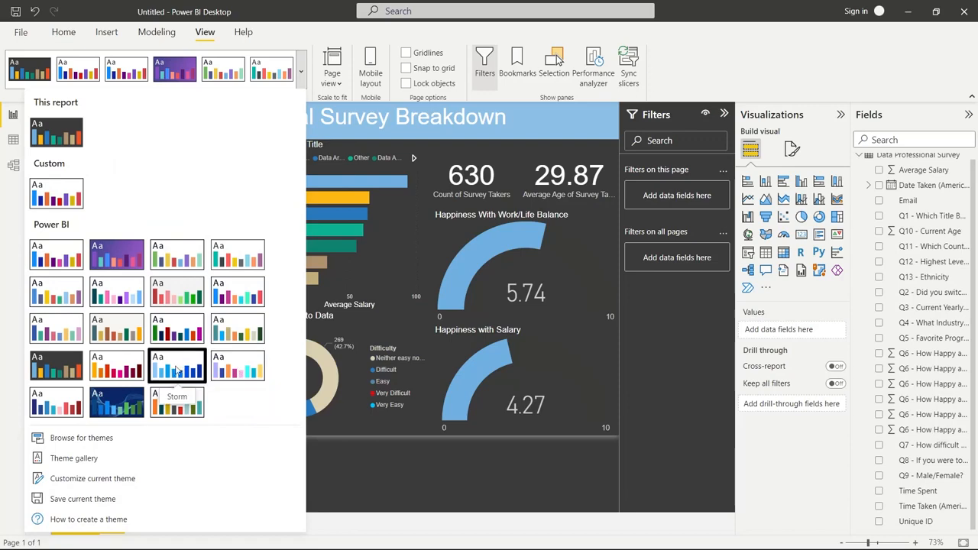
{"action": "left_click", "coordinate": [125, 366]}
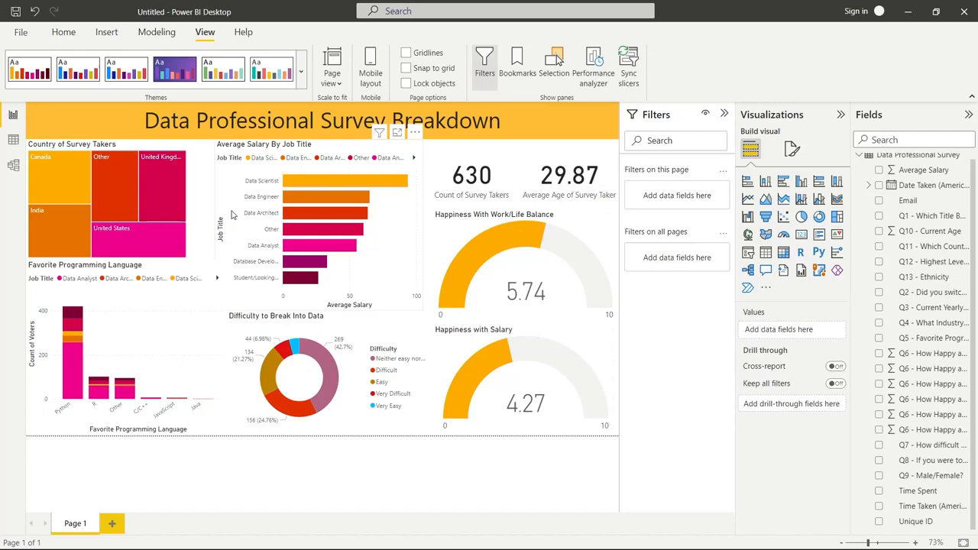
Apply the Frontier theme to the report
{"action": "left_click", "coordinate": [301, 71]}
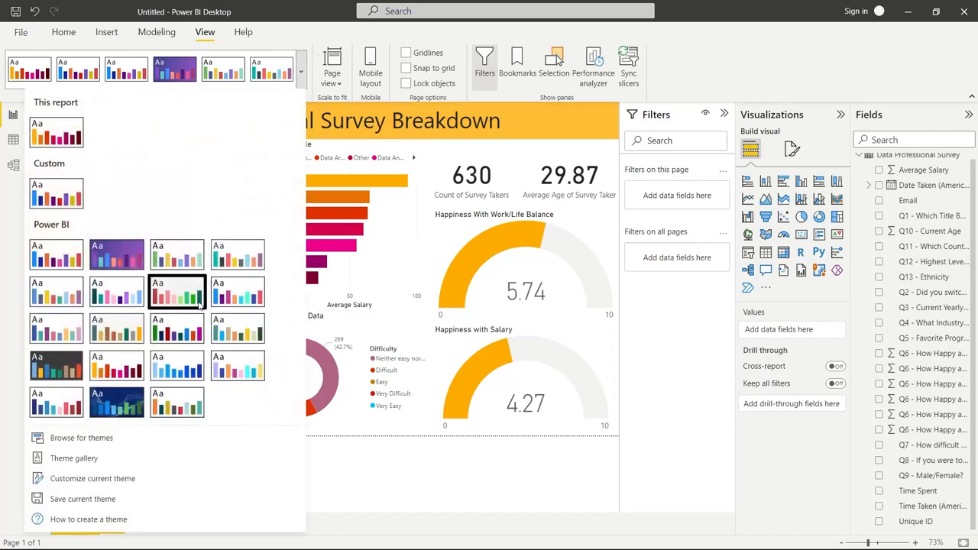
{"action": "left_click", "coordinate": [138, 330]}
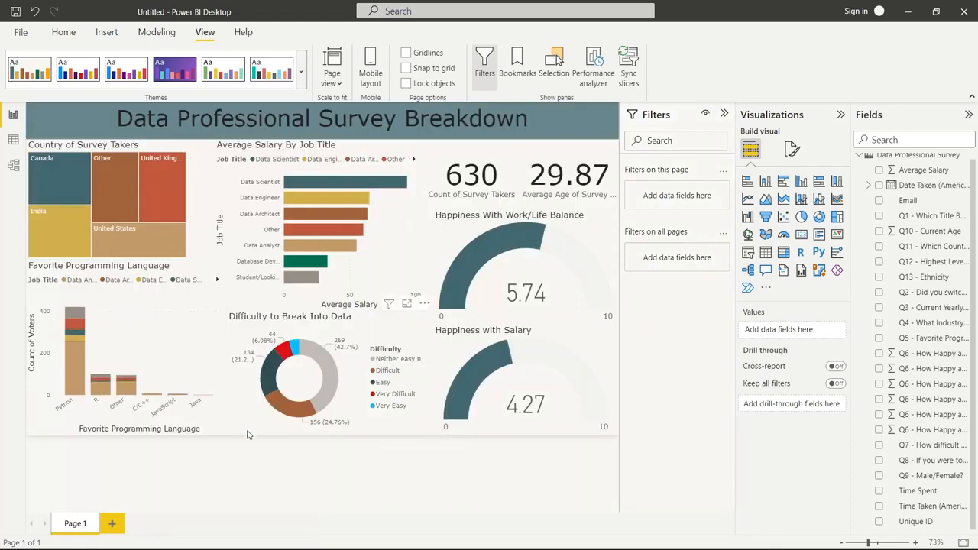
Try customizing the current theme by changing Color 5 to a darker brown
{"action": "left_click", "coordinate": [303, 73]}
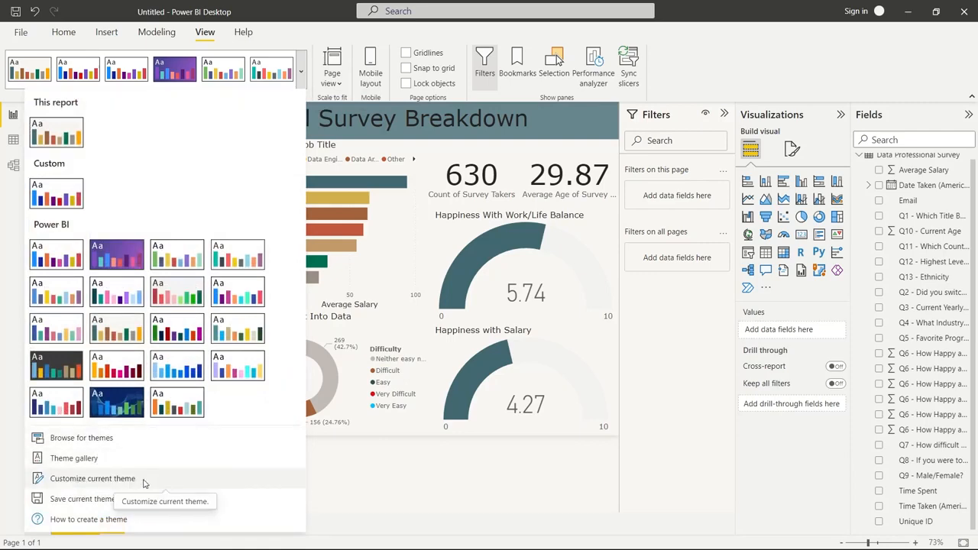
{"action": "left_click", "coordinate": [84, 478]}
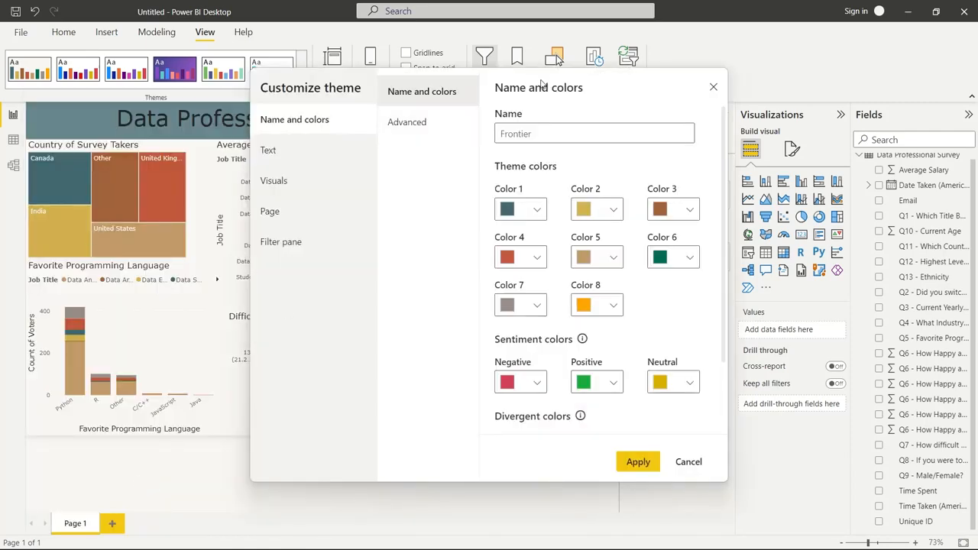
{"action": "left_click_drag", "start_coordinate": [541, 82], "coordinate": [705, 68]}
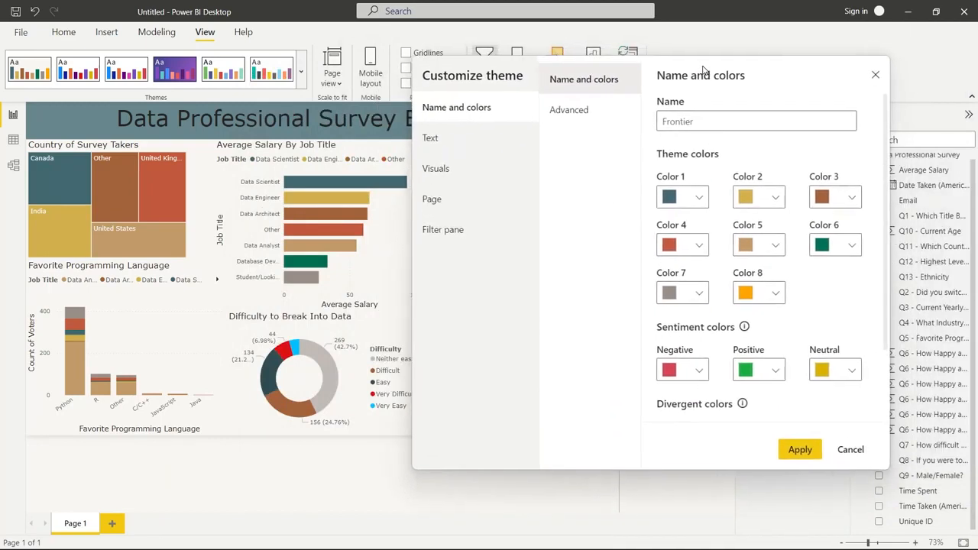
{"action": "left_click", "coordinate": [772, 250]}
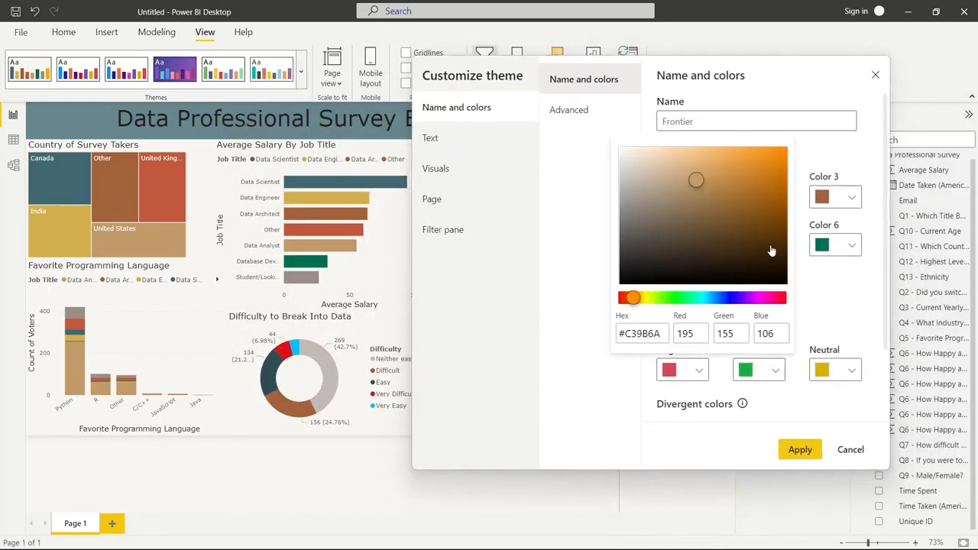
{"action": "left_click", "coordinate": [572, 251]}
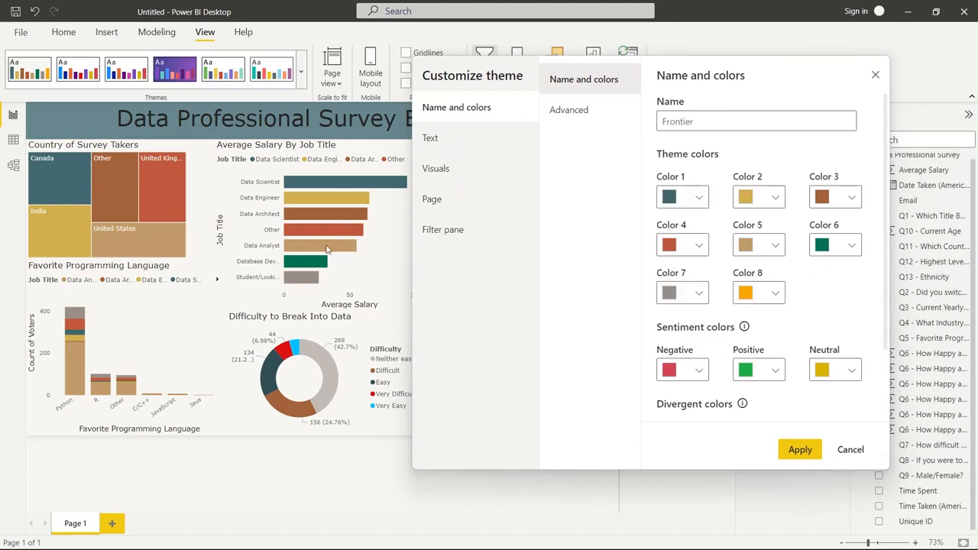
{"action": "left_click", "coordinate": [773, 248]}
{"action": "left_click", "coordinate": [725, 194]}
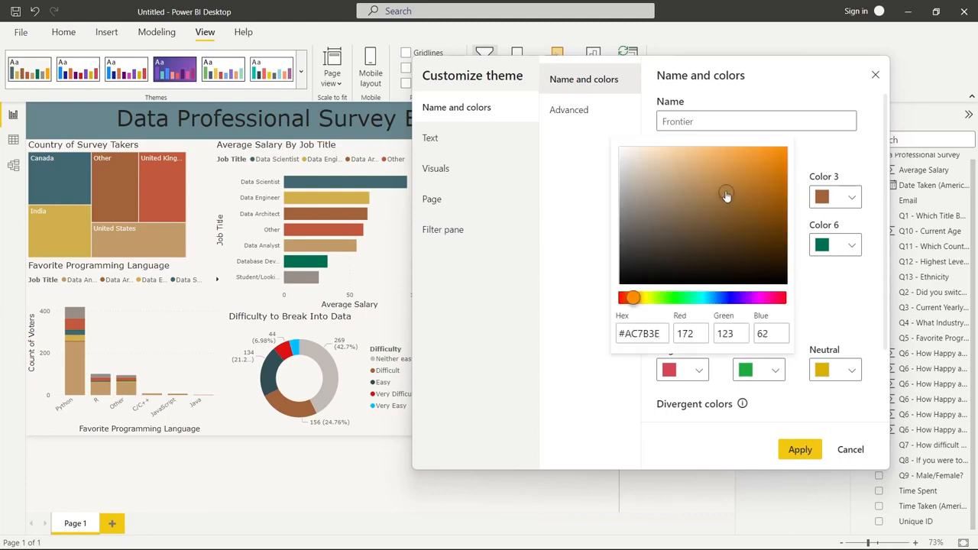
{"action": "left_click_drag", "start_coordinate": [726, 195], "coordinate": [703, 214]}
{"action": "left_click", "coordinate": [860, 450]}
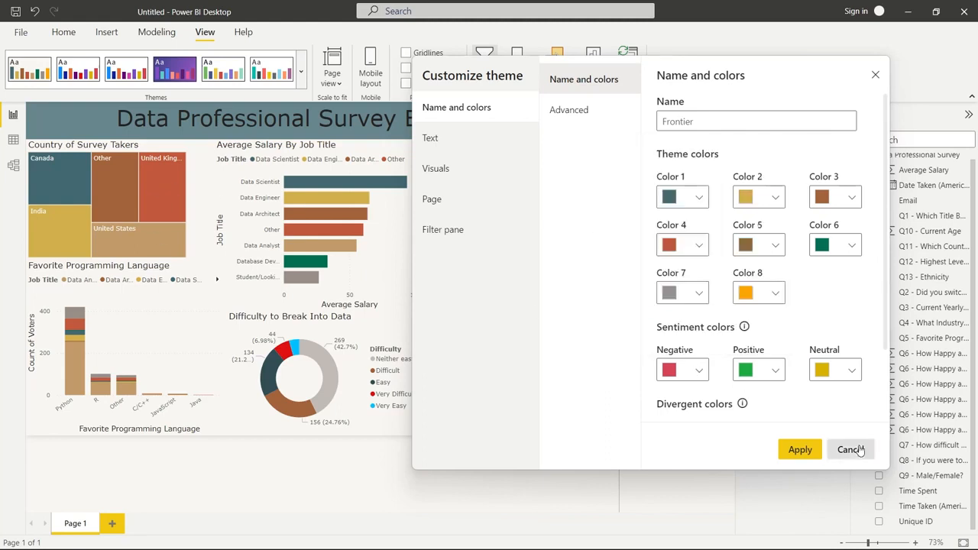
Review the theme's text, visuals, page and filter pane settings, and close the customization without applying it
{"action": "left_click", "coordinate": [469, 152]}
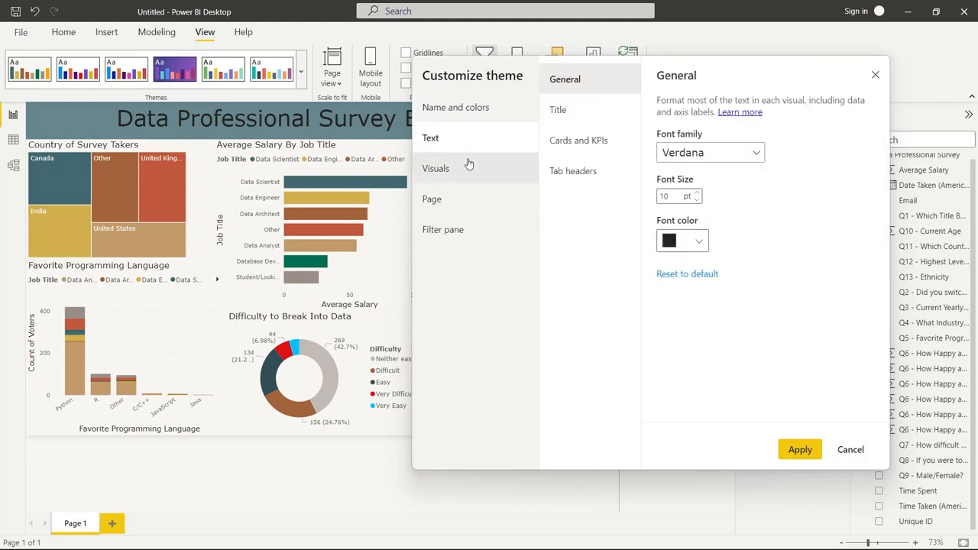
{"action": "left_click", "coordinate": [469, 165]}
{"action": "left_click", "coordinate": [469, 198]}
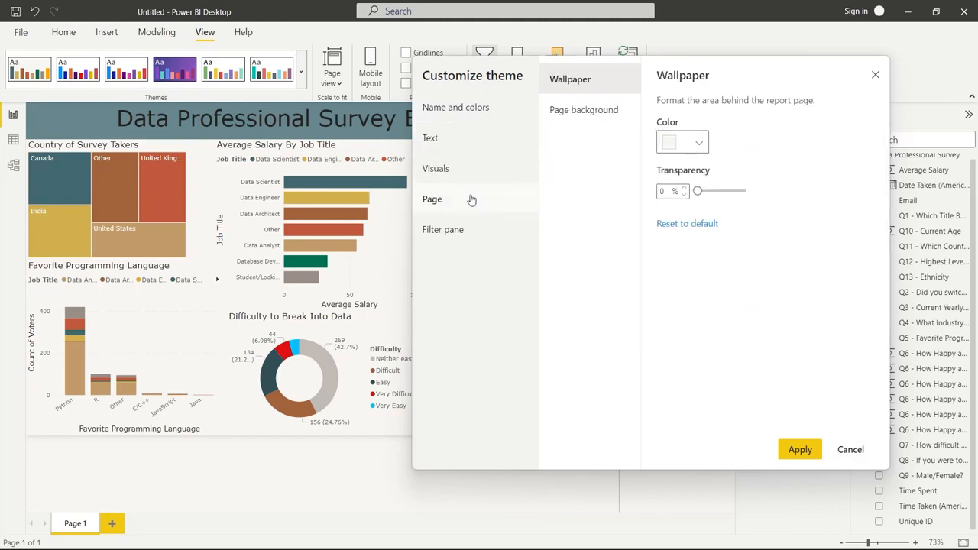
{"action": "left_click", "coordinate": [473, 232]}
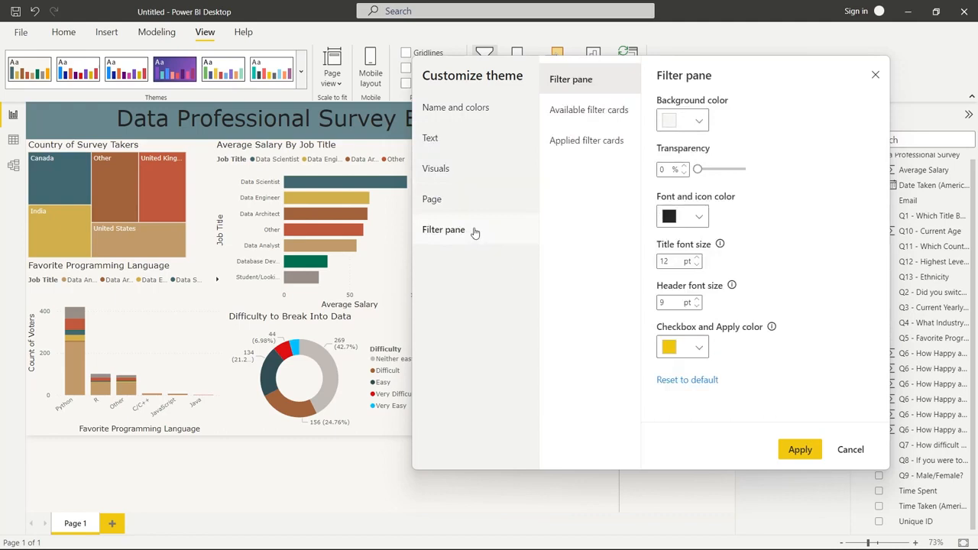
{"action": "left_click", "coordinate": [875, 74]}
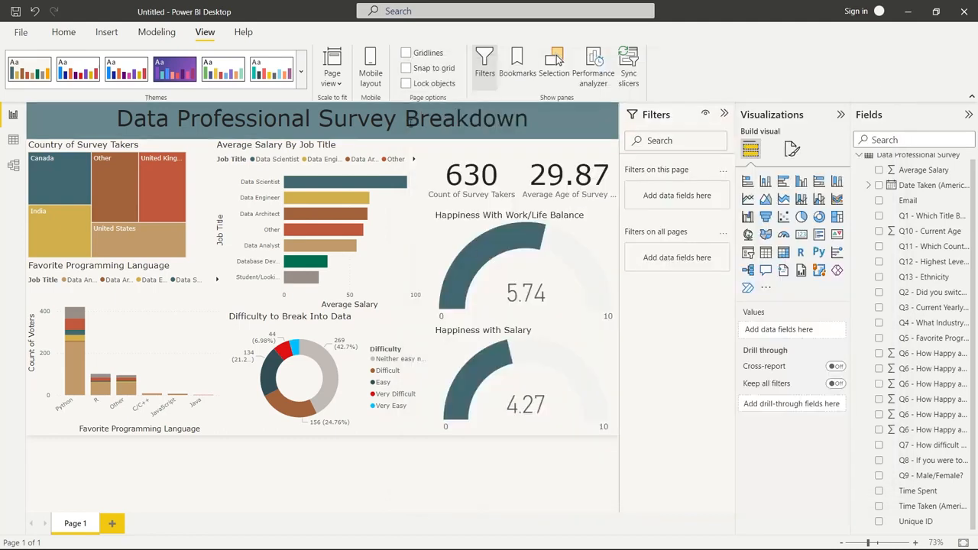
{"action": "left_click", "coordinate": [411, 121]}
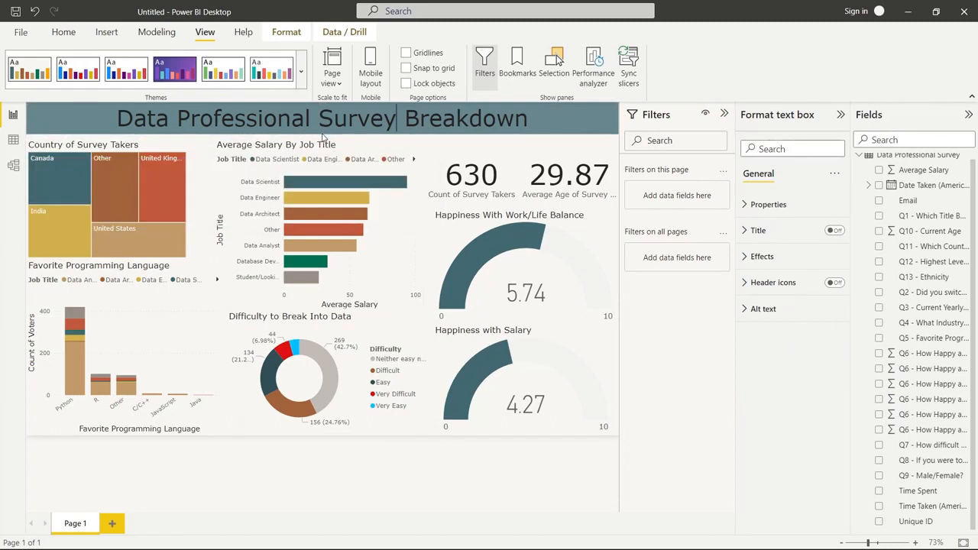
{"action": "left_click", "coordinate": [372, 483]}
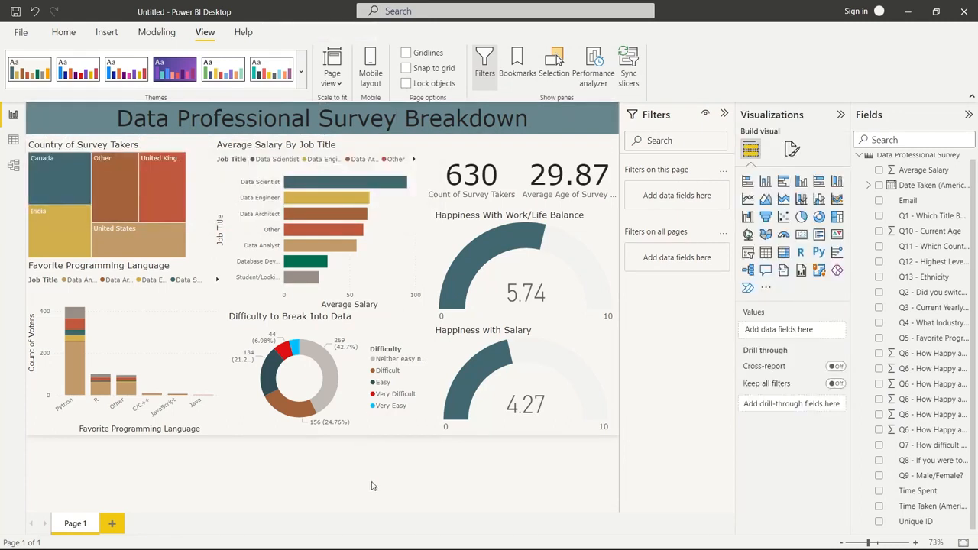